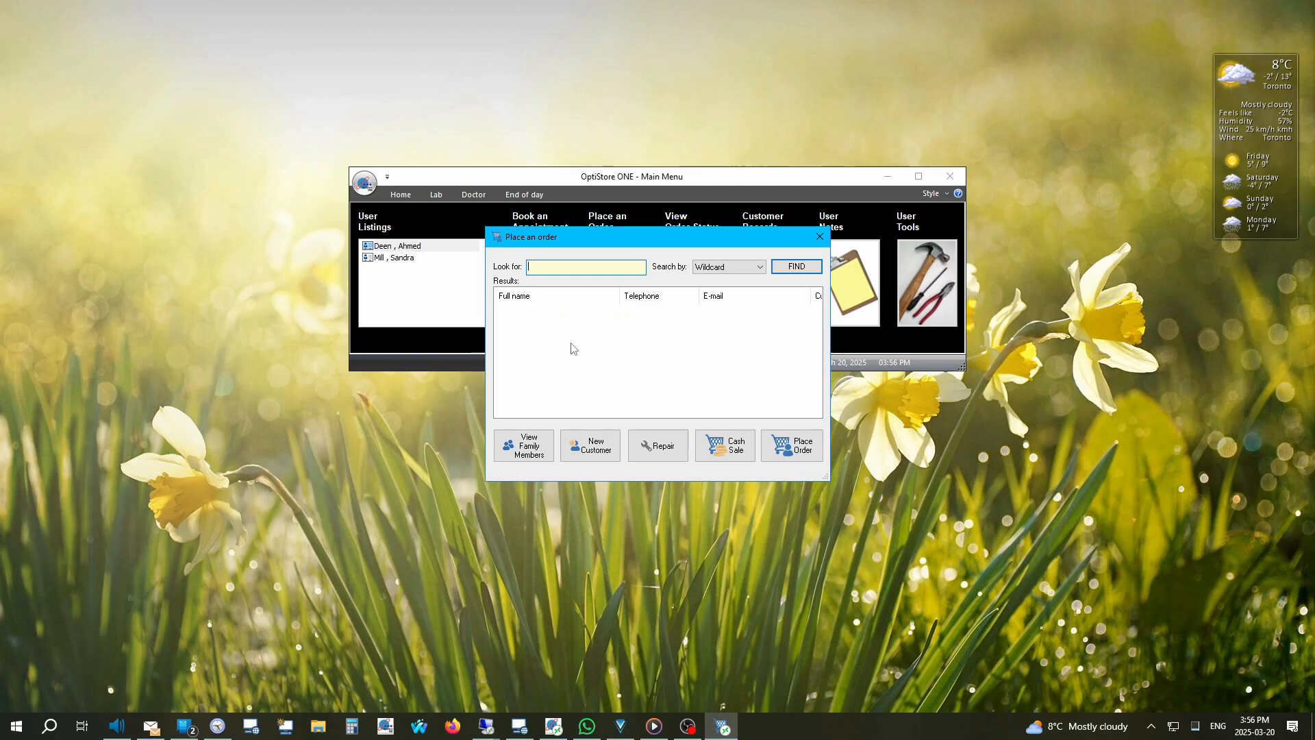
Step: Search customers by last name 'test' and place a new order for the Test, Test customer
type("test")
key("Return")
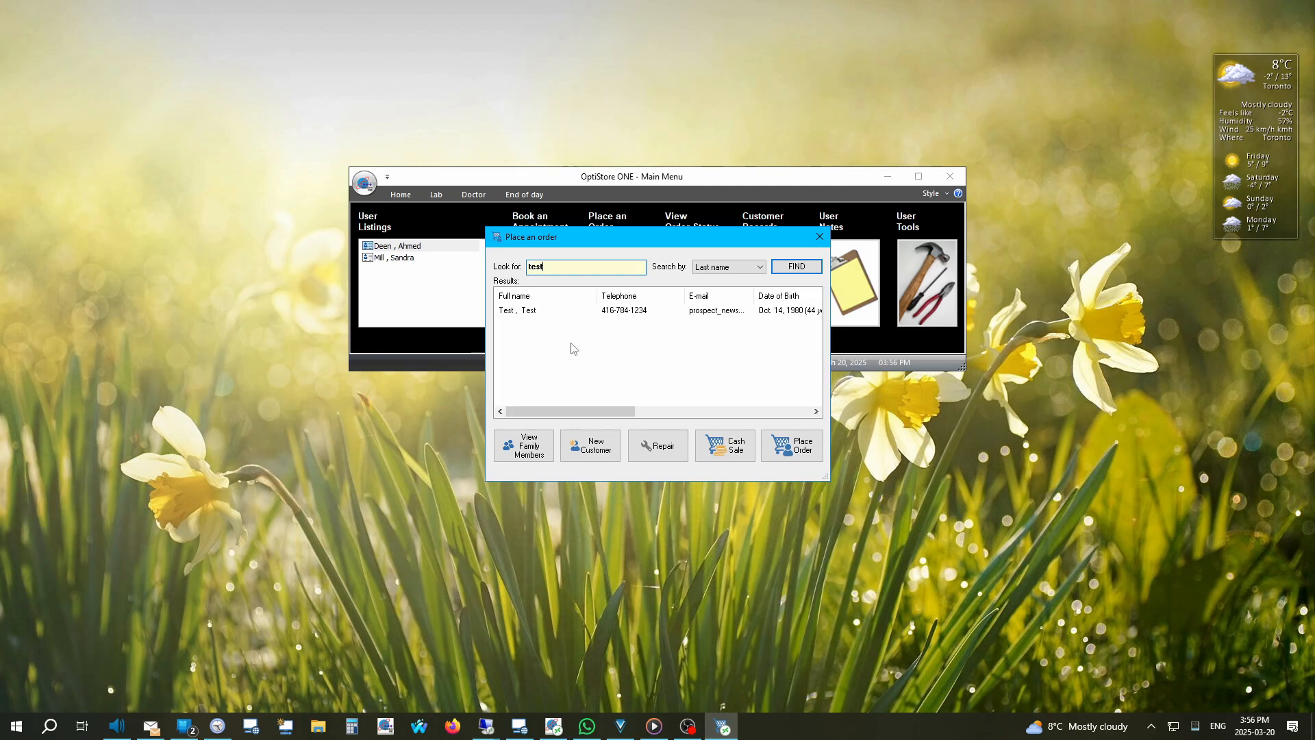
left_click(515, 312)
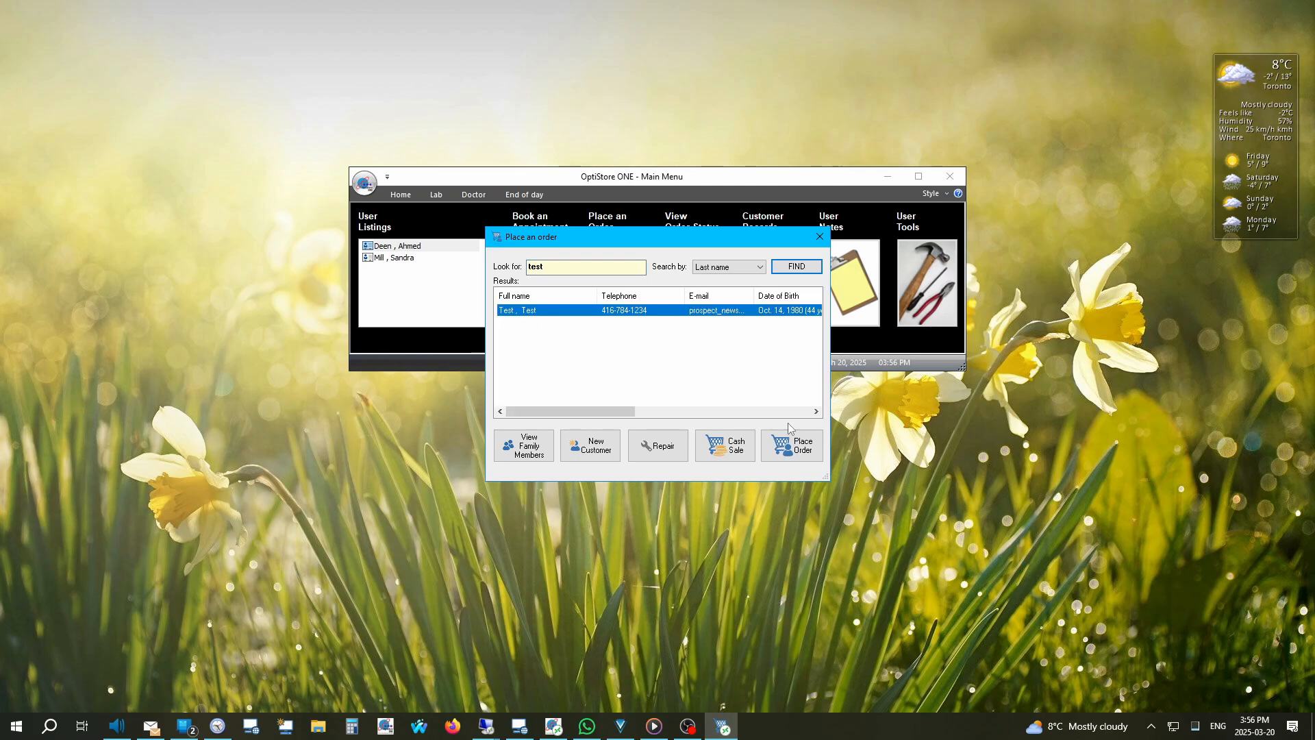
left_click(787, 448)
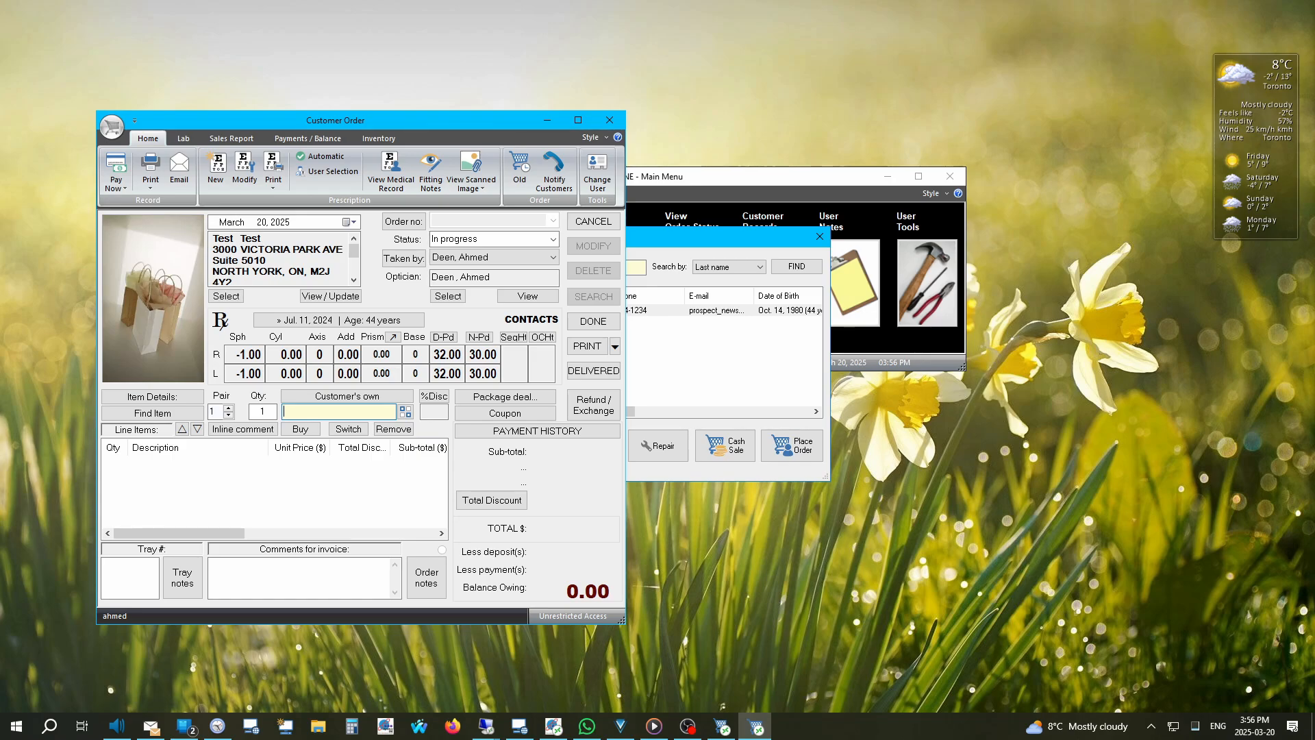
Step: Add two Bausch + Lomb ULTRA contact lens items to the order, totalling 300.00
right_click(289, 409)
mouse_move(411, 465)
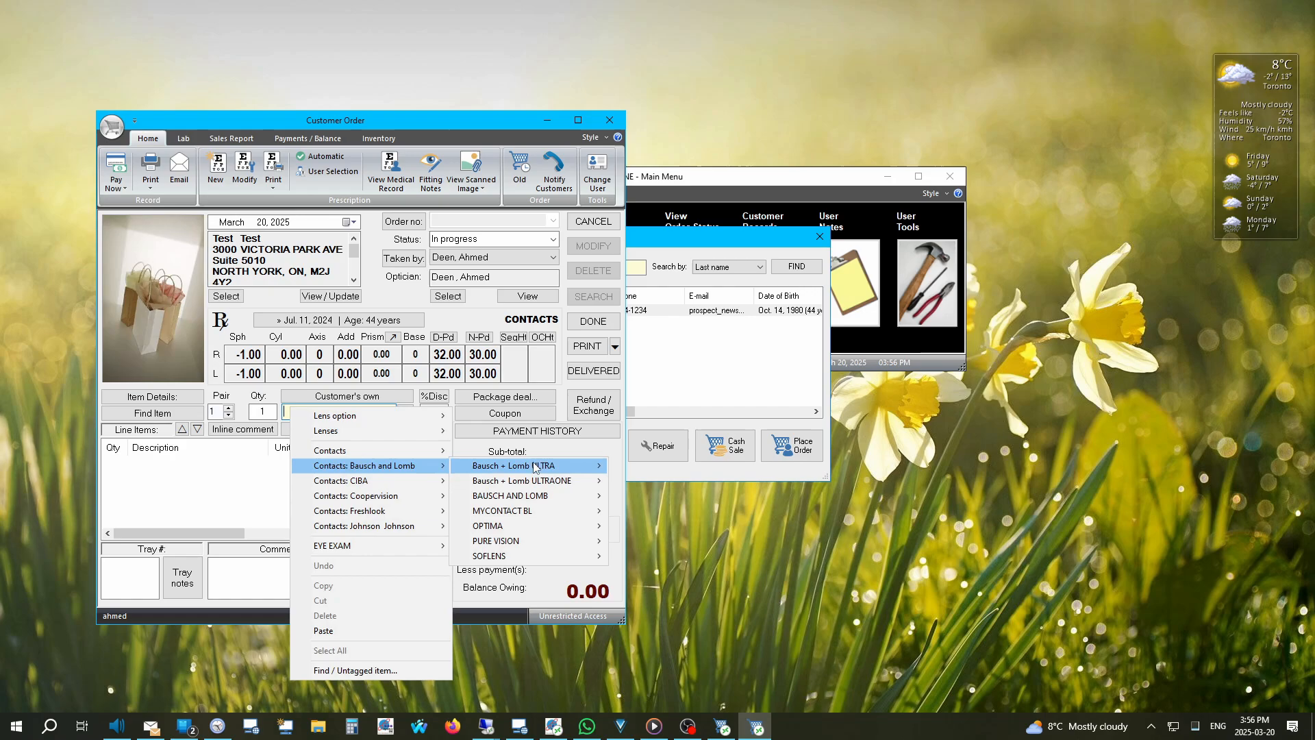
mouse_move(535, 468)
left_click(668, 472)
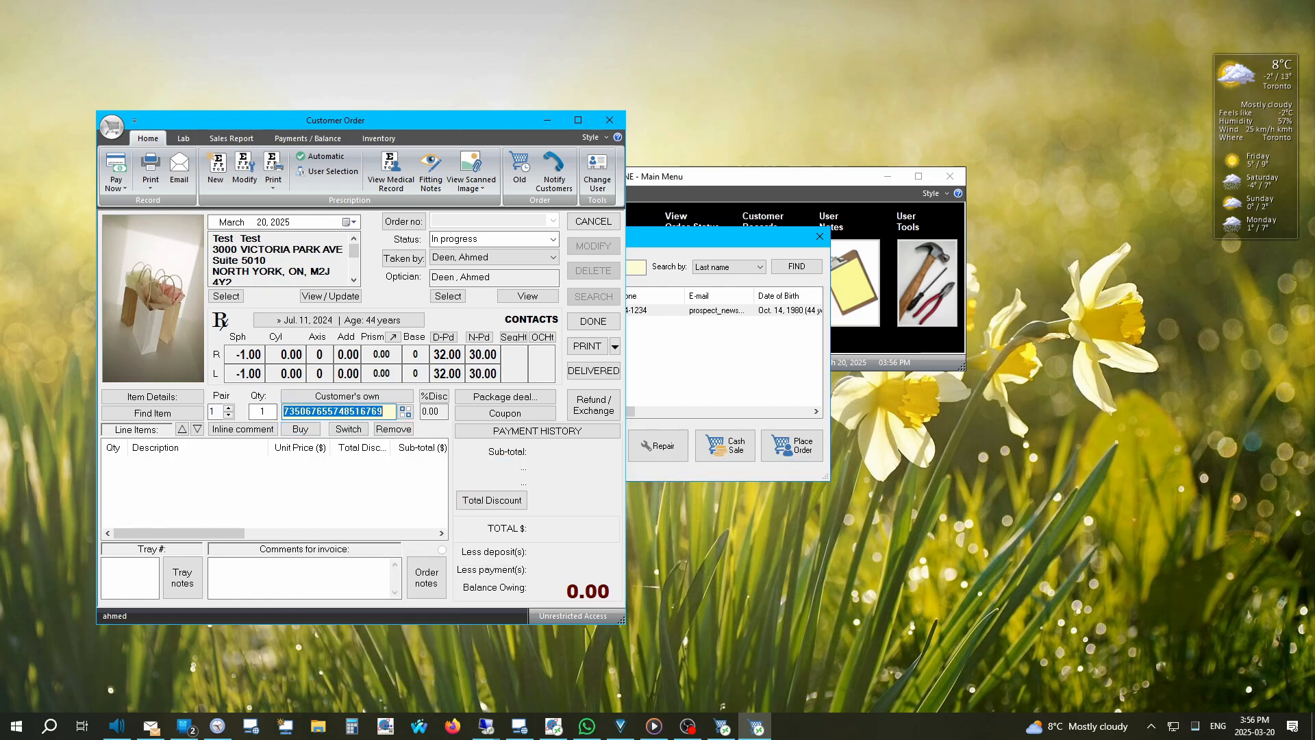
left_click(300, 428)
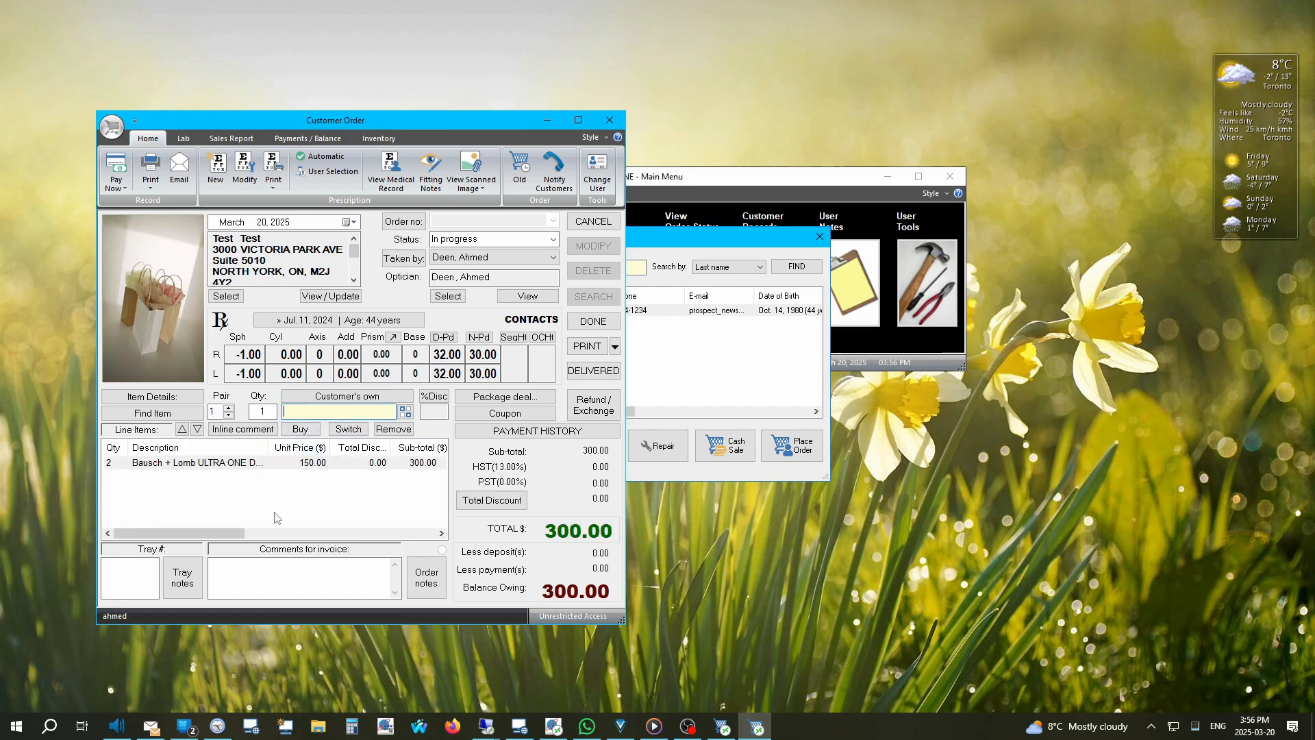
Step: Set the order's tray number to 319
left_click(133, 577)
type("319")
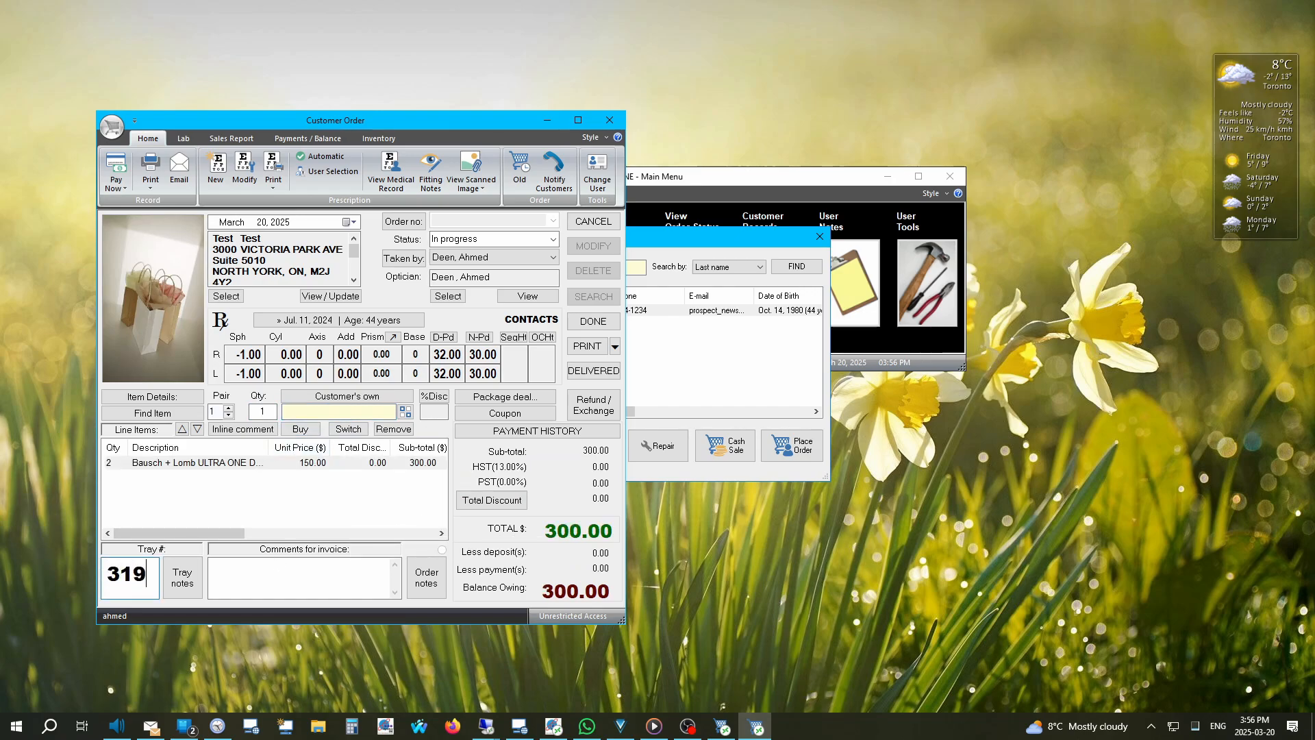
left_click(540, 431)
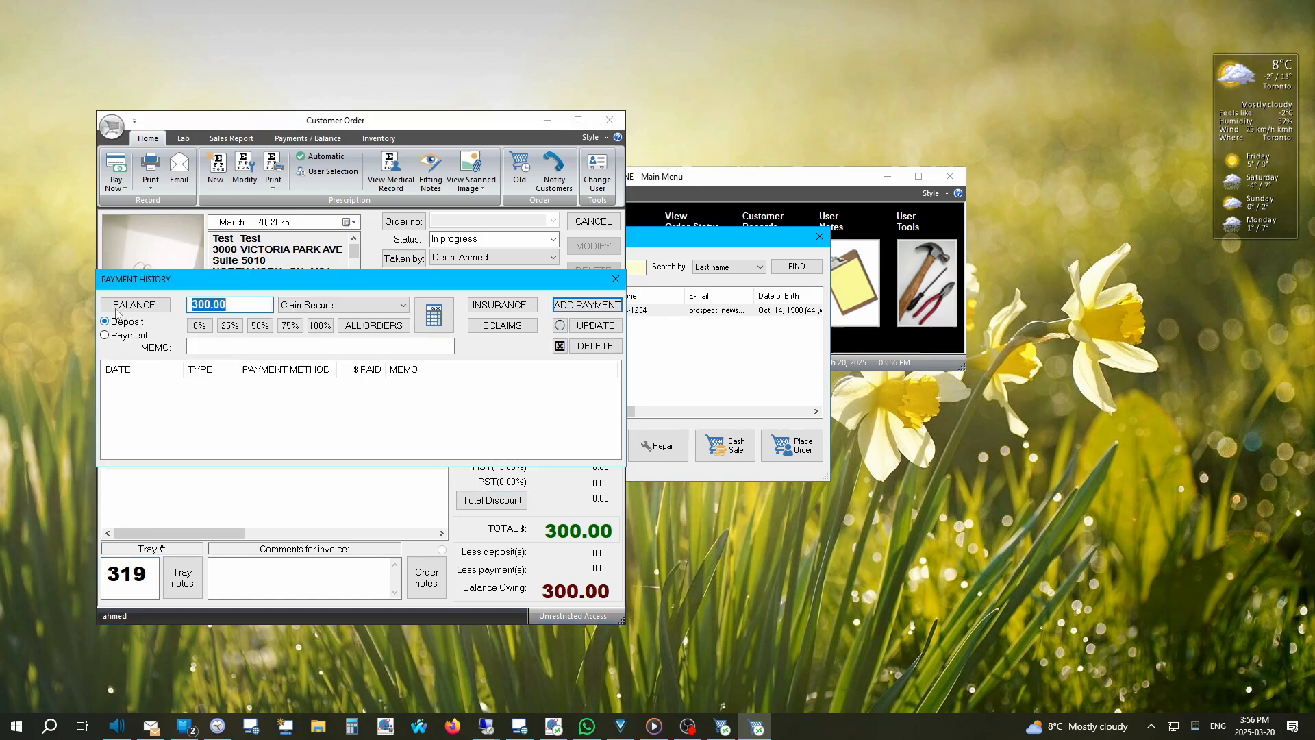
Step: Record a 50% (150.00) Visa deposit and save the order, leaving 150.00 owing
left_click(259, 326)
left_click(343, 305)
left_click(317, 454)
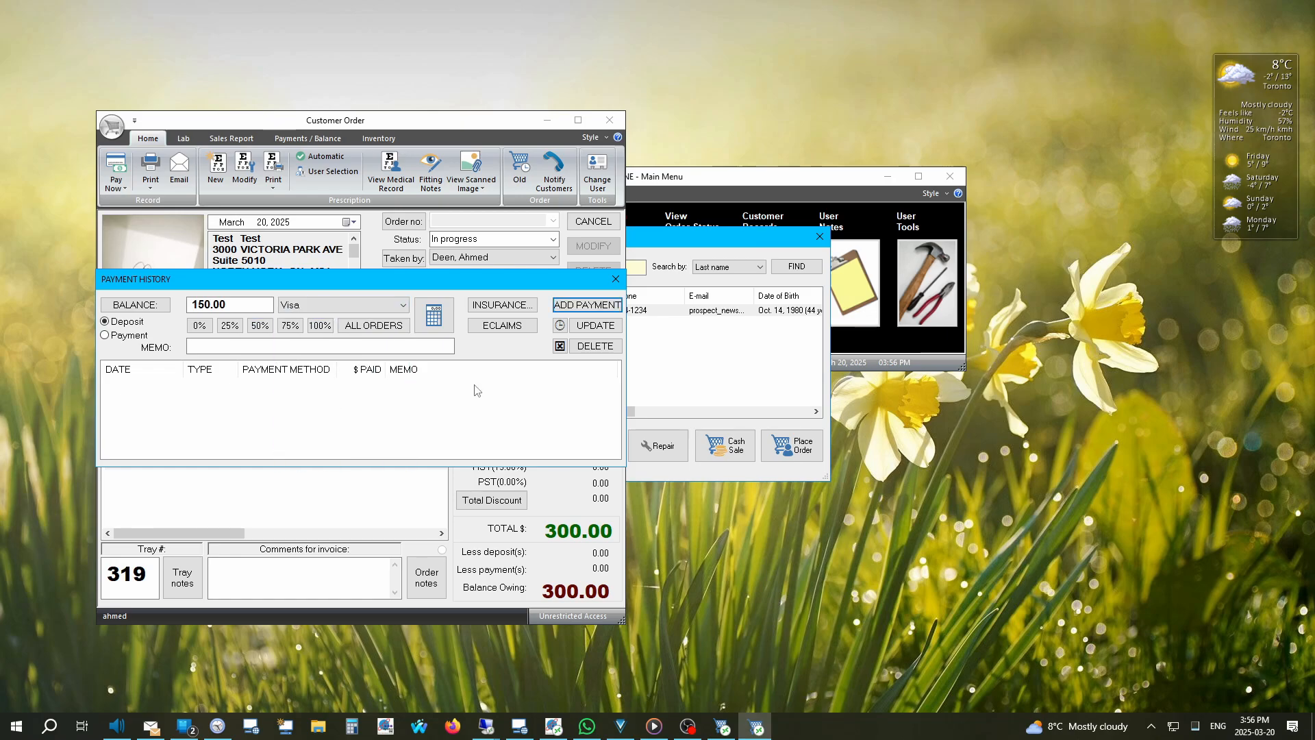
left_click(587, 305)
left_click(615, 279)
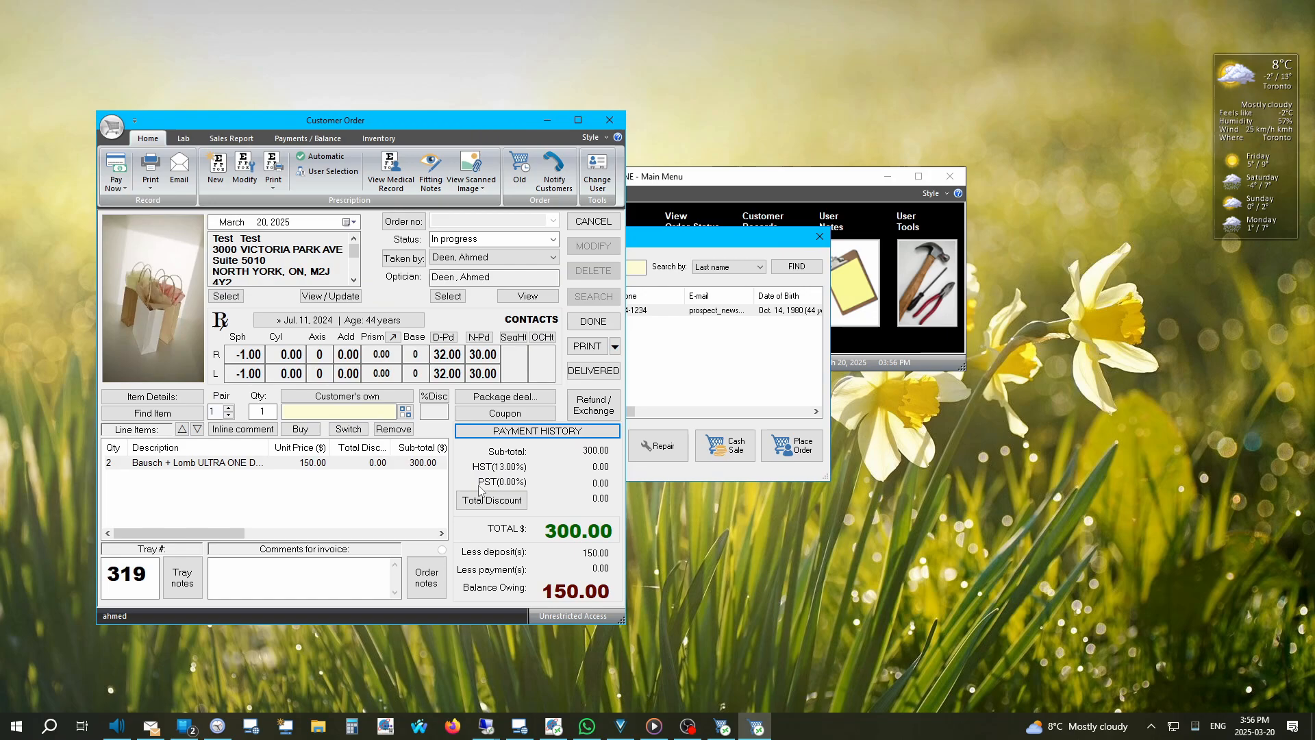
left_click(593, 321)
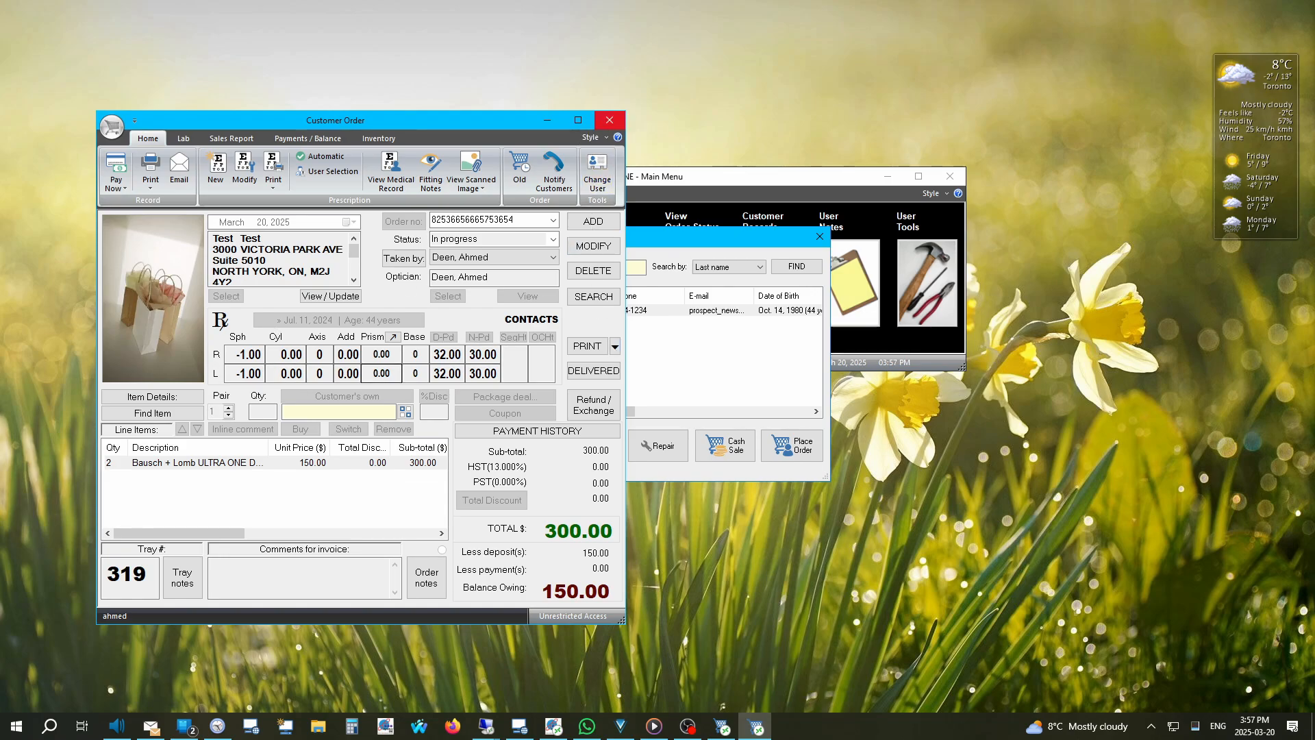
left_click(609, 120)
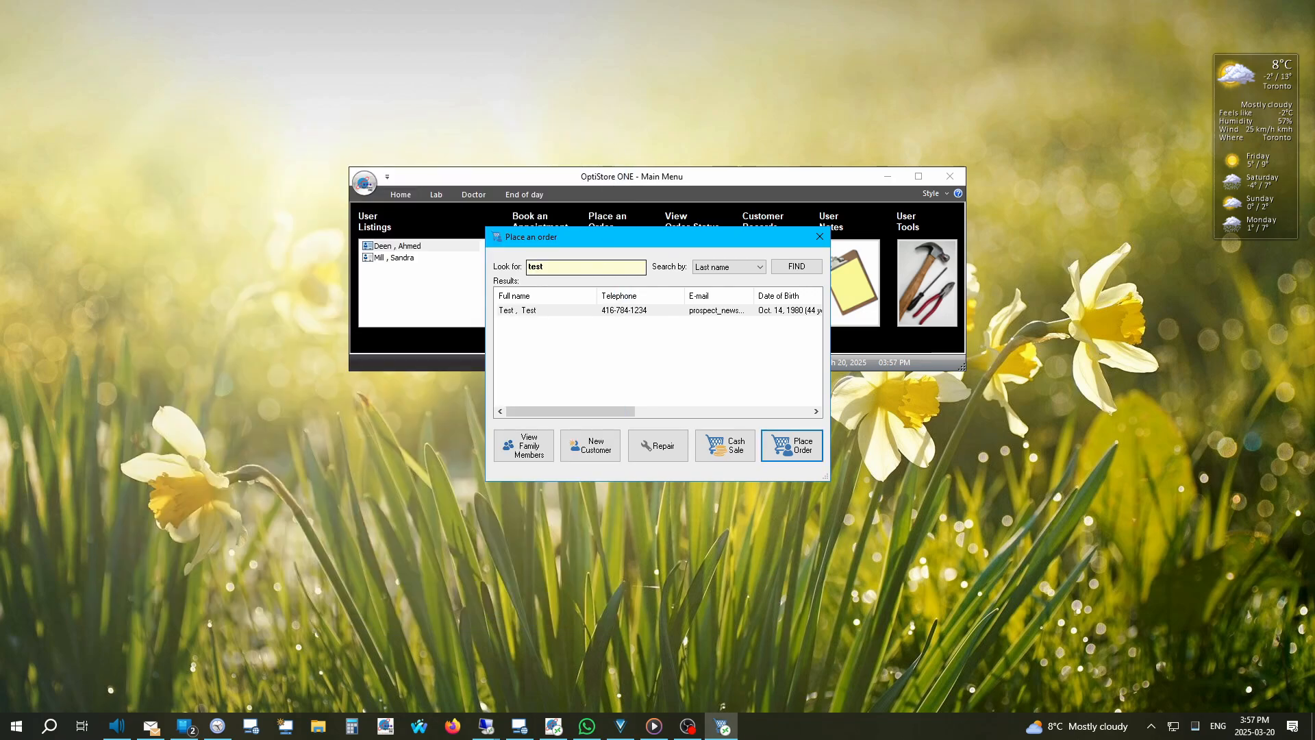
type("as")
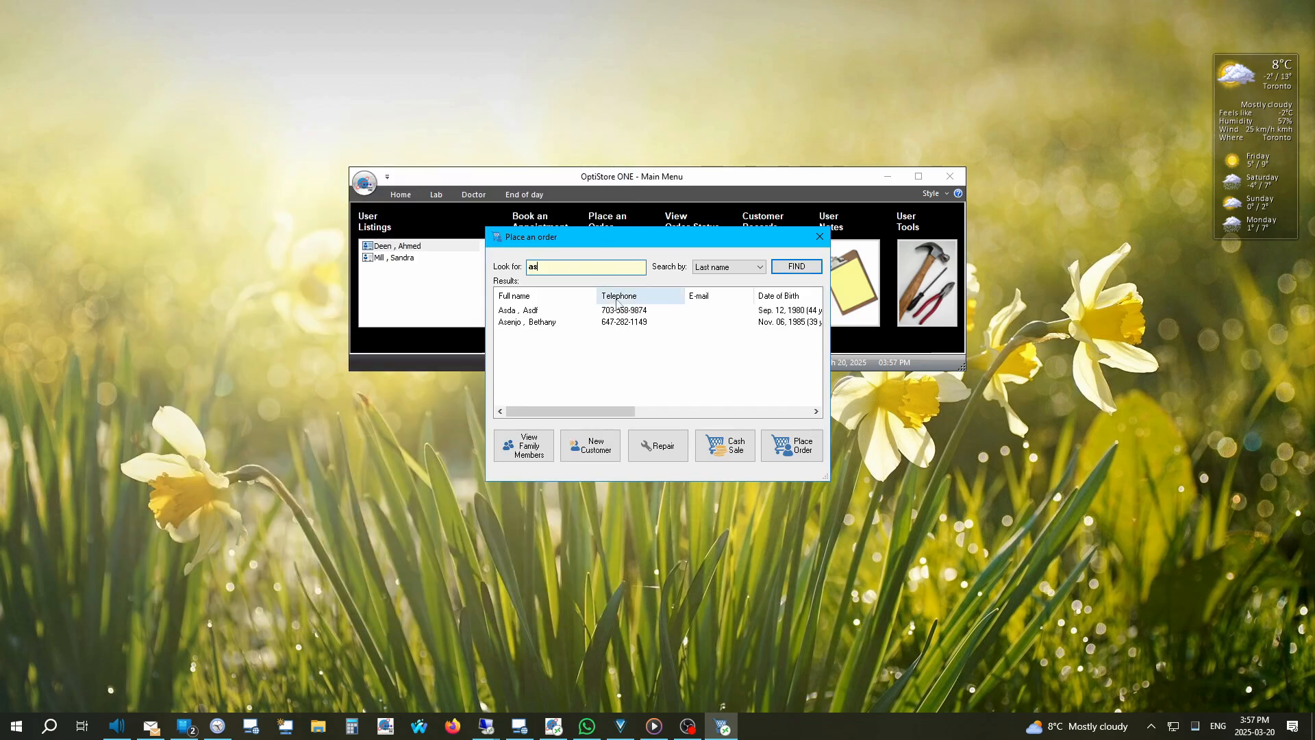
double_click(568, 322)
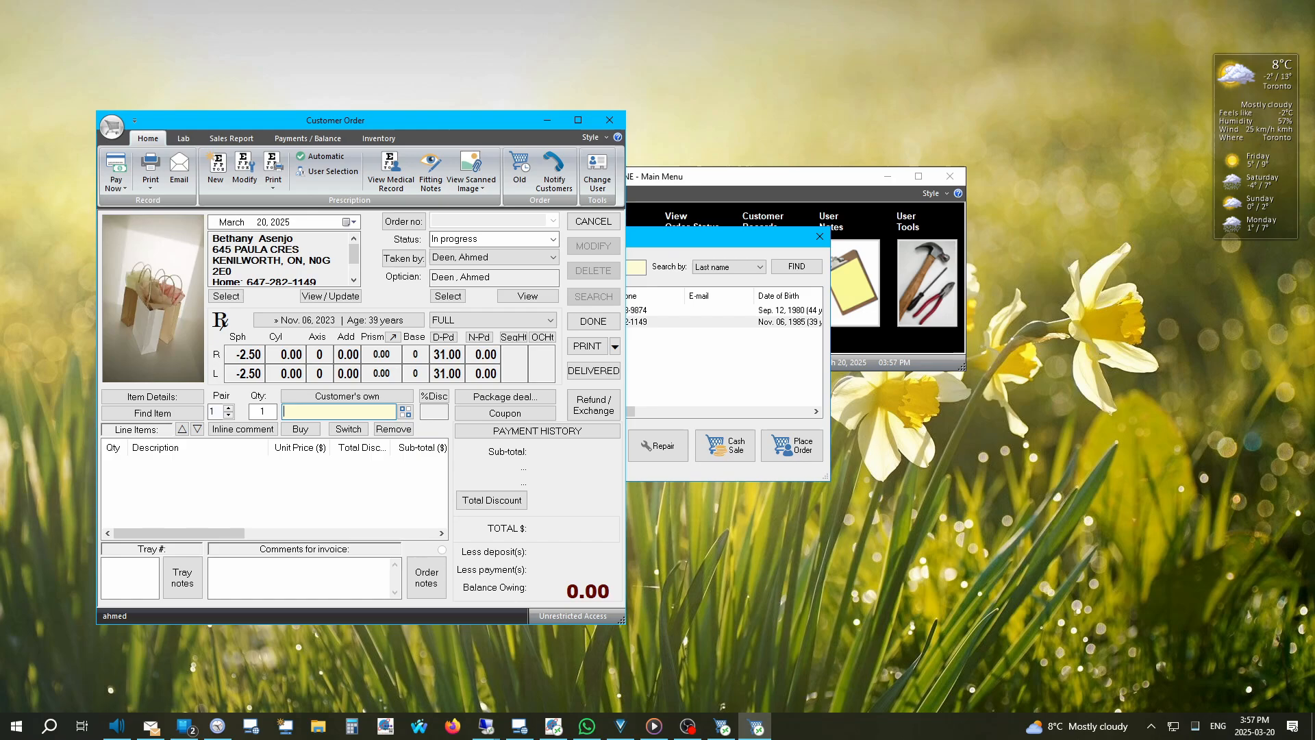
key("Return")
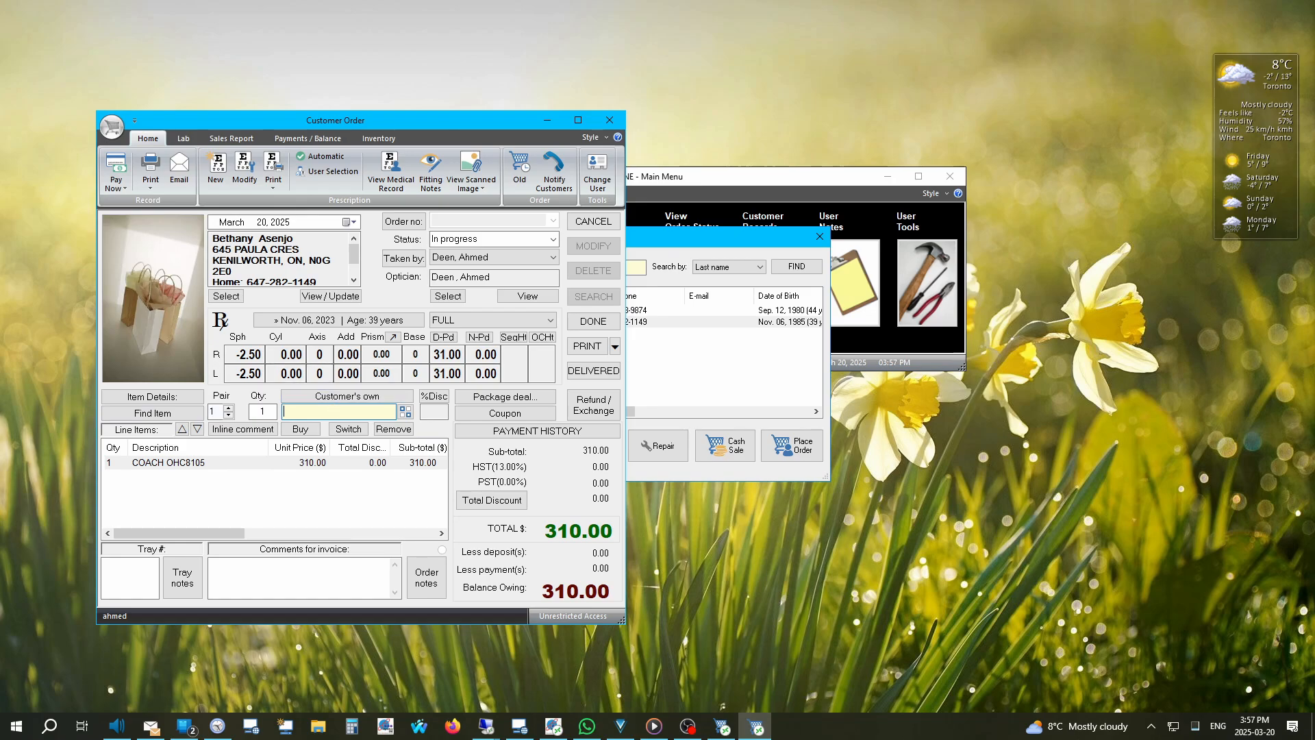
Step: Add Kodak Digital SV 1.5 Plastic lenses and the Crizal Sapphire lens option
right_click(326, 413)
mouse_move(411, 433)
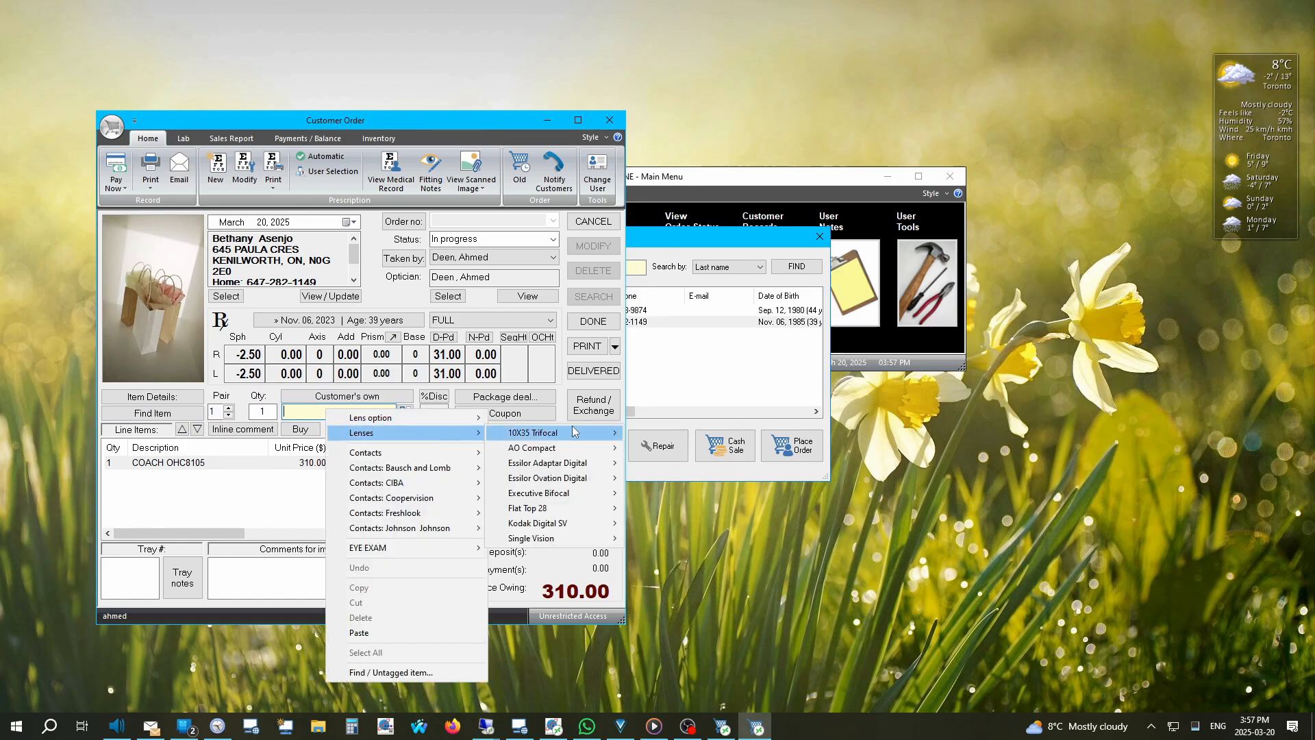
mouse_move(559, 524)
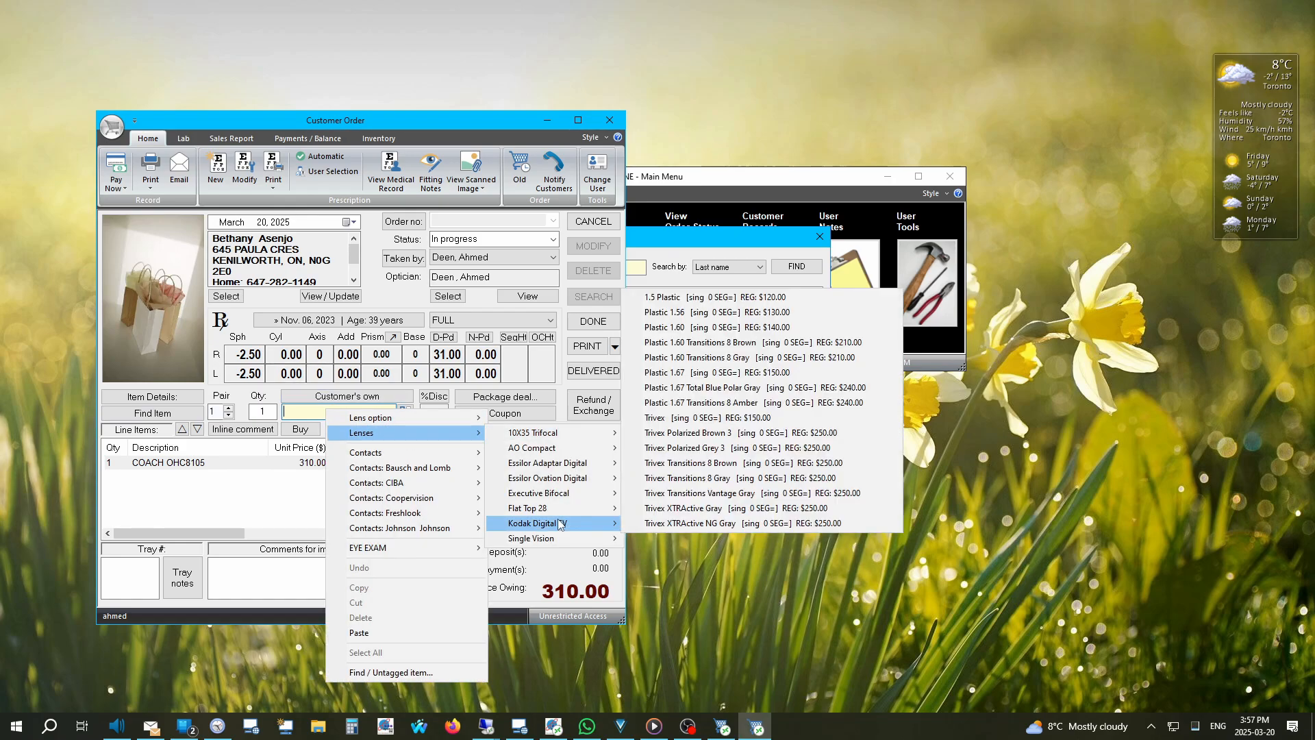
left_click(728, 297)
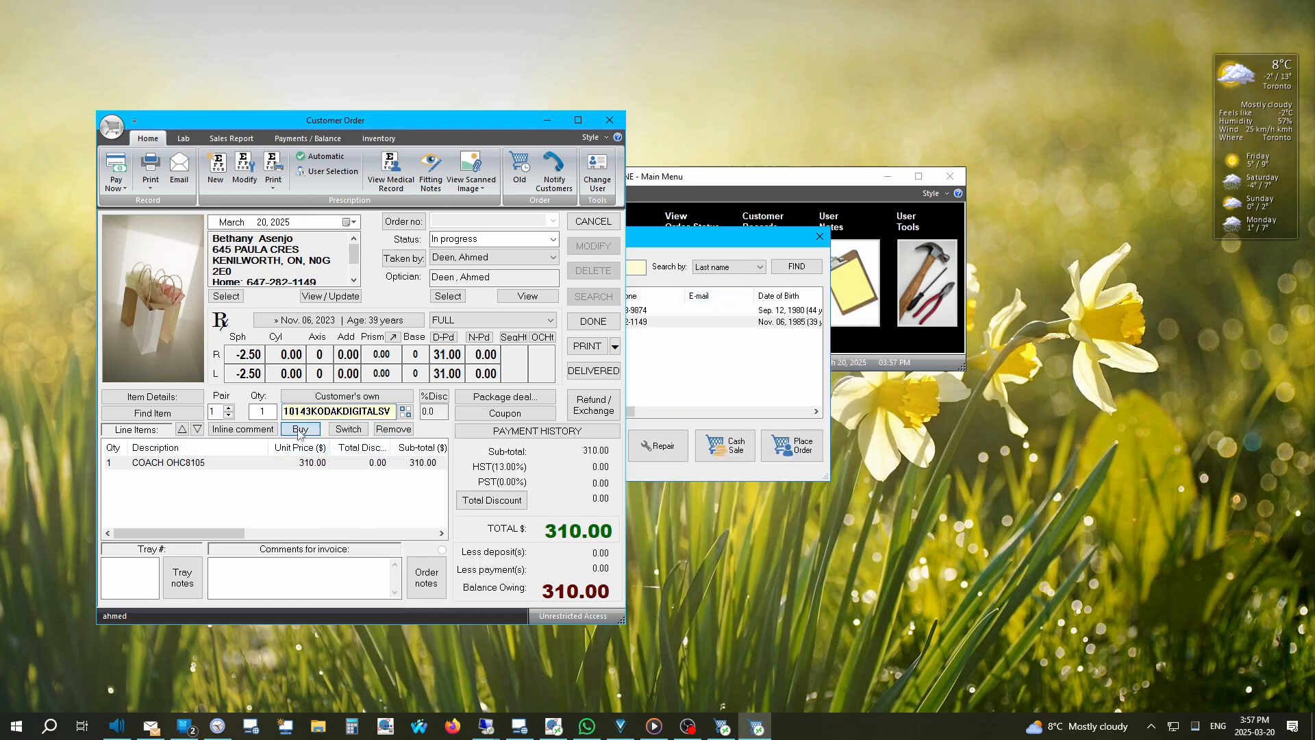
right_click(362, 415)
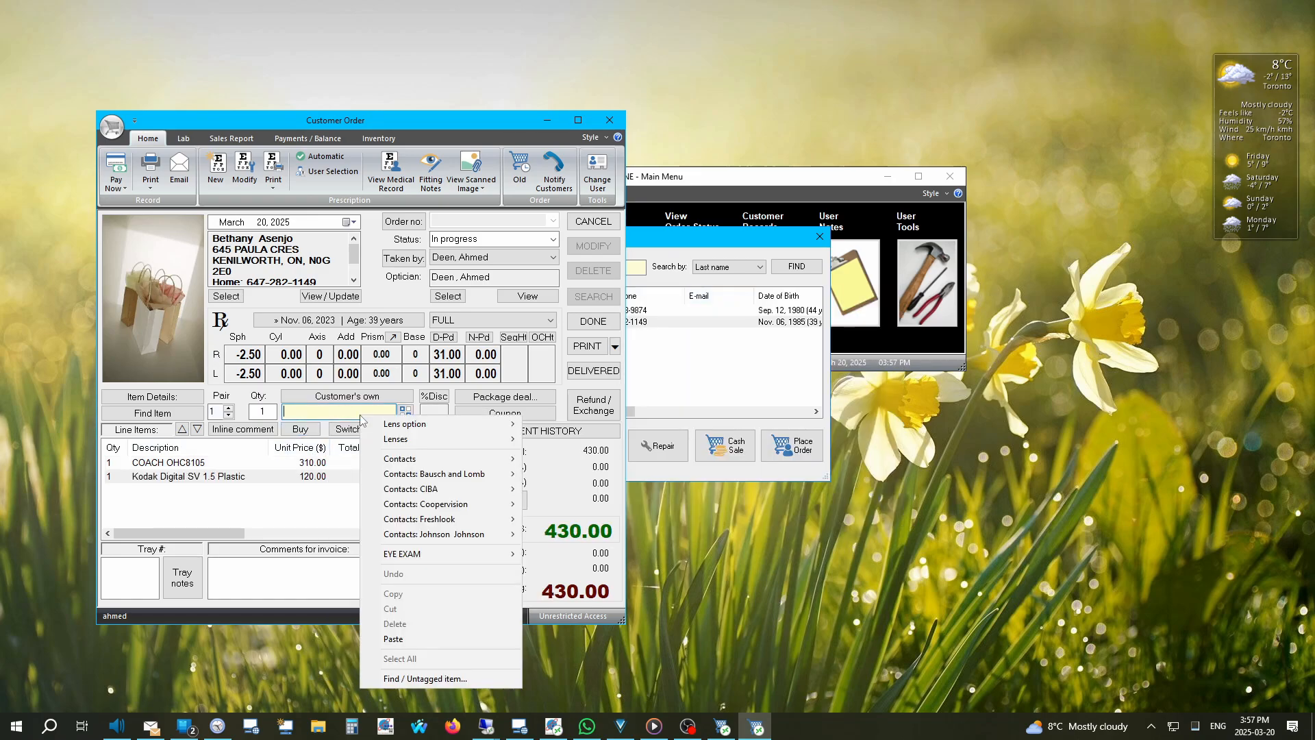
mouse_move(451, 427)
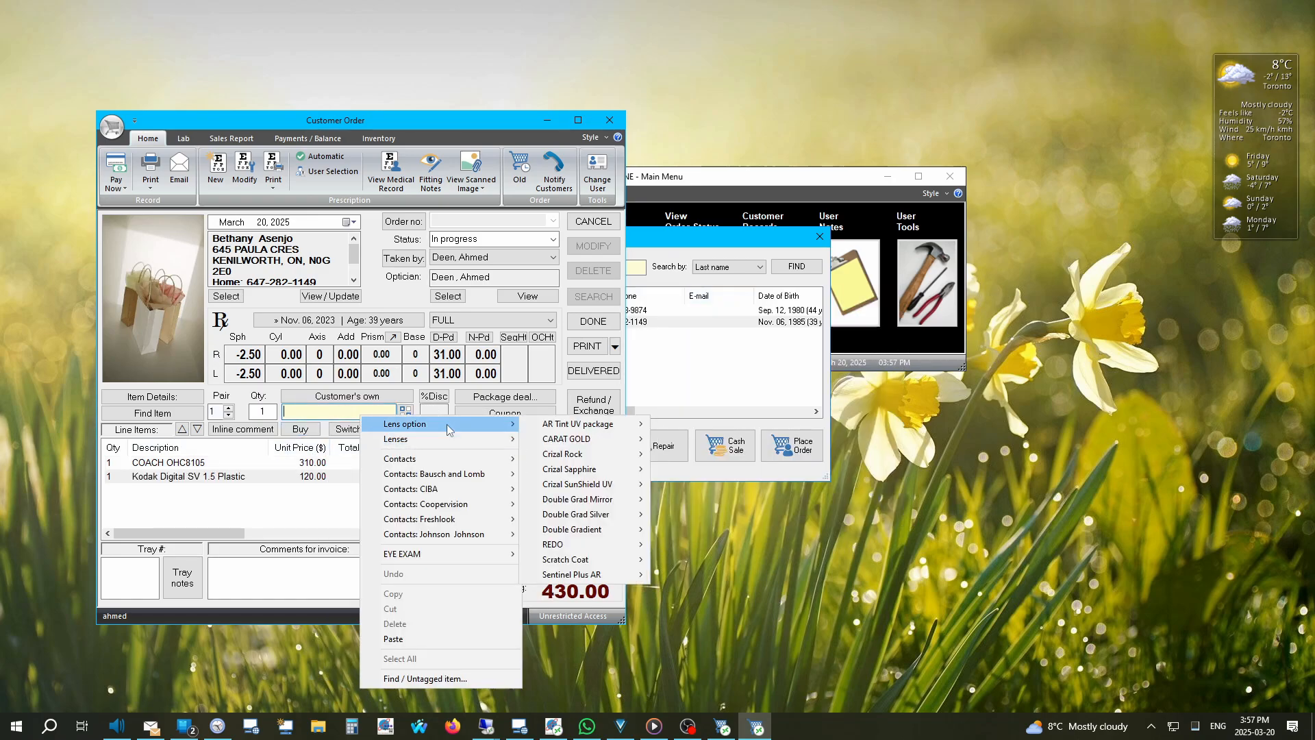
mouse_move(586, 470)
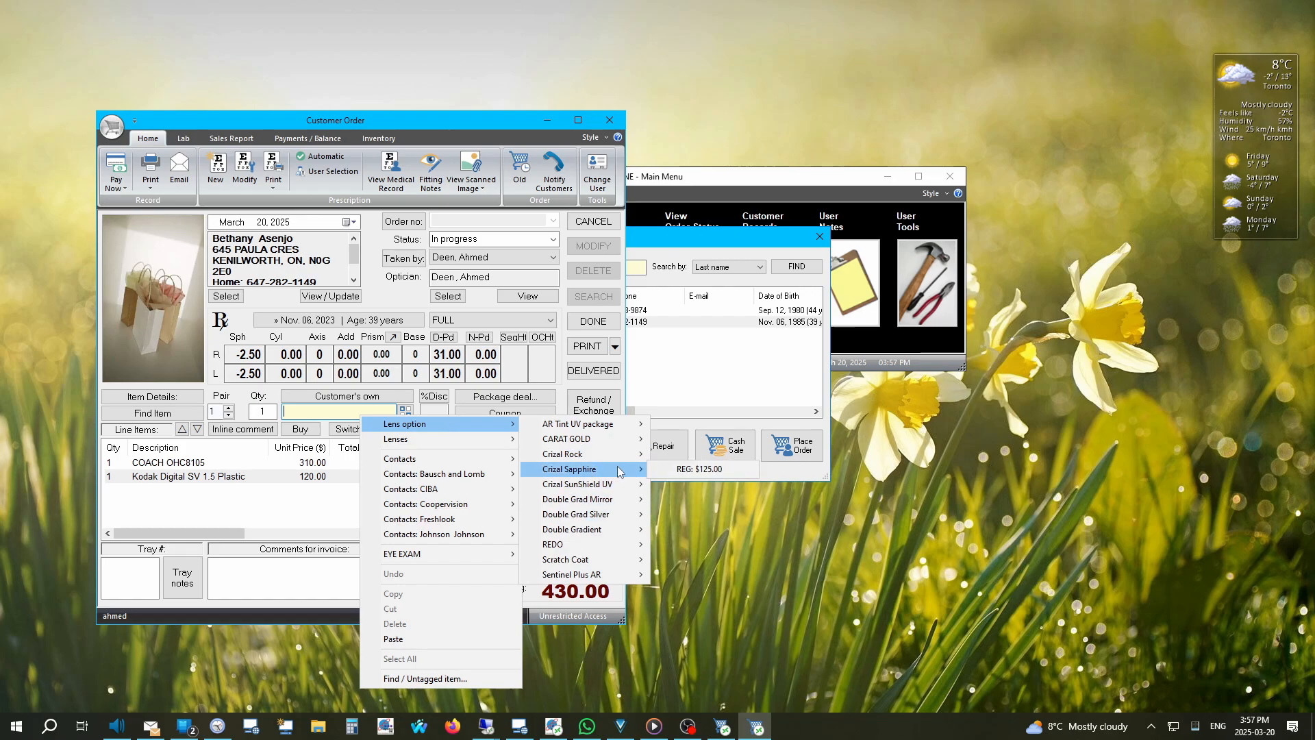
left_click(699, 469)
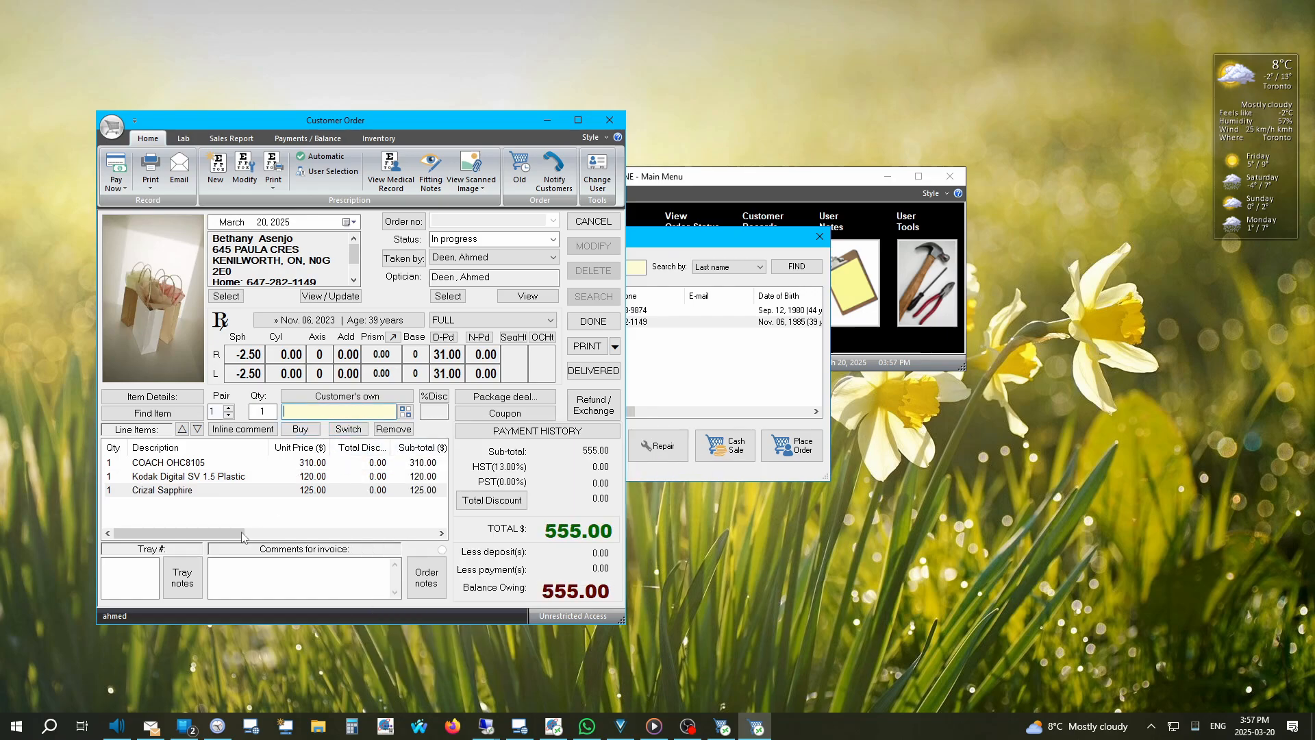
Step: Set the order's tray number to 318
left_click(129, 578)
type("318")
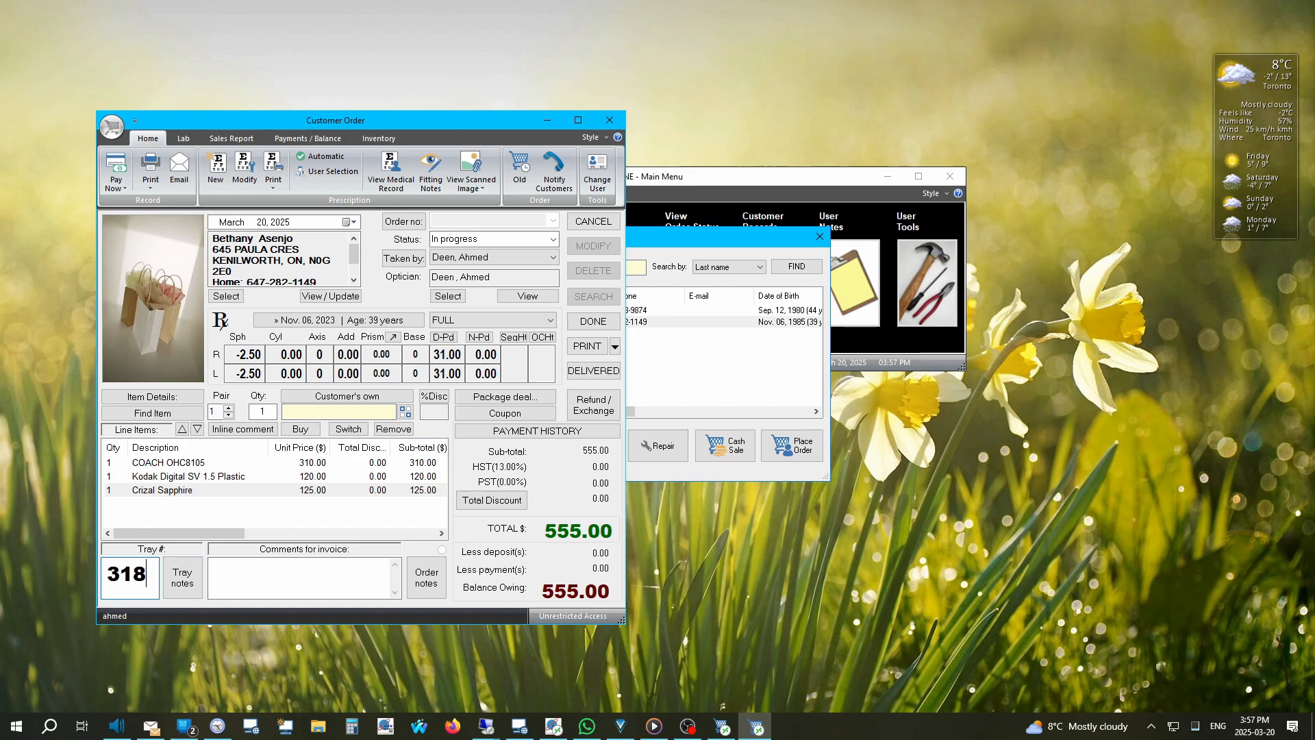
left_click(534, 432)
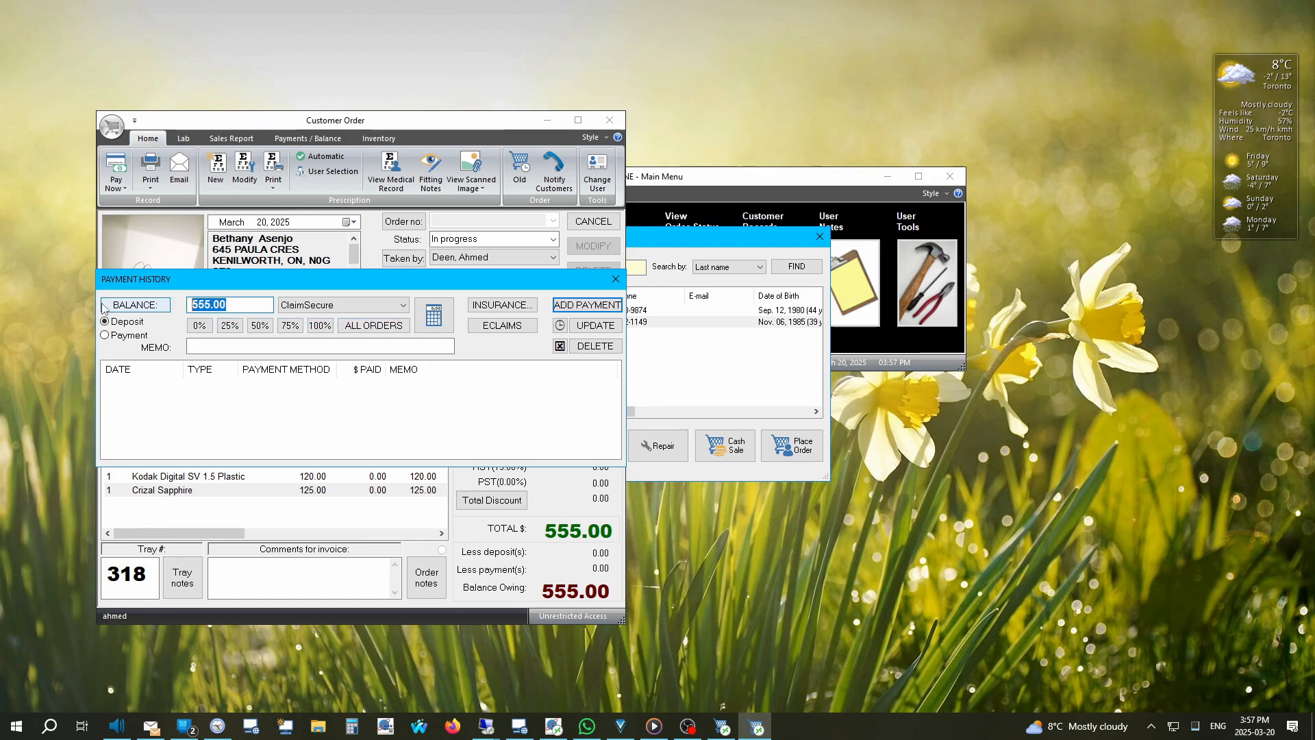
Step: Add a 250.00 MasterCard deposit and save the order, leaving 305.00 owing
type("250")
key("BackSpace")
key("BackSpace")
type("50")
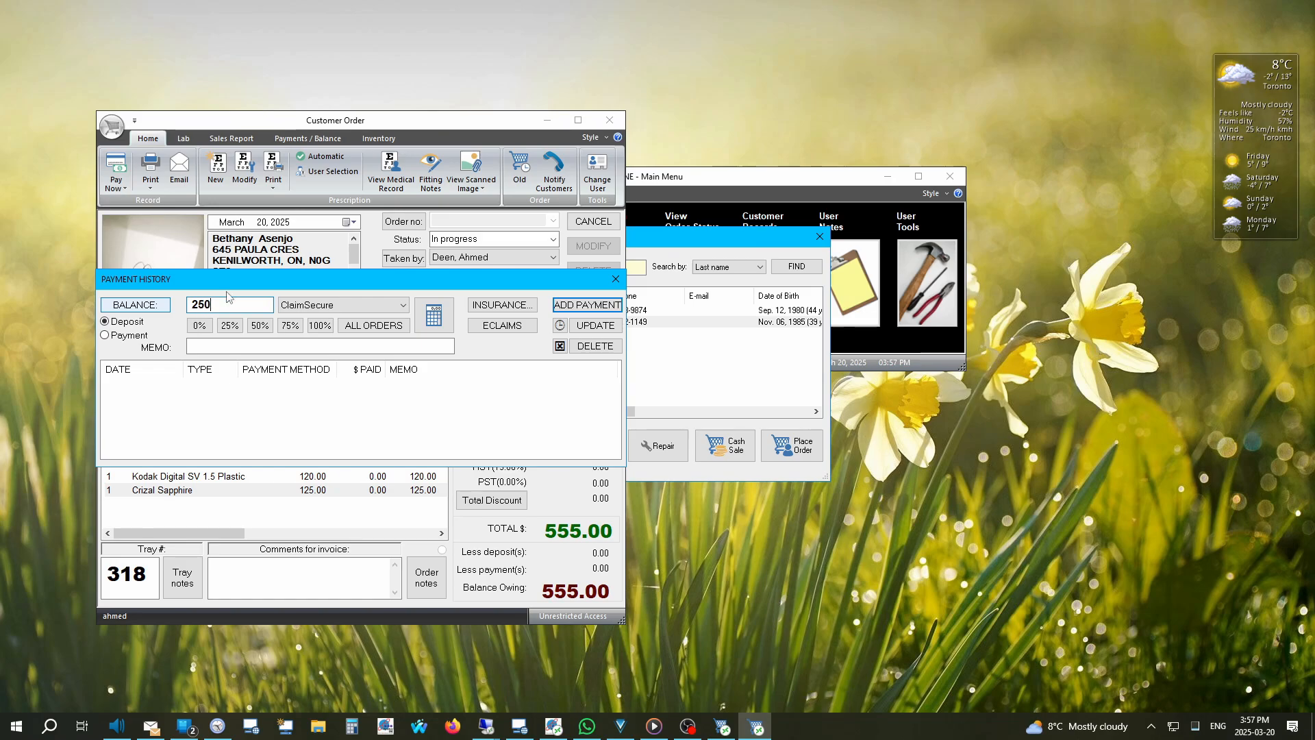
left_click(333, 305)
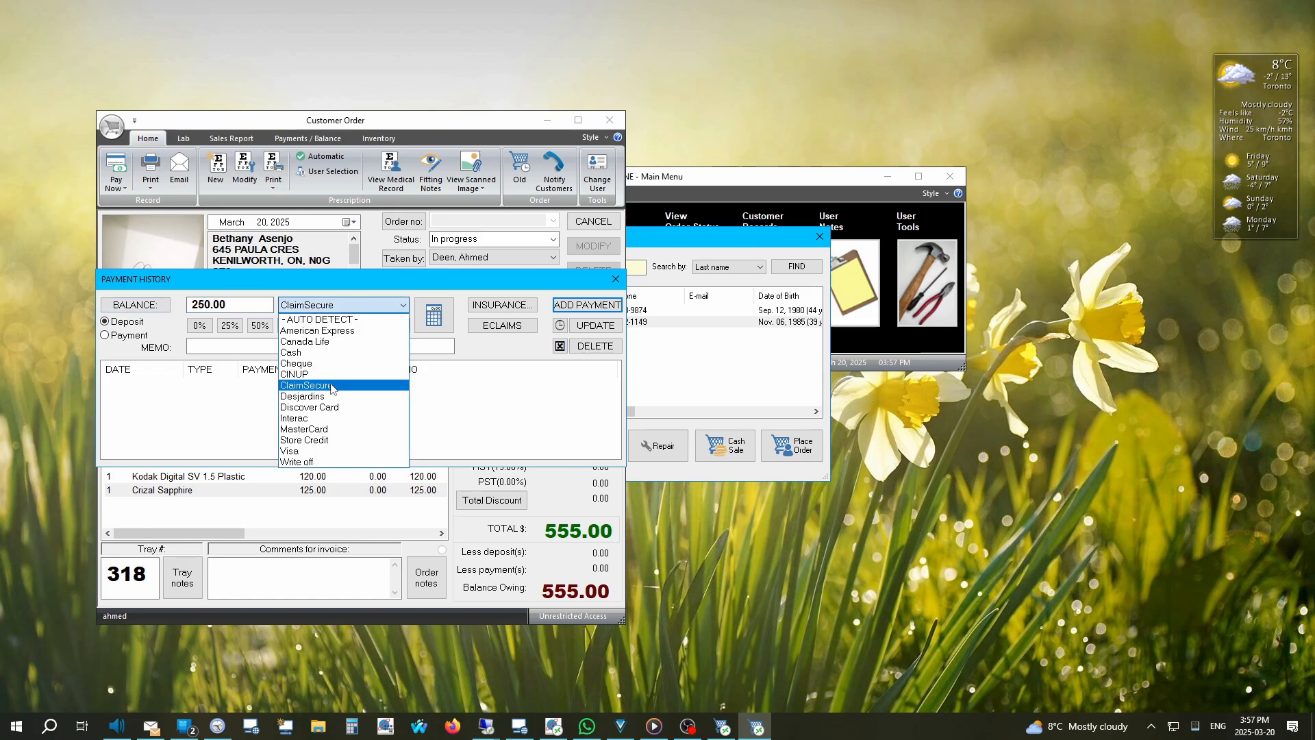
left_click(328, 430)
left_click(600, 310)
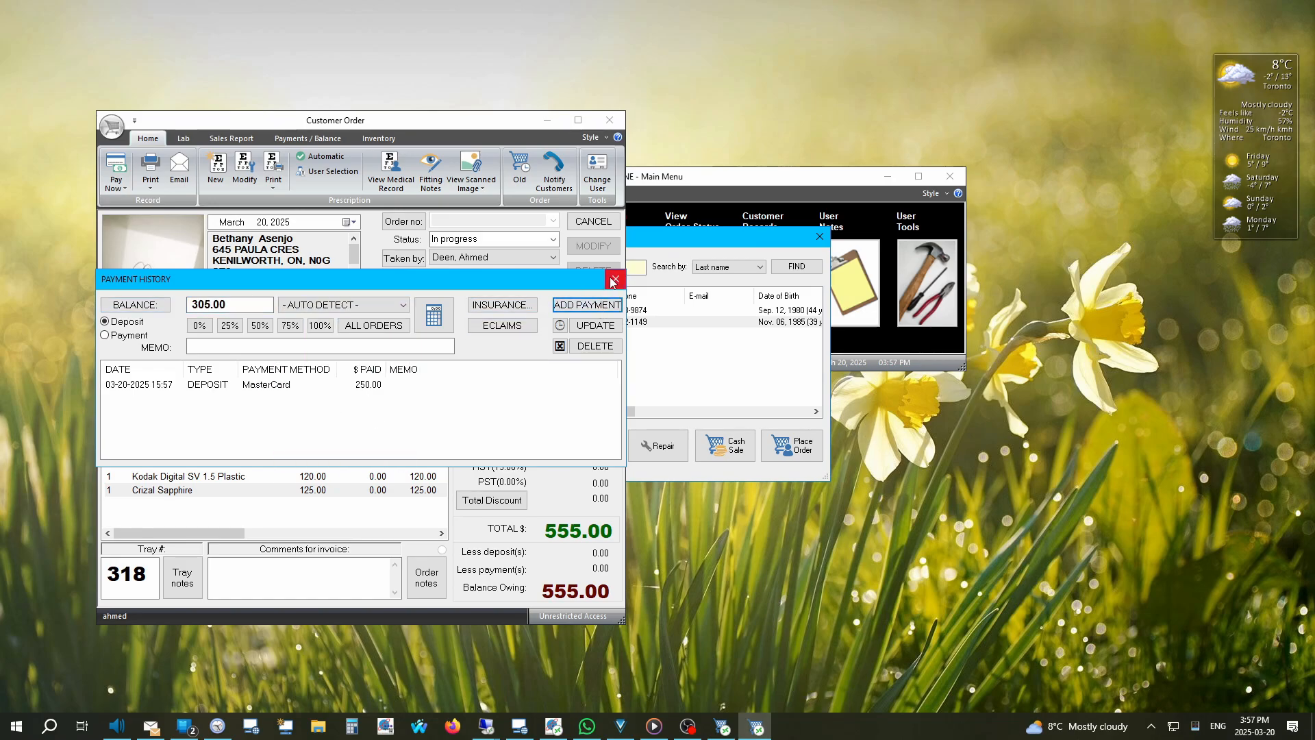
left_click(616, 278)
left_click(594, 322)
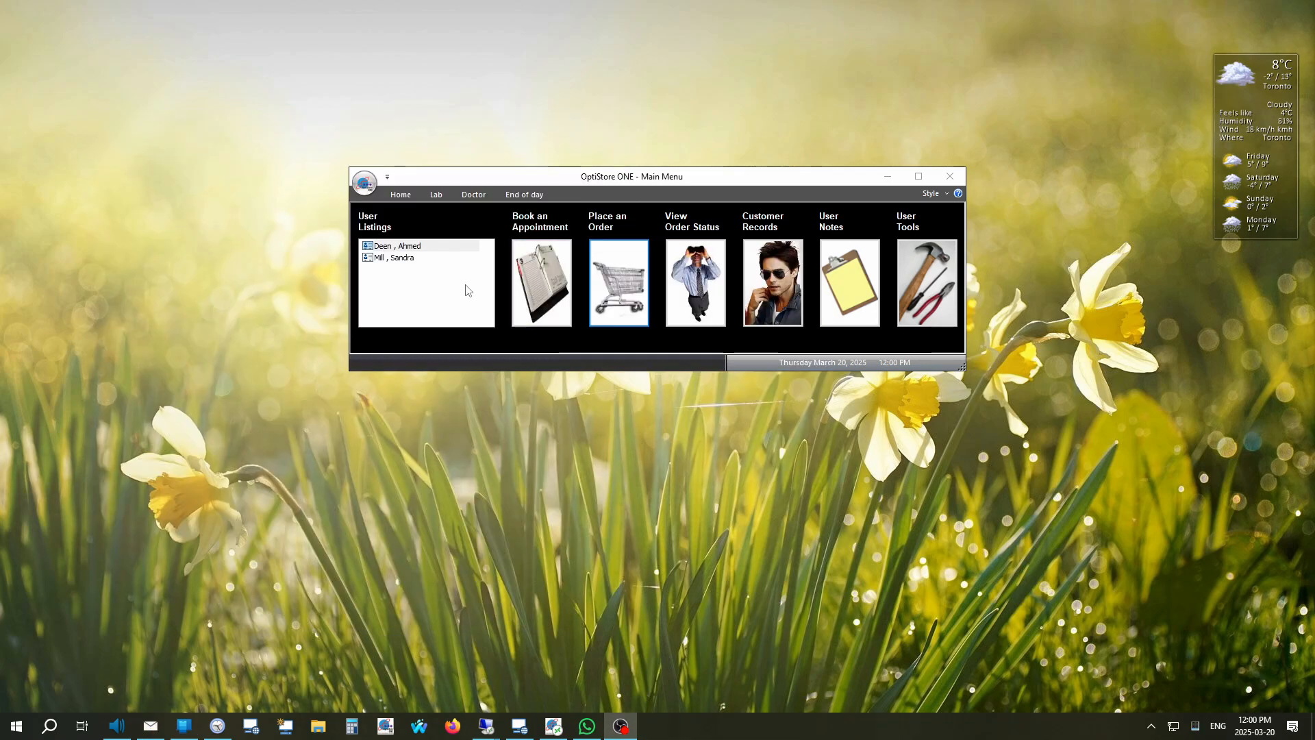
Step: Bring the main menu forward and search customers by telephone digits
left_click(611, 287)
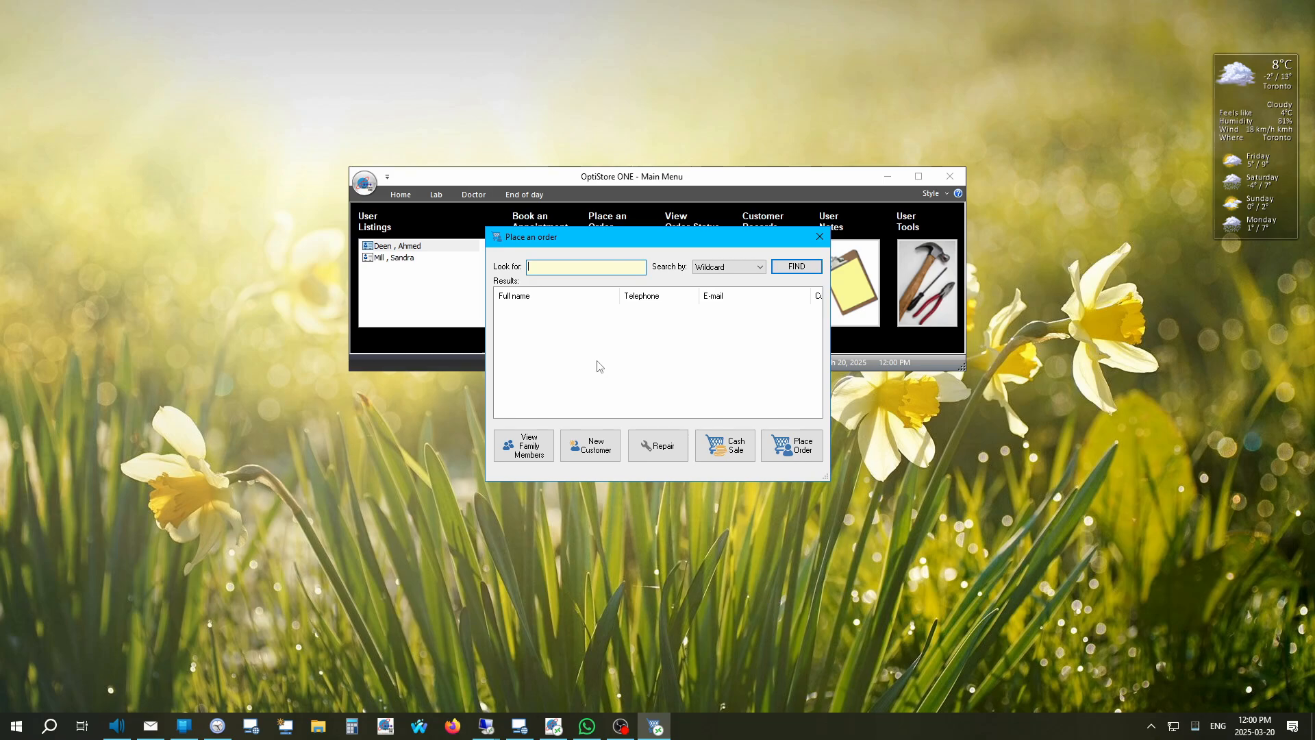
type("4164558")
key("Return")
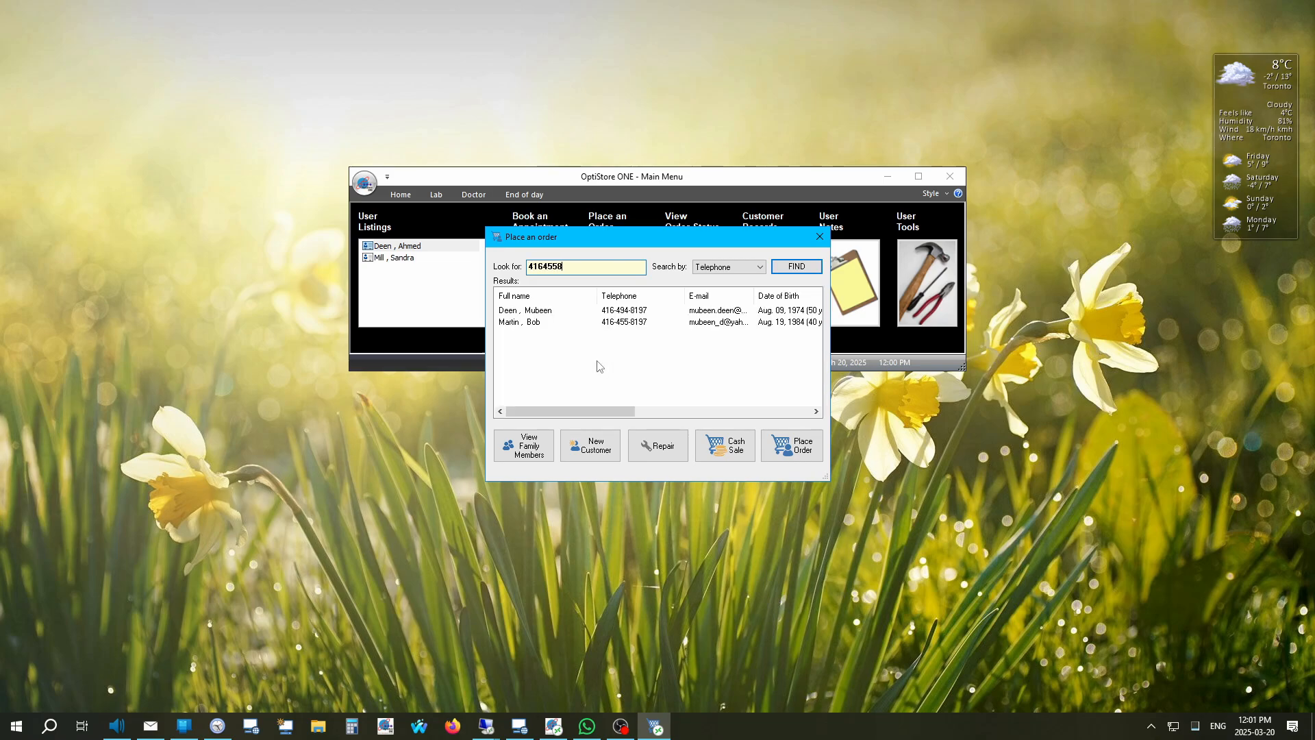
Step: Search by Last name for 'mar' and begin adding a New Customer
left_click(731, 271)
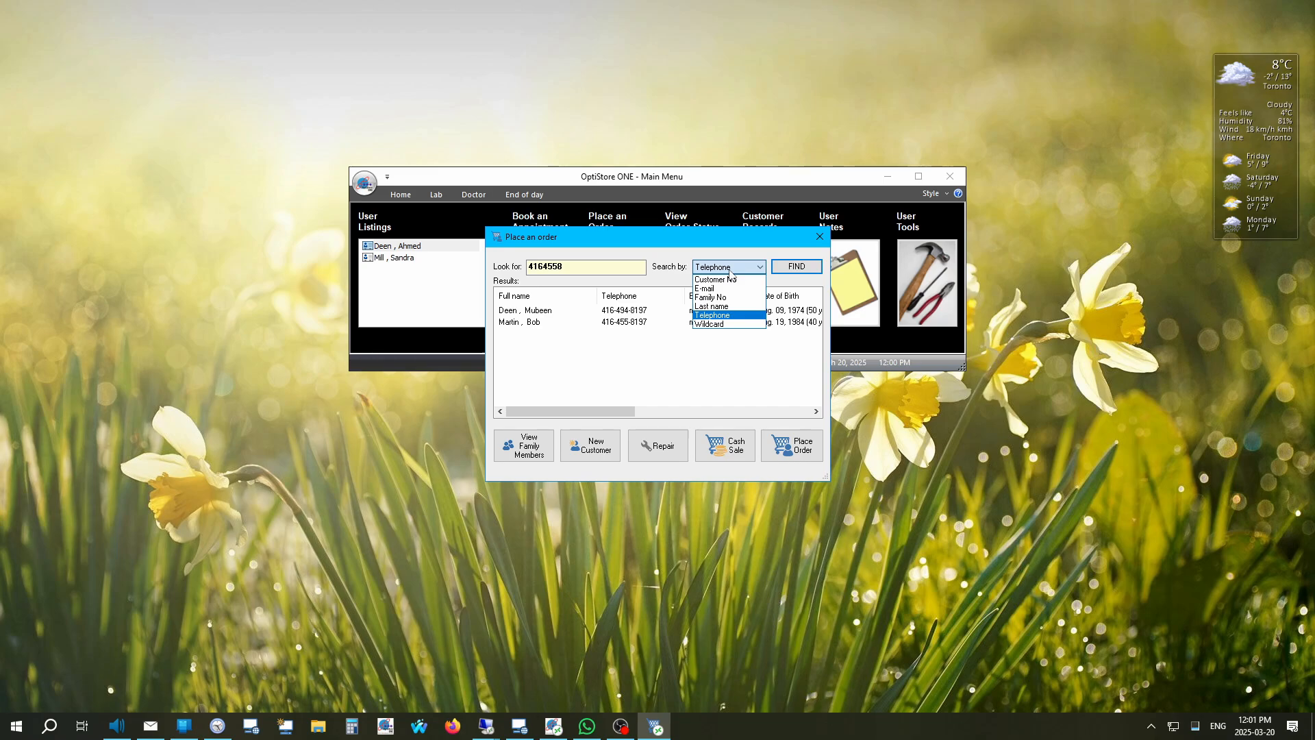
left_click(572, 271)
left_click_drag(570, 268, 480, 254)
type("mar")
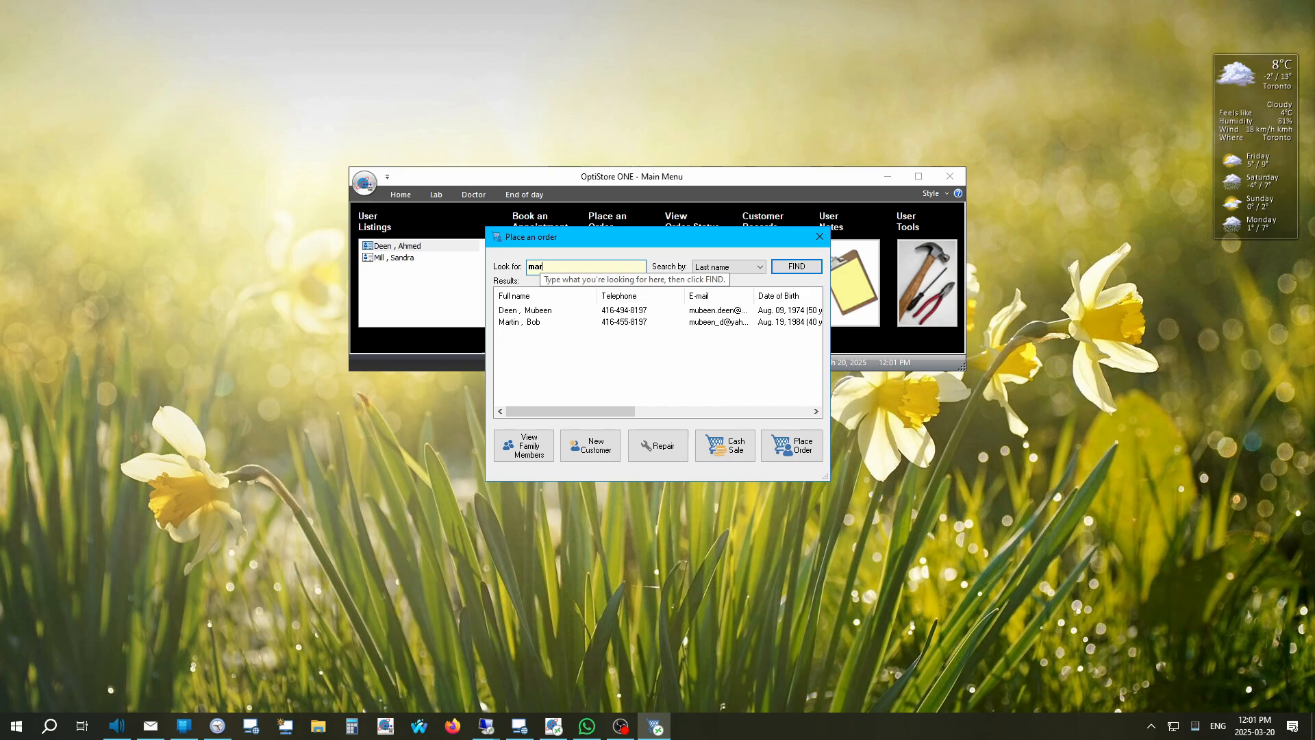
left_click(593, 447)
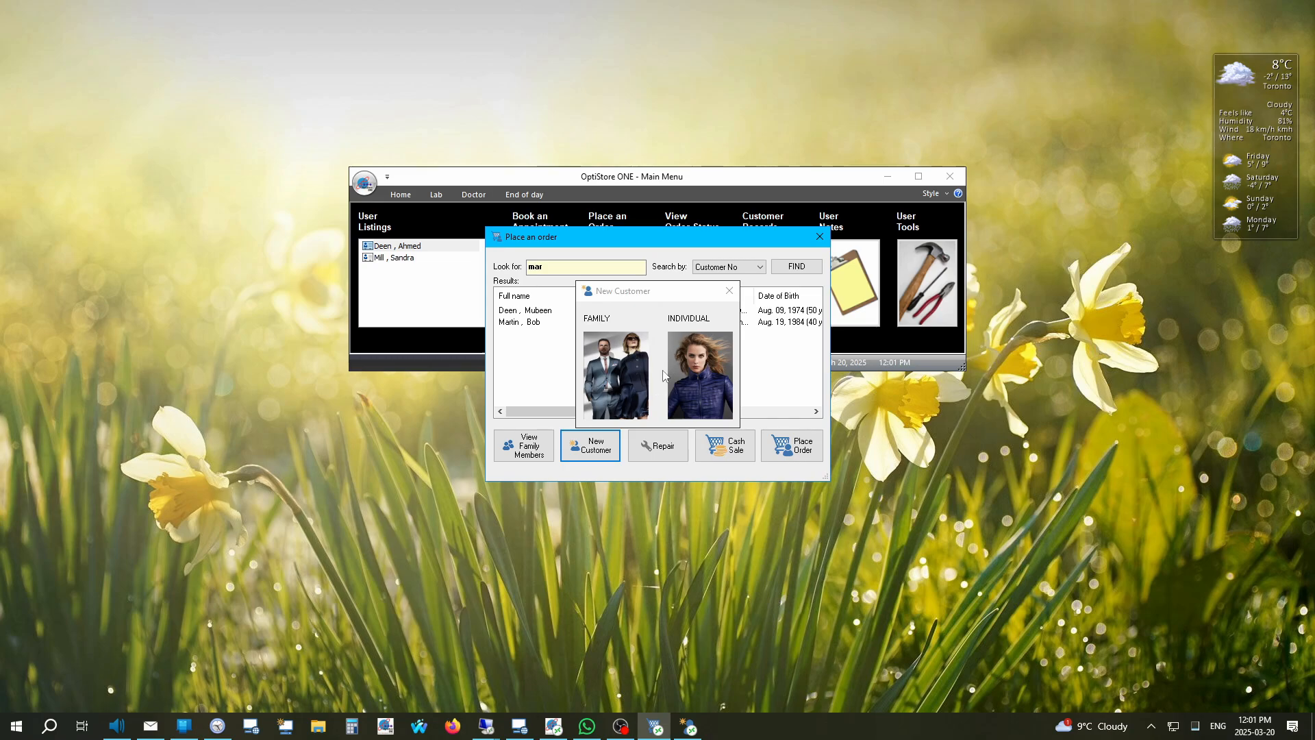
Step: Create an individual customer with title Mr., first and last name, and auto-completed street address
left_click(688, 363)
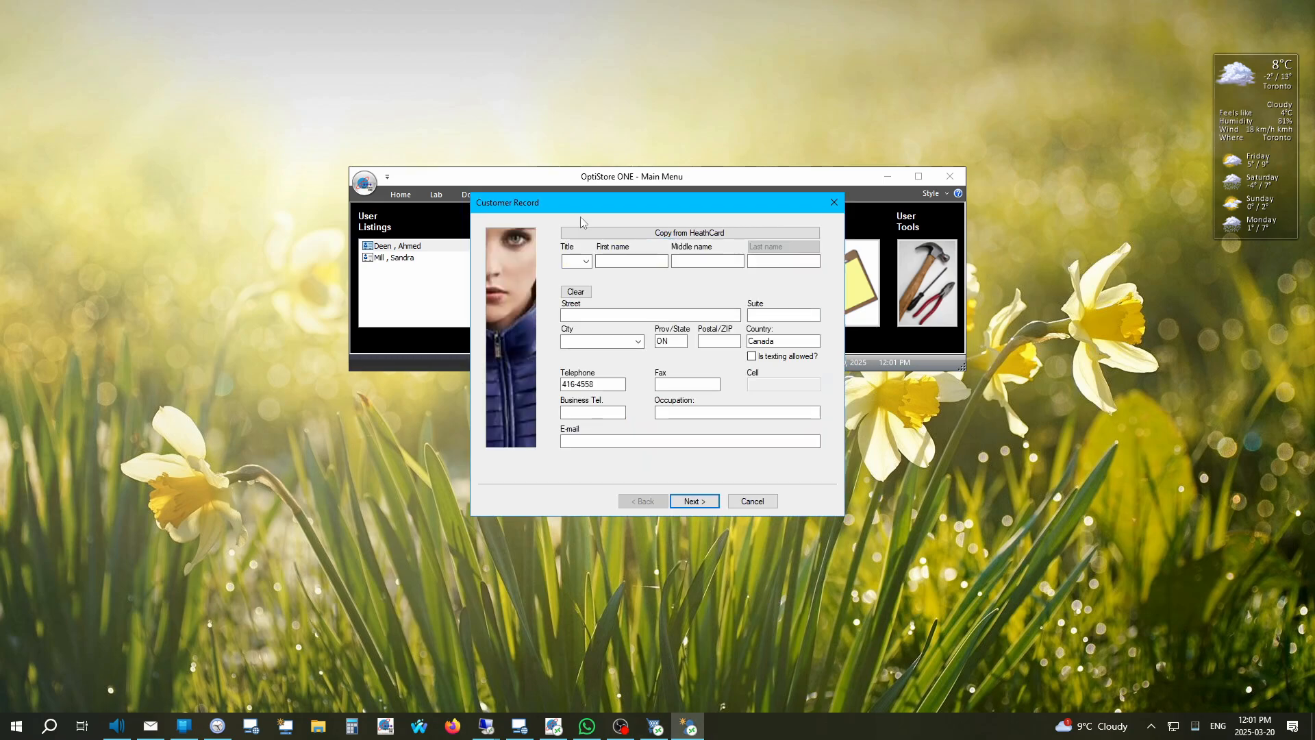
left_click(586, 261)
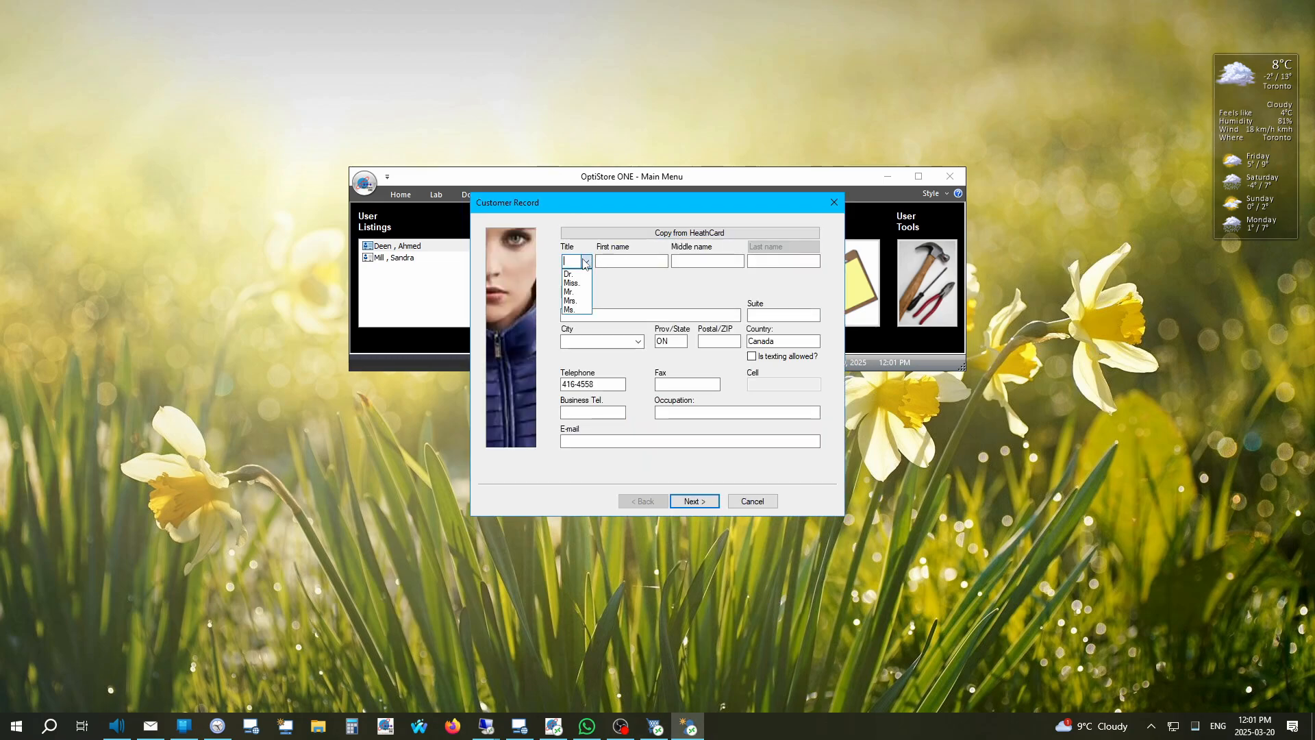
left_click(574, 291)
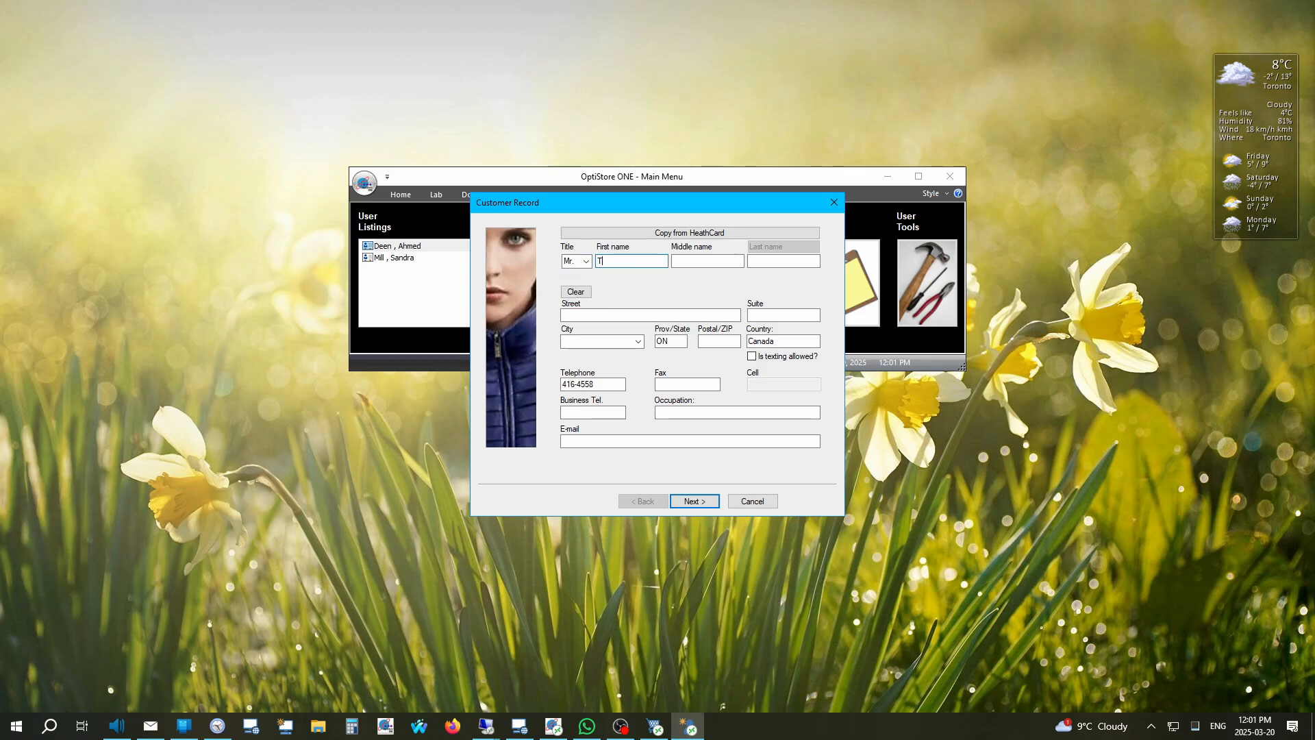
key("Tab")
key("Tab")
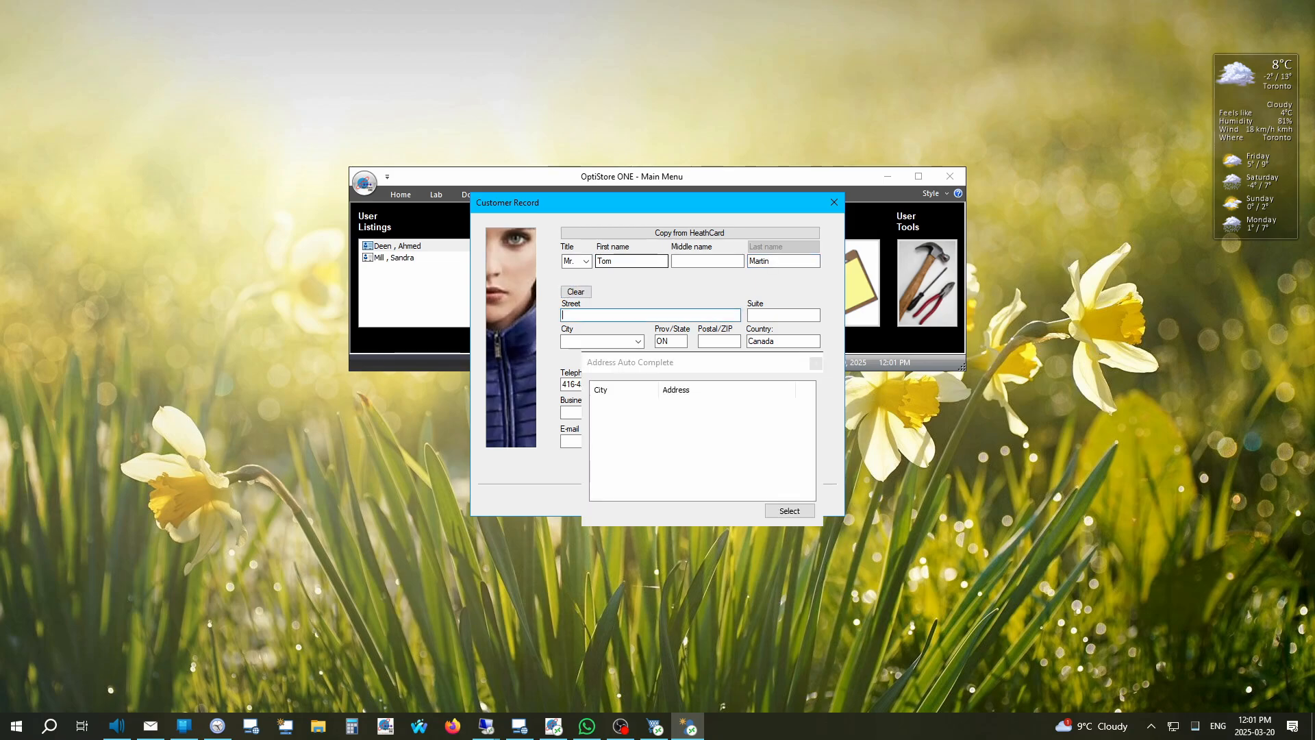
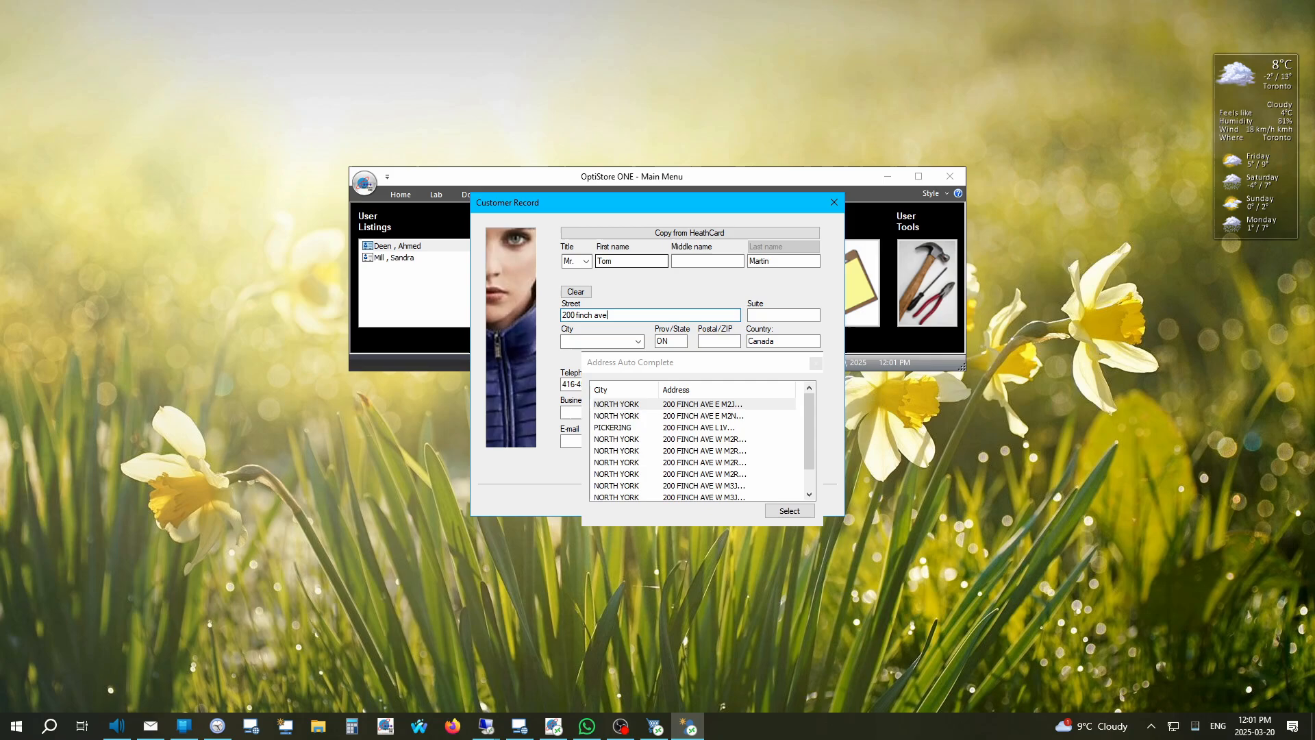
left_click(798, 510)
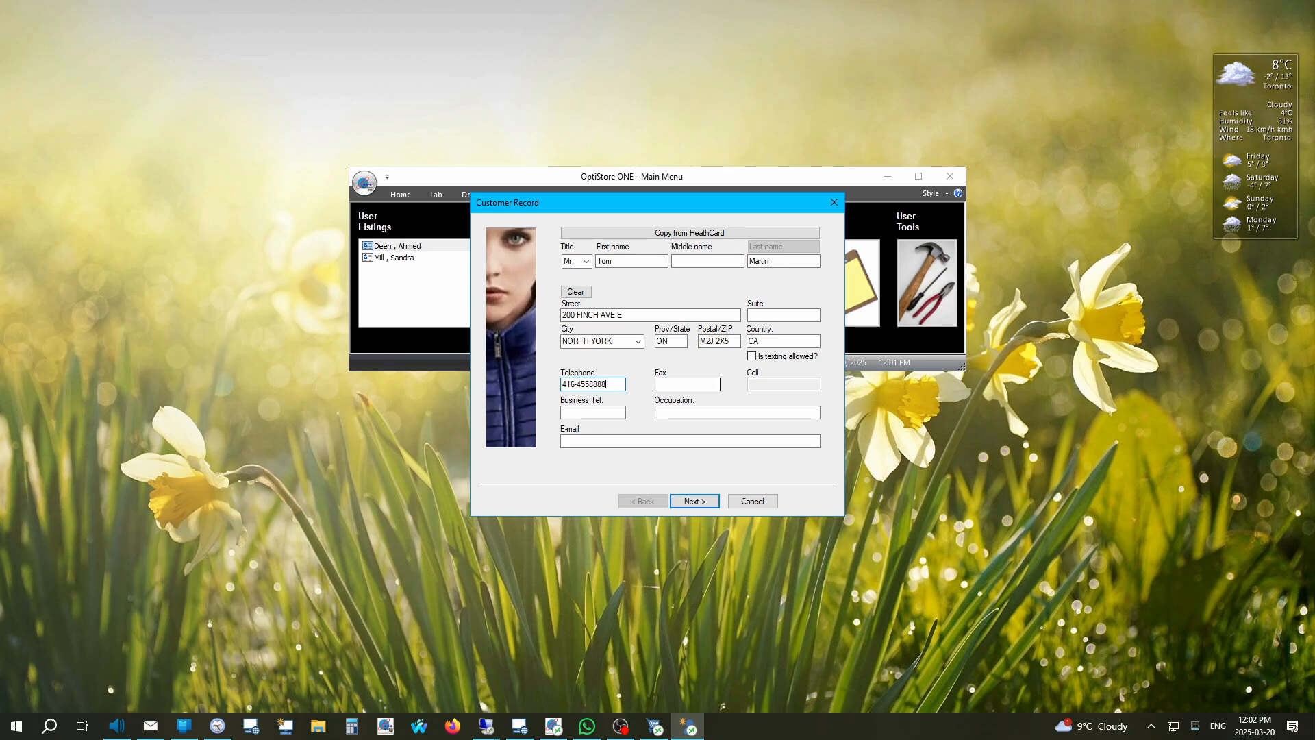
Step: Fix the telephone number, copy it to the cell number, leave texting off, and continue
left_click(753, 356)
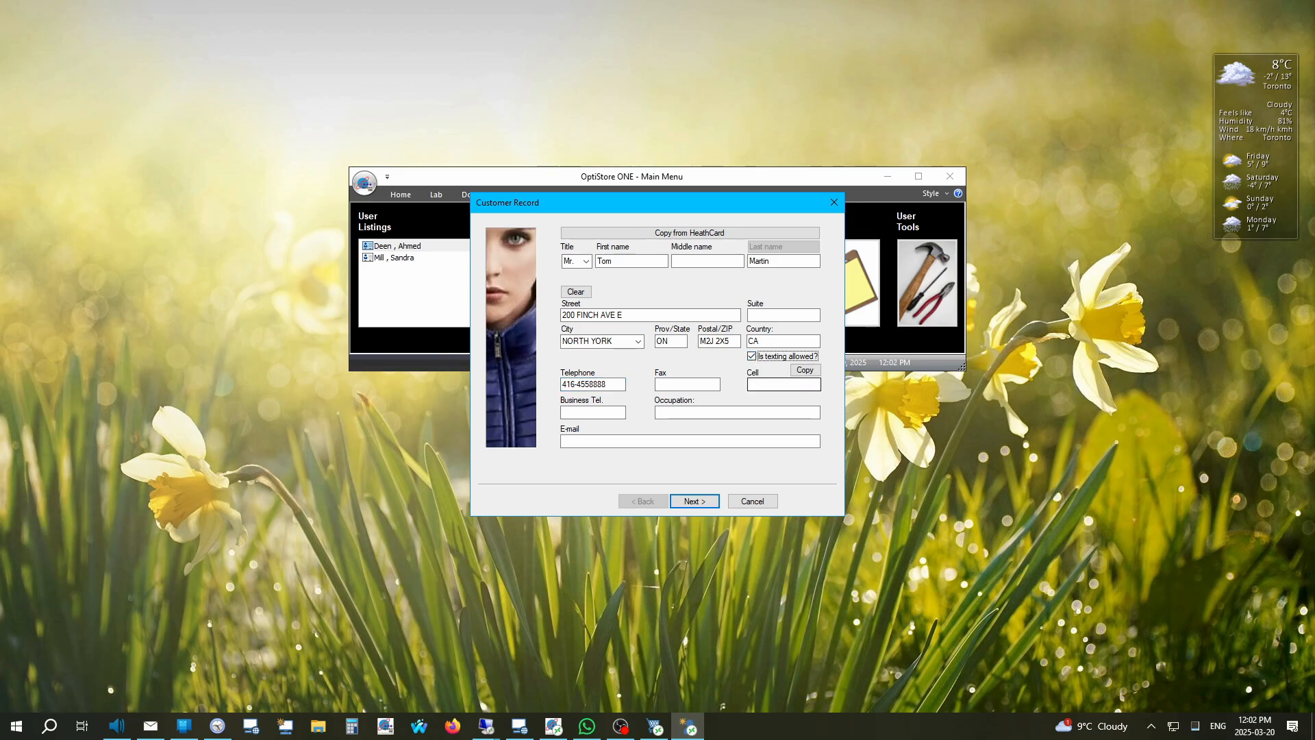
left_click(784, 384)
left_click_drag(606, 385, 562, 384)
left_click(614, 385)
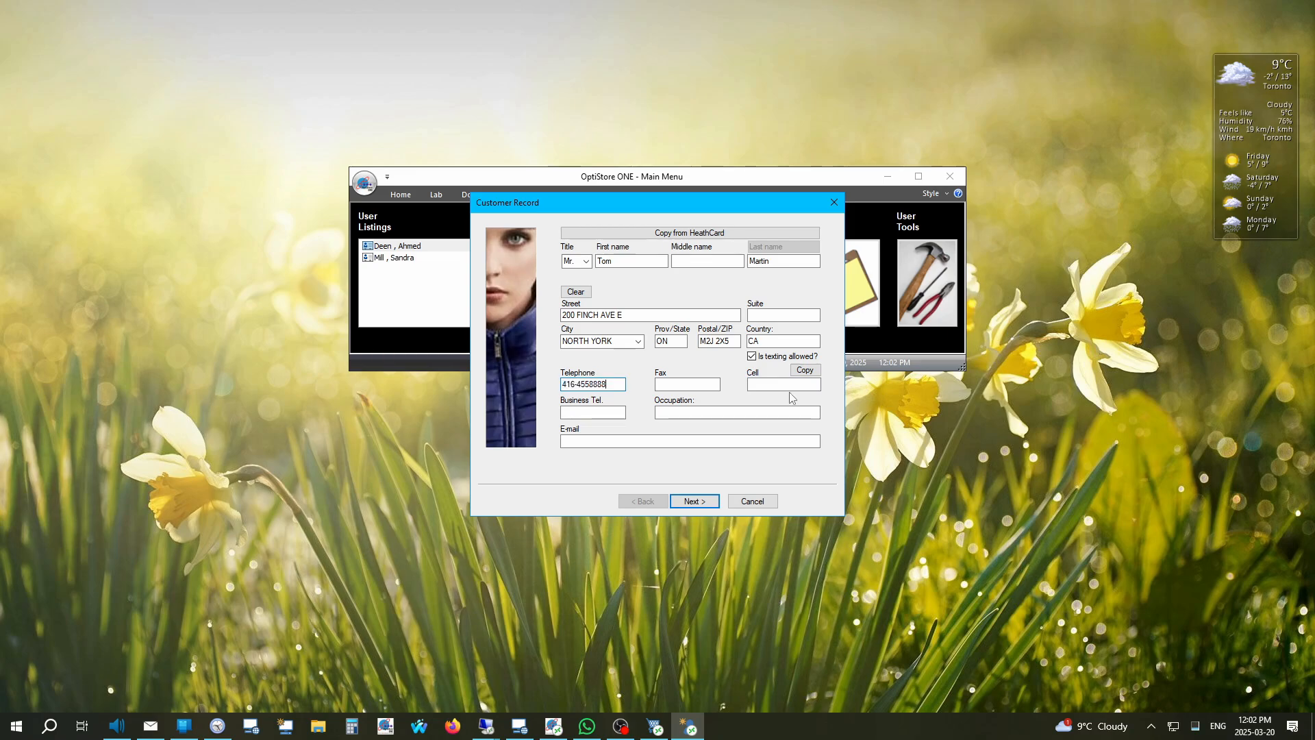
left_click(807, 371)
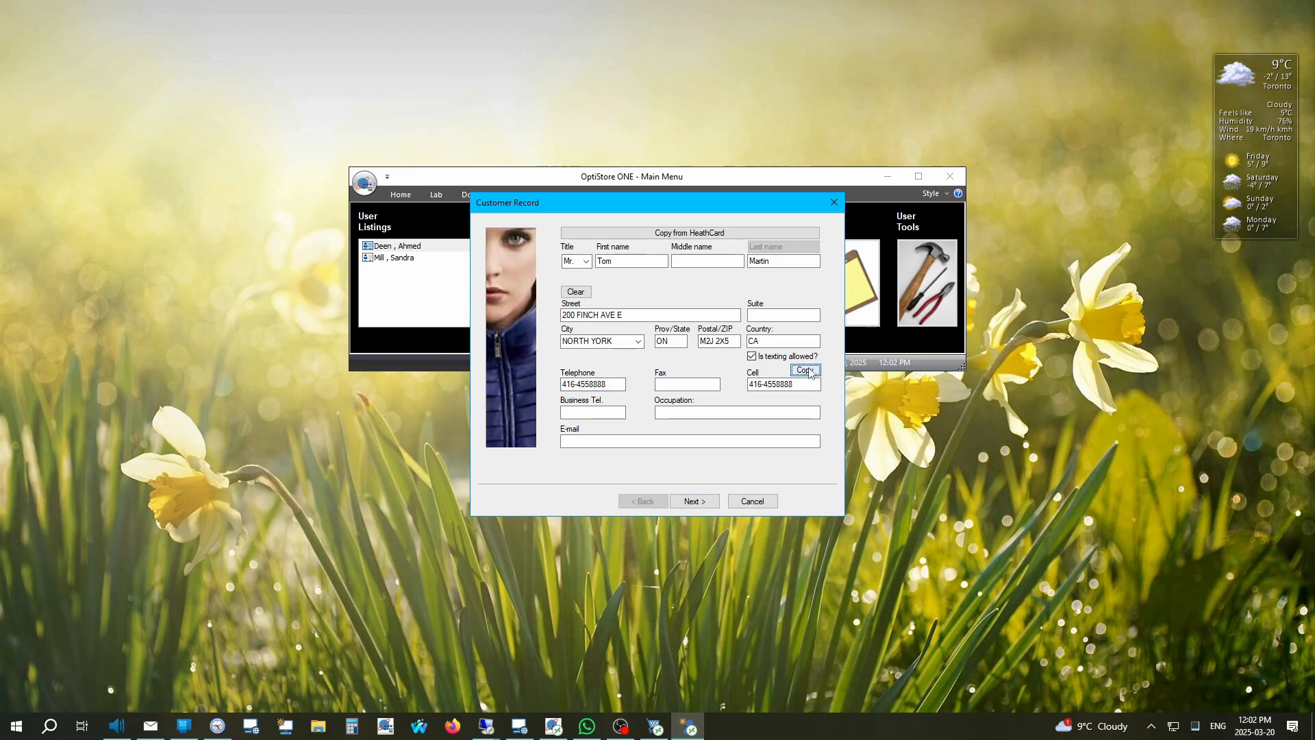
left_click(590, 384)
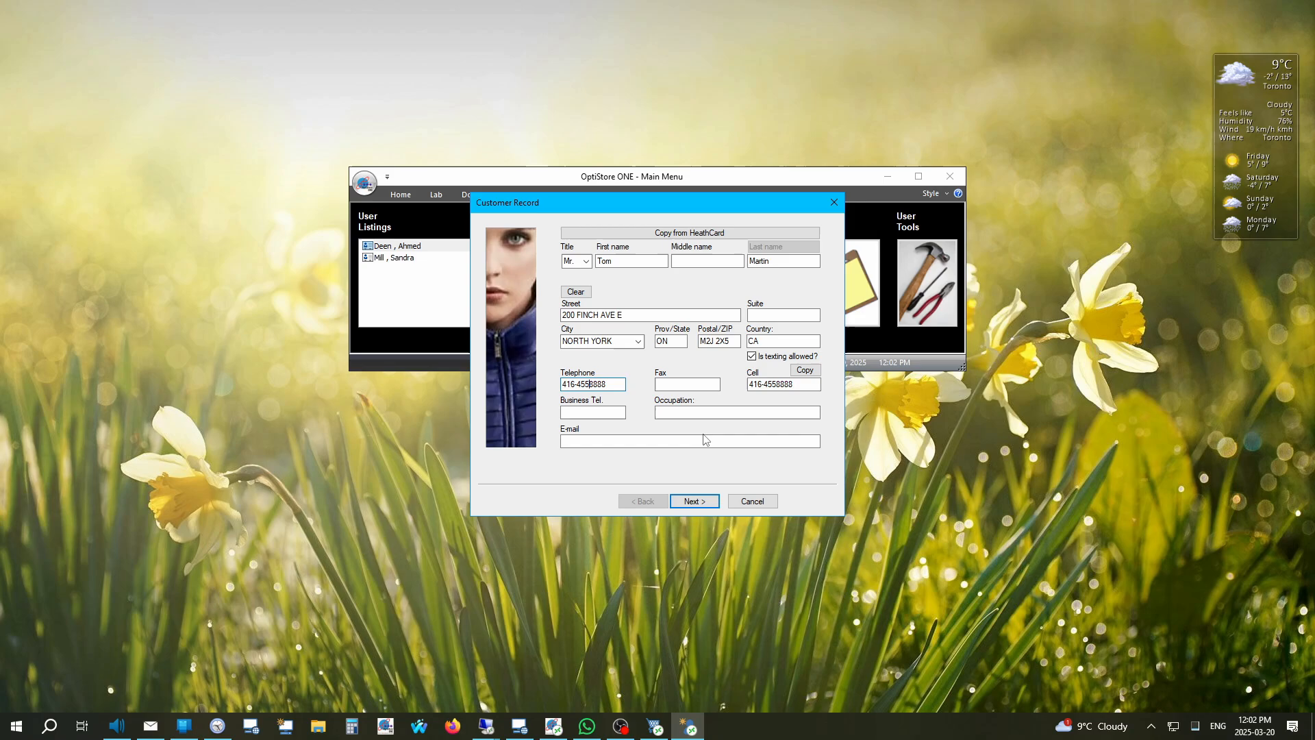
type("-")
left_click(781, 384)
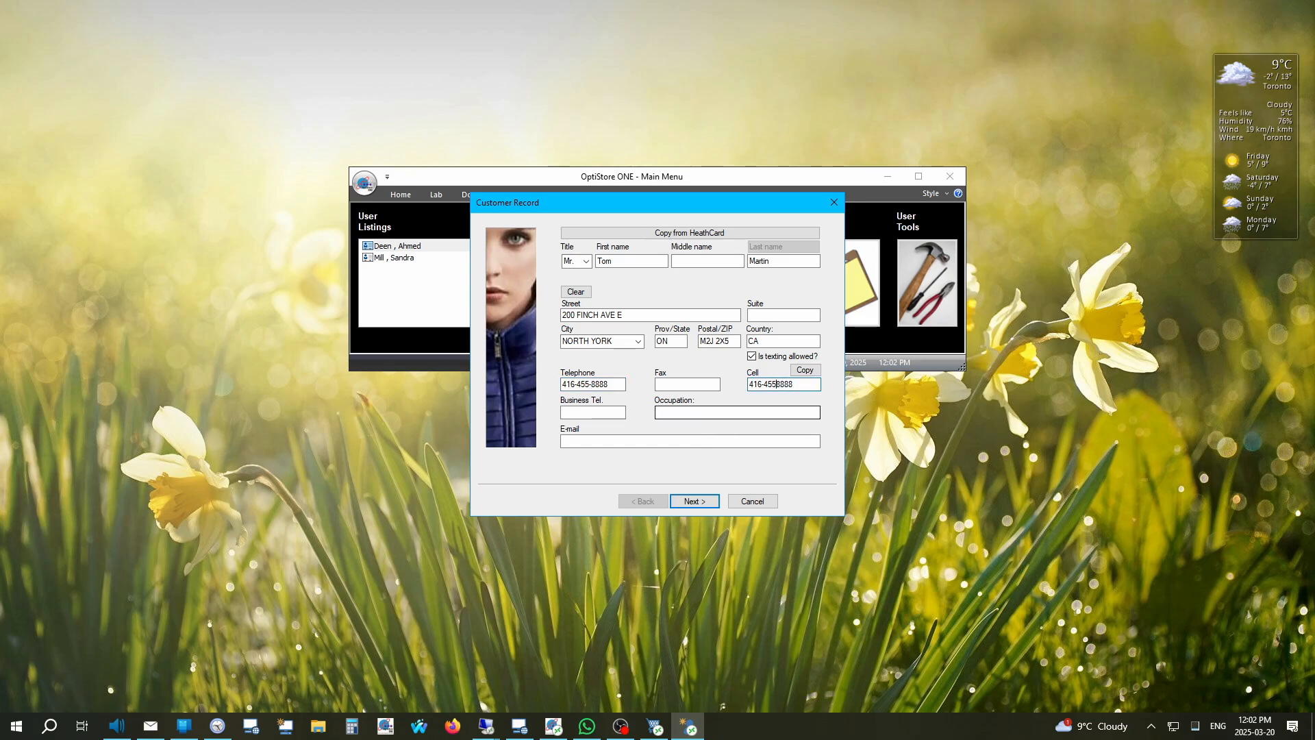
left_click(755, 359)
left_click(754, 359)
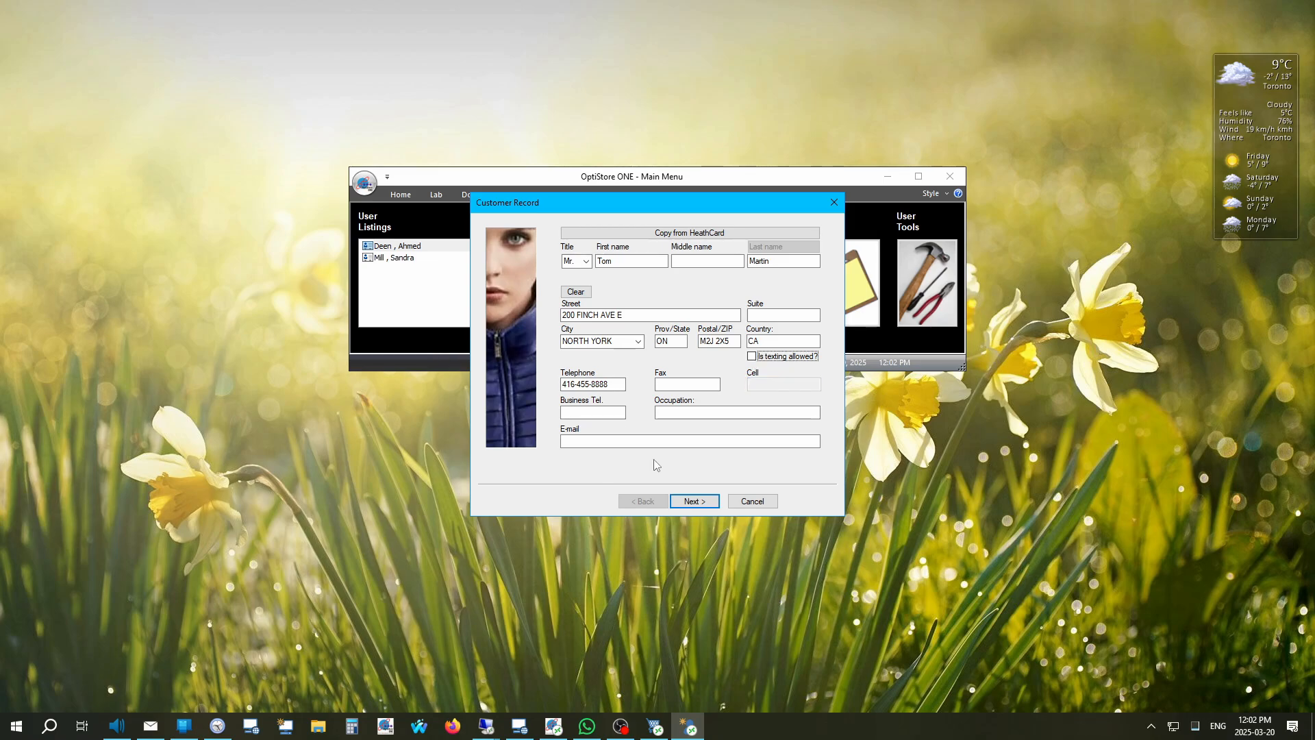
left_click(693, 503)
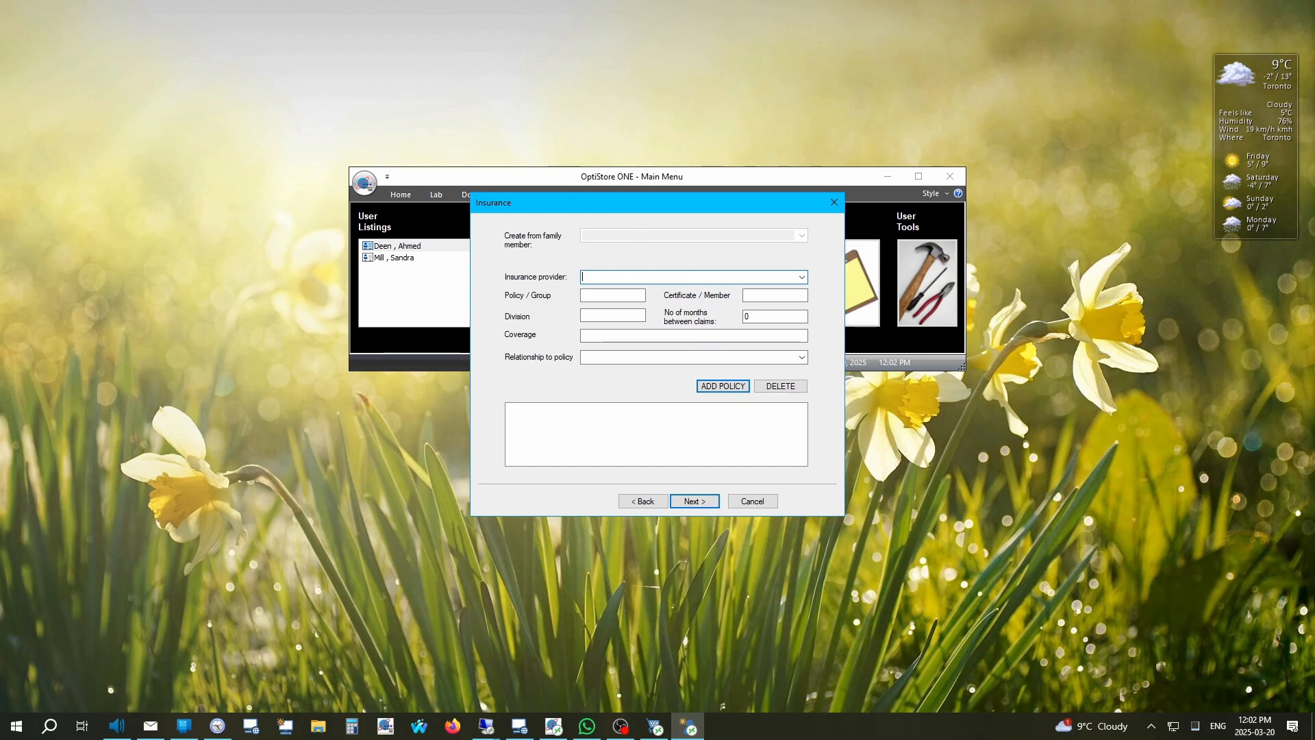
Step: Pick the insurance provider from the list, add the policy, and go to the Medical Record step
left_click(802, 278)
key("Down")
key("Down")
key("Return")
left_click(721, 386)
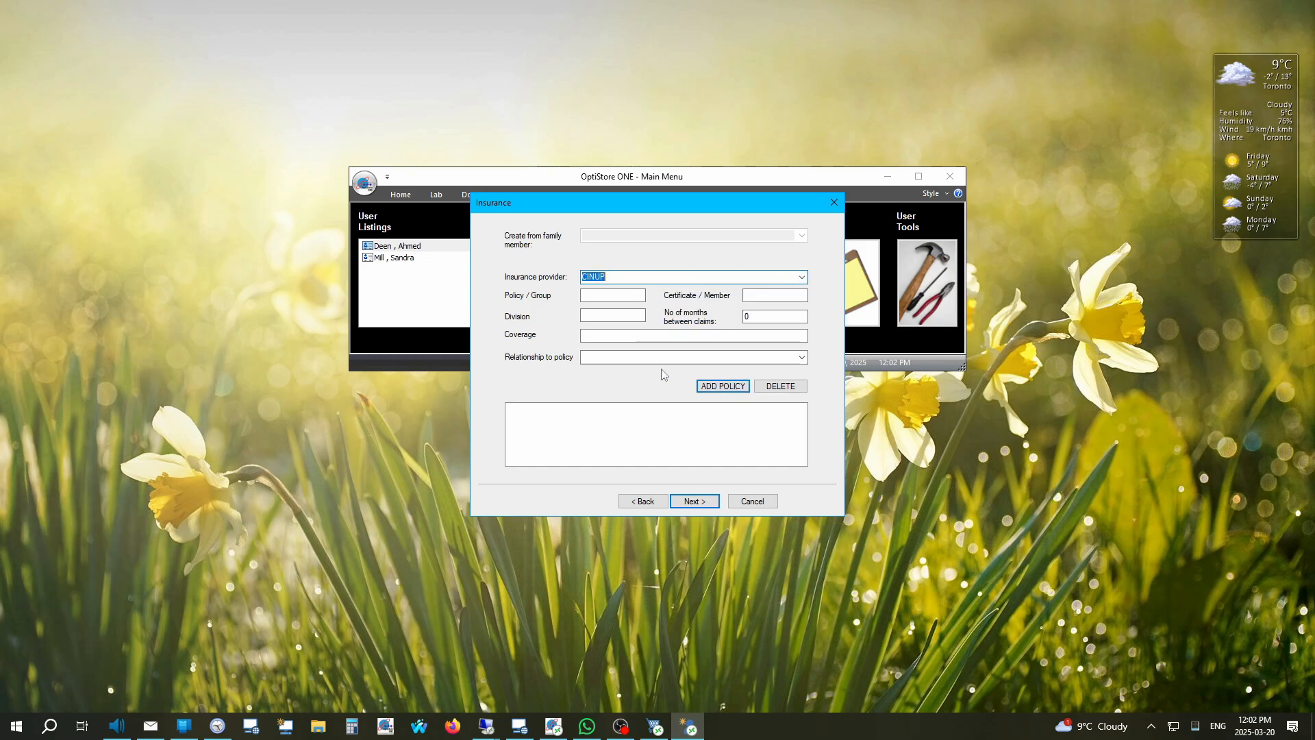
left_click(692, 501)
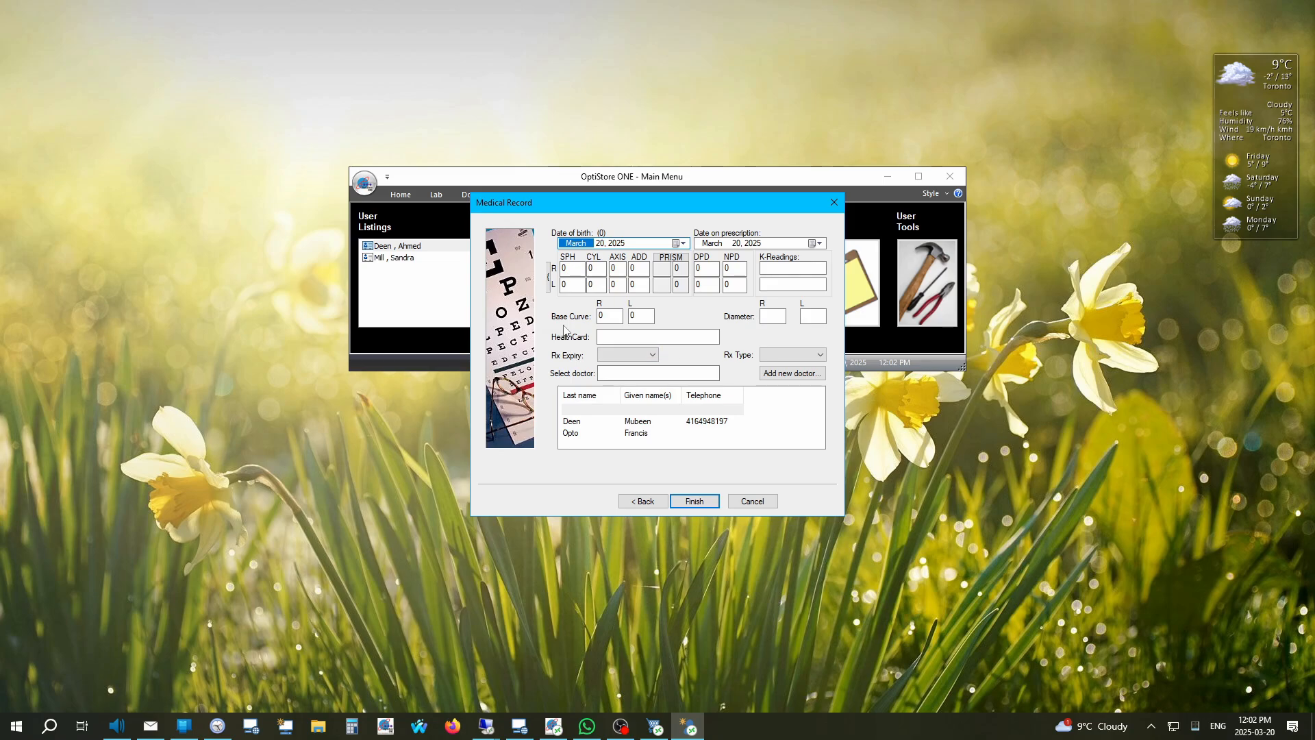
Step: Enter birth year 1970 and a -2.25 right-eye sphere, copied to the left eye
left_click(615, 243)
type("1970")
left_click(754, 244)
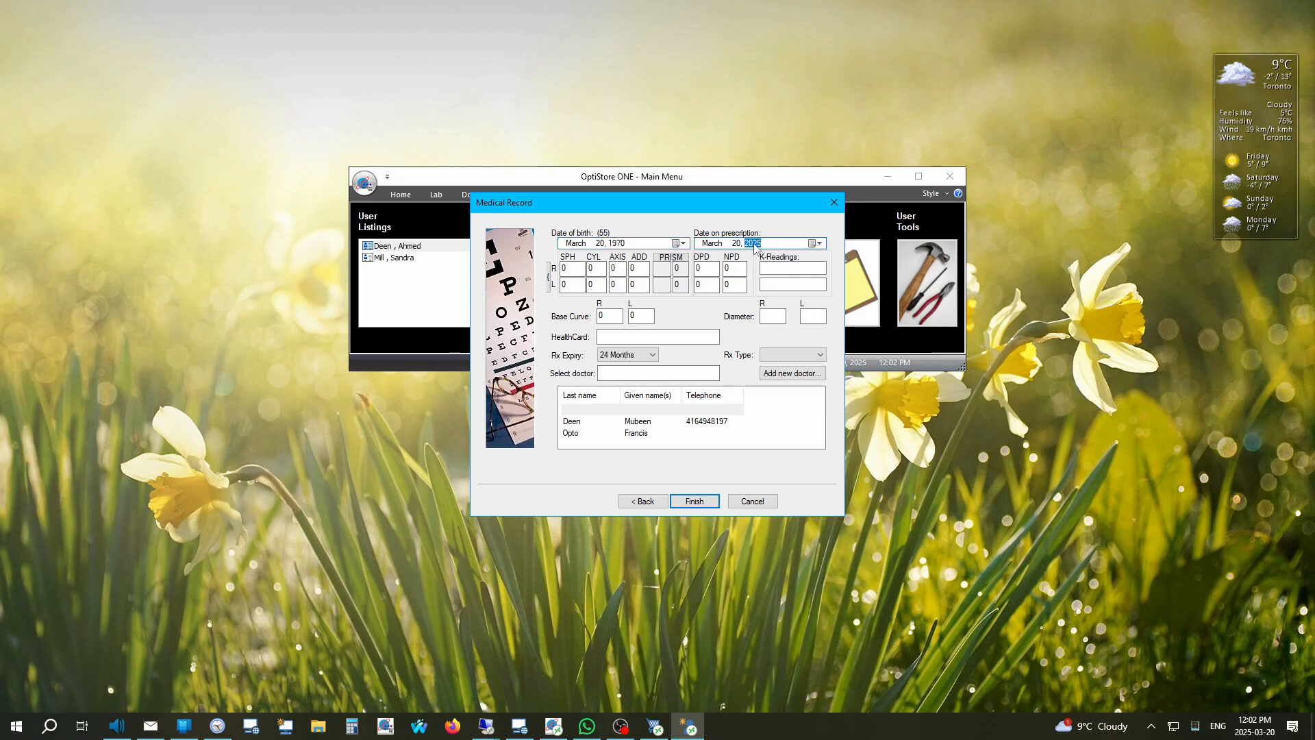
key("Tab")
key("Tab")
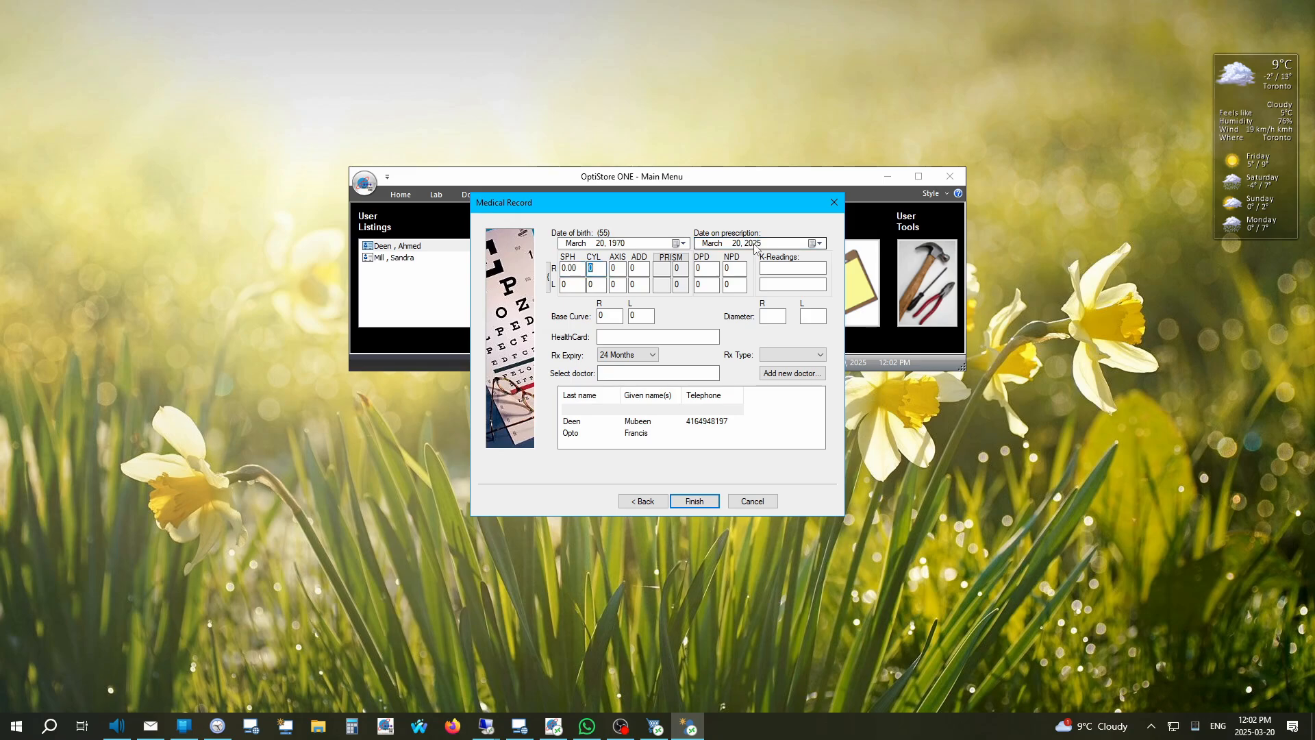
key("shift+Tab")
type("-2")
key("Tab")
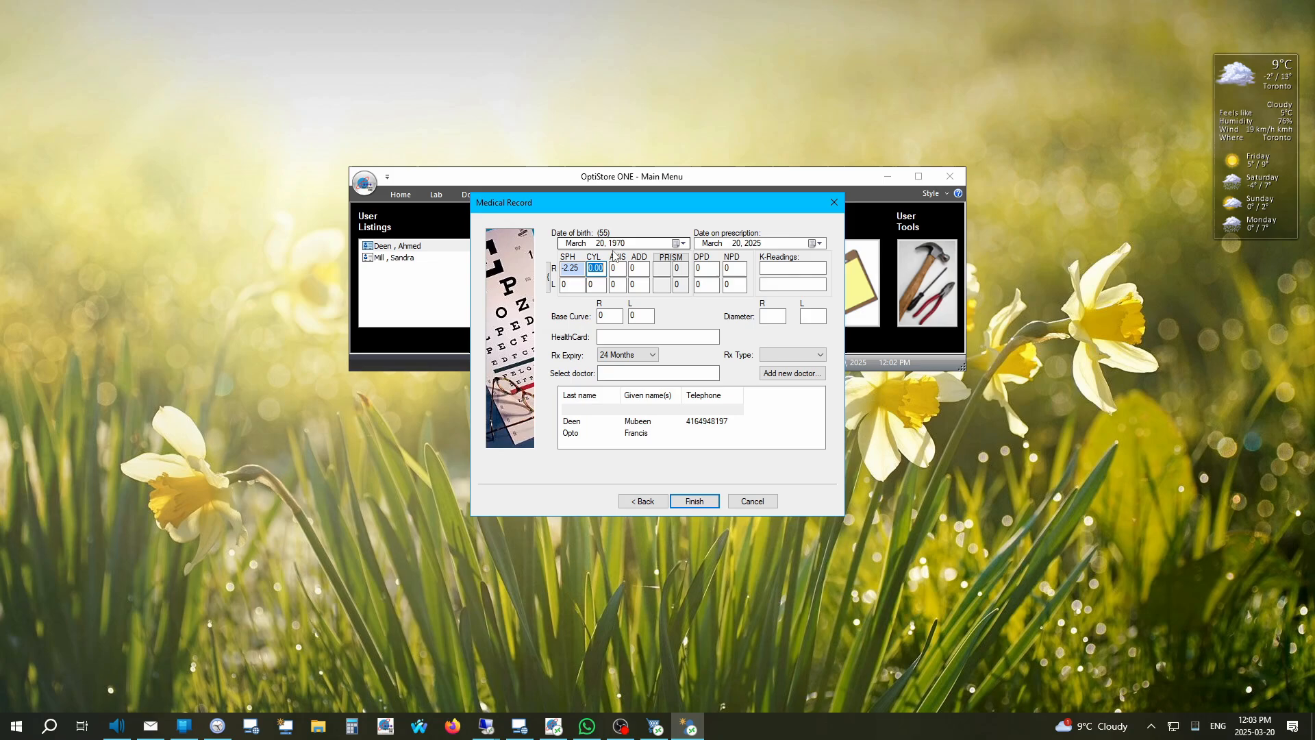
left_click(548, 276)
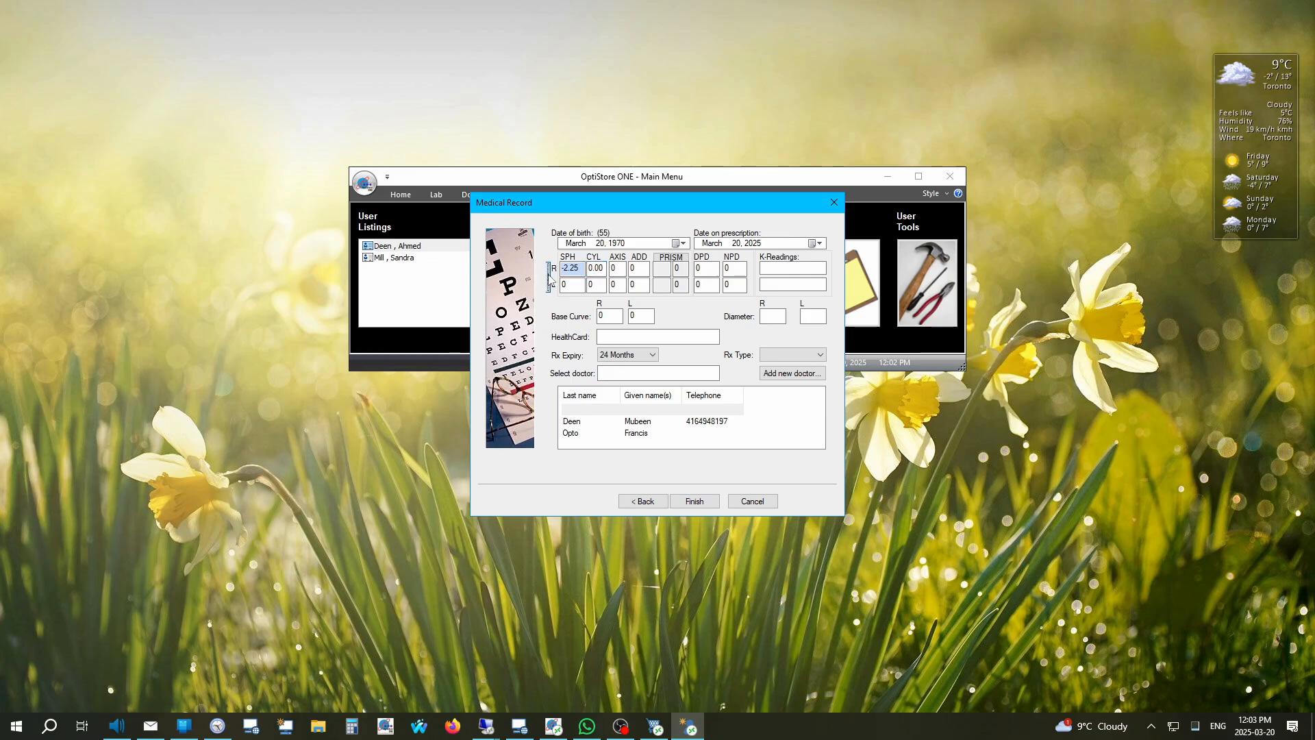
left_click(705, 268)
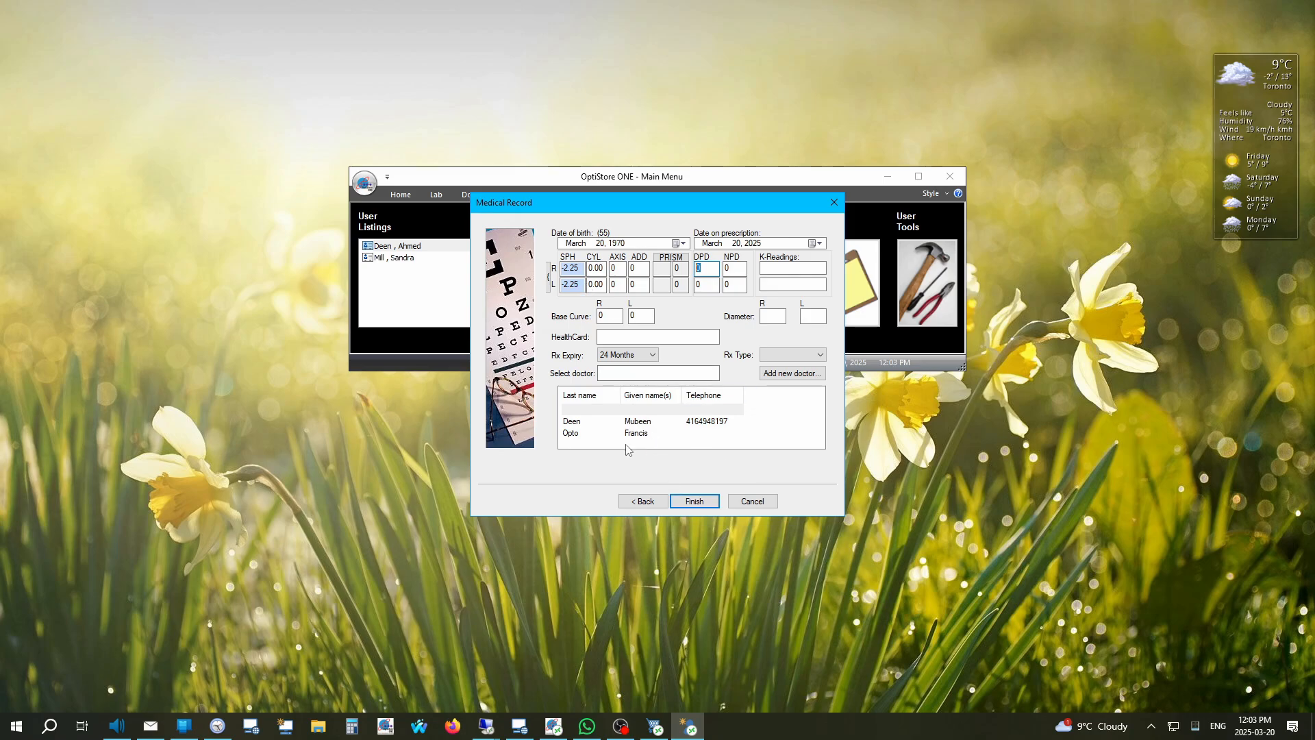
Step: Cancel adding a new doctor and leave the customer with no doctor assigned
left_click(808, 374)
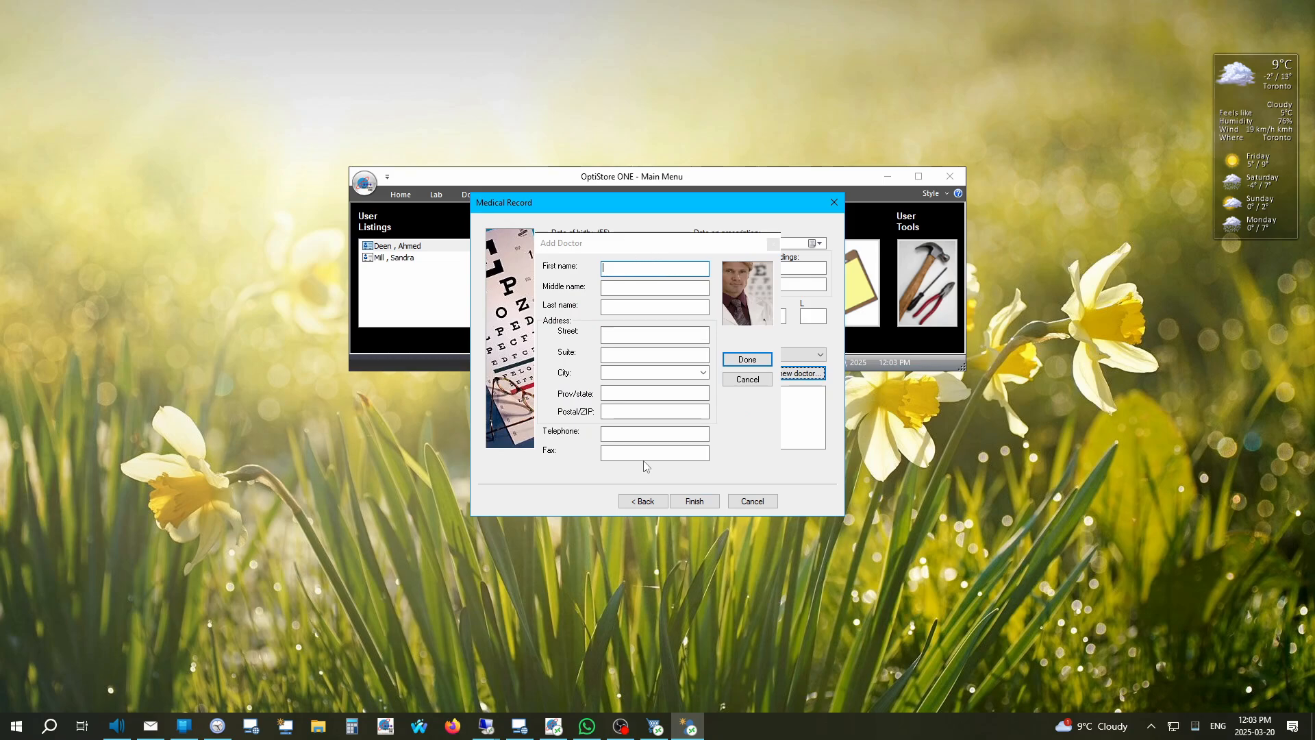
left_click(747, 379)
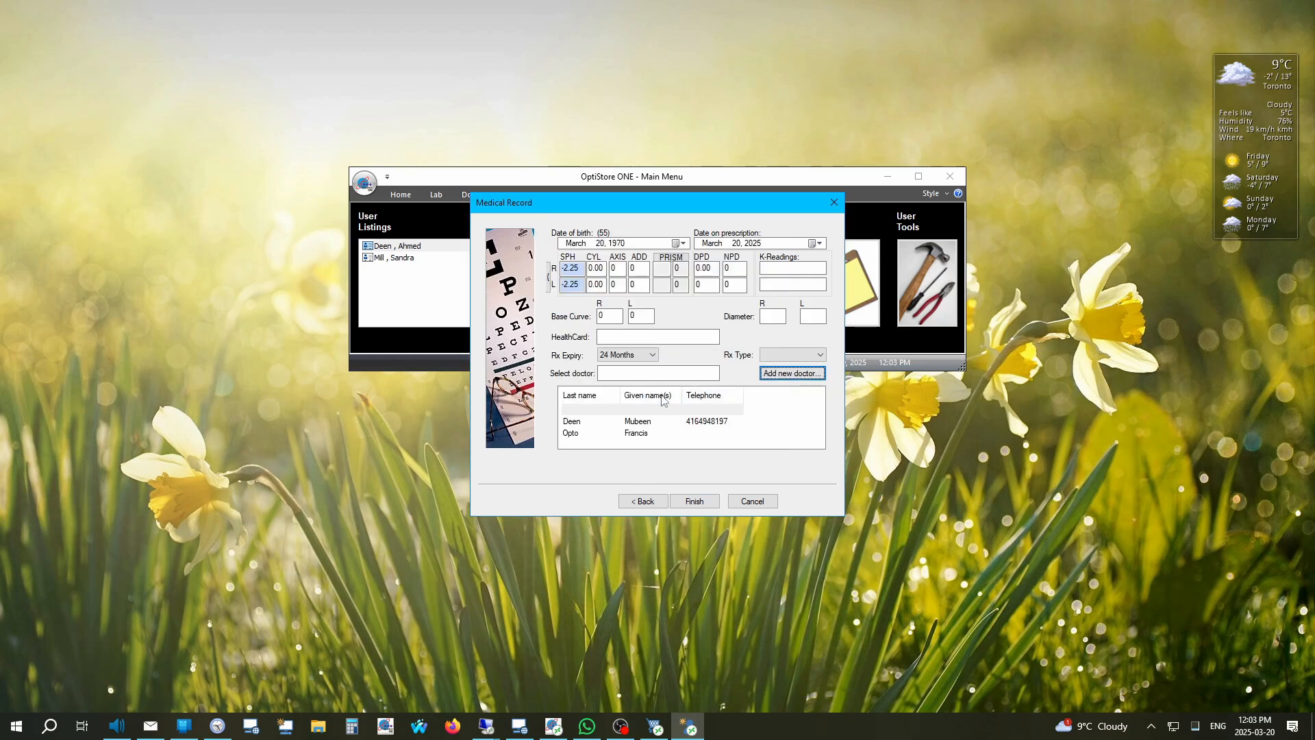
left_click(694, 410)
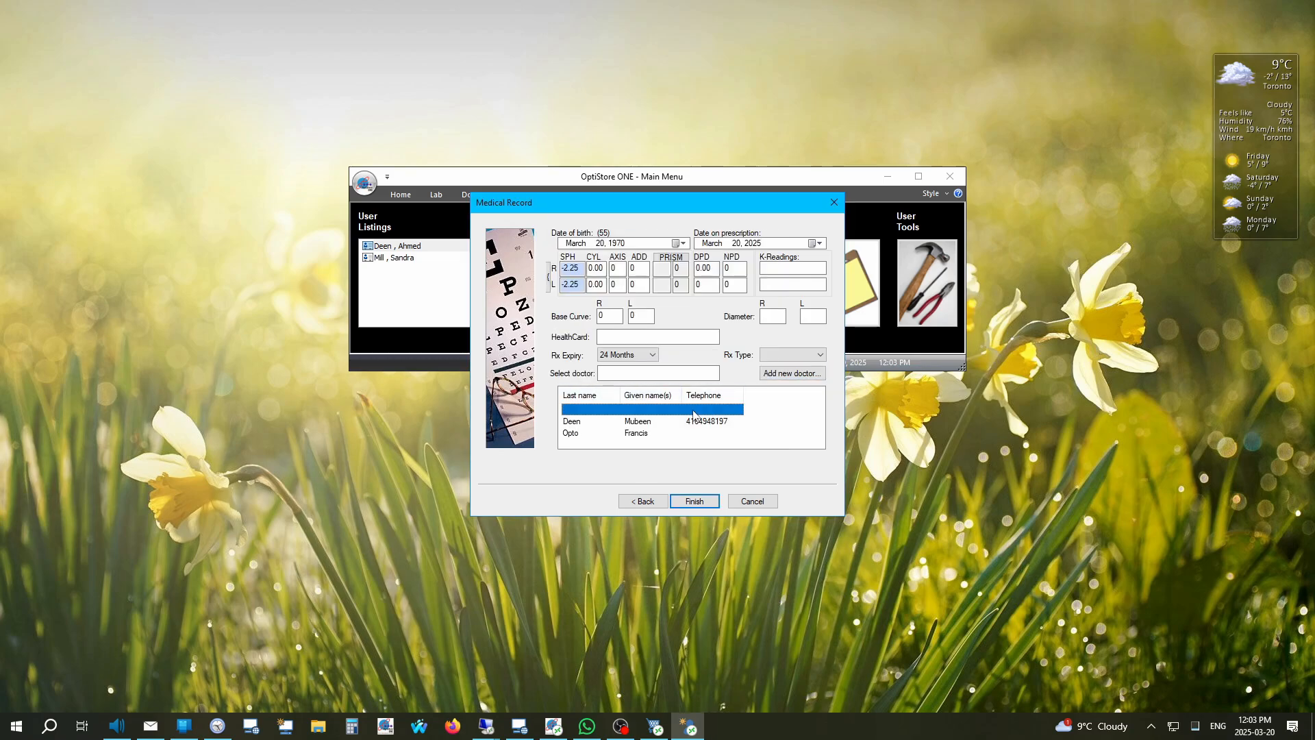
Step: Finish the new customer's medical record and place a new order for them
left_click(694, 501)
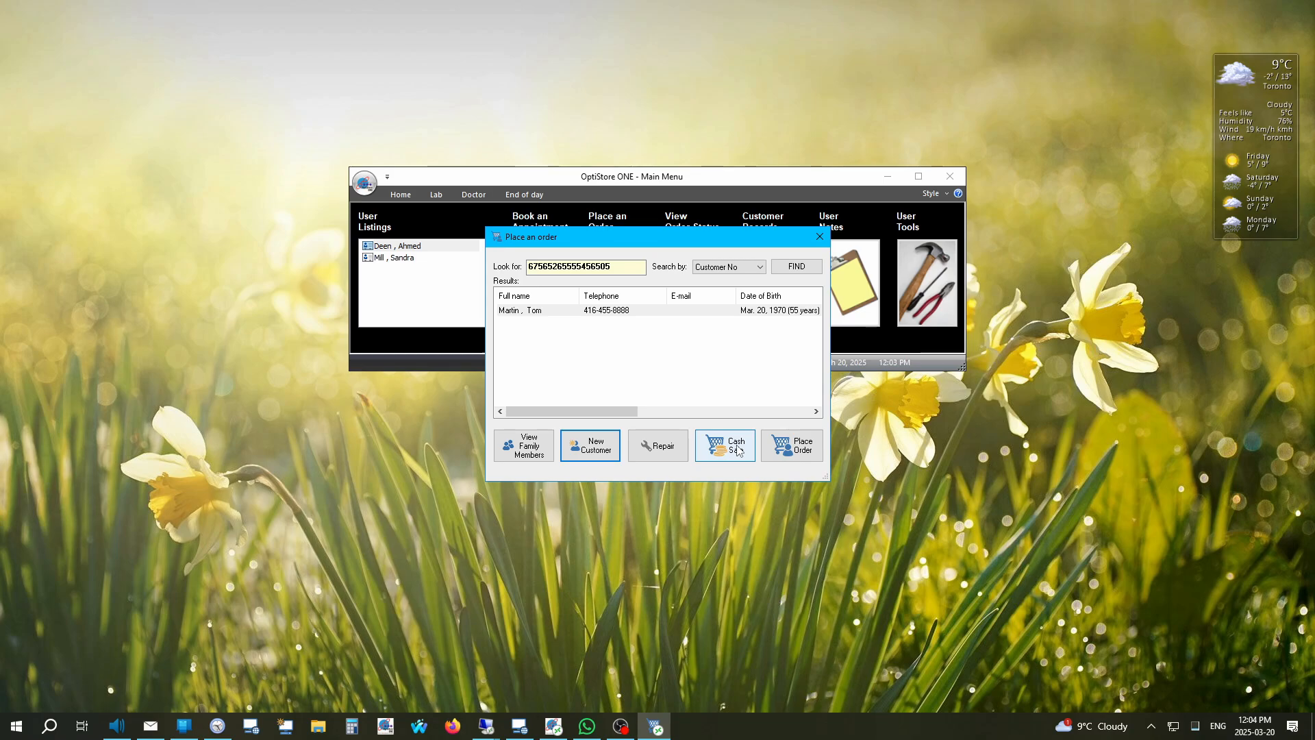
left_click(801, 451)
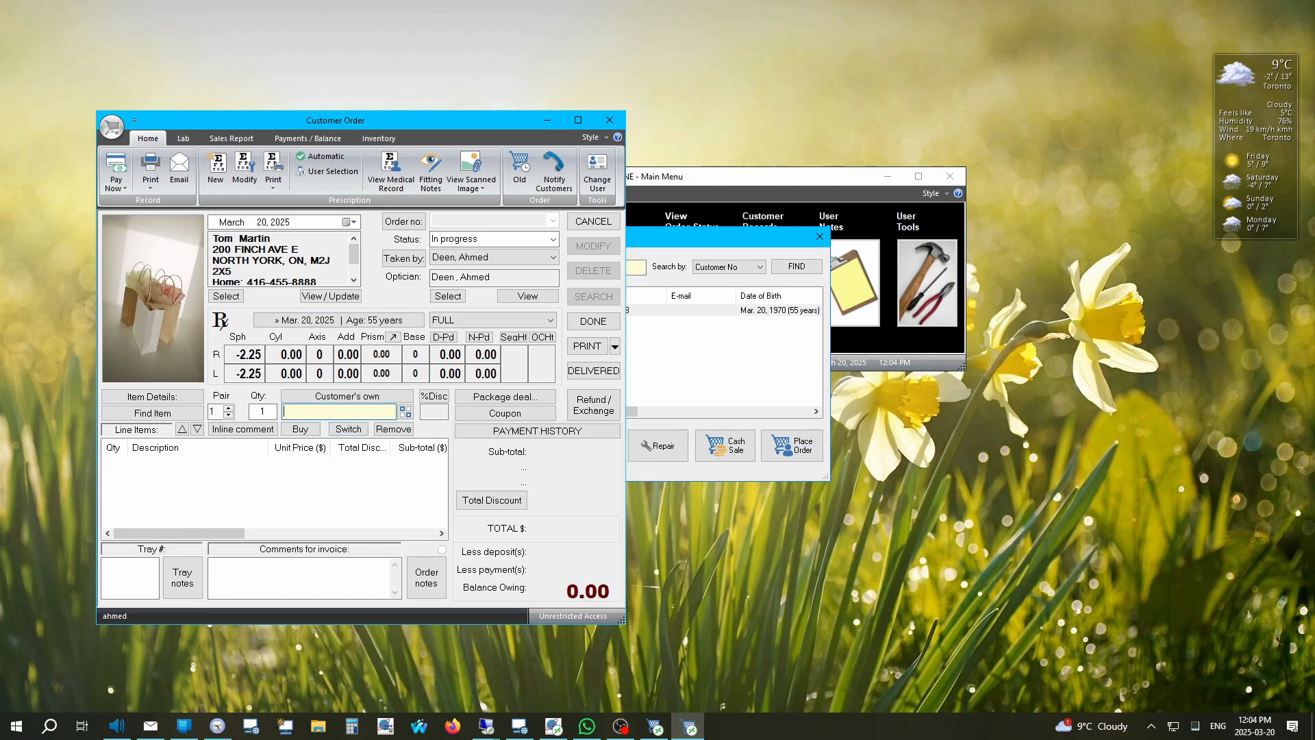
type("HERE")
key("BackSpace")
key("BackSpace")
key("BackSpace")
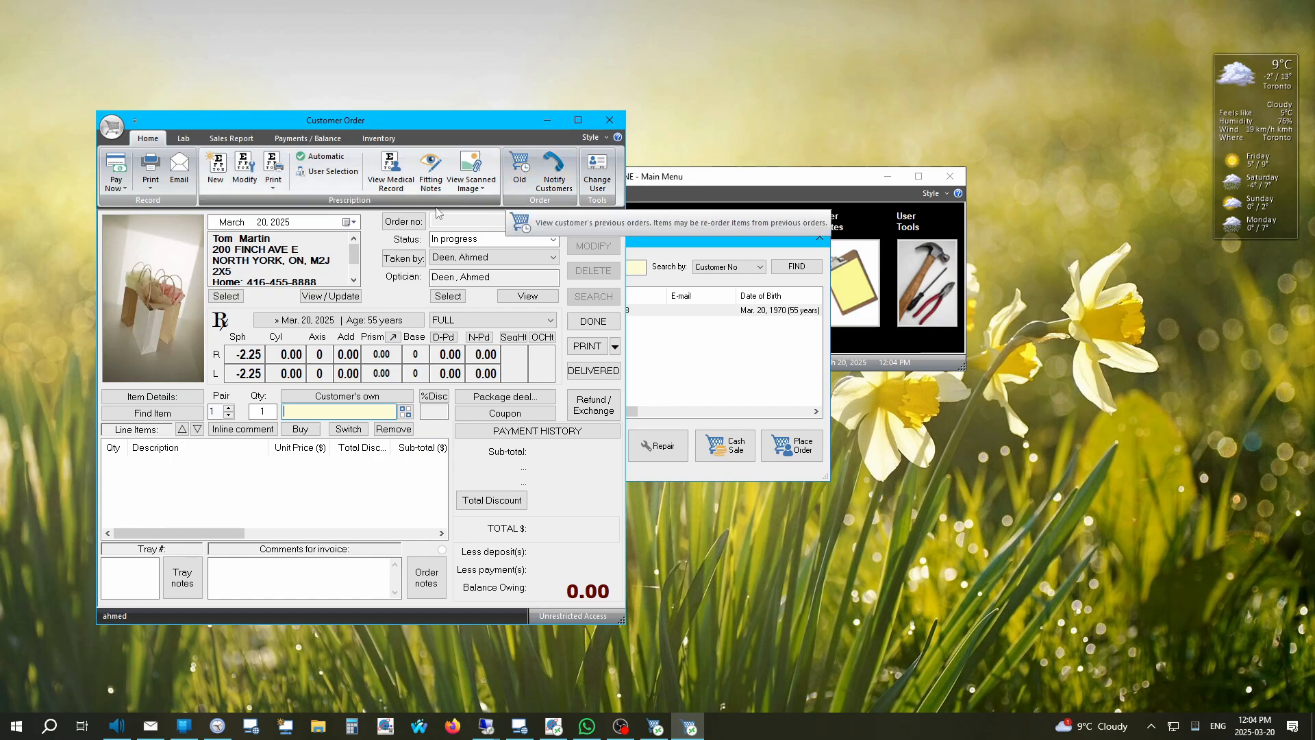
Step: Browse the Lab, Sales Report, Payments / Balance and Inventory command sets, then return to Home
left_click(183, 138)
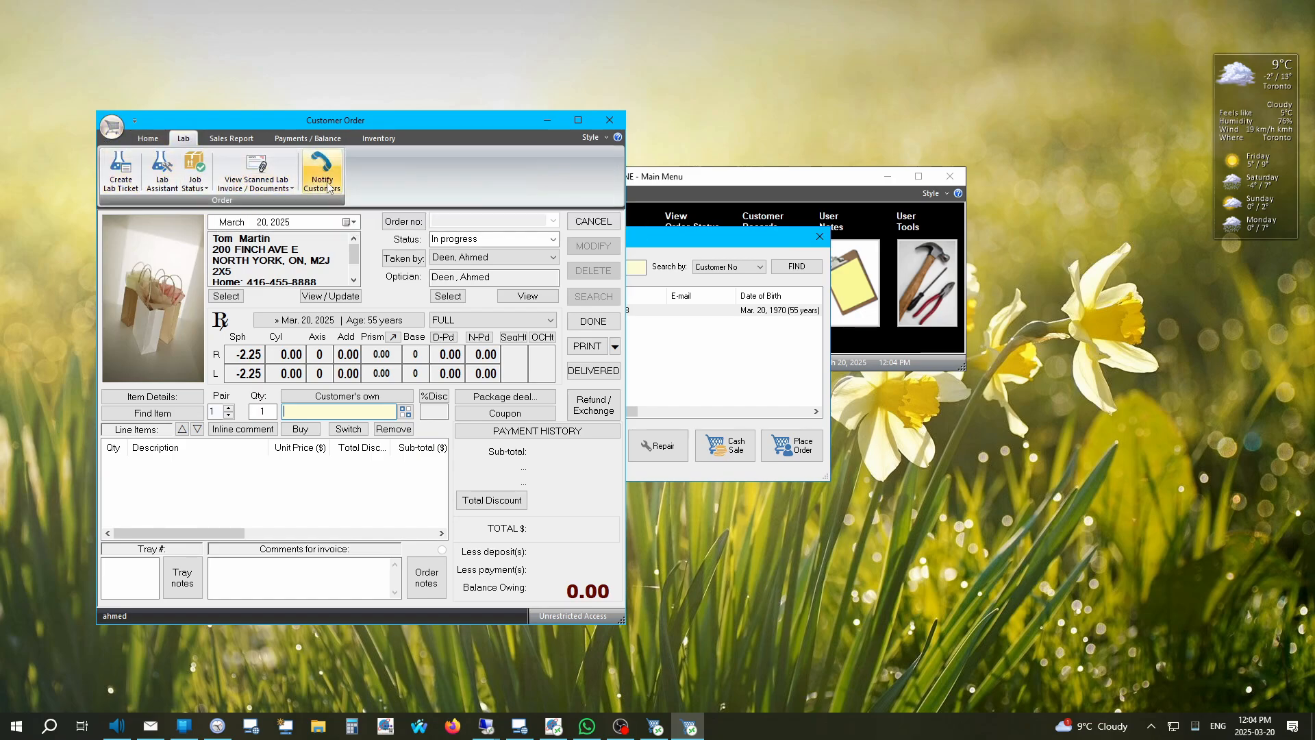
left_click(146, 182)
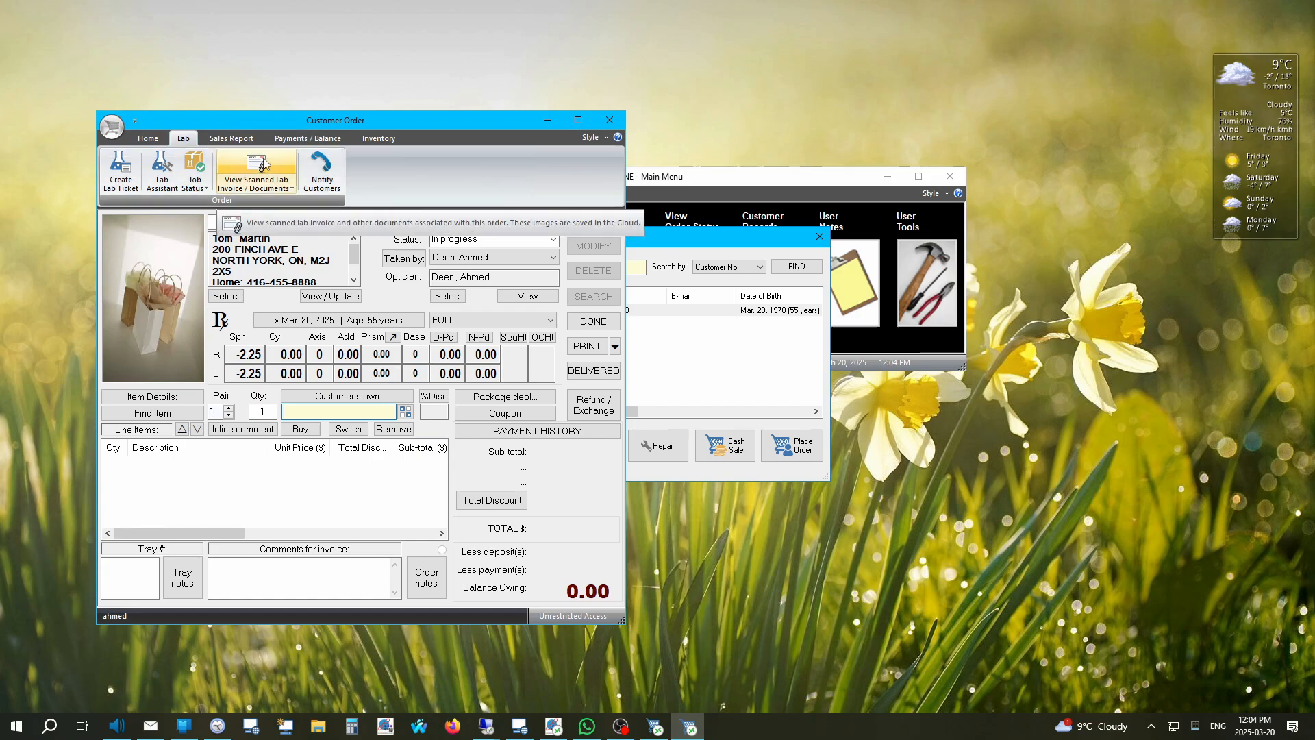
left_click(234, 139)
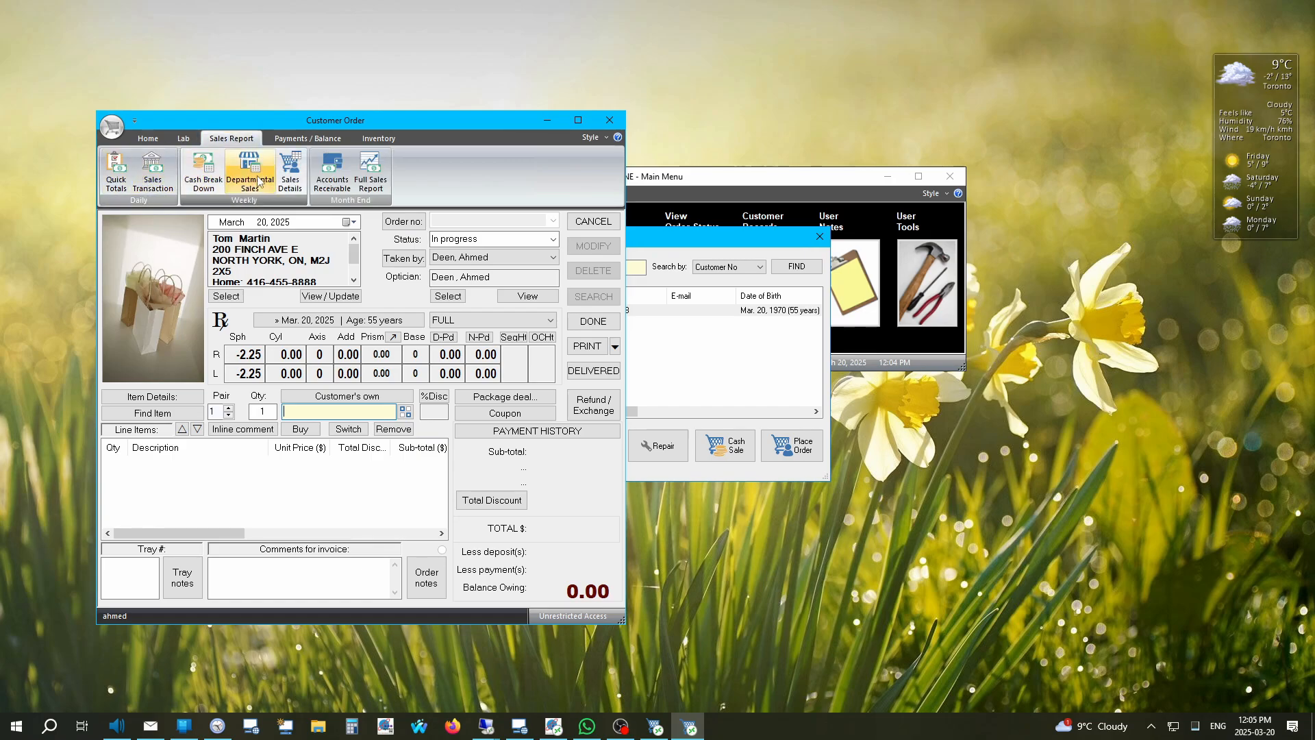
left_click(305, 139)
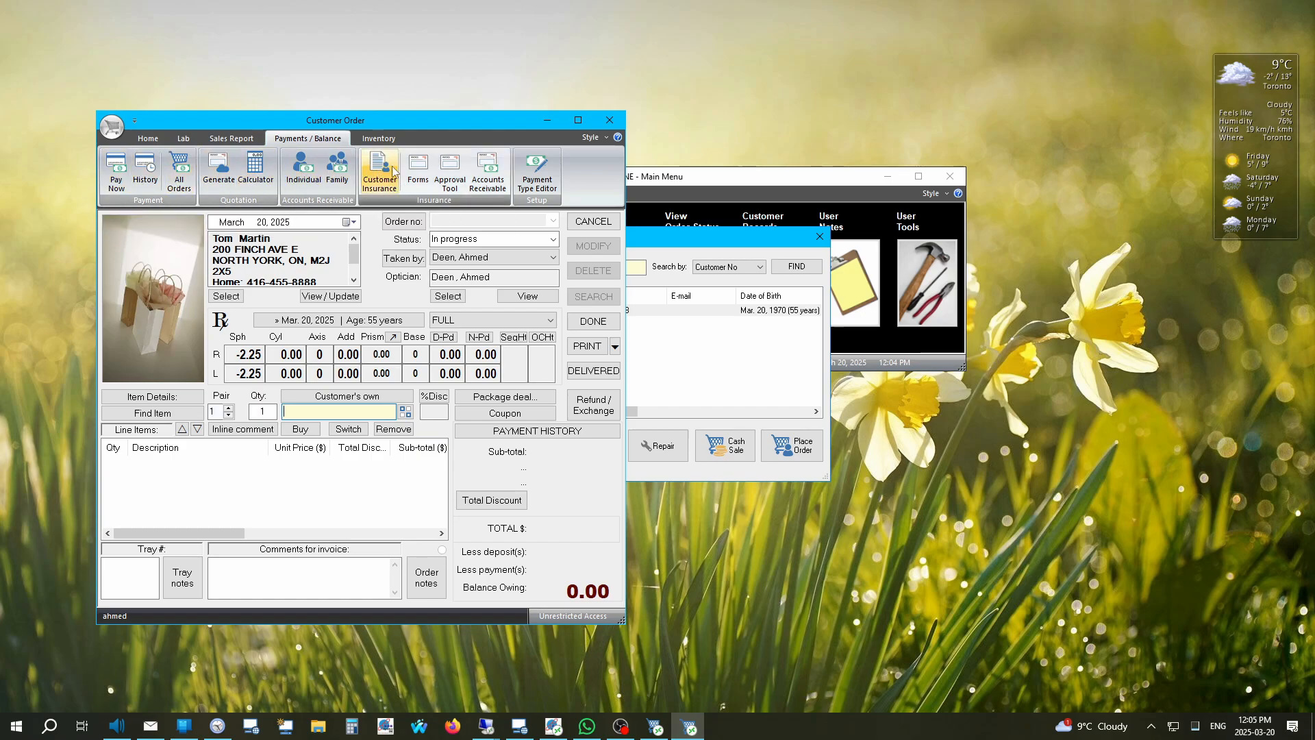
left_click(381, 140)
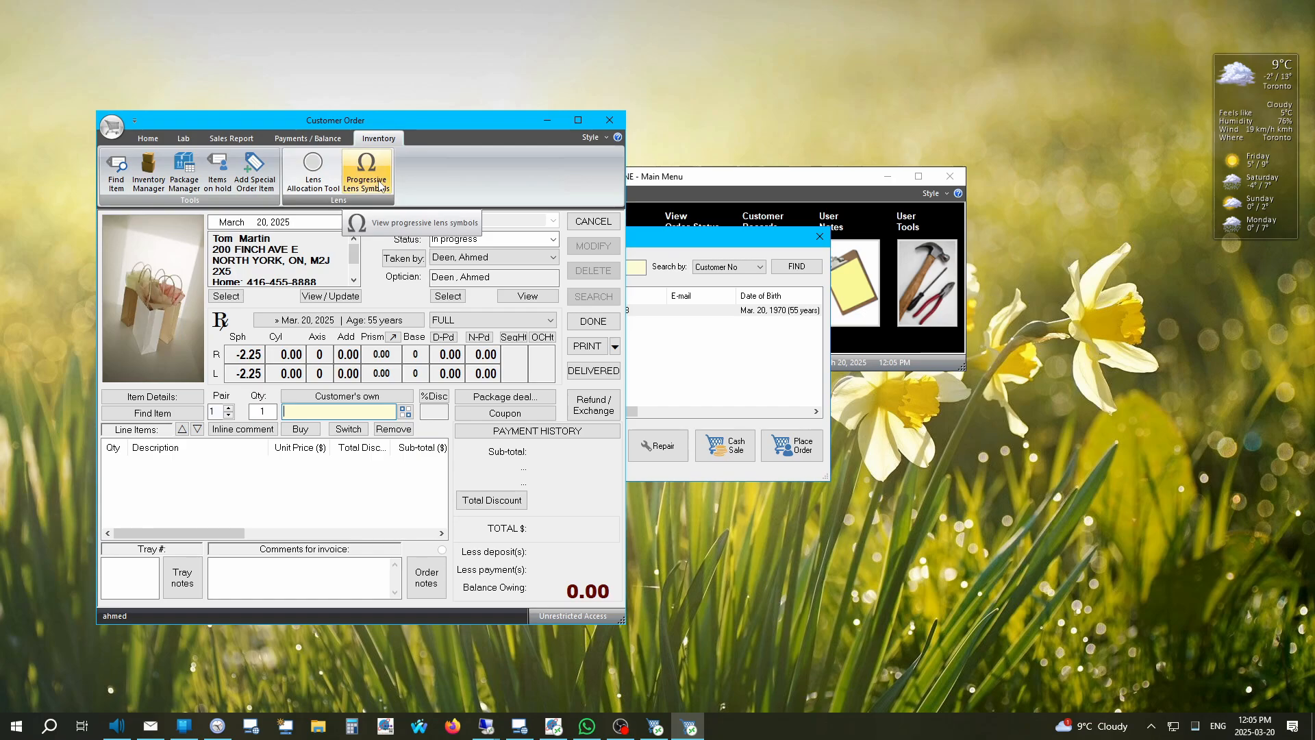
left_click(148, 139)
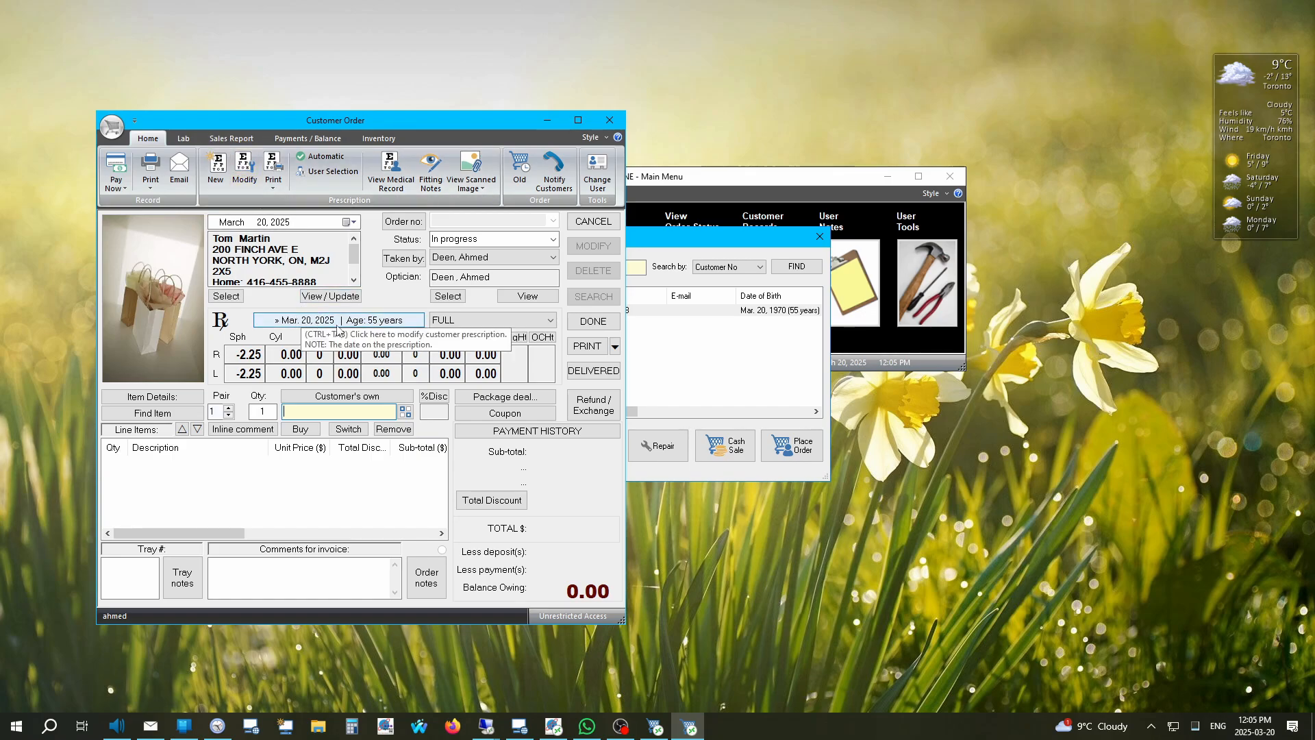
Step: Enter 2.25 as the right-eye add so the left eye matches, and save the prescription
left_click(296, 324)
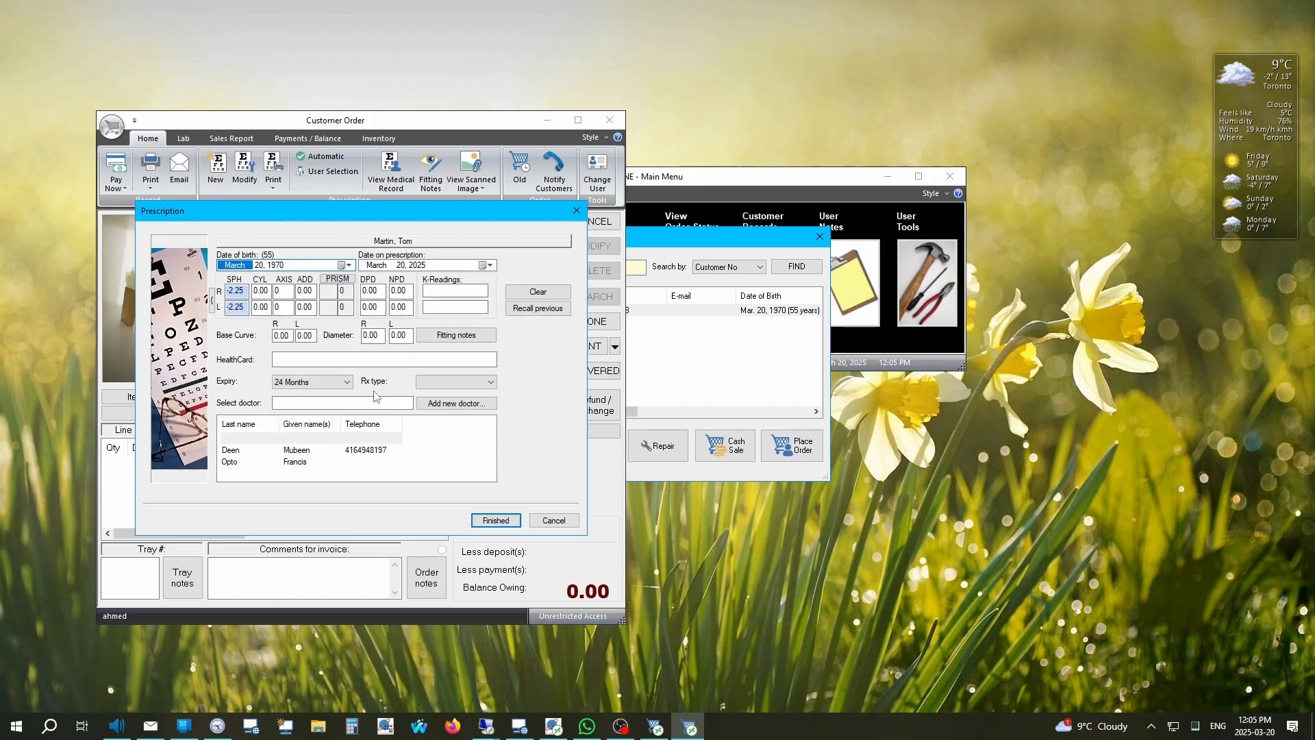
left_click(554, 520)
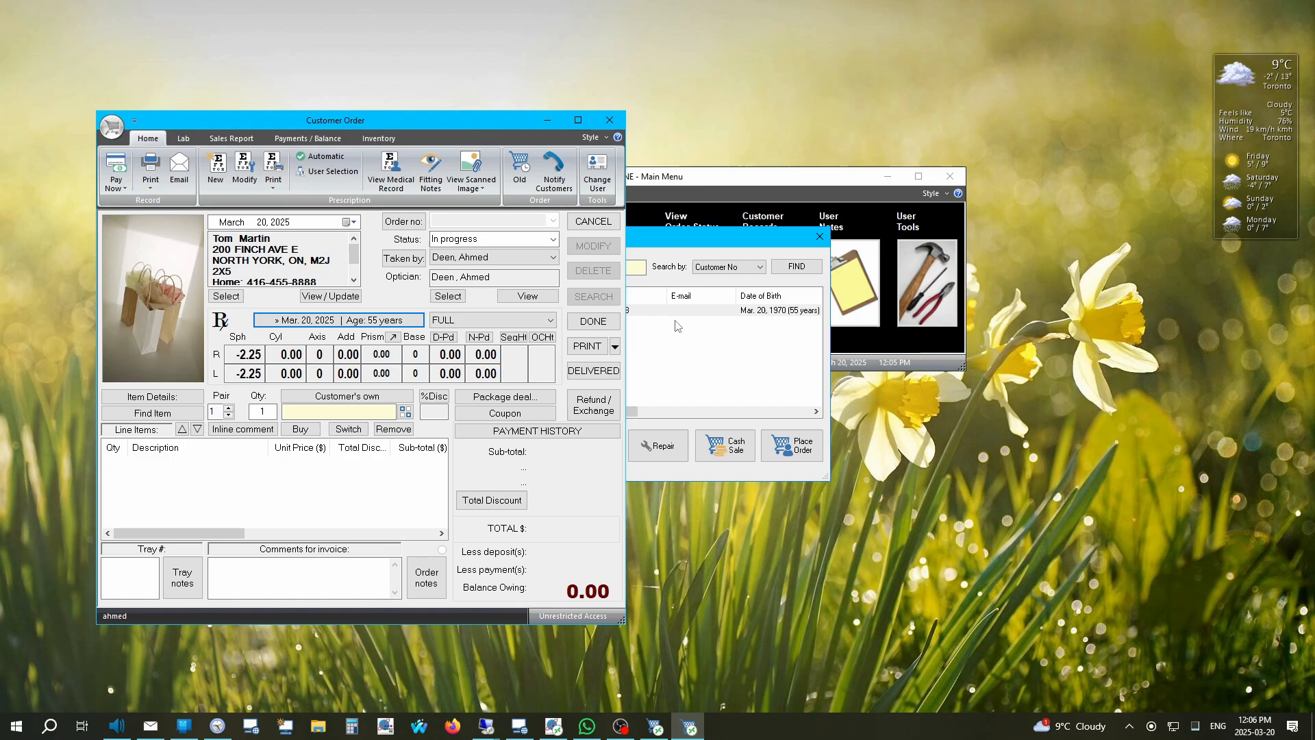
left_click(503, 322)
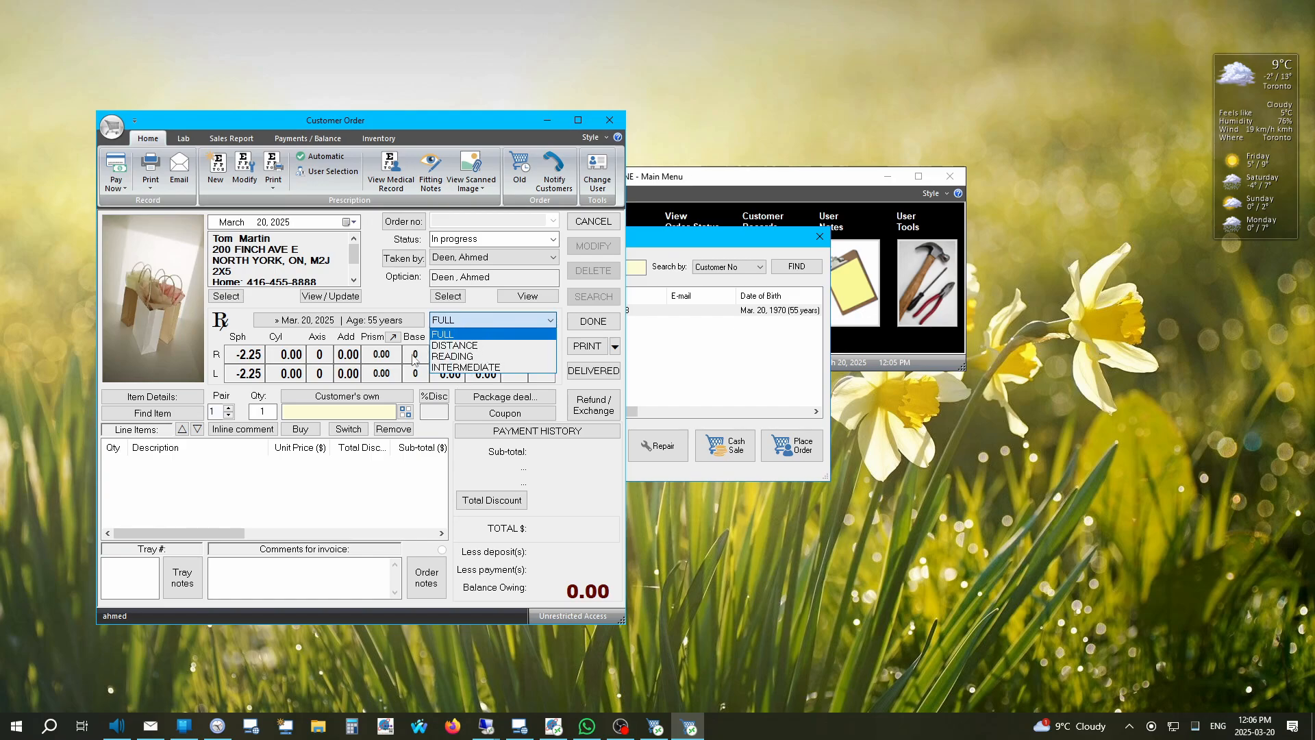
left_click(317, 361)
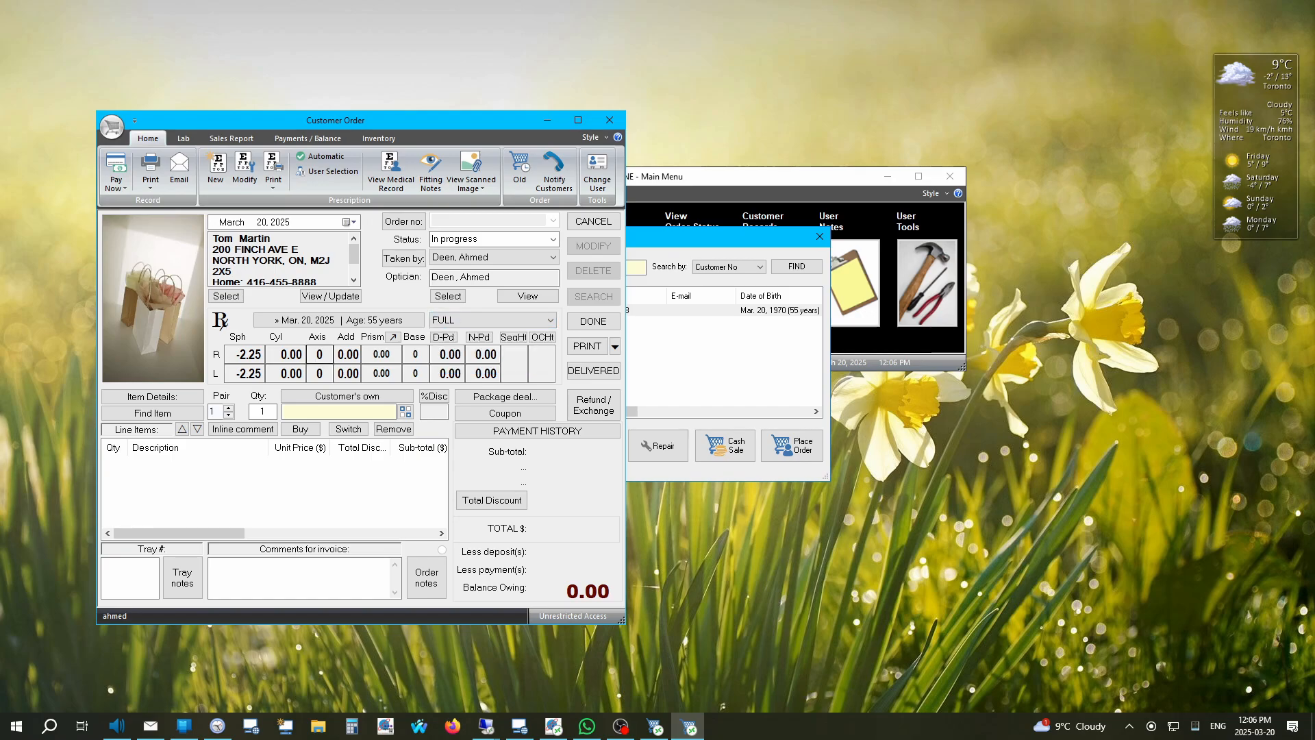
left_click(335, 319)
left_click_drag(314, 291, 267, 291)
type("2.25")
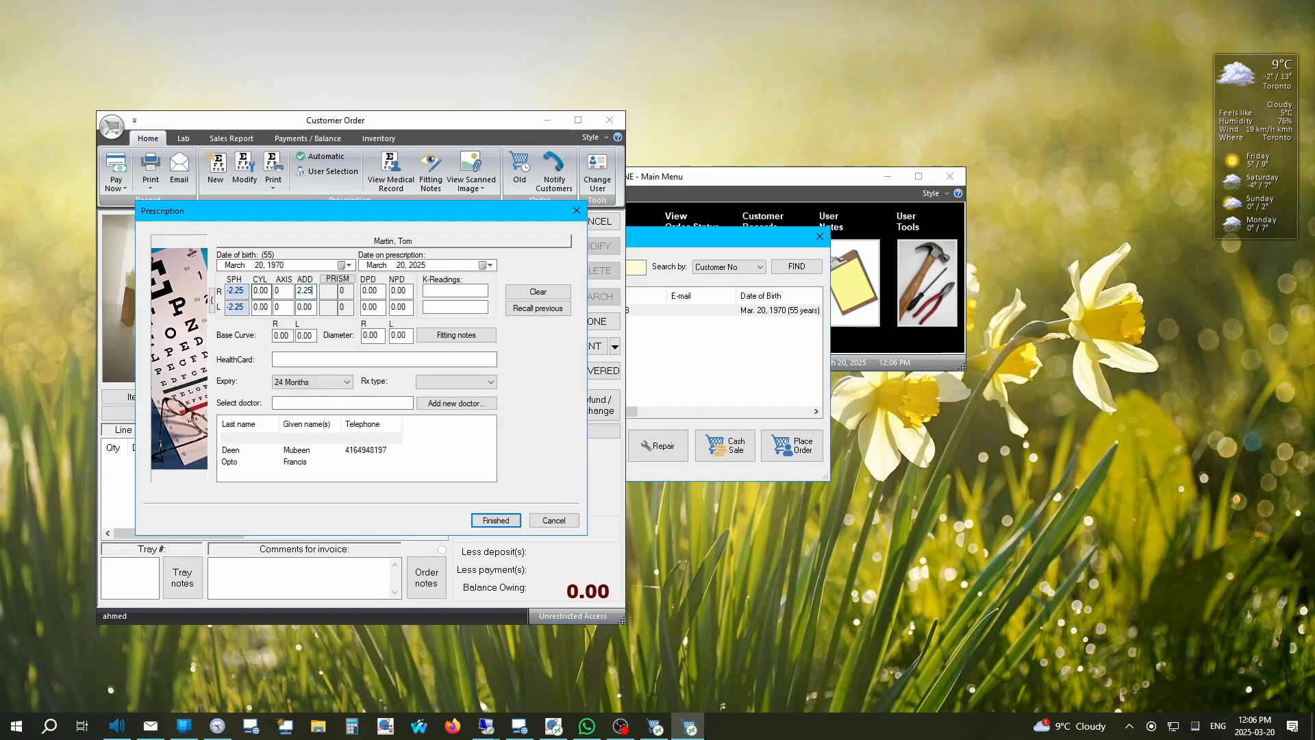
key("Tab")
left_click(498, 520)
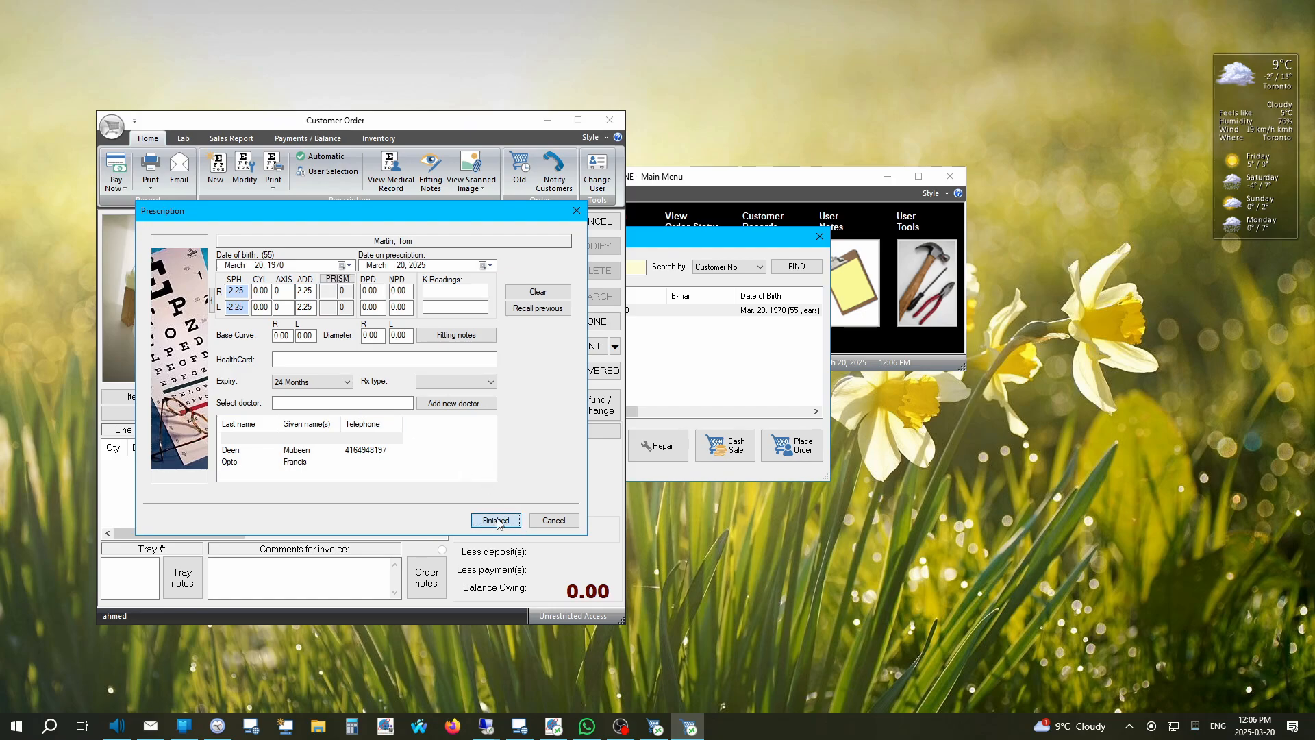
left_click(467, 320)
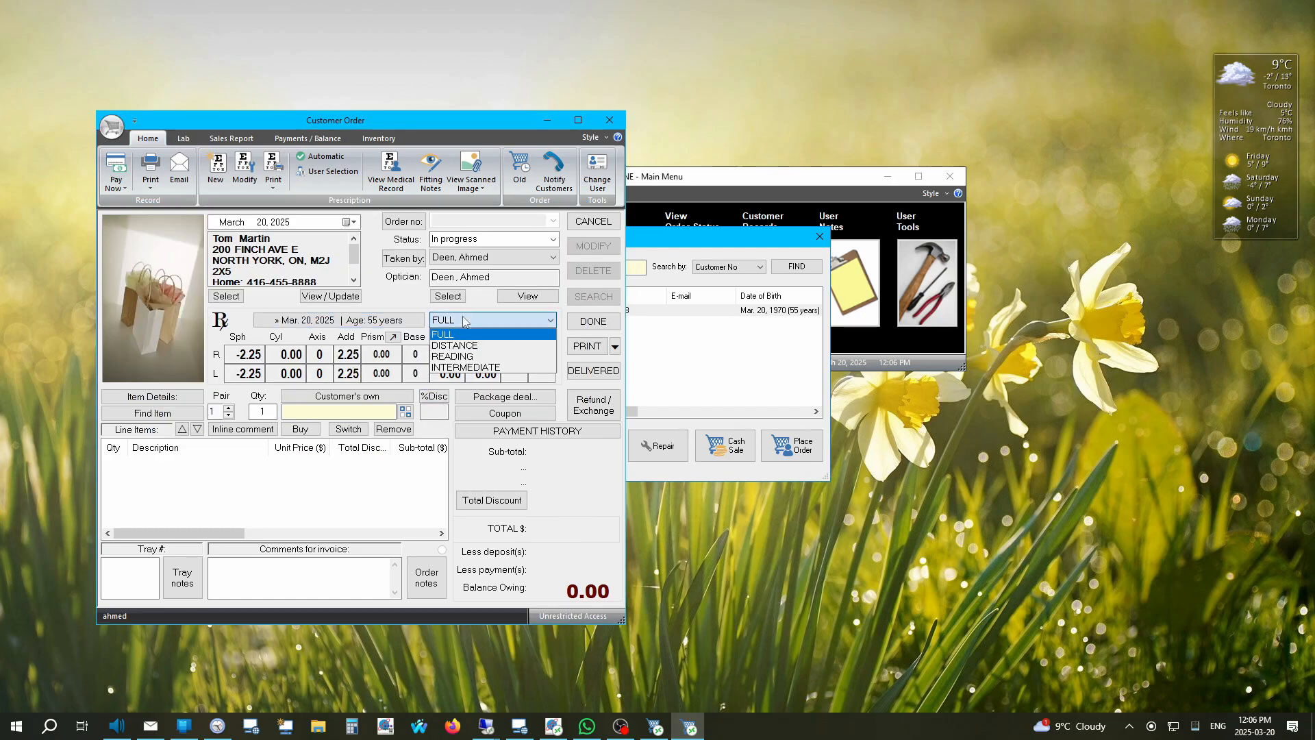
left_click(473, 357)
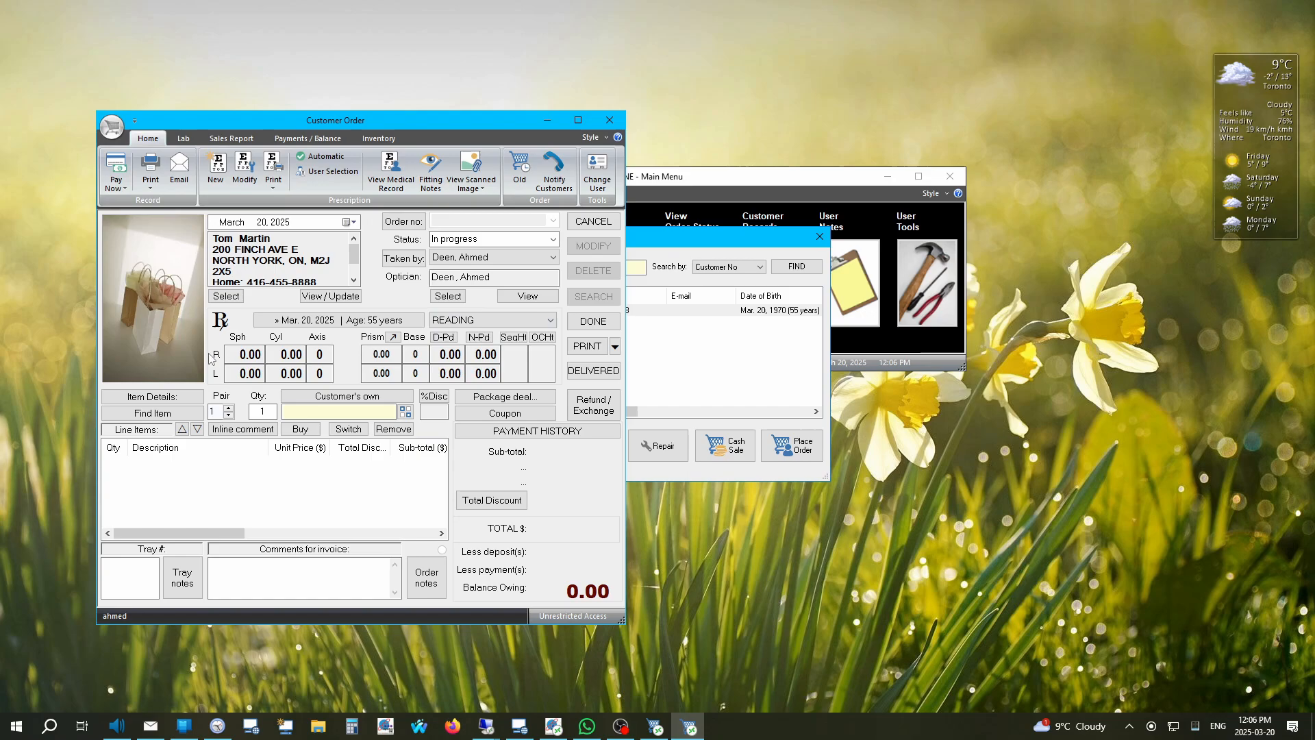
left_click(457, 322)
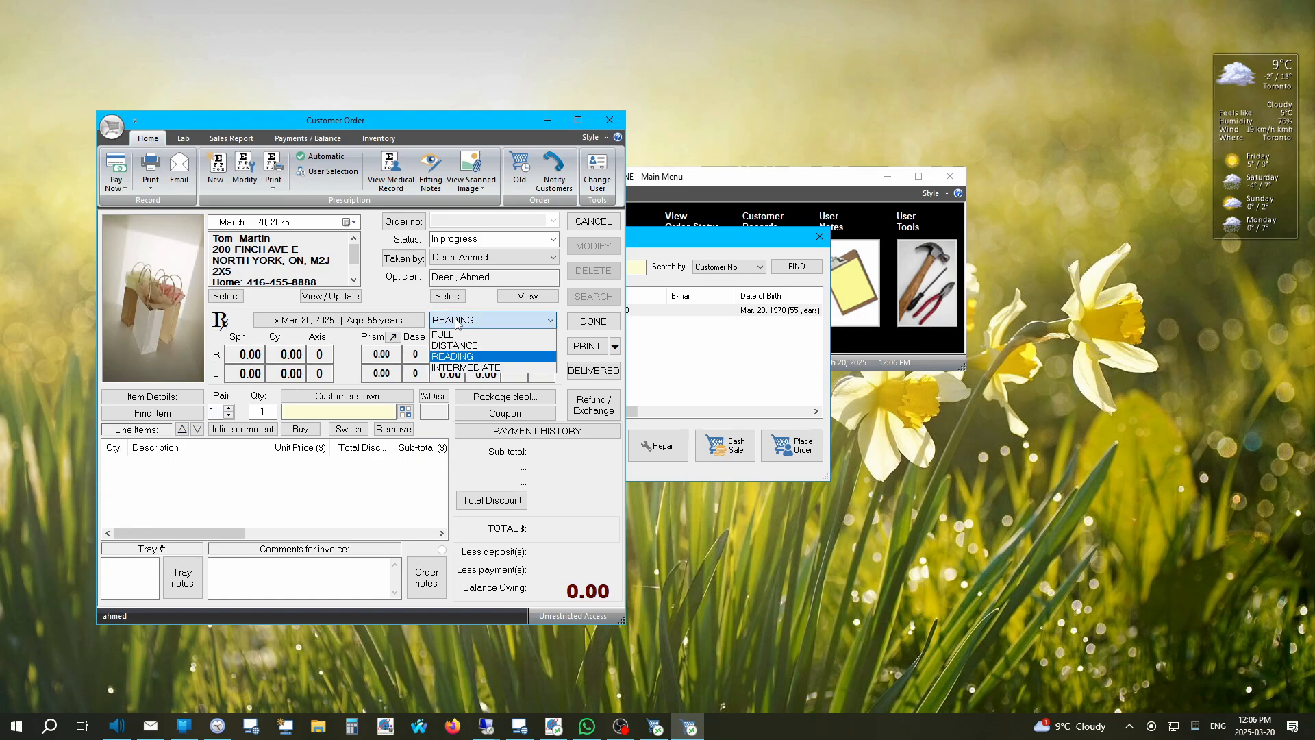
left_click(466, 367)
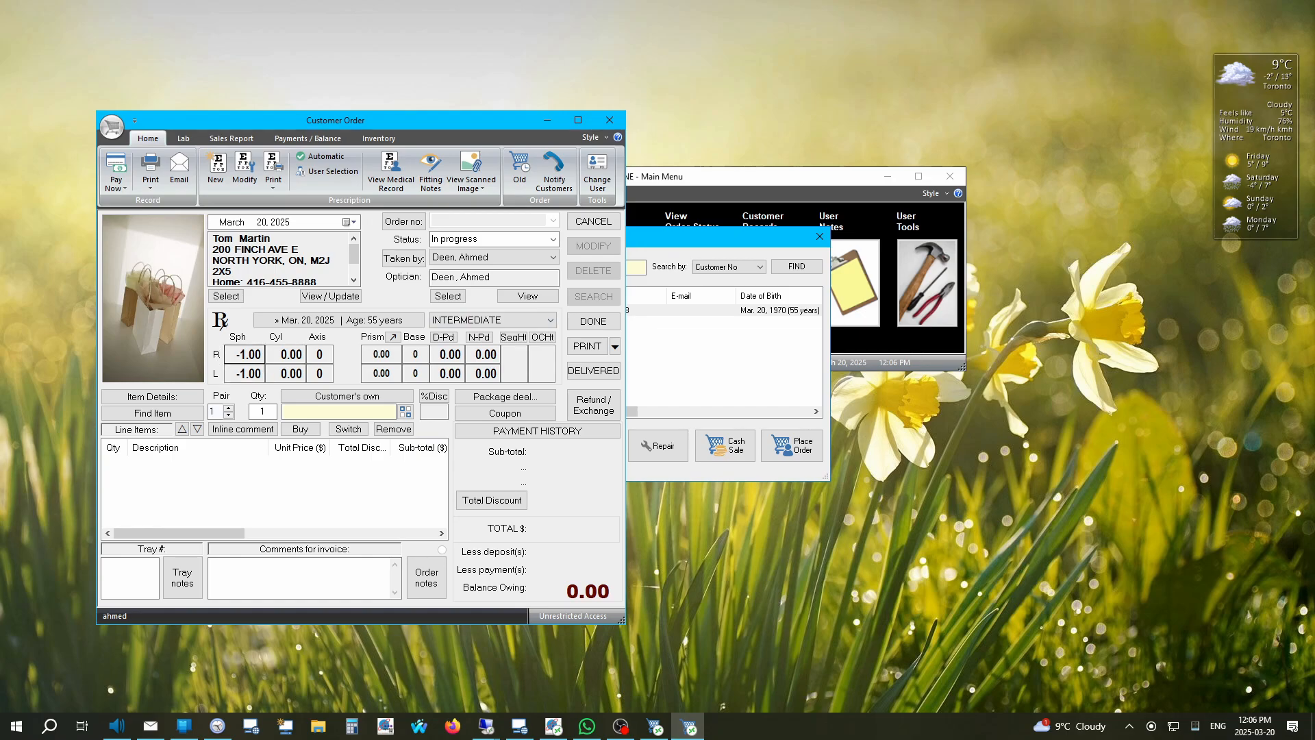
left_click(511, 321)
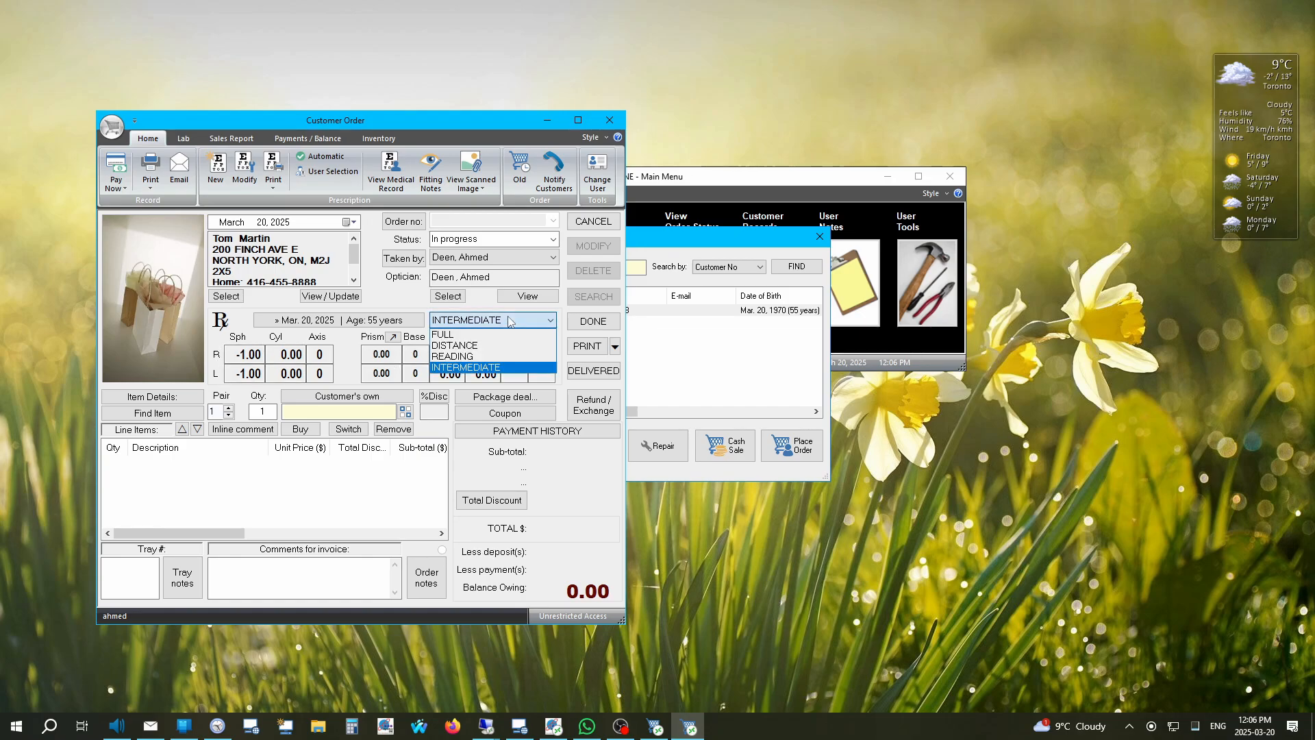
left_click(455, 345)
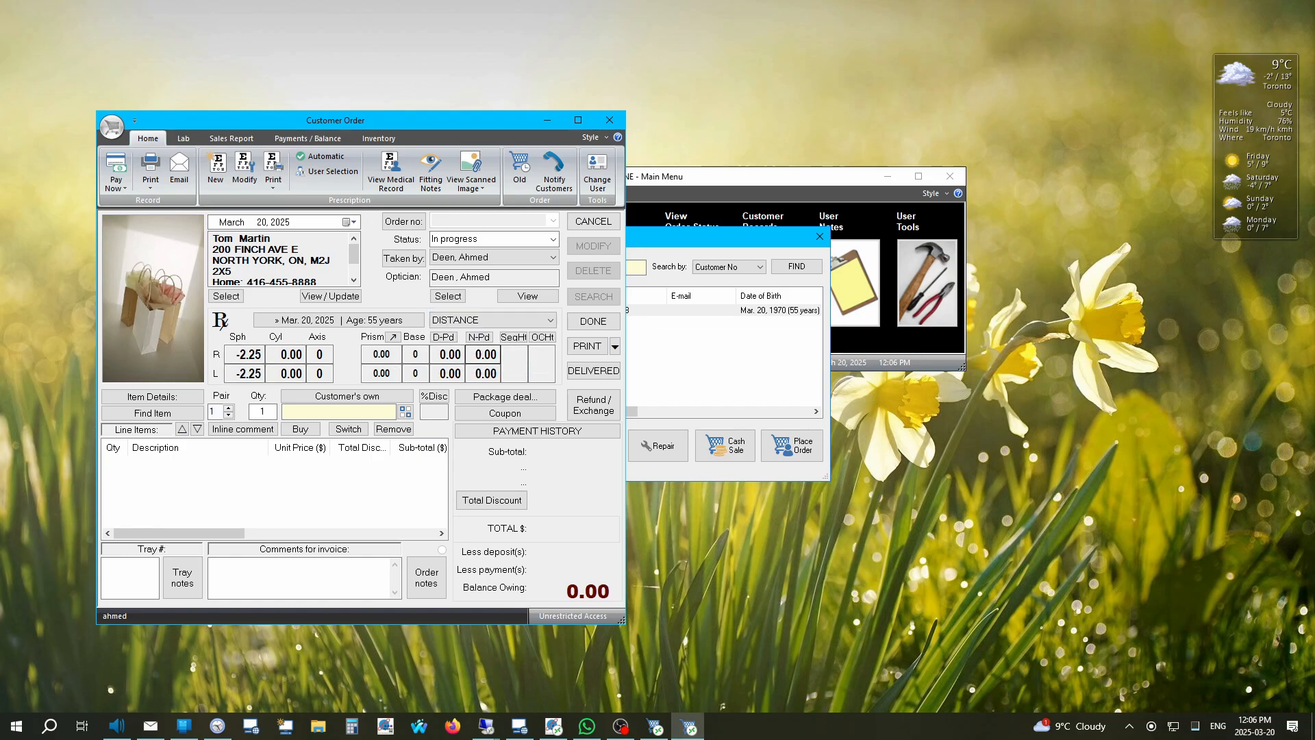
left_click(512, 320)
left_click(455, 335)
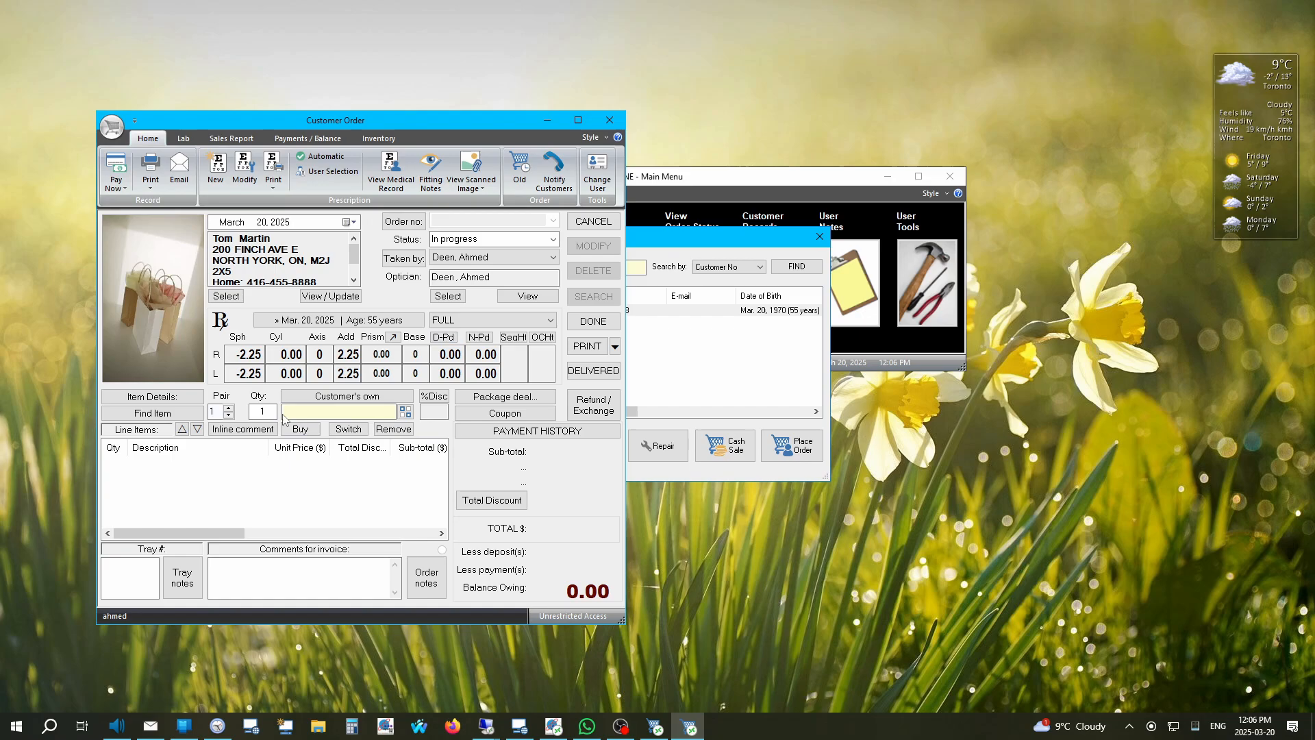
Step: Pick Kodak Digital SV 1.5 Plastic from the Lenses catalogue as the next order item
right_click(305, 413)
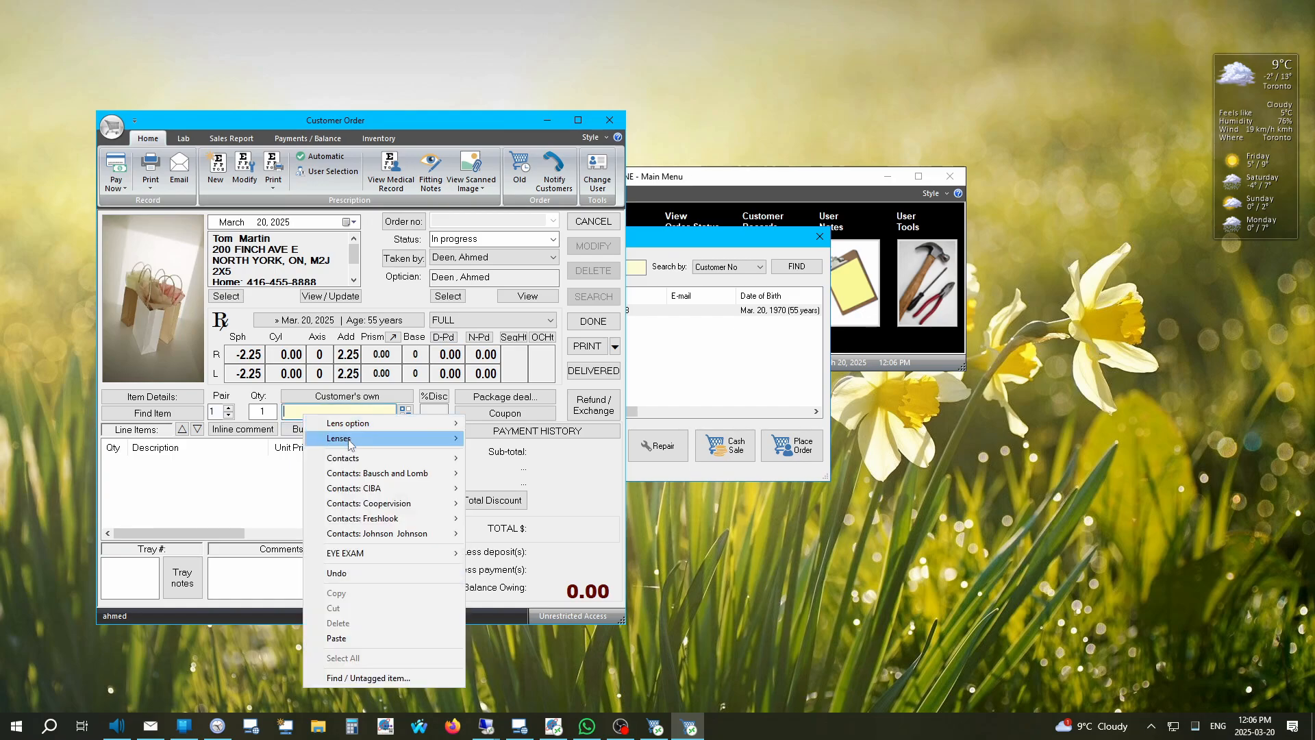
mouse_move(350, 443)
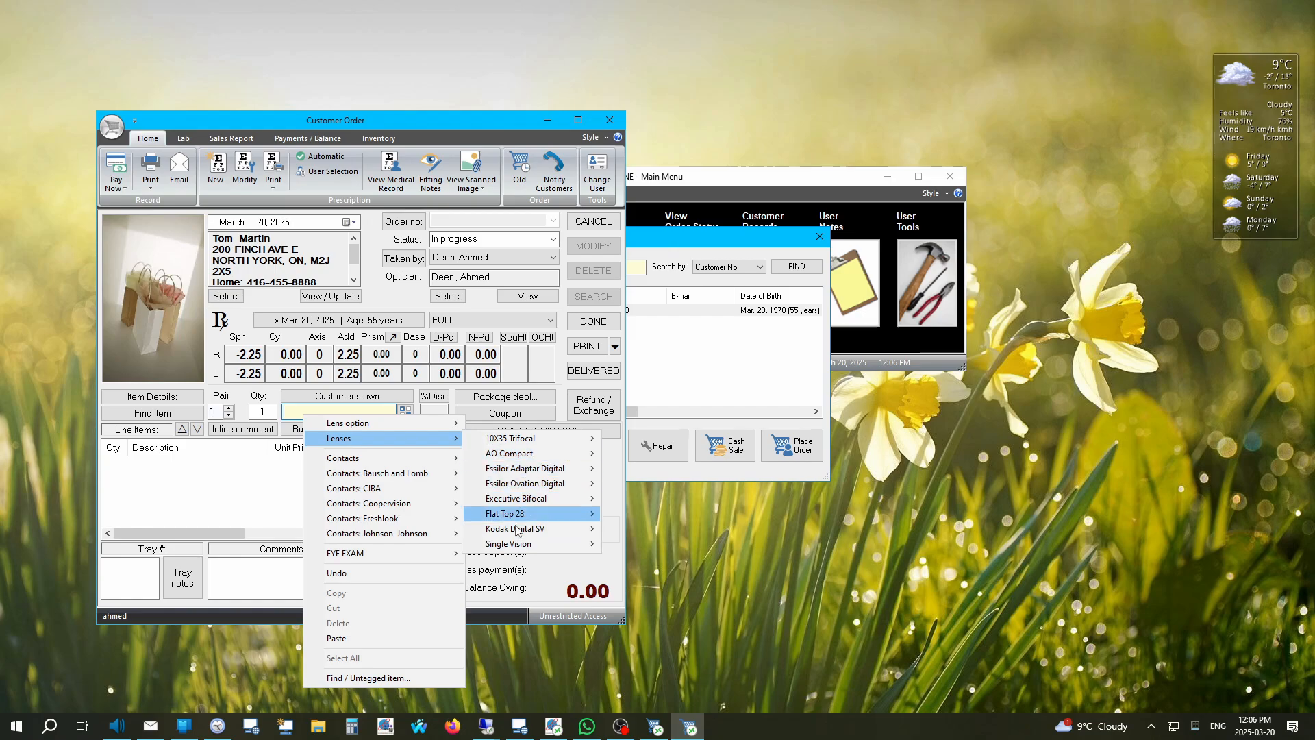
mouse_move(518, 529)
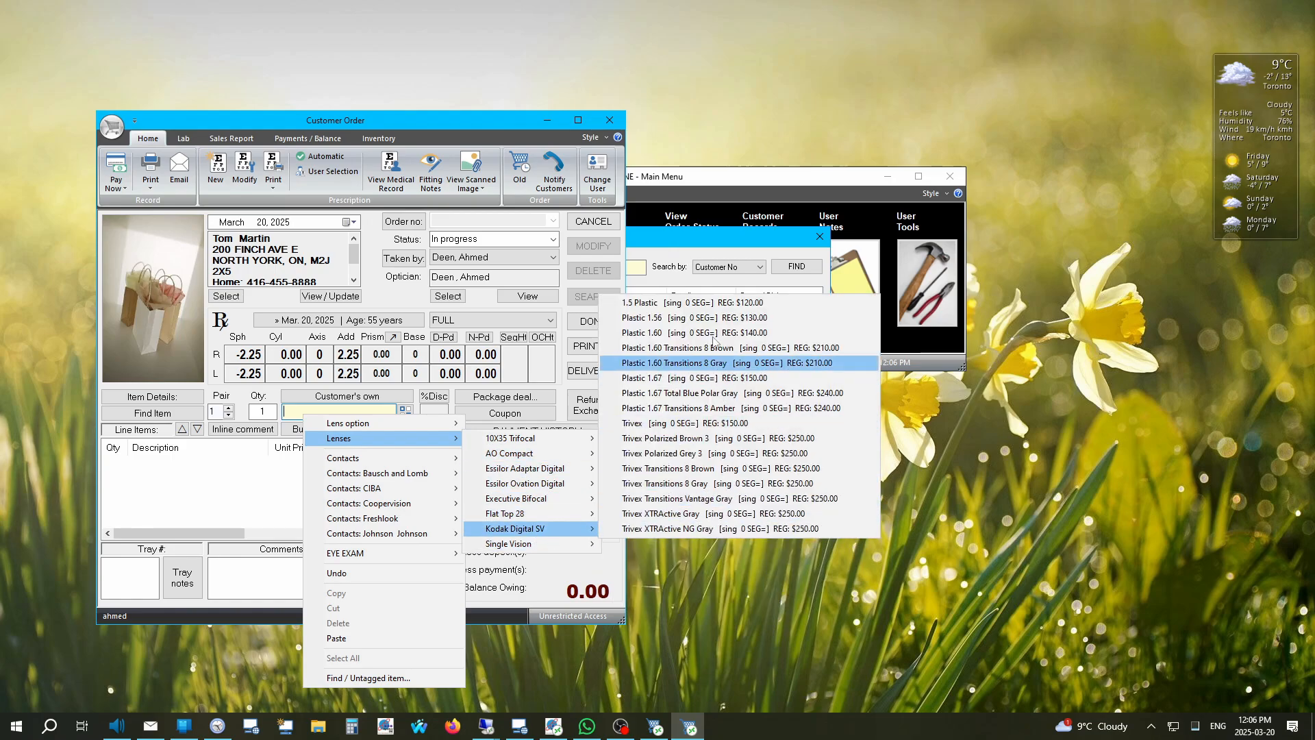
left_click(716, 307)
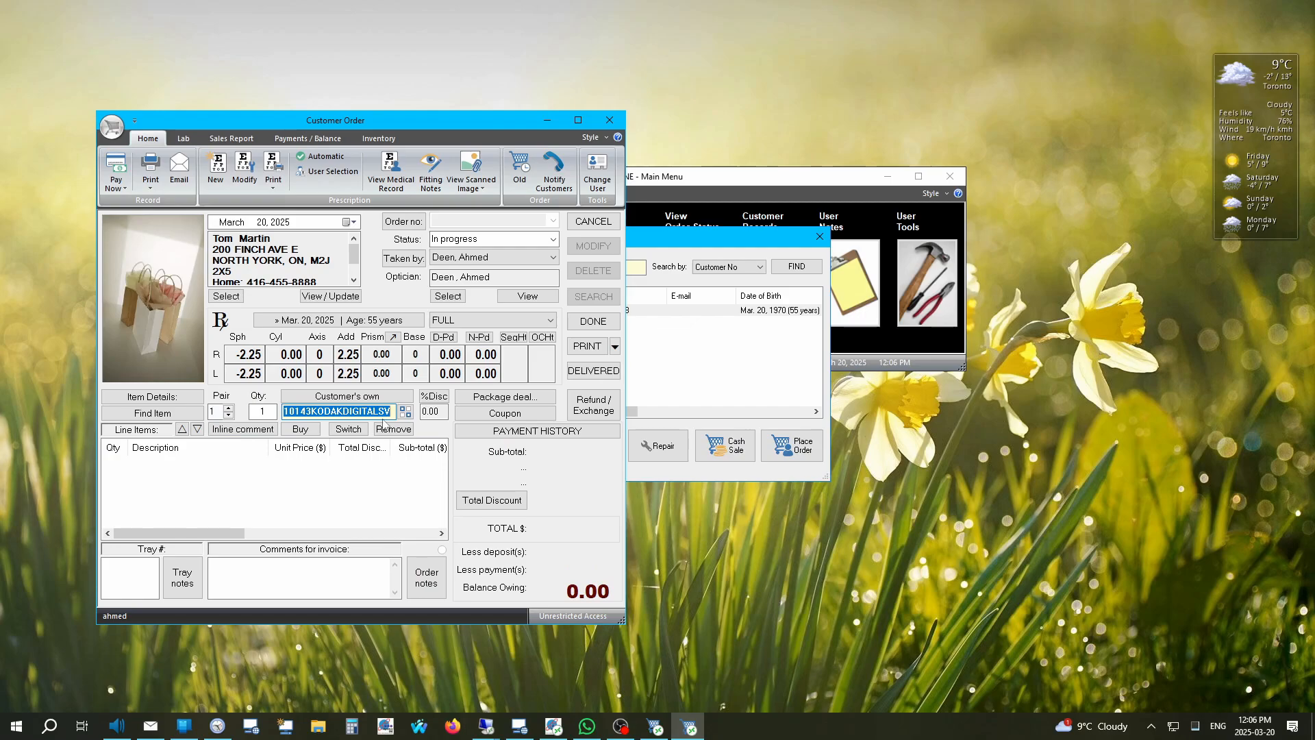
Step: Buy the Kodak Digital SV lens at 120.00 and mark its line comment as DISTANCE
left_click(320, 429)
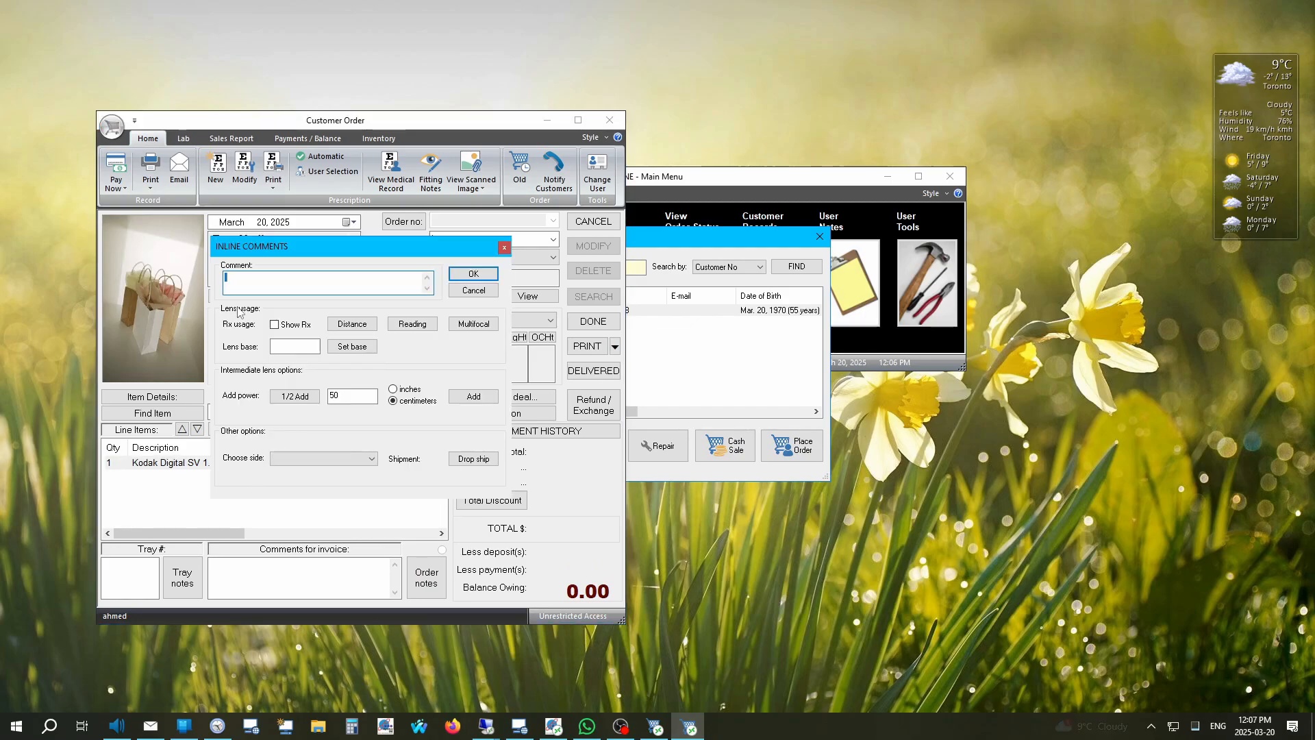
left_click_drag(272, 245, 452, 306)
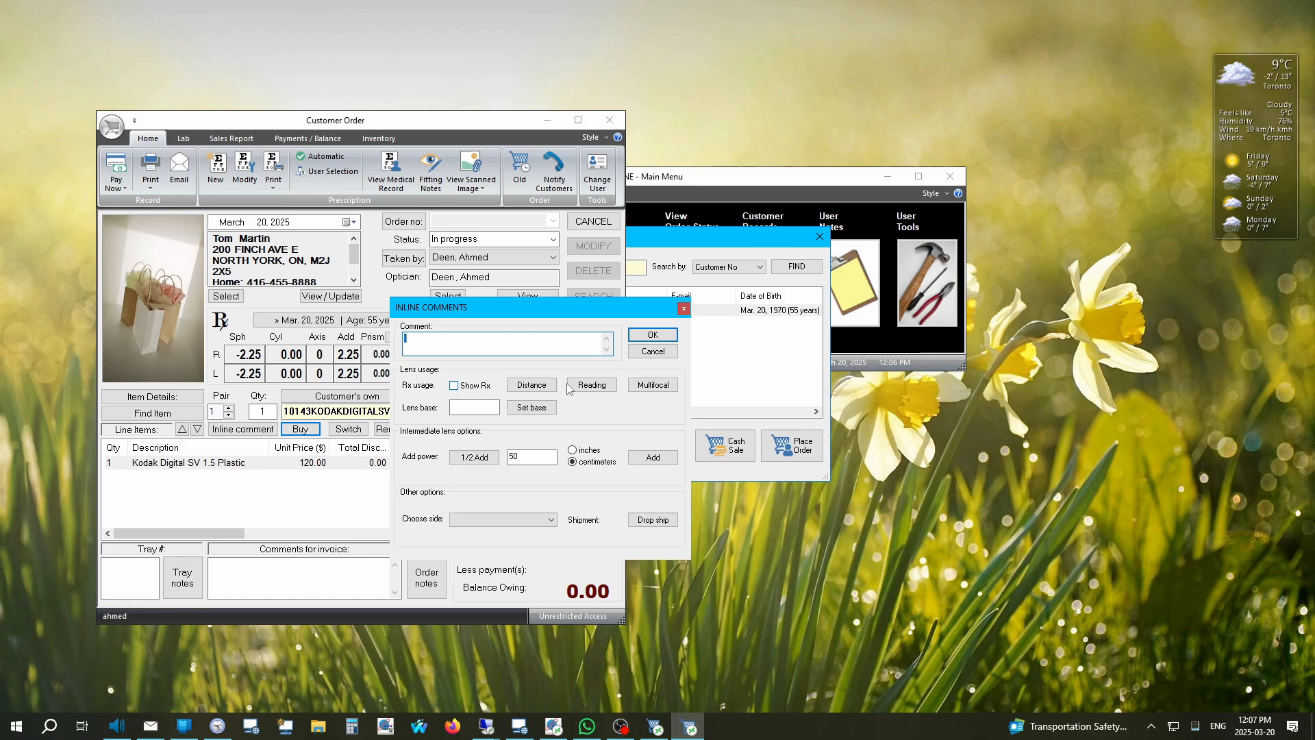
left_click(523, 386)
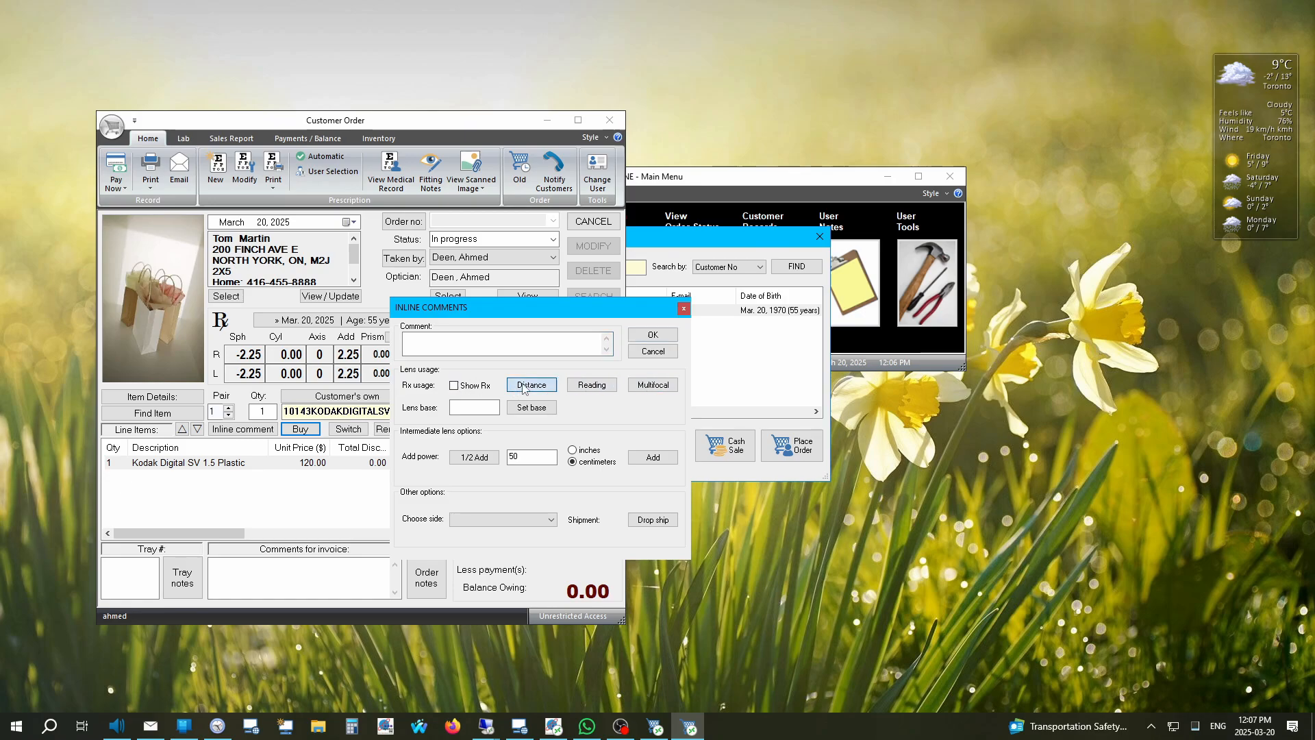
left_click(653, 336)
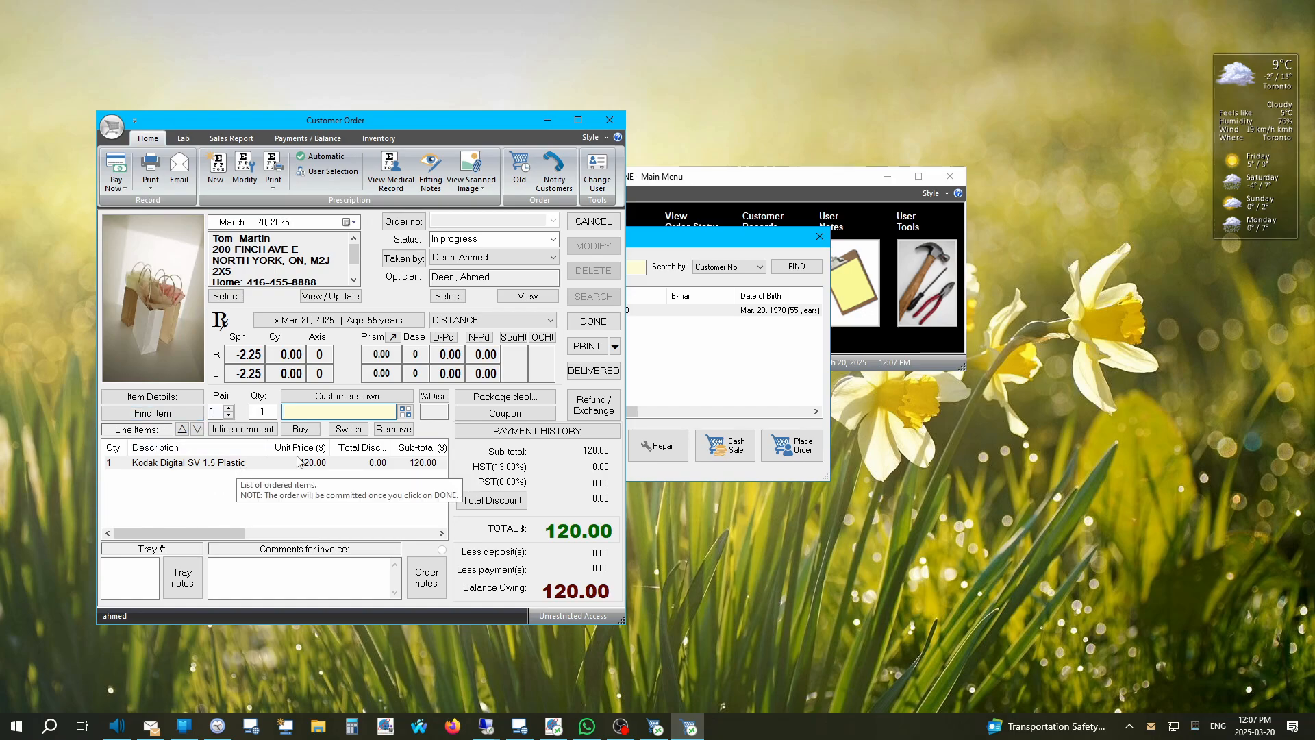
Step: Buy the Crizal Sapphire coating from Lens options at 125.00, making the total 245.00
right_click(302, 413)
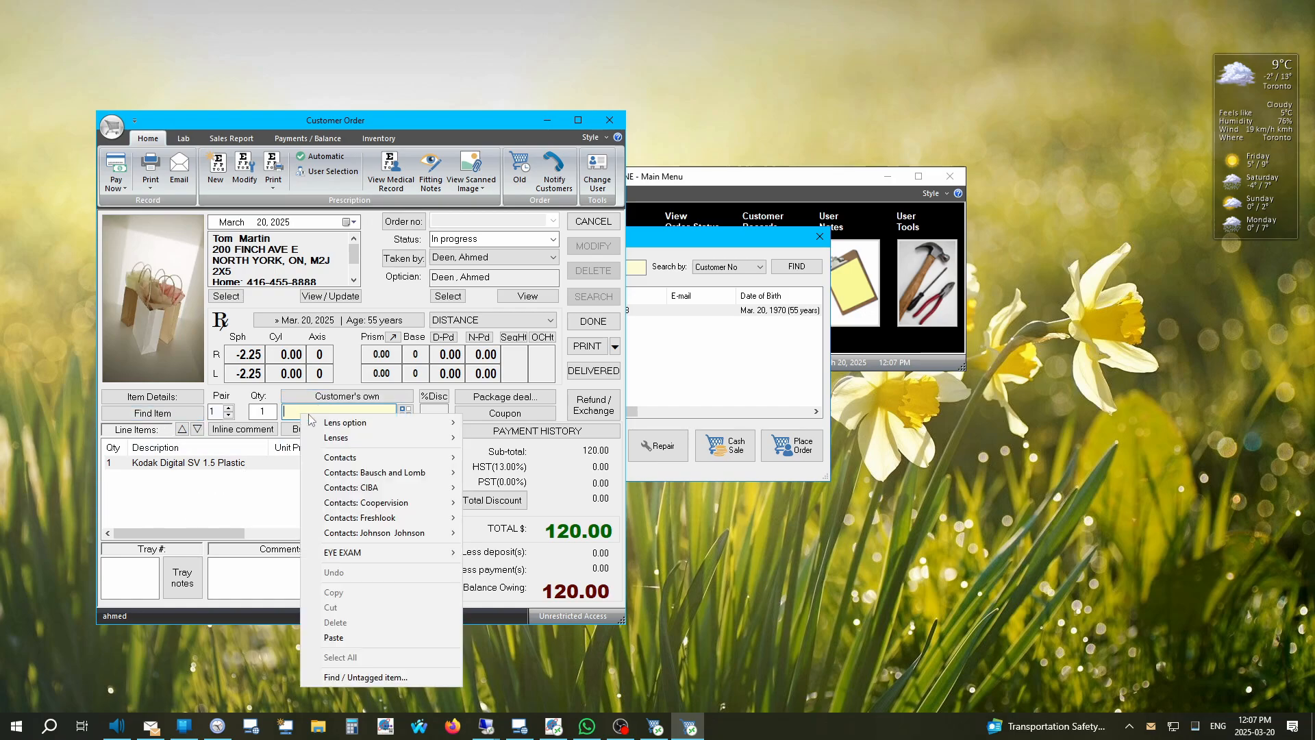
mouse_move(331, 423)
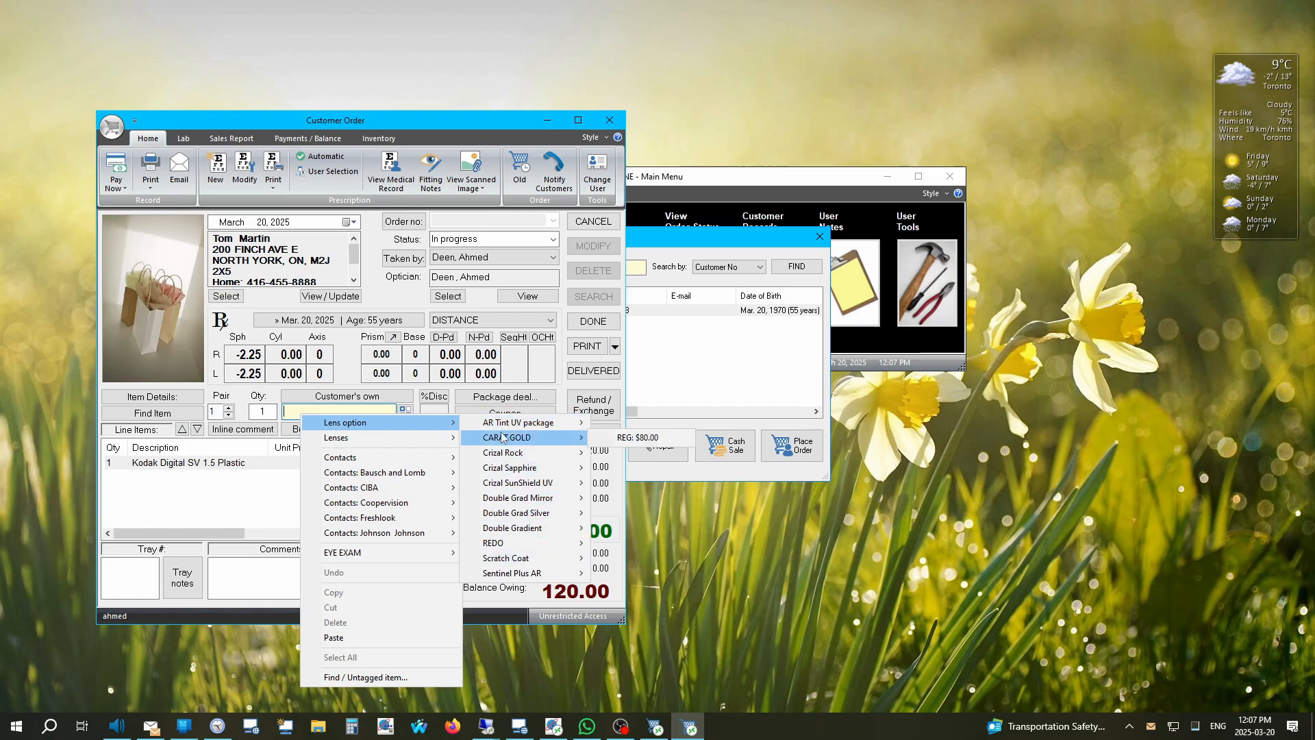
mouse_move(505, 484)
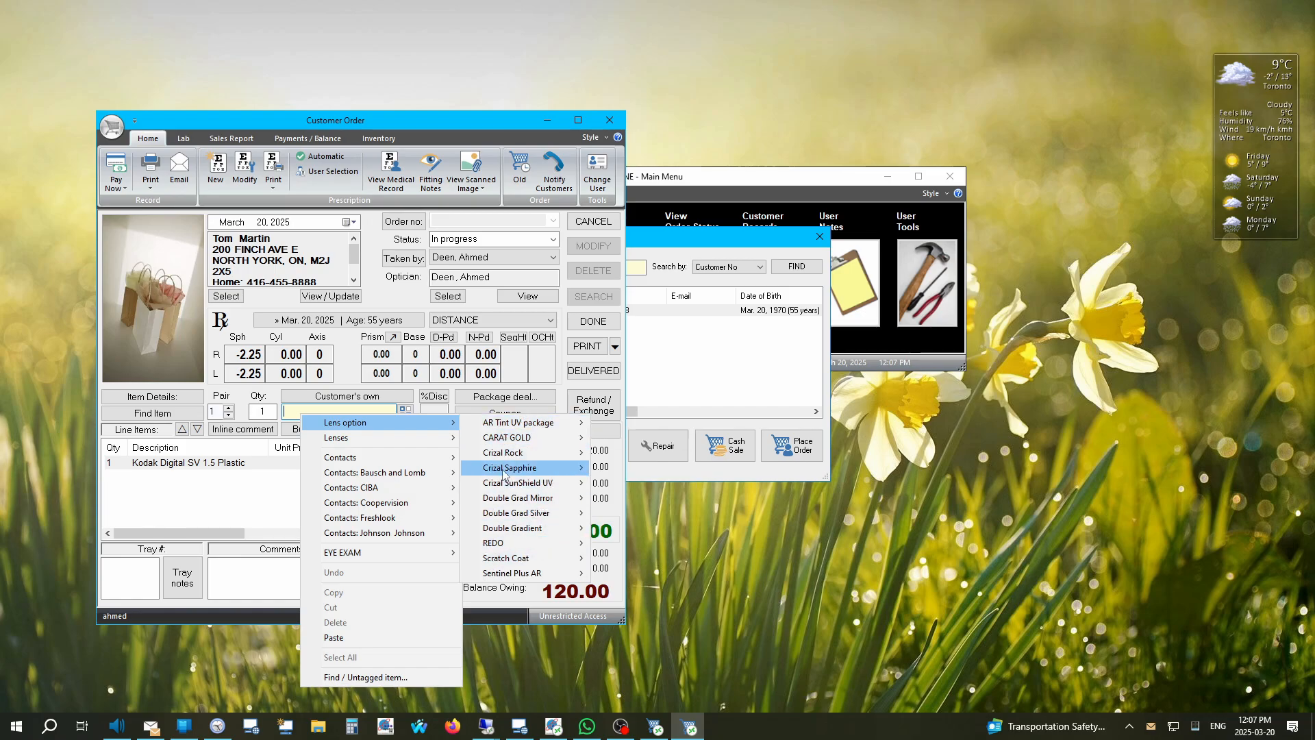
left_click(637, 469)
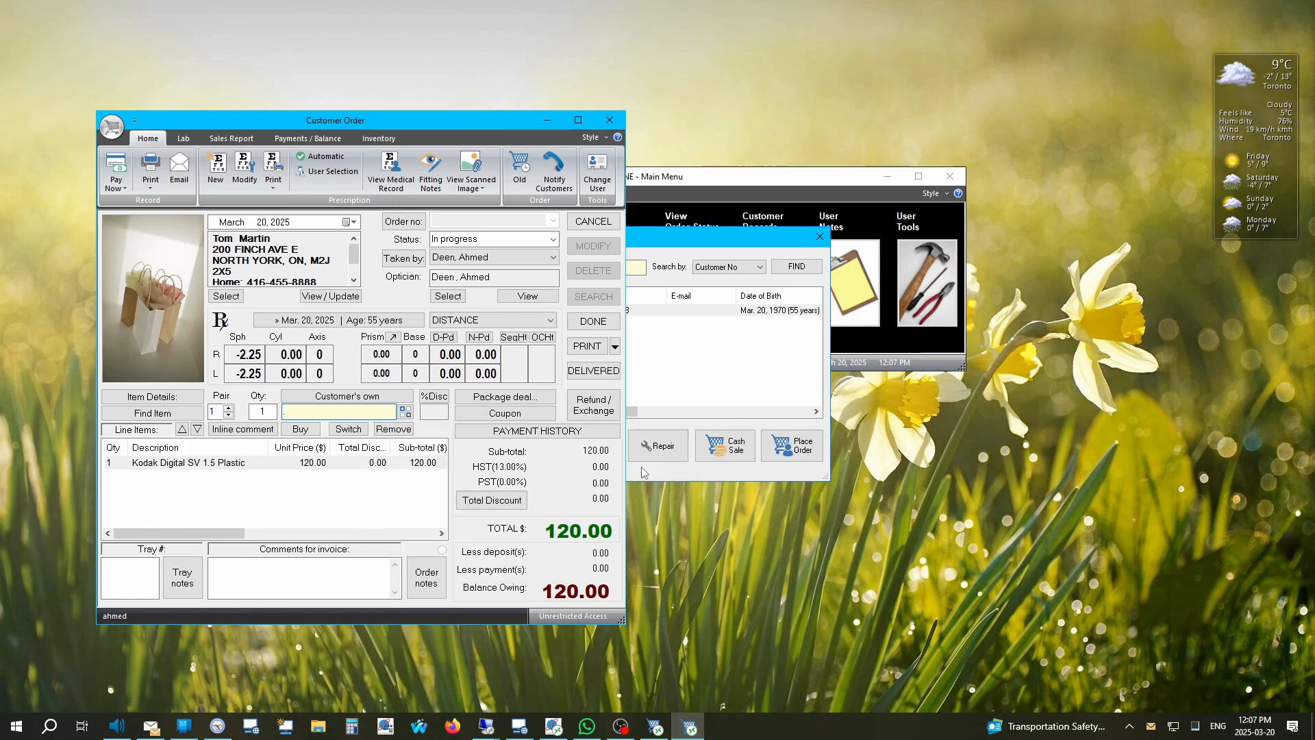
left_click(307, 430)
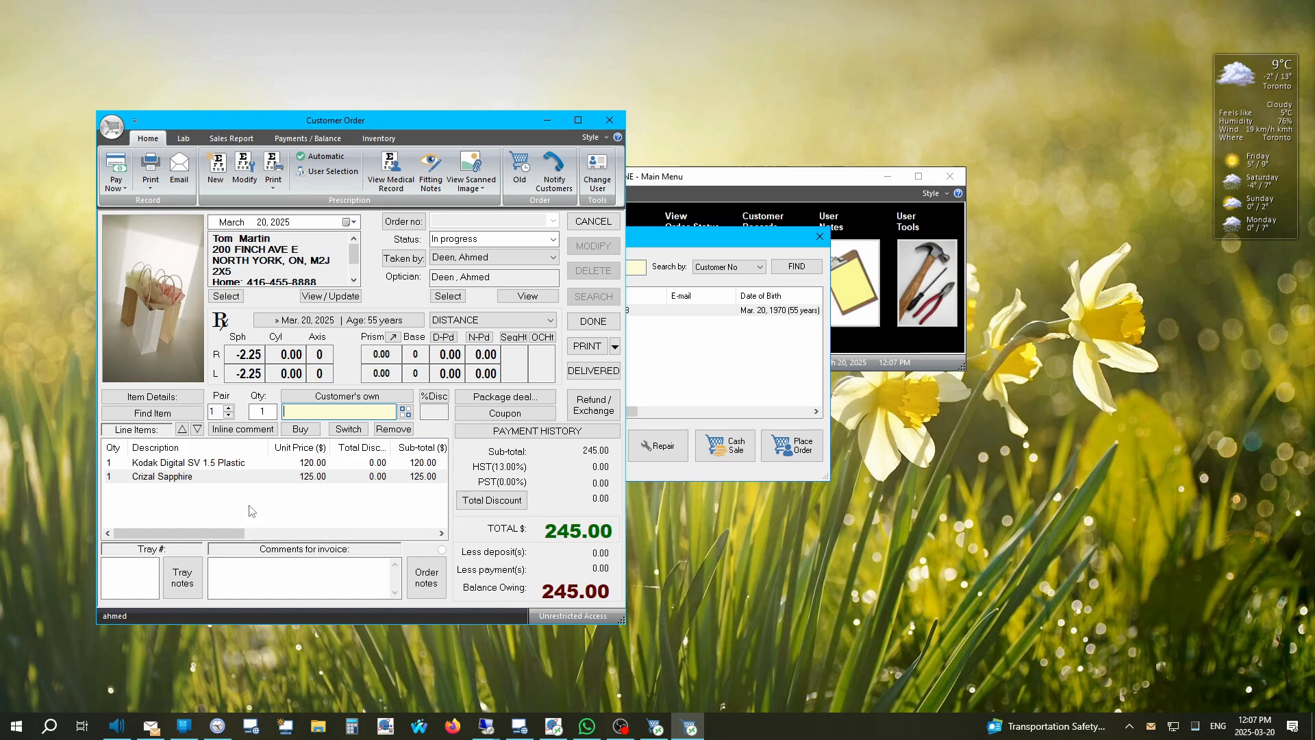
type("1001475091680")
key("Return")
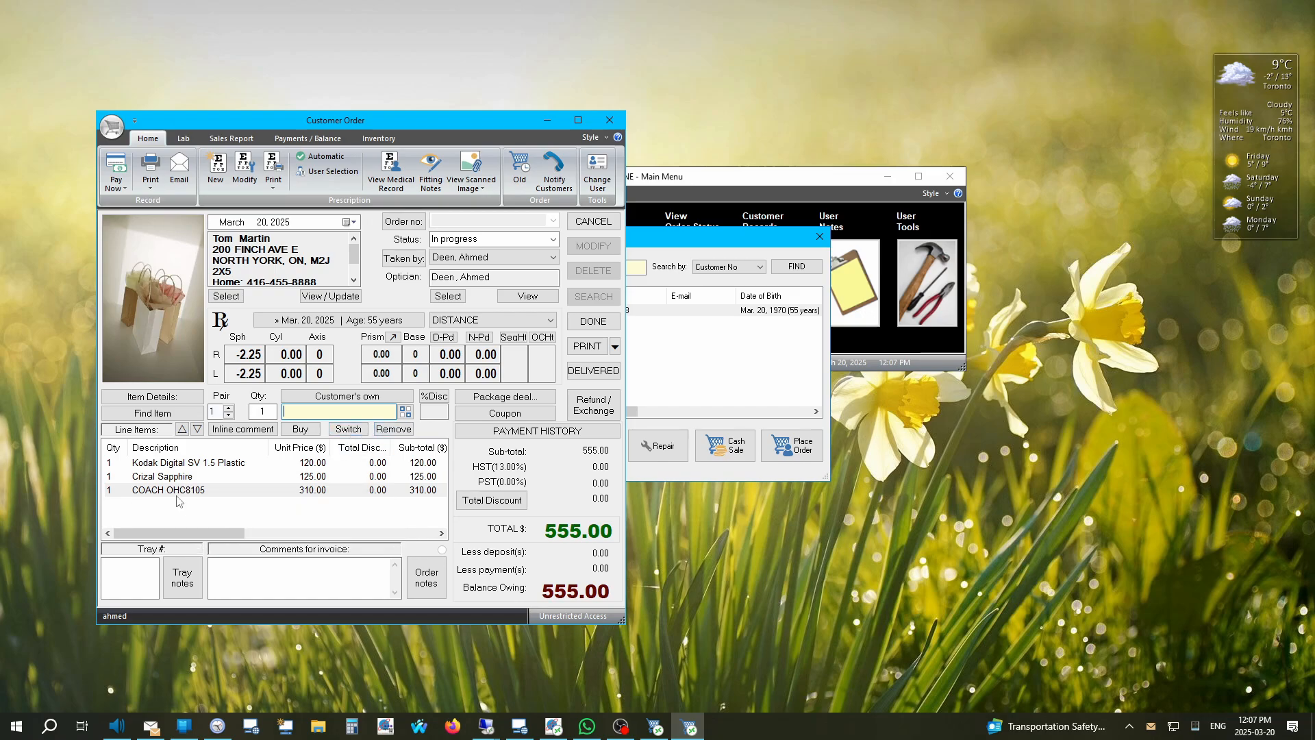
left_click(394, 429)
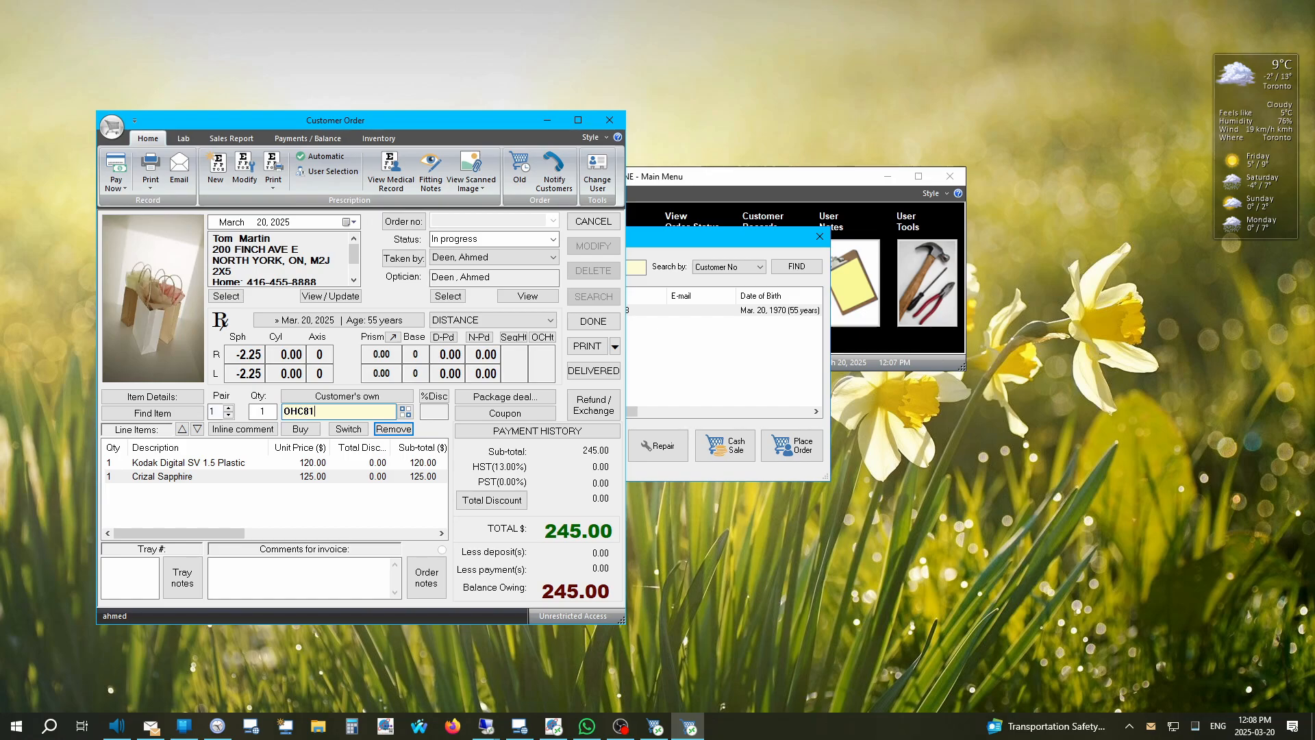
Step: Search in-stock inventory by model and buy the matching COACH OHC8105 frame at 310.00
key("Return")
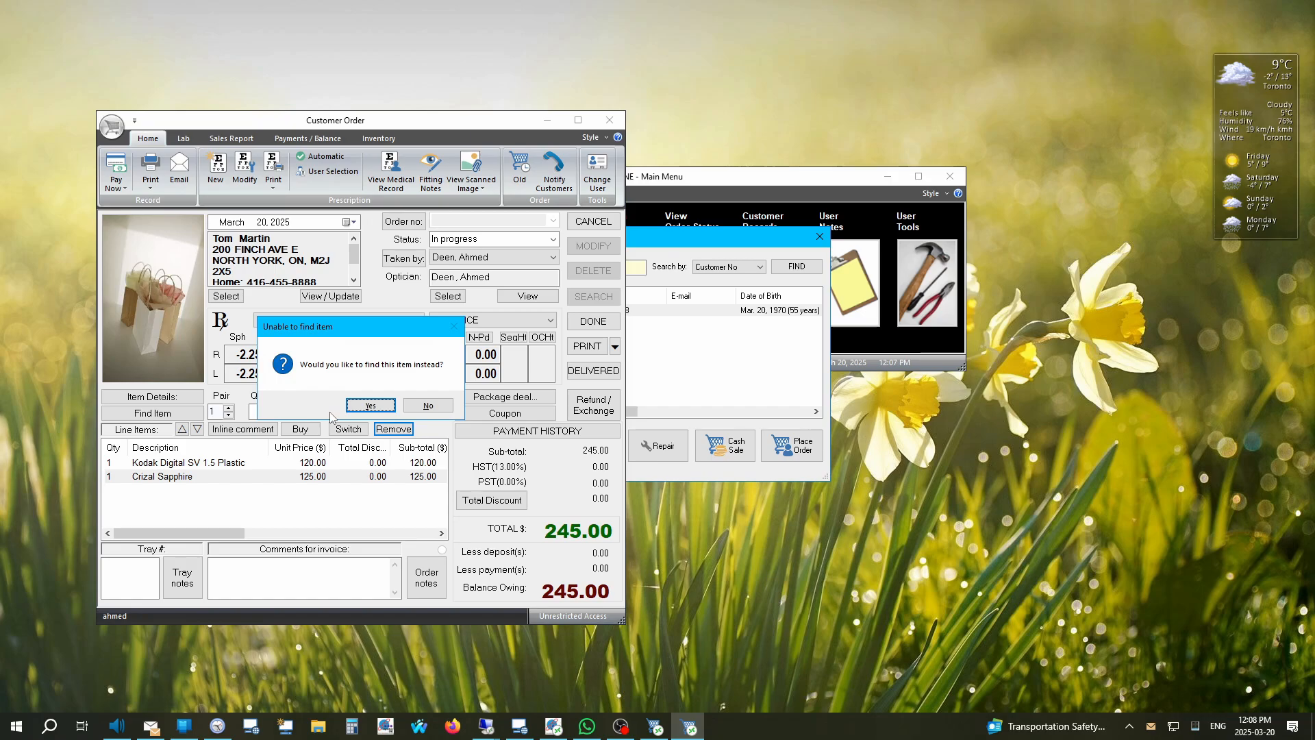
key("Return")
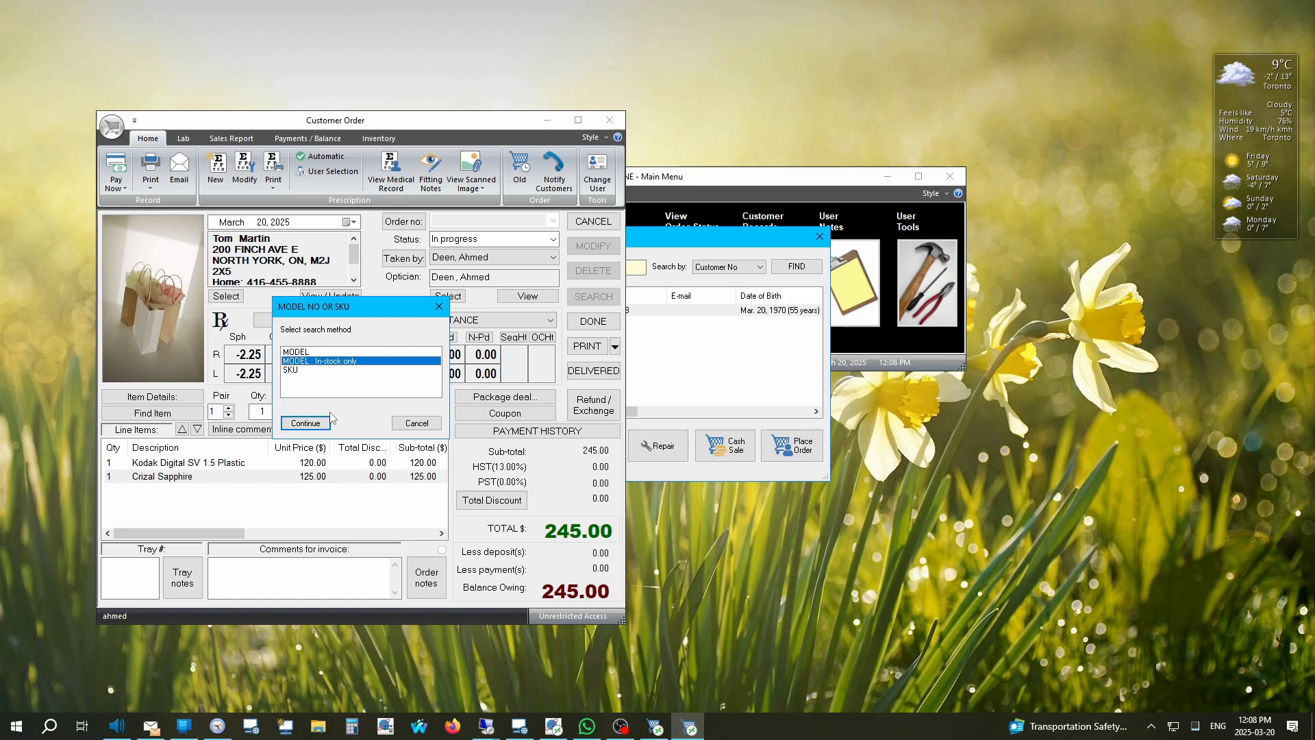
key("Return")
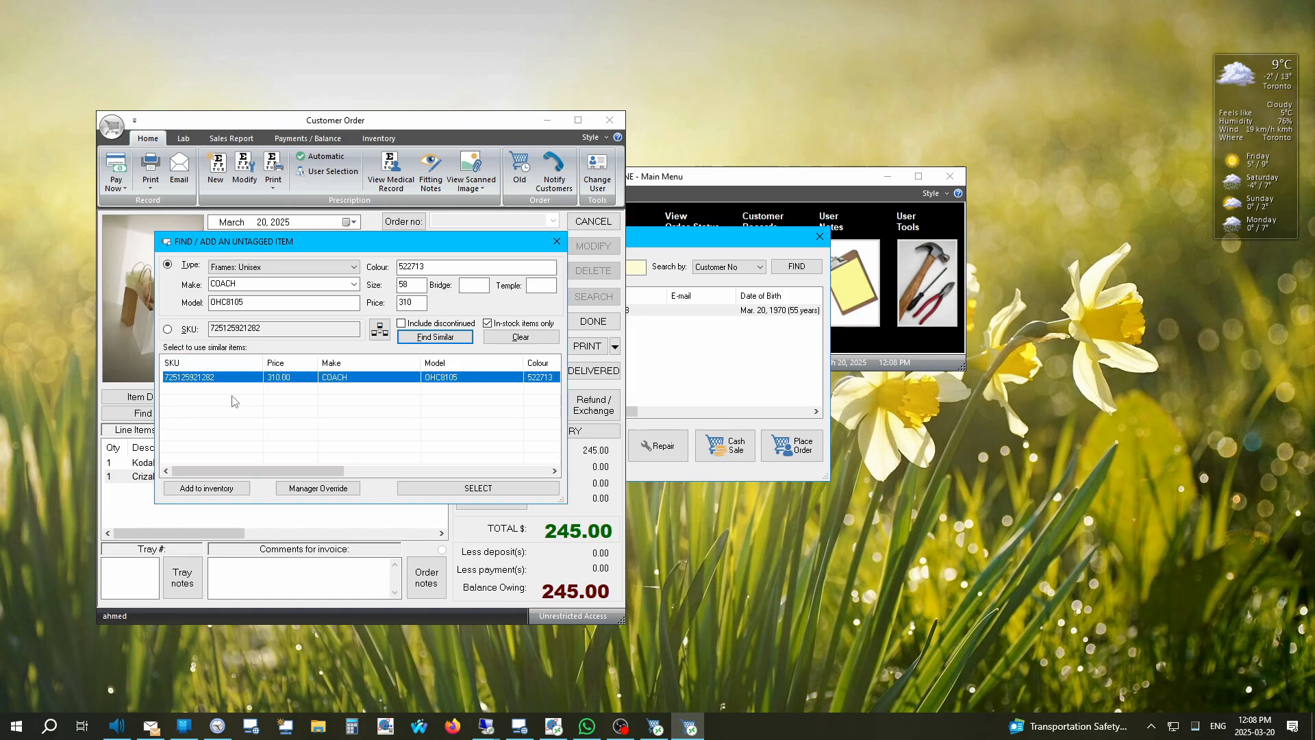
left_click(448, 492)
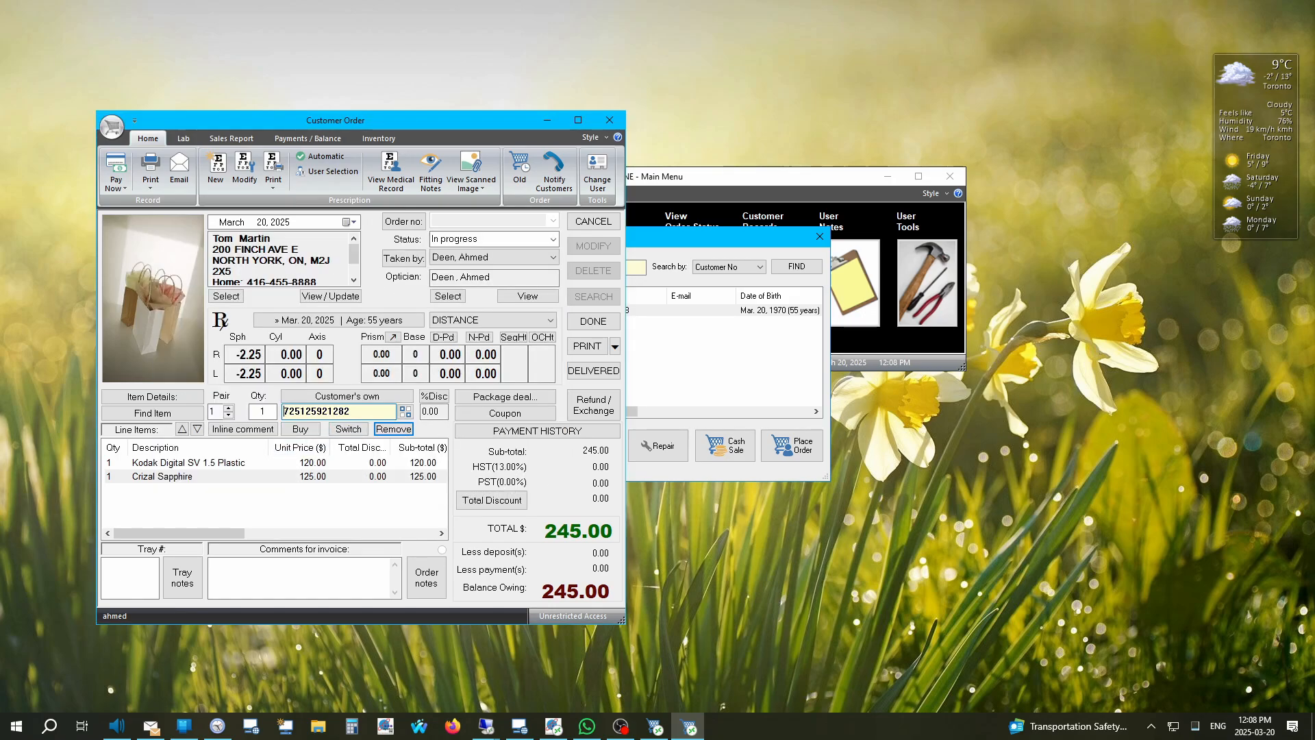
left_click(301, 430)
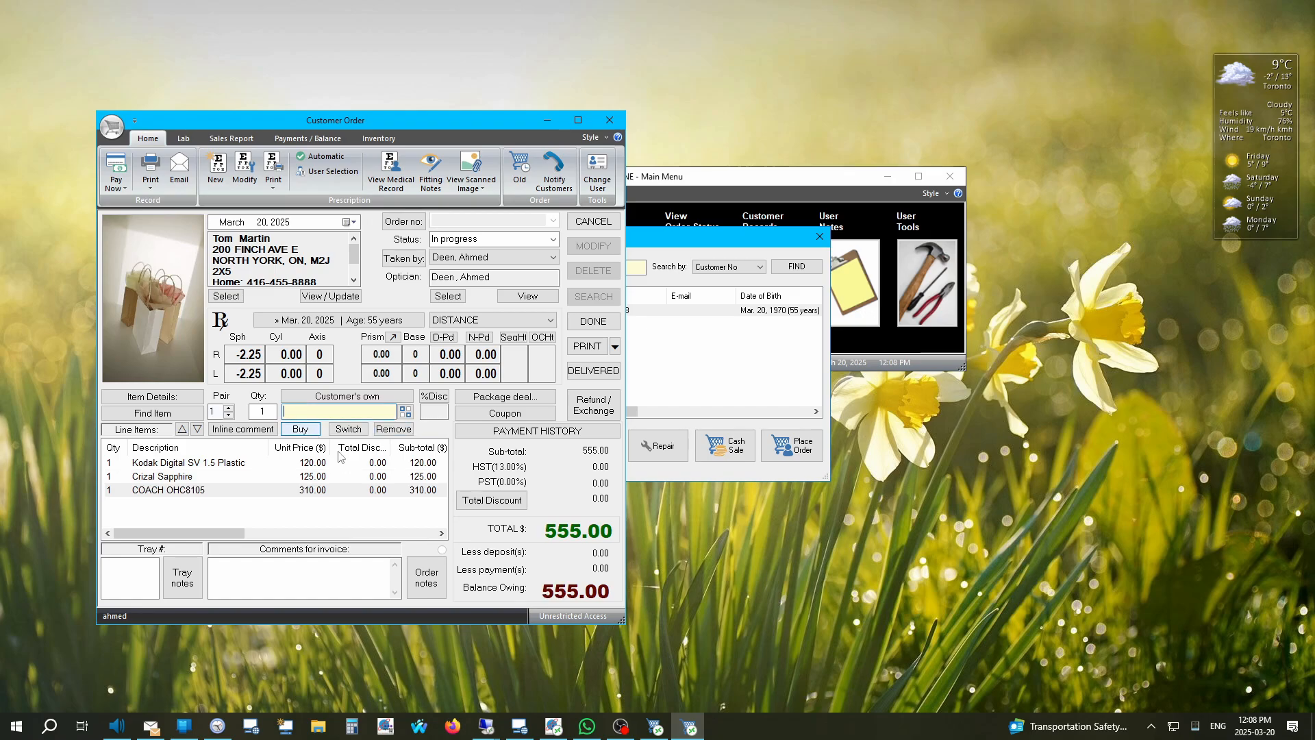
left_click(293, 492)
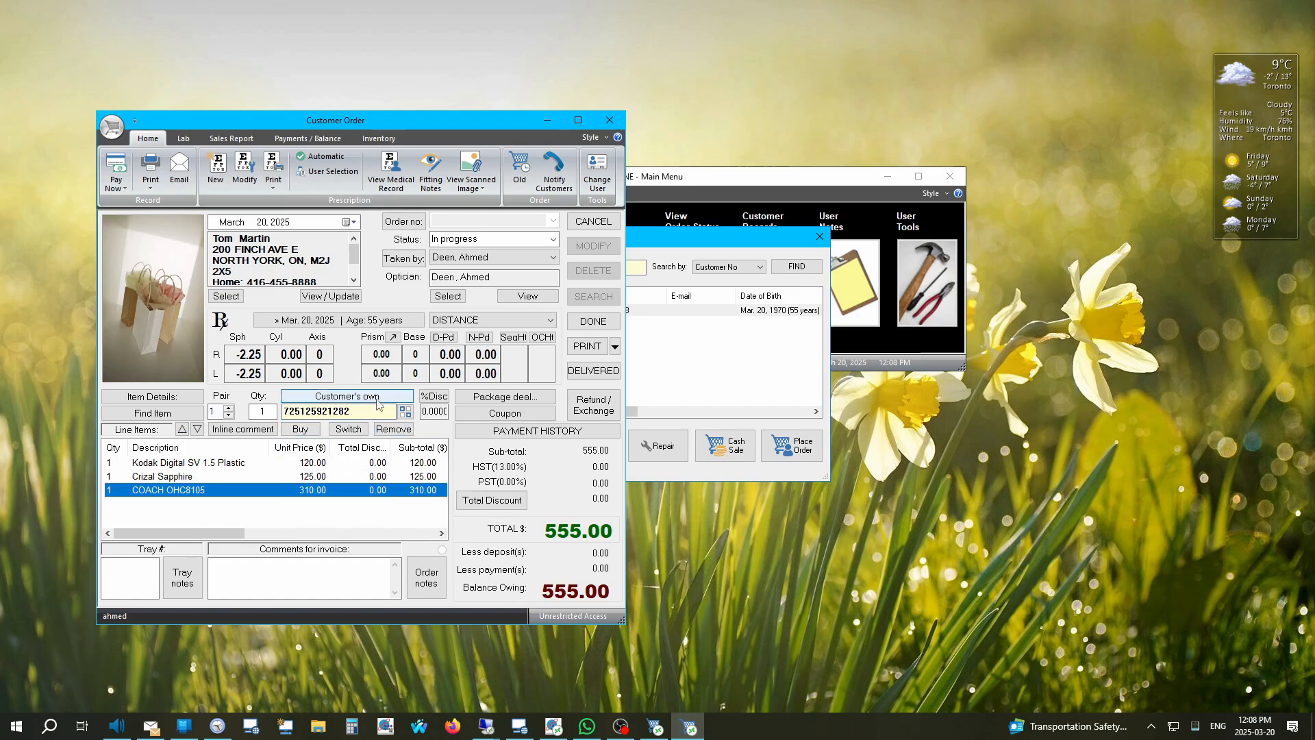
Step: Remove the COACH OHC8105 line and re-add it via an in-stock search for OHC8
left_click(394, 430)
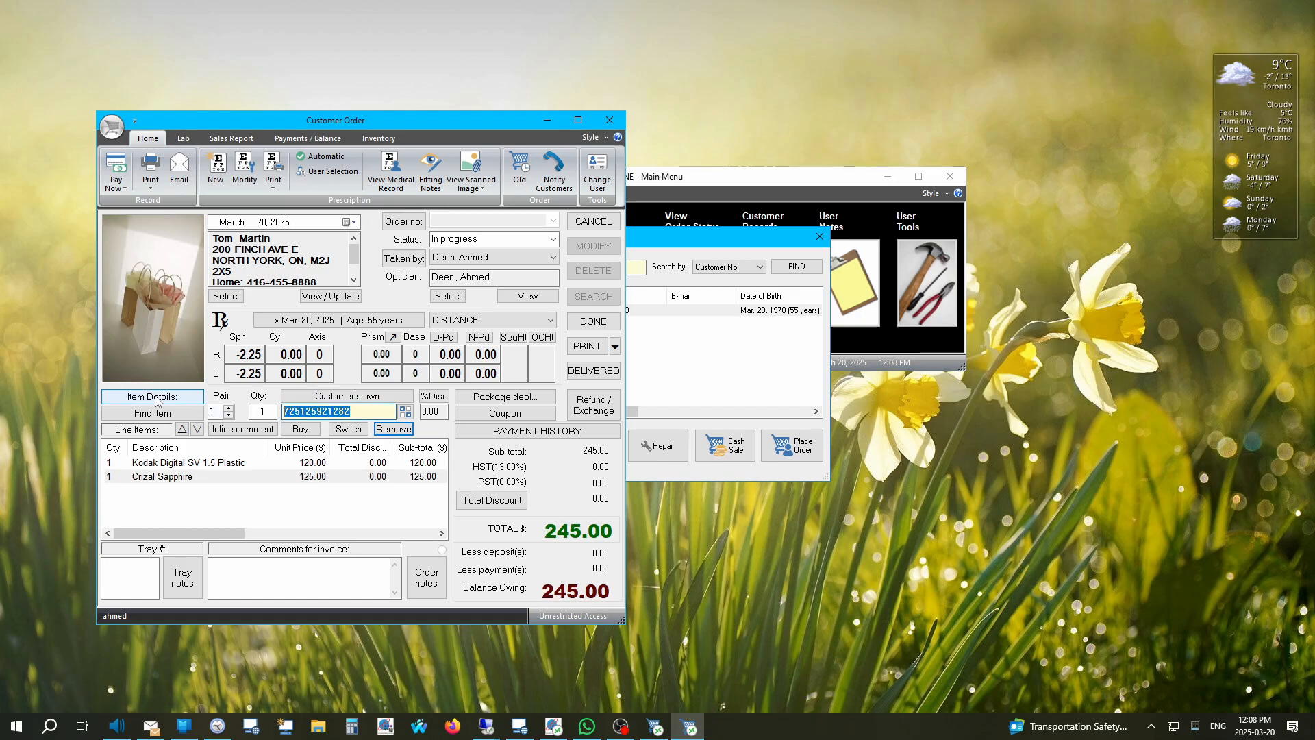
type("OCH8")
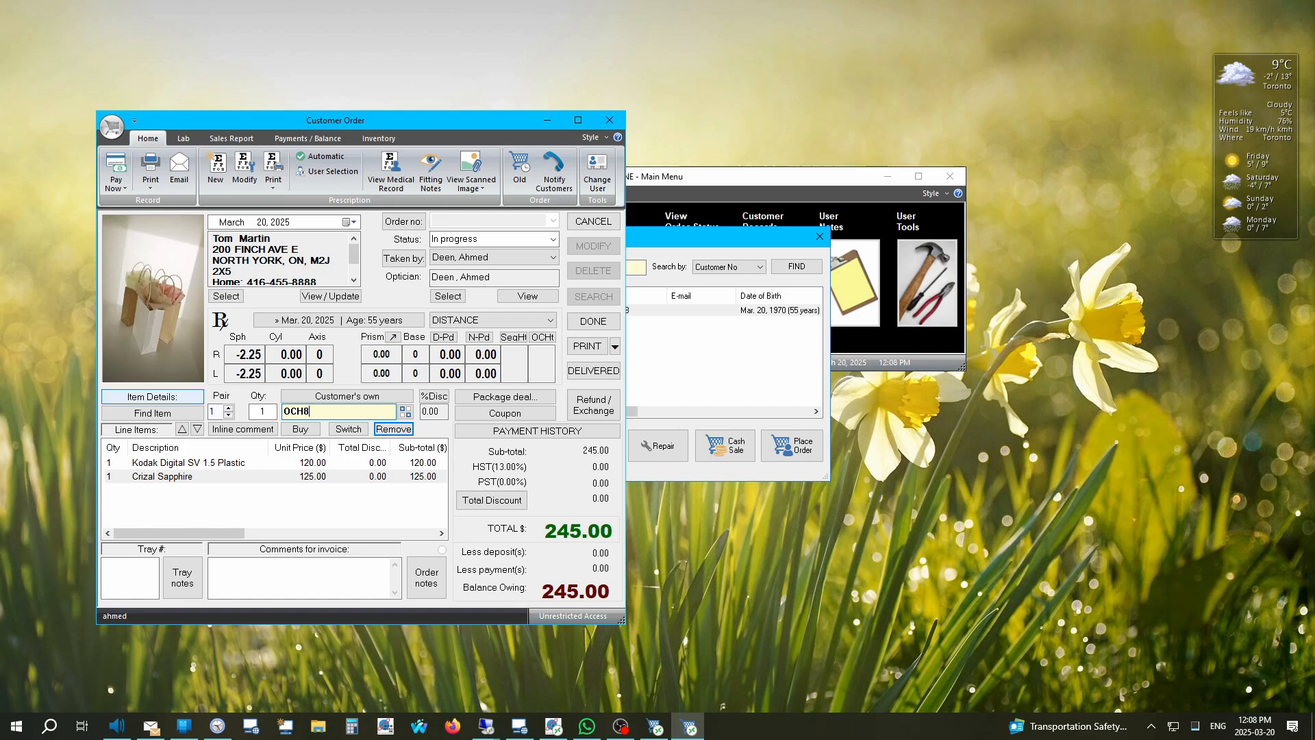
left_click(157, 401)
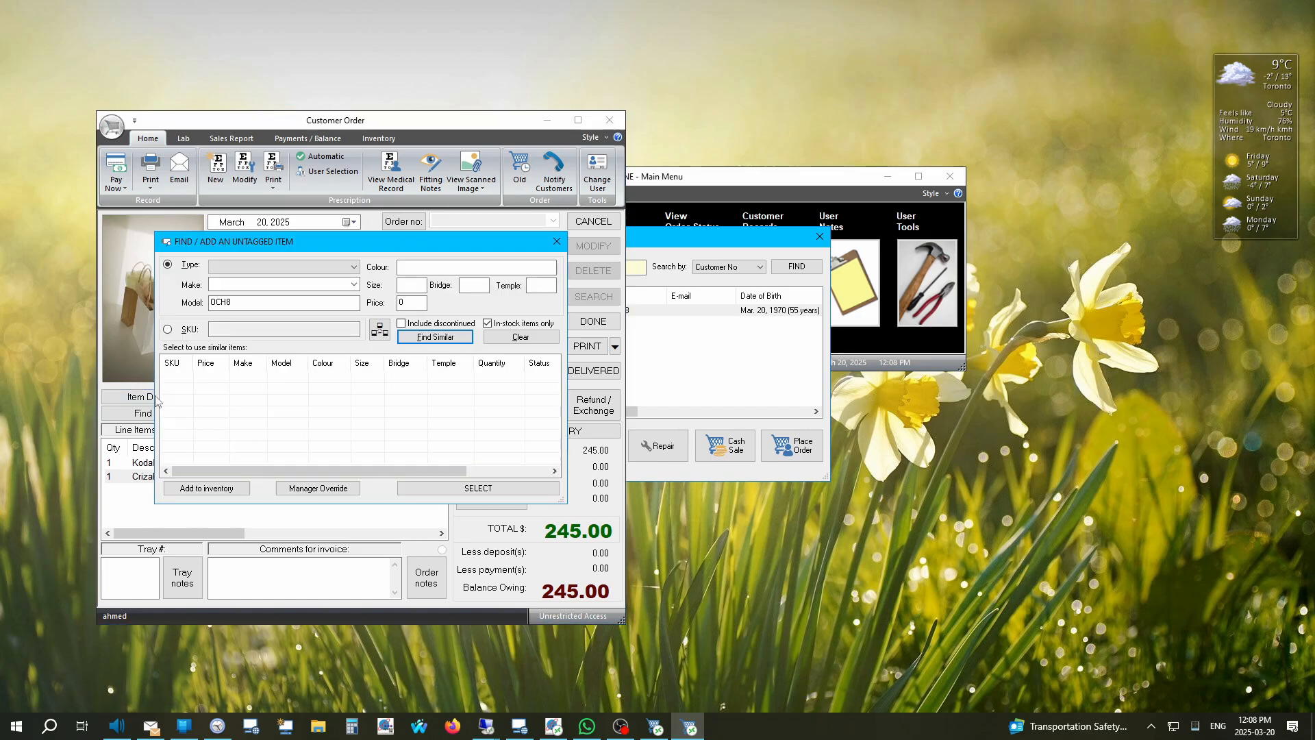
type("10")
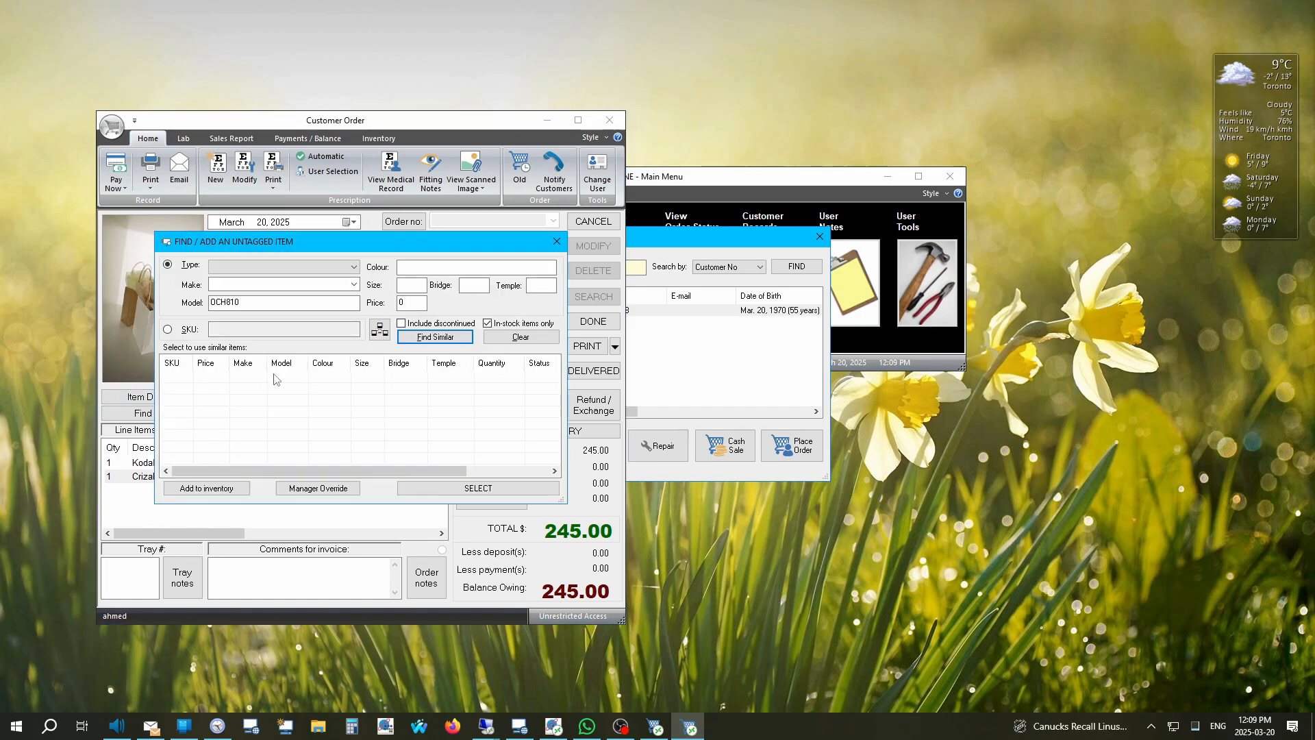
left_click(556, 241)
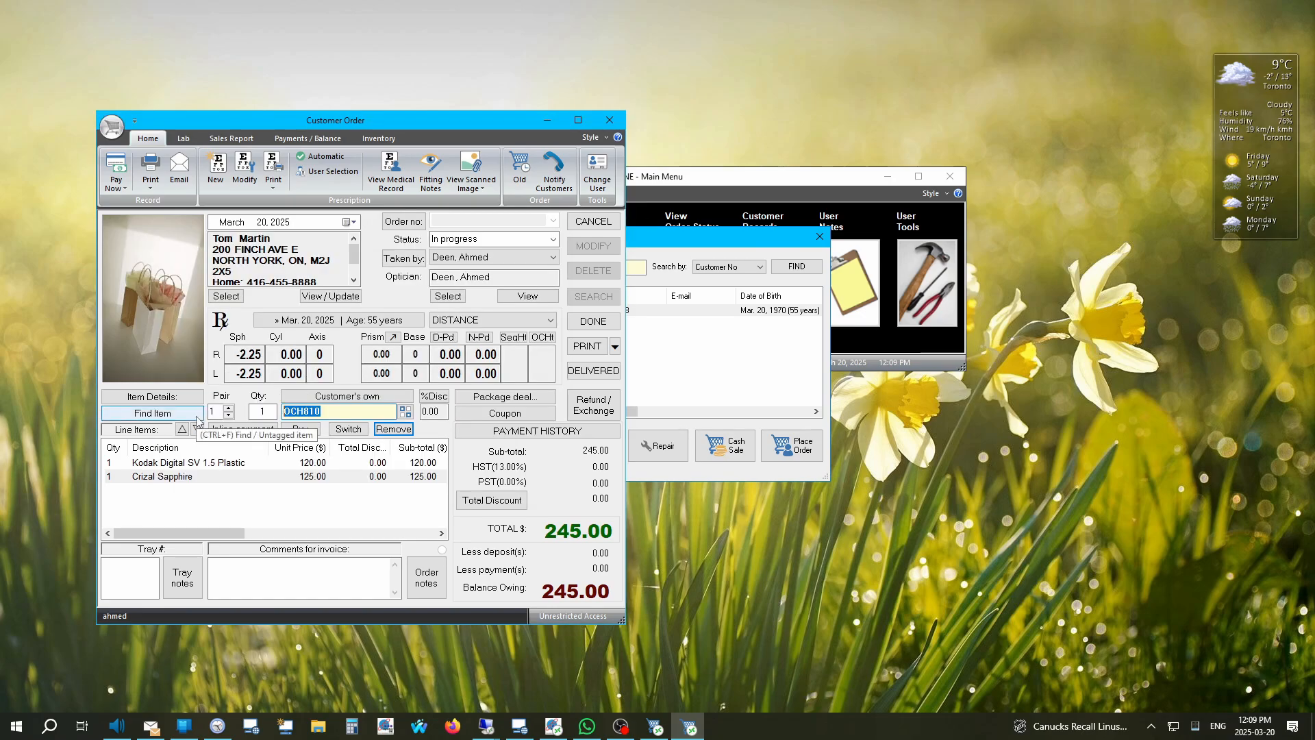
type("OHC8")
key("Return")
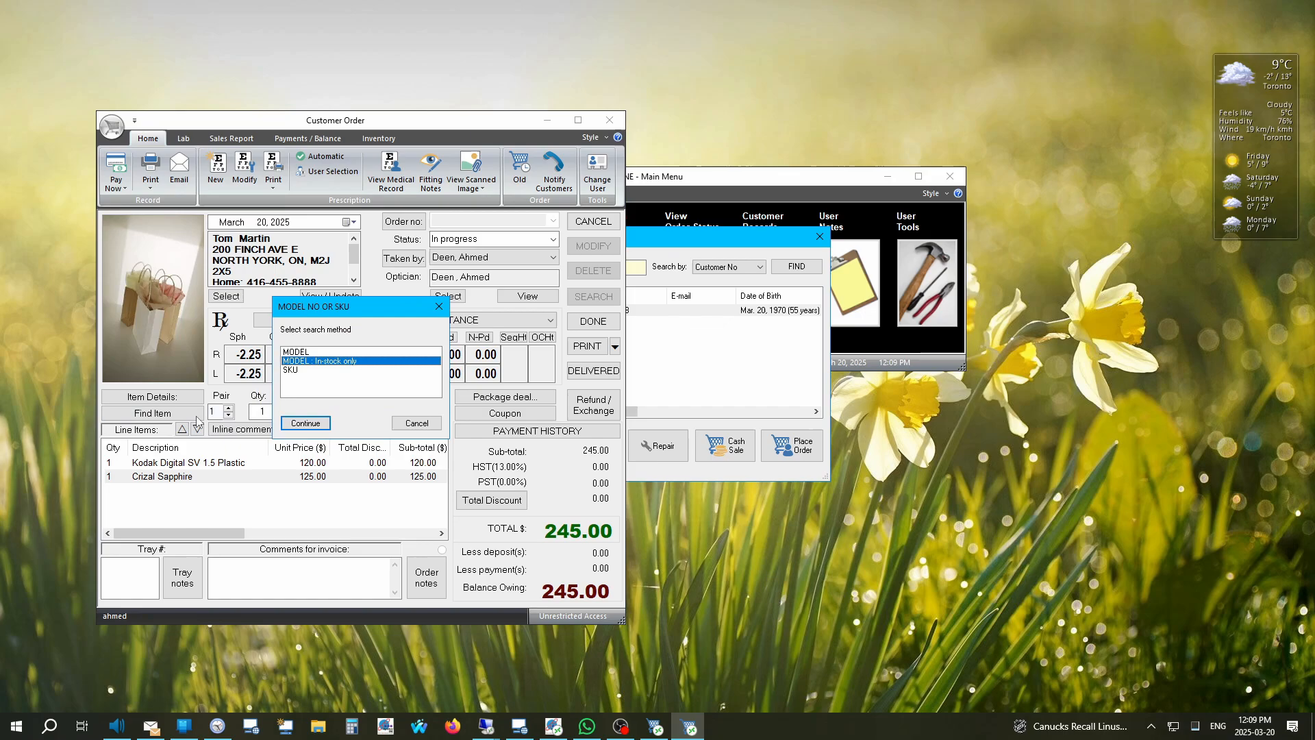
key("Return")
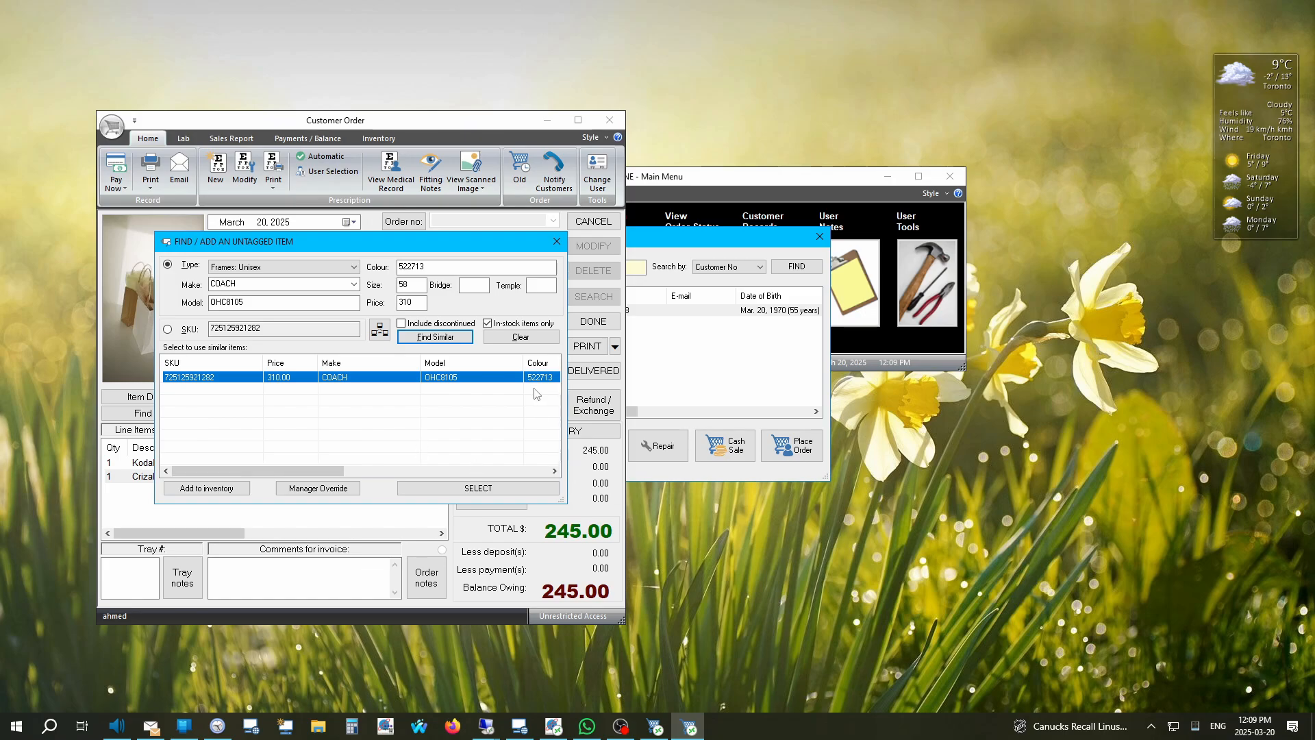
double_click(248, 385)
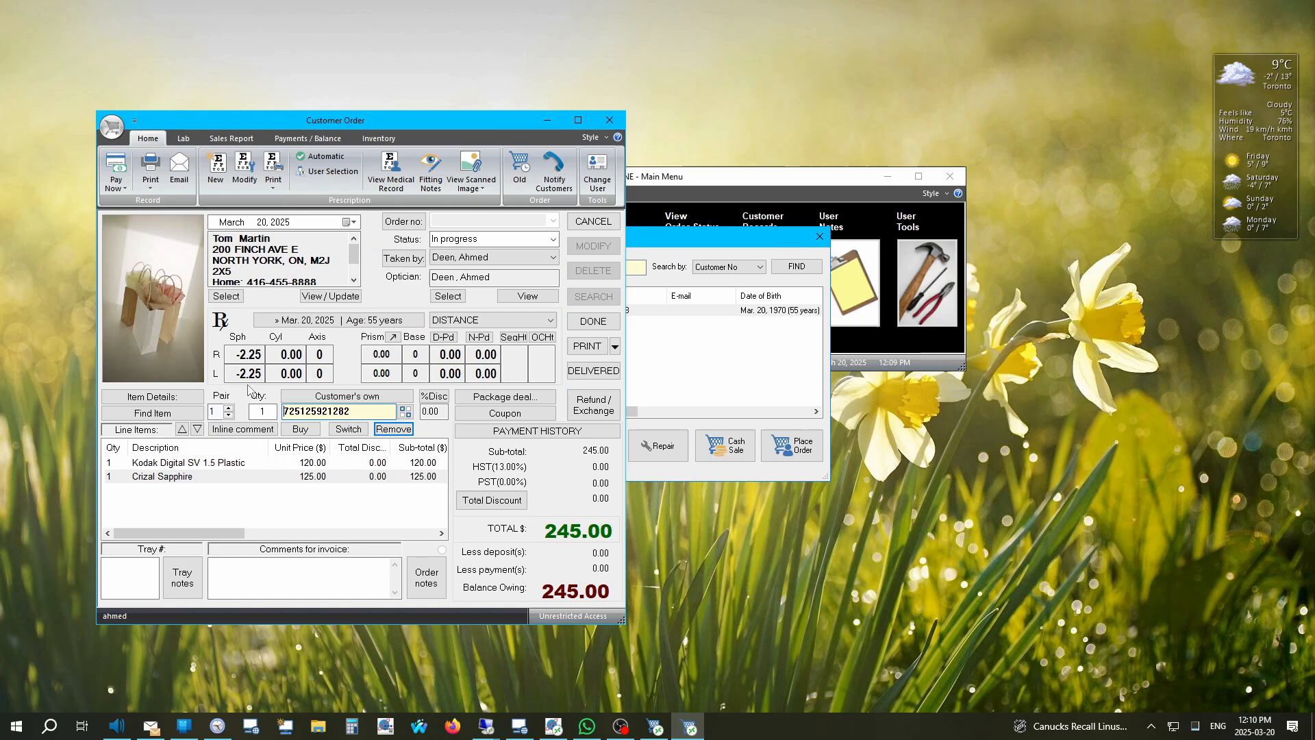
key("Return")
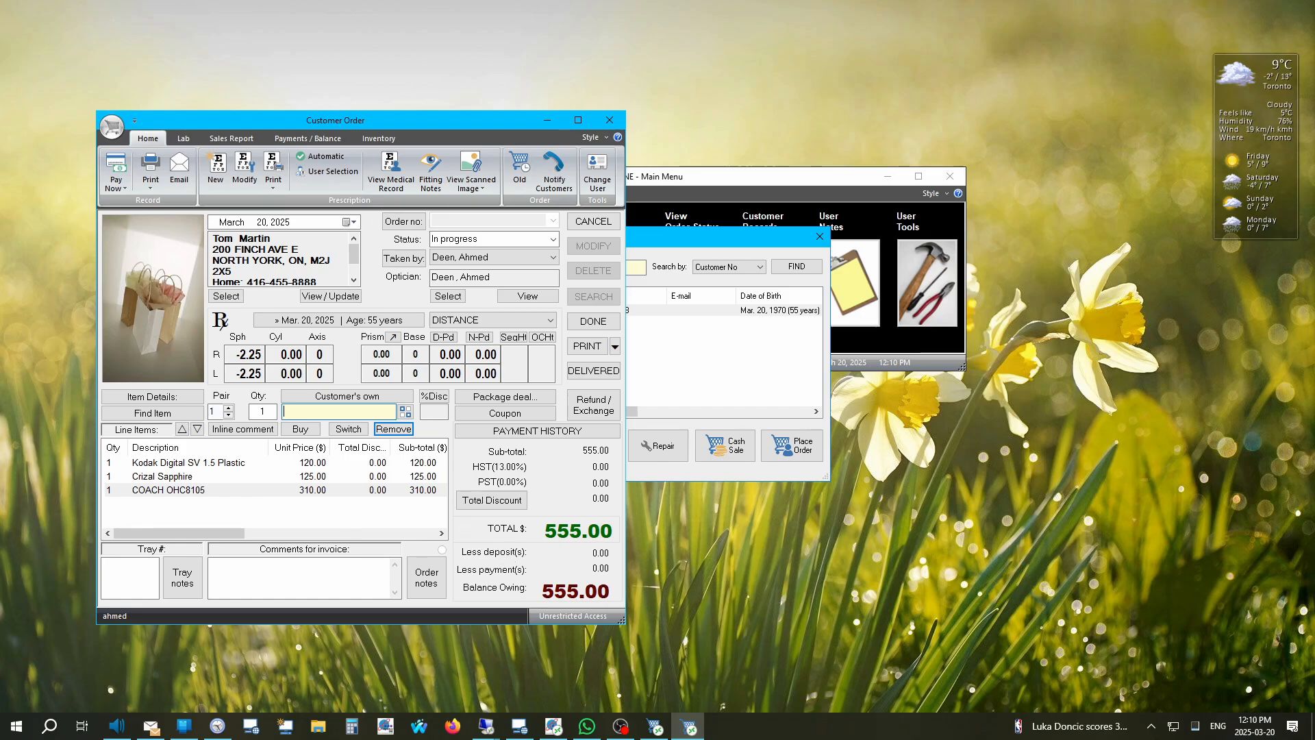
right_click(163, 492)
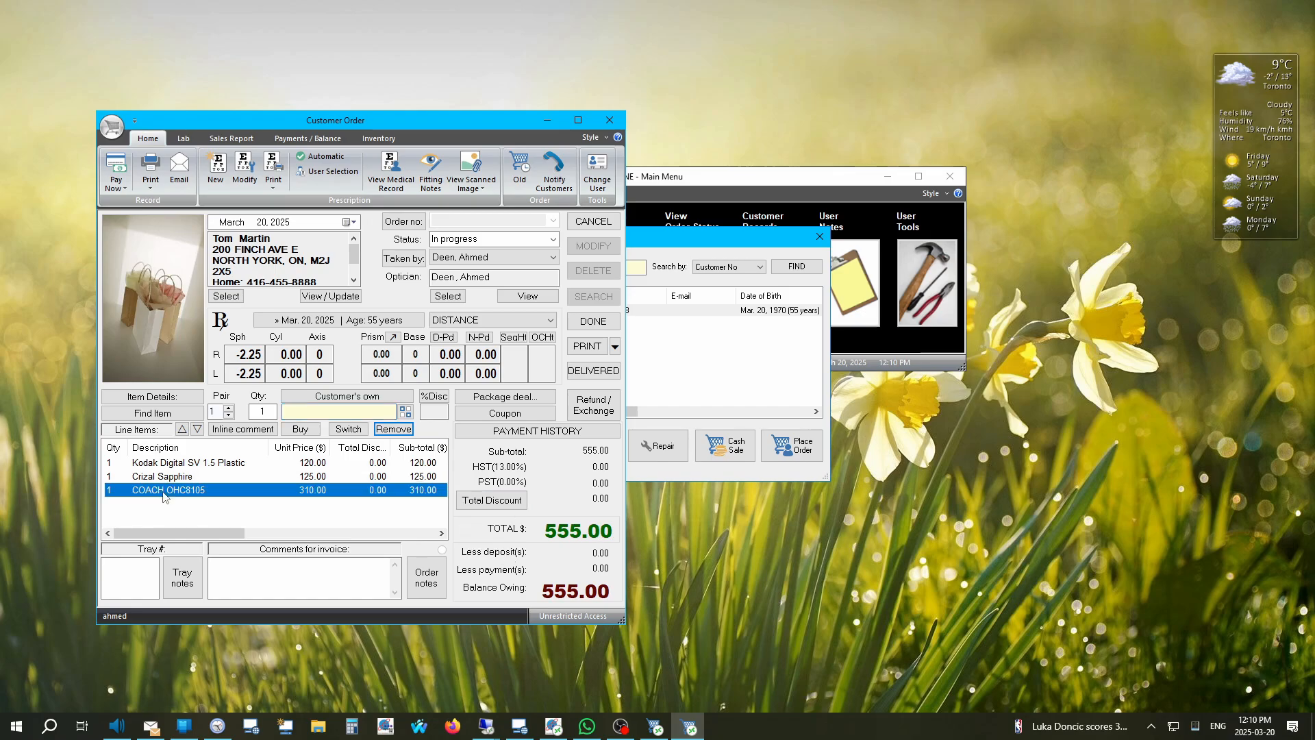
left_click(128, 522)
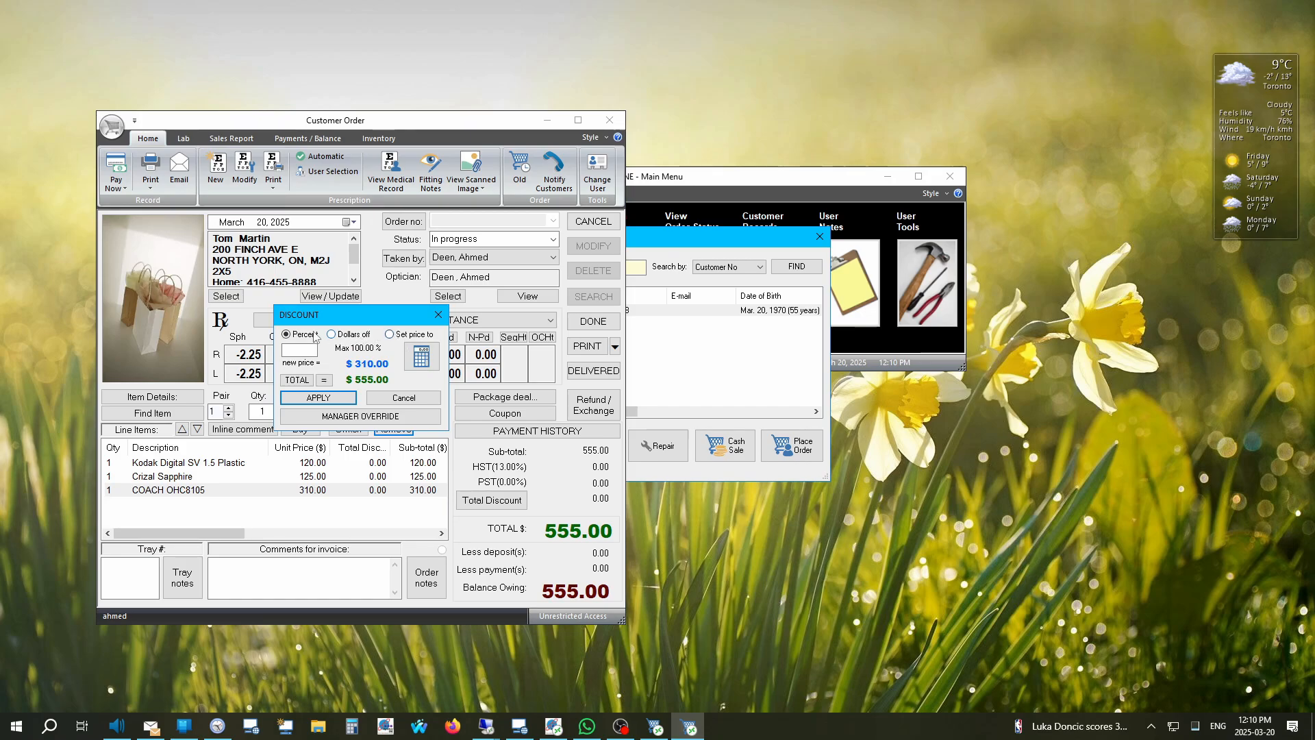
left_click(350, 335)
left_click(410, 336)
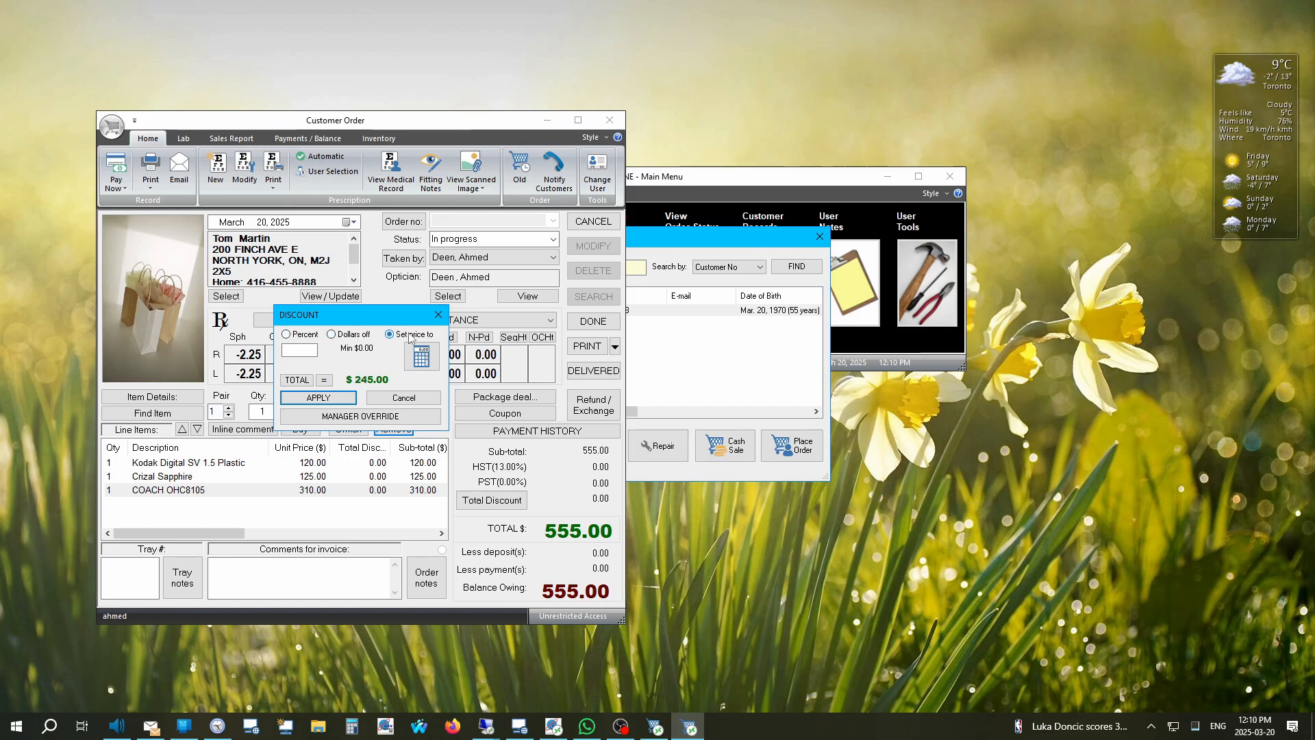
left_click(295, 335)
left_click(298, 350)
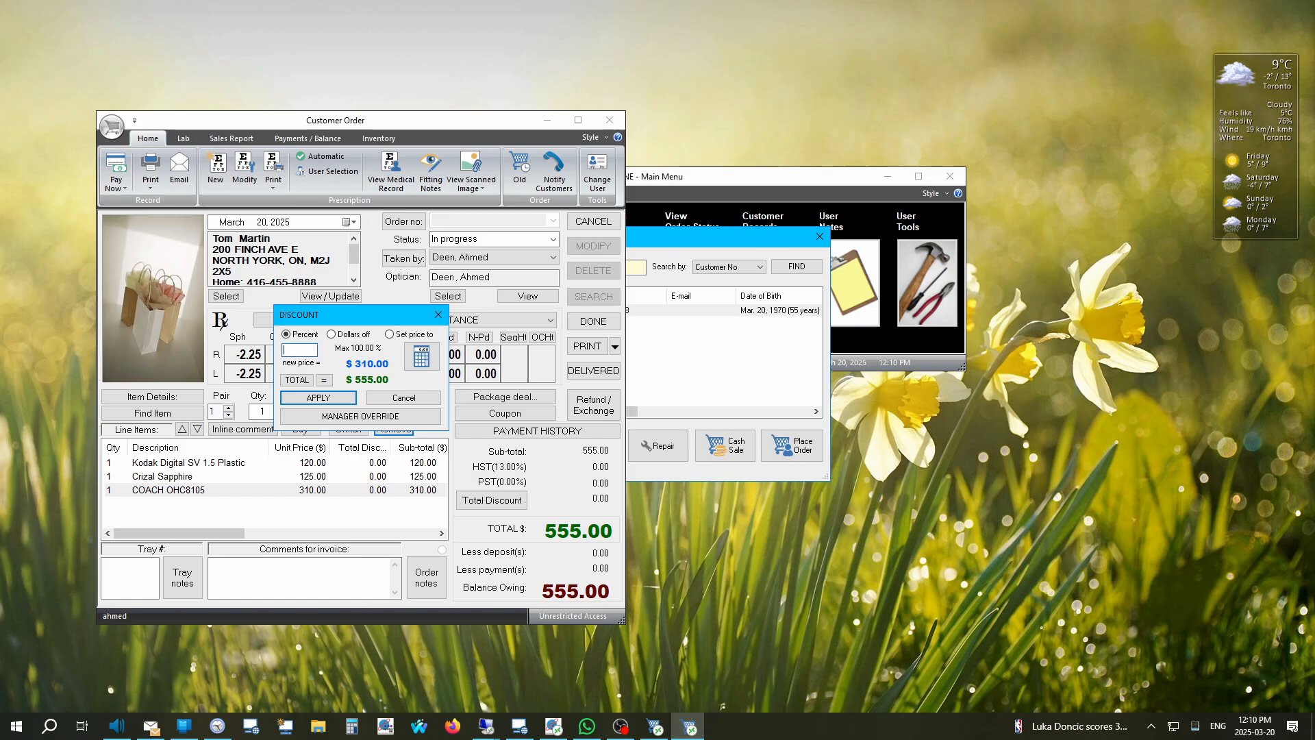
type("25")
left_click(299, 404)
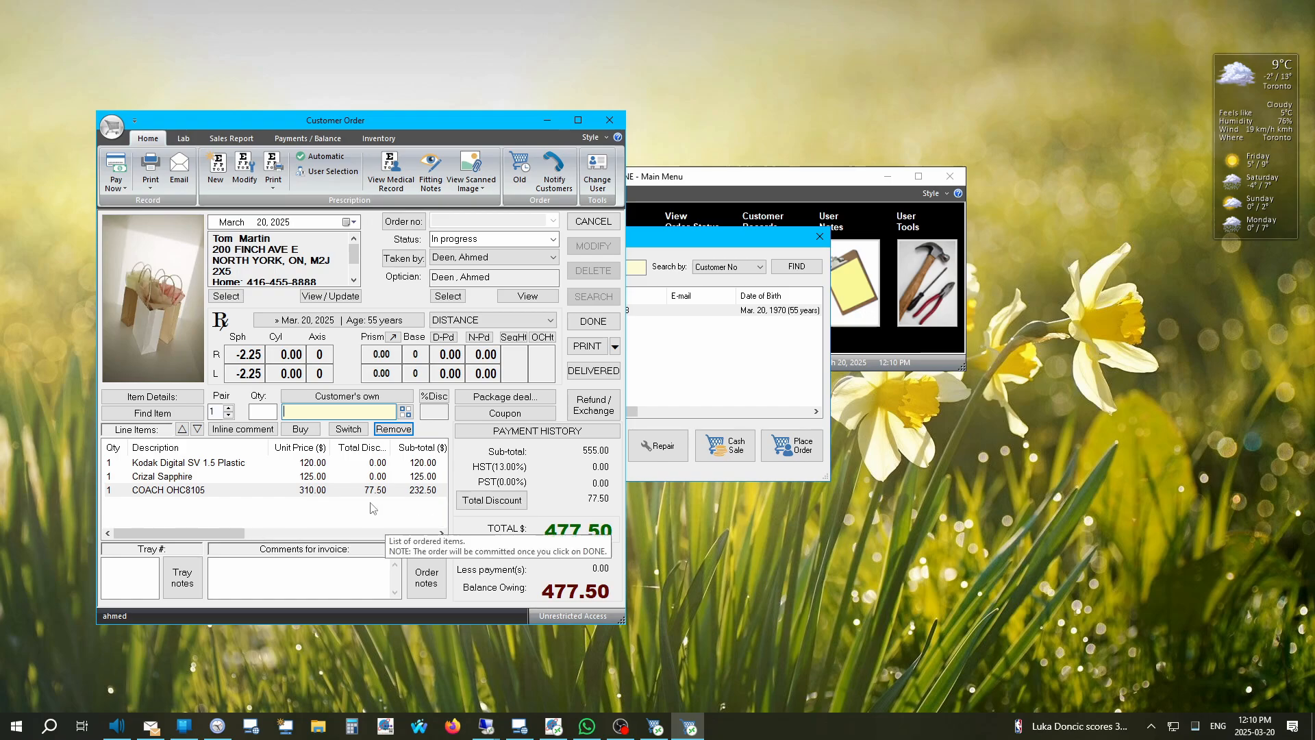
left_click(491, 504)
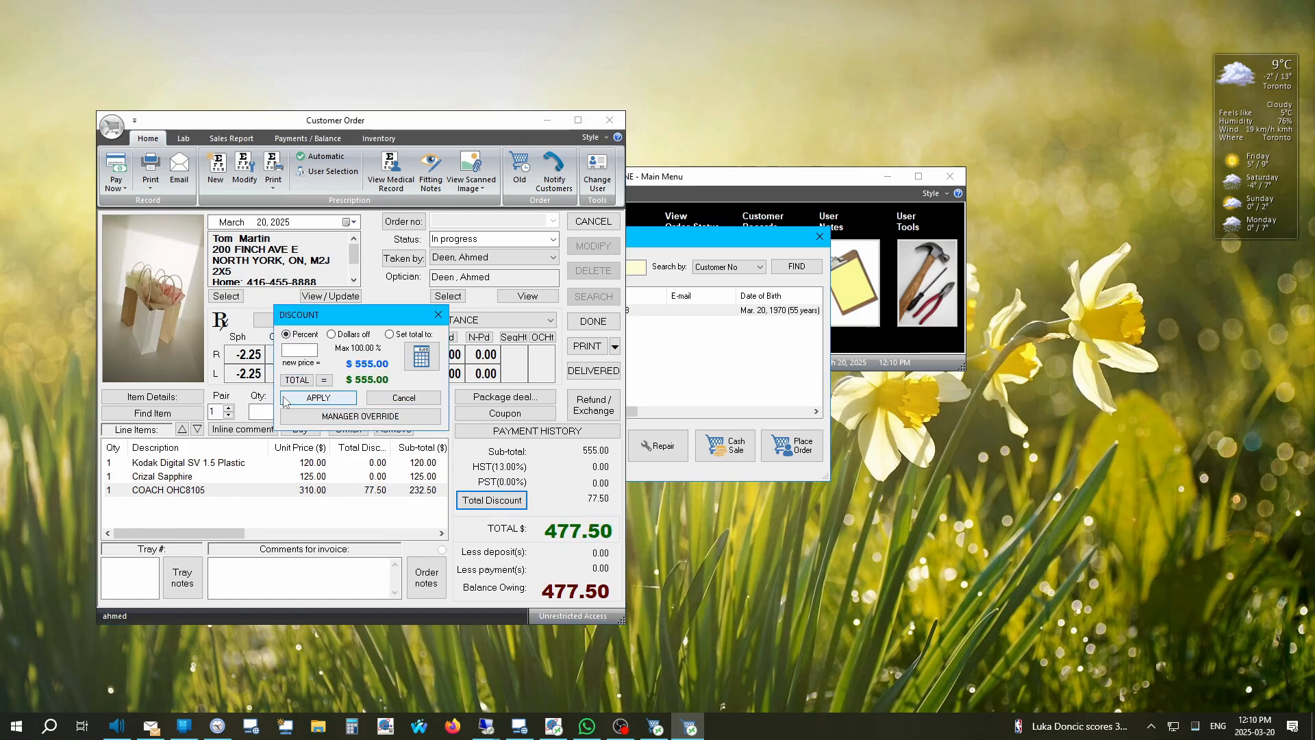
left_click(338, 403)
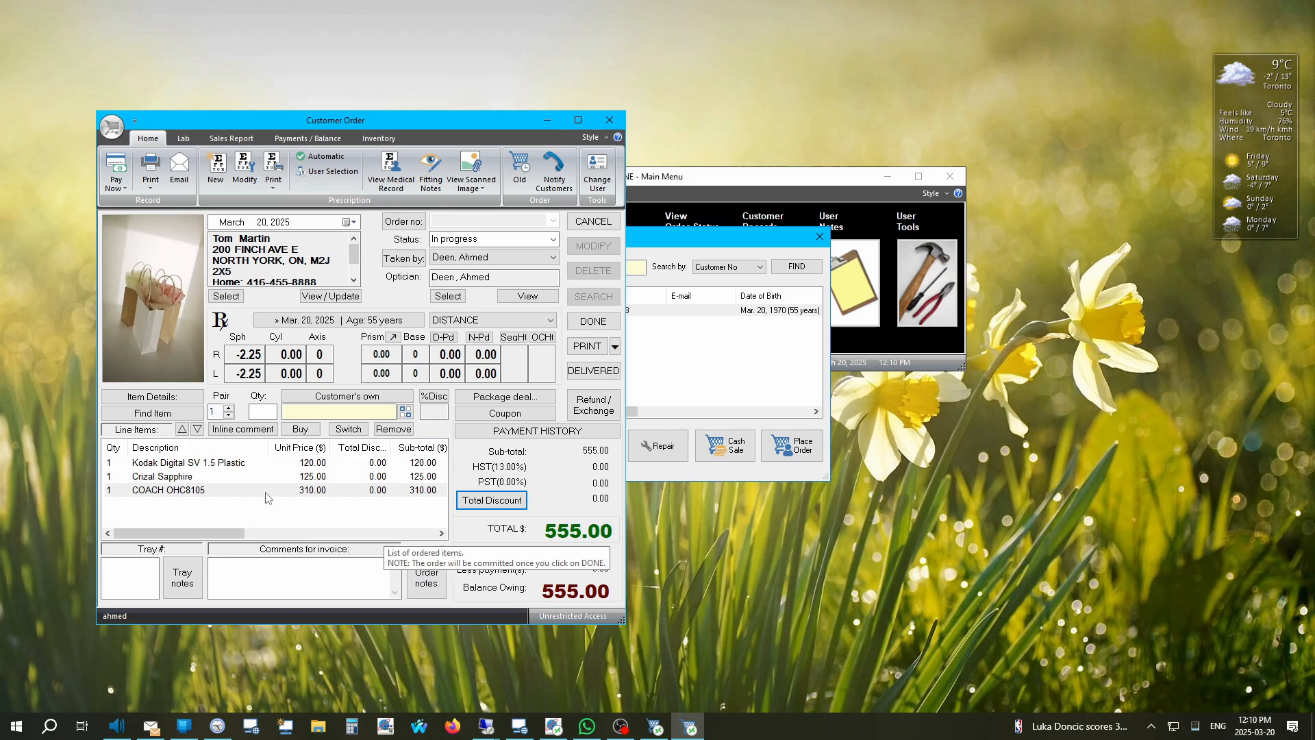
Step: Use Total Discount to set the order total to 500.00
left_click(492, 500)
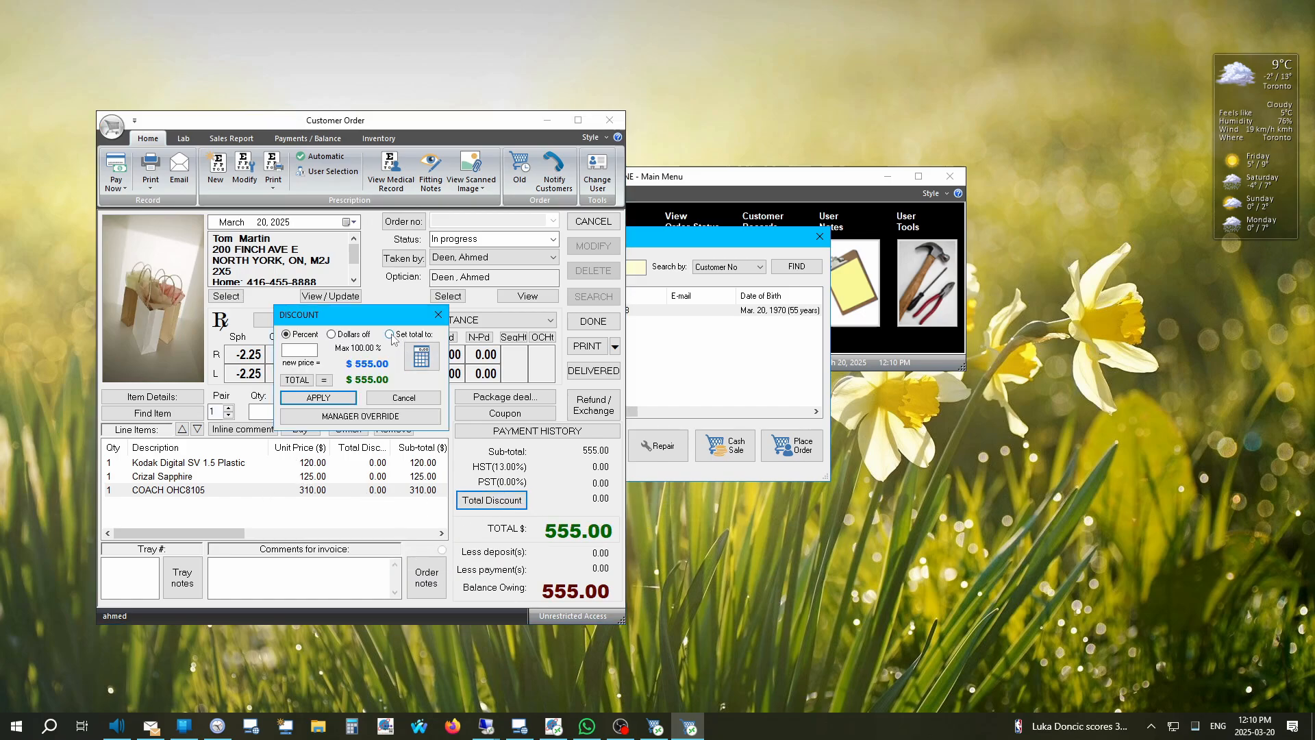
left_click(390, 334)
type("5")
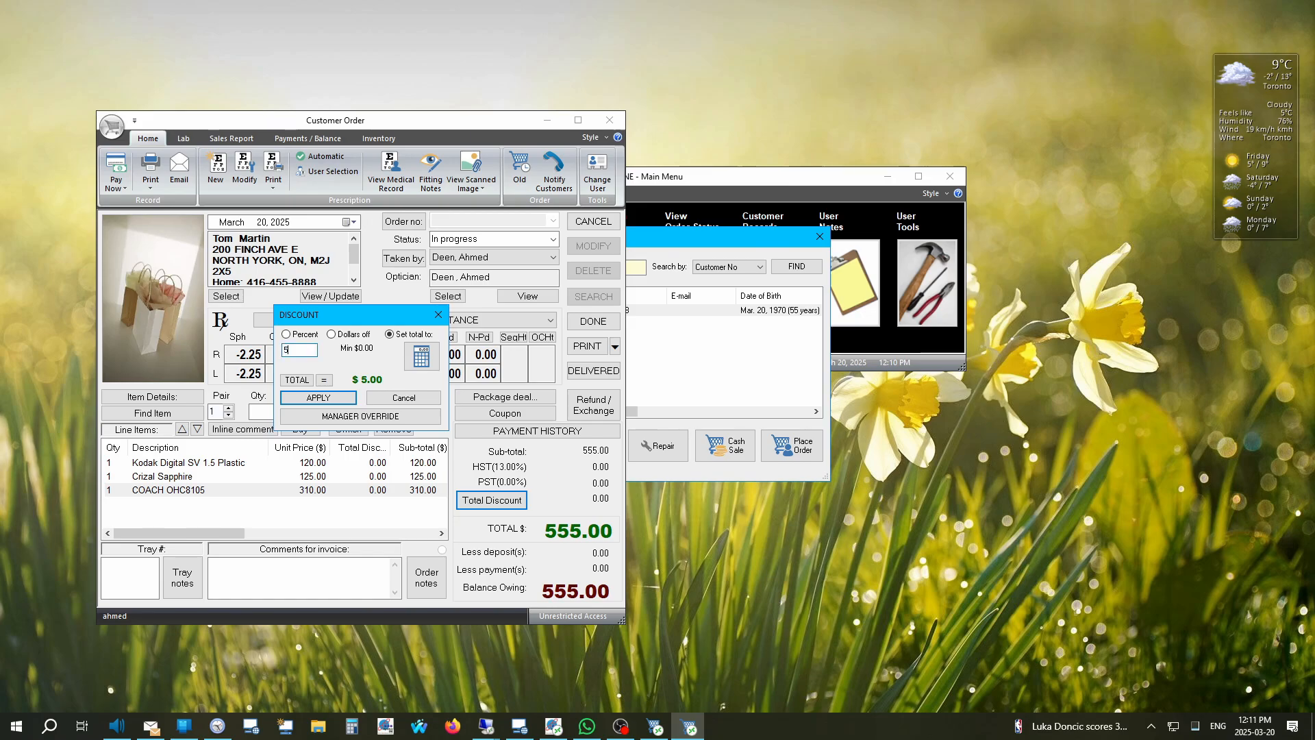
type("00")
left_click(318, 398)
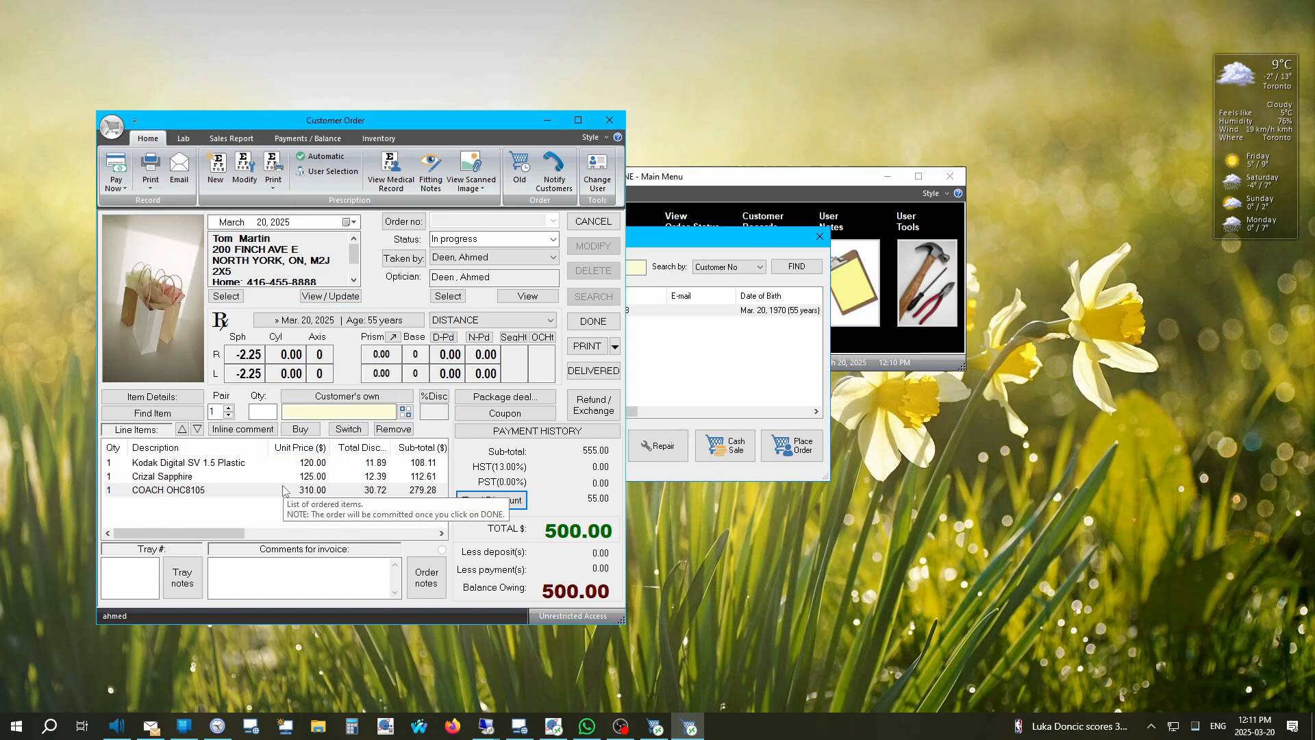
Step: Review the three discounted lines and widen the order window to show more columns
left_click(377, 466)
key("Down")
key("Down")
key("Up")
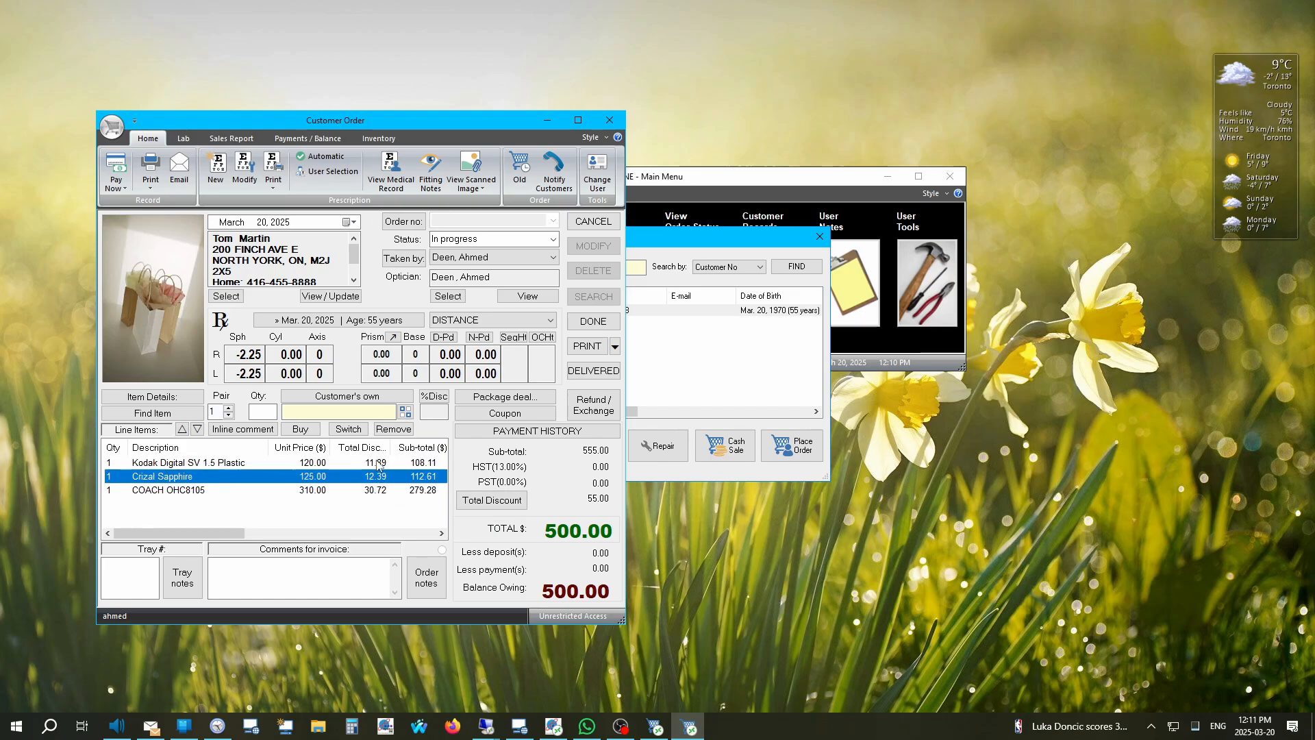
left_click(376, 462)
left_click(380, 477)
left_click(379, 492)
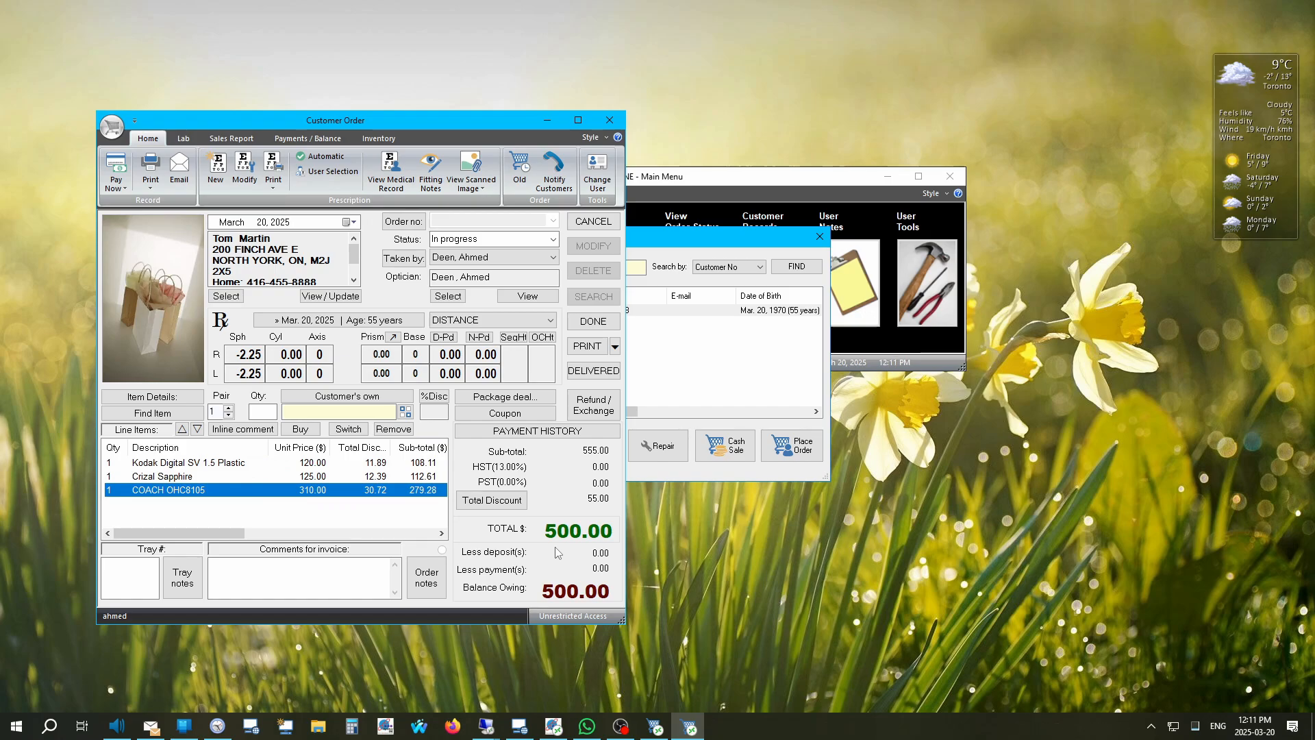
left_click_drag(624, 479, 859, 476)
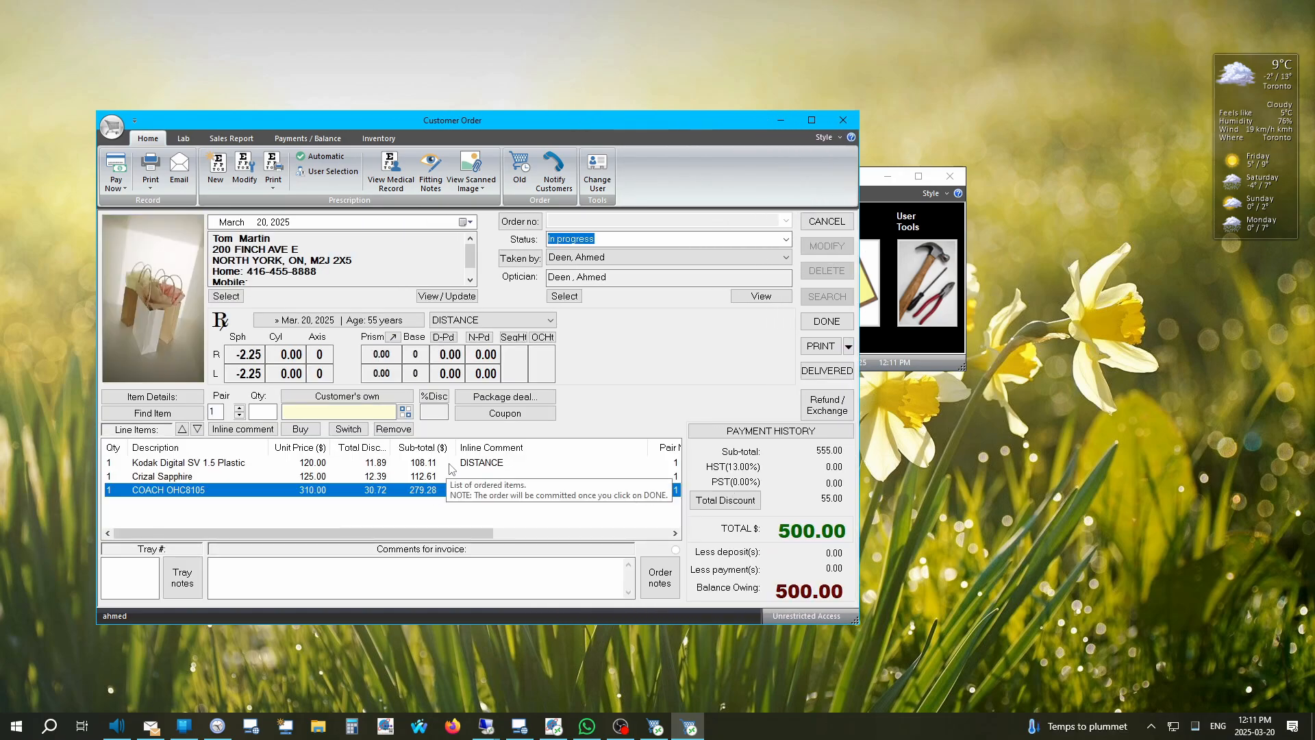
left_click(483, 464)
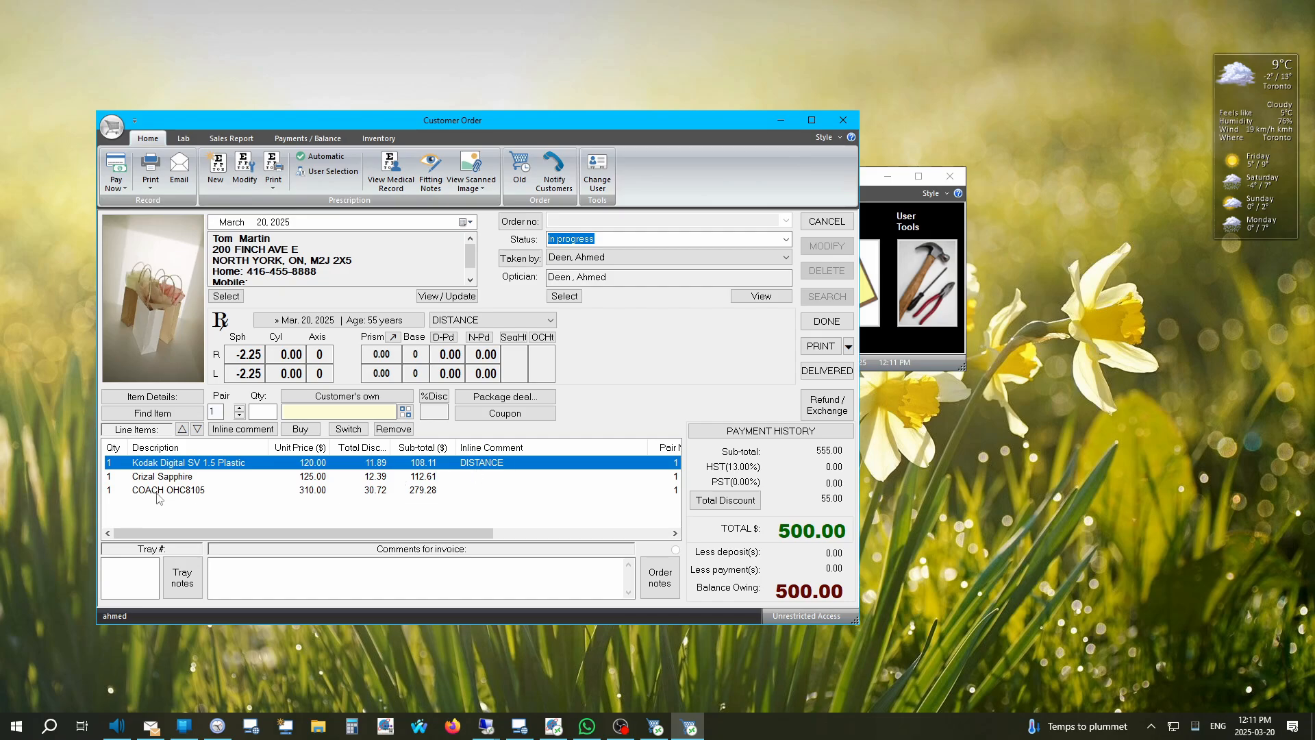
Step: Add the inline comment LIMITED WARRANTY 6MO to the COACH OHC8105 frame line
left_click(156, 491)
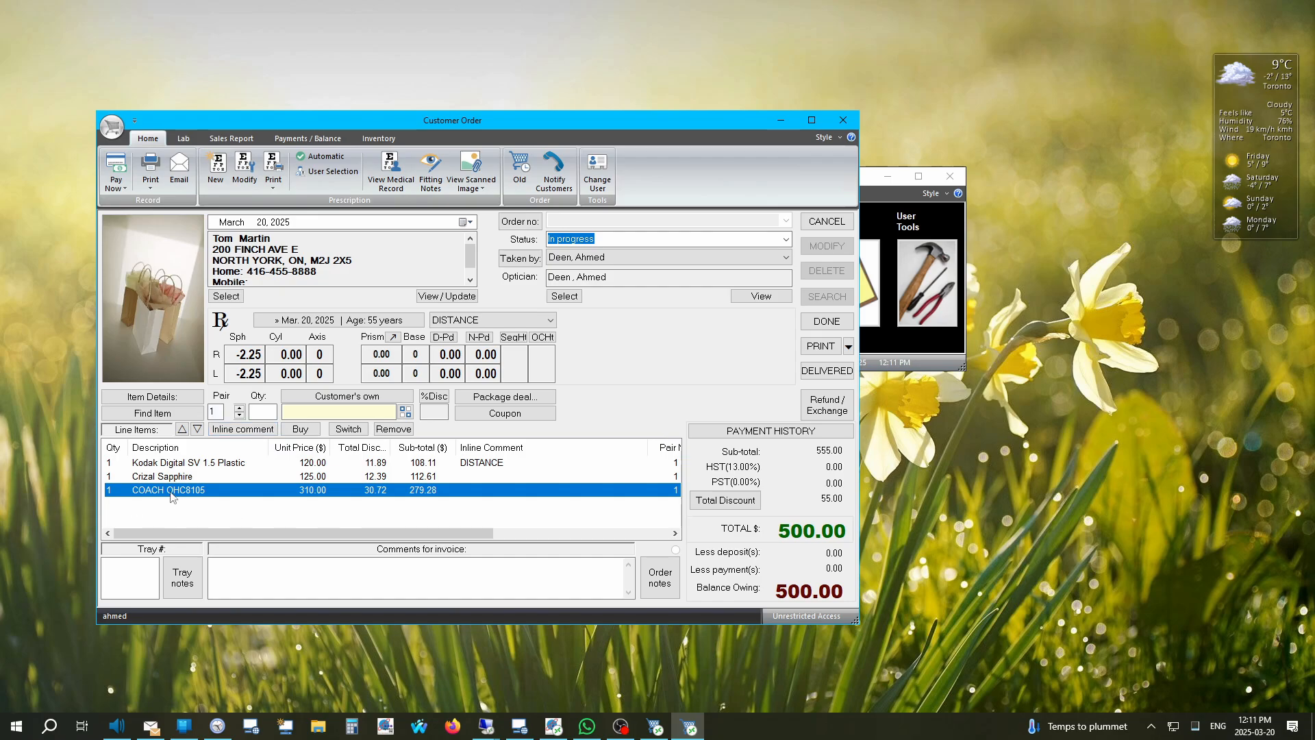
left_click(241, 430)
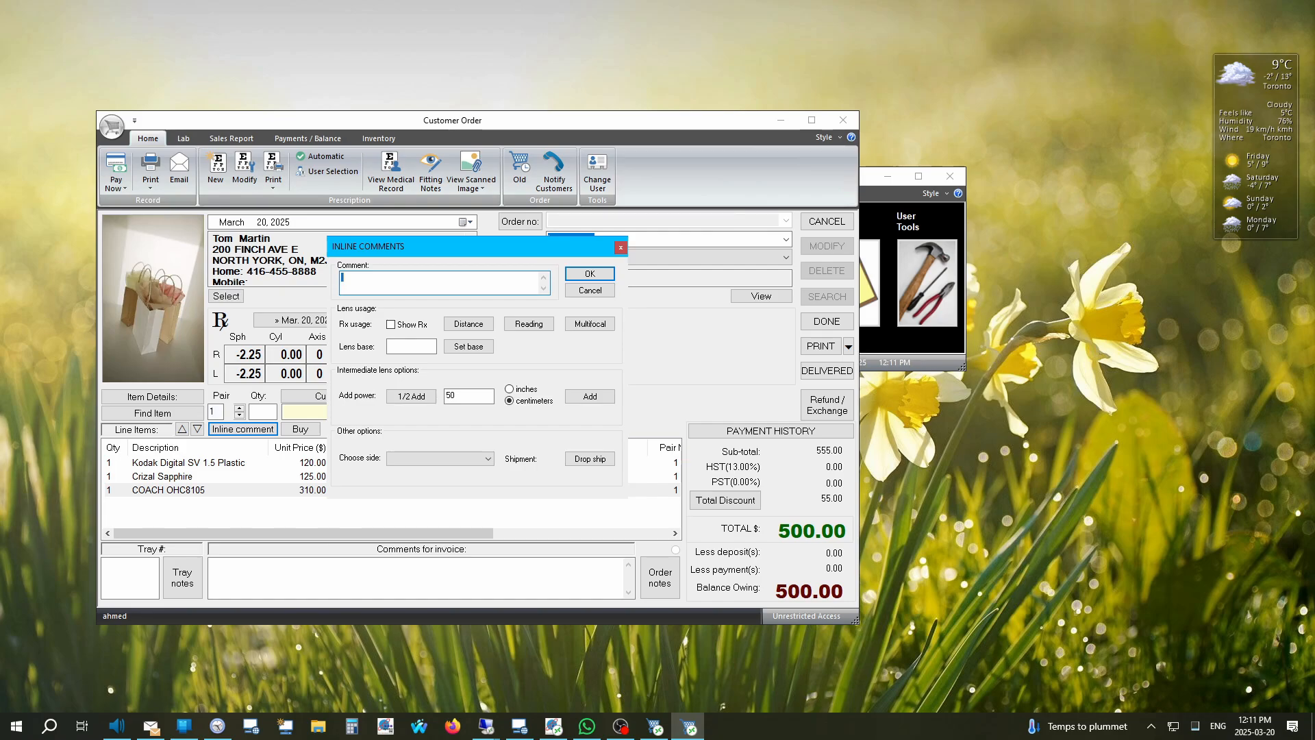
type("LIMITED WARRANTY")
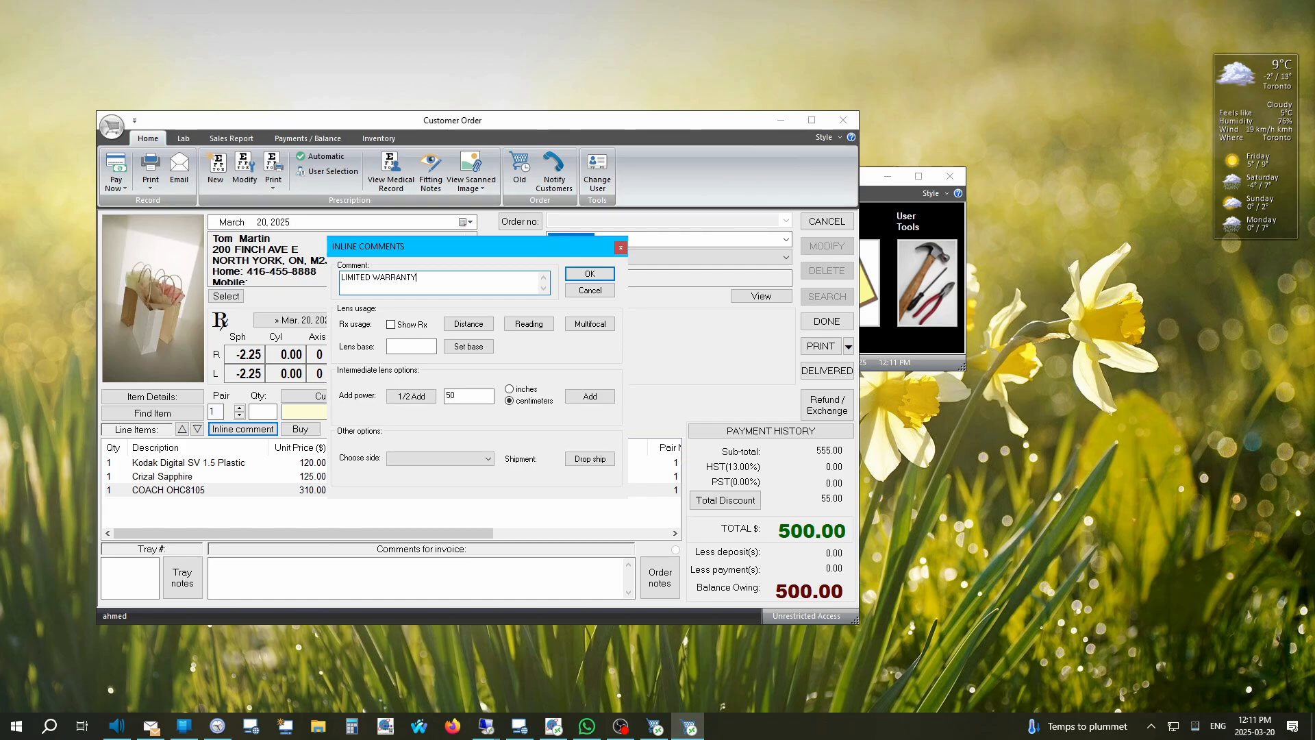
type(" 1YR")
key("BackSpace")
key("BackSpace")
key("BackSpace")
type("6MO")
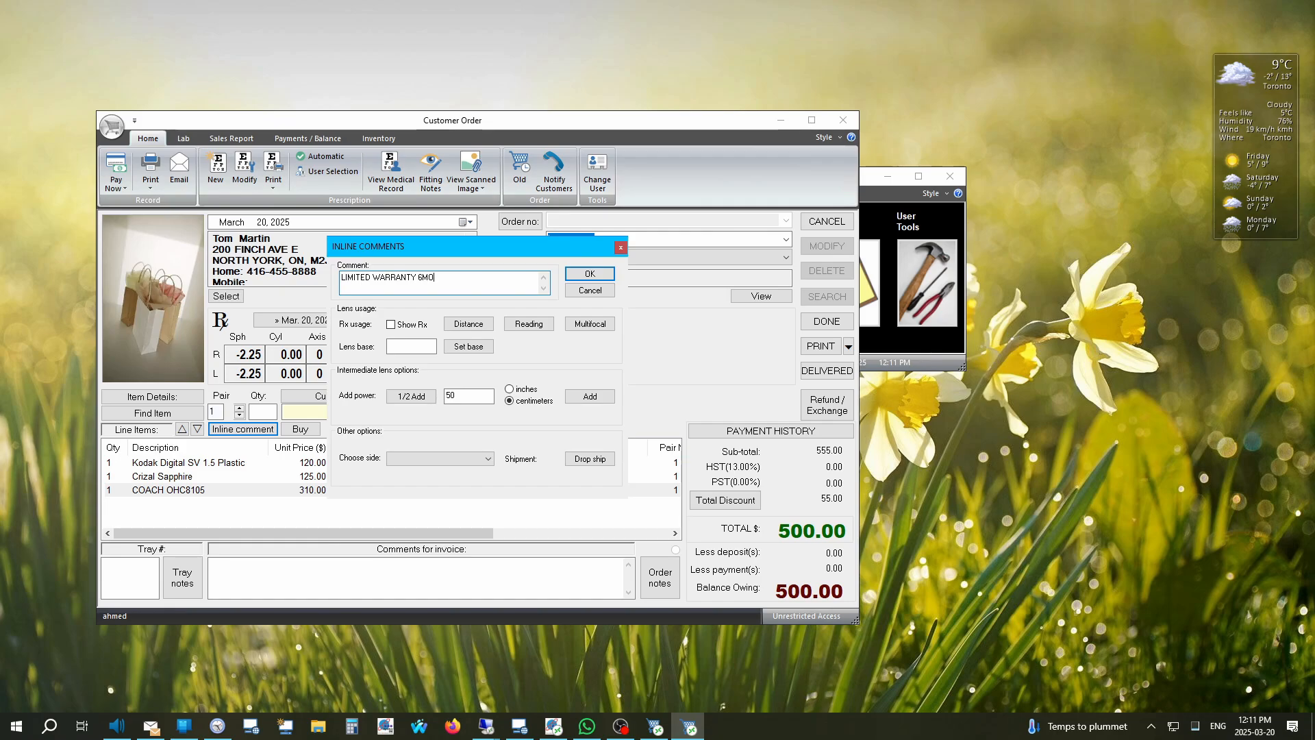
left_click(588, 274)
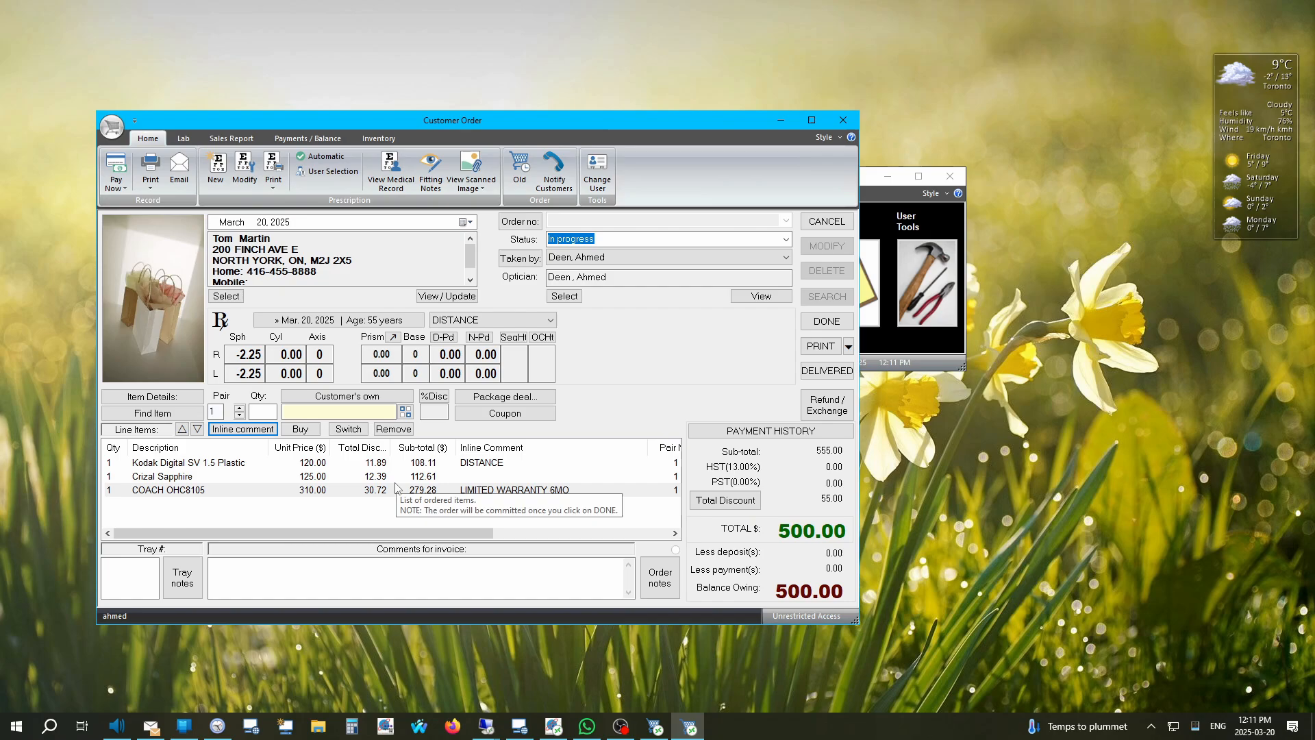
left_click(279, 579)
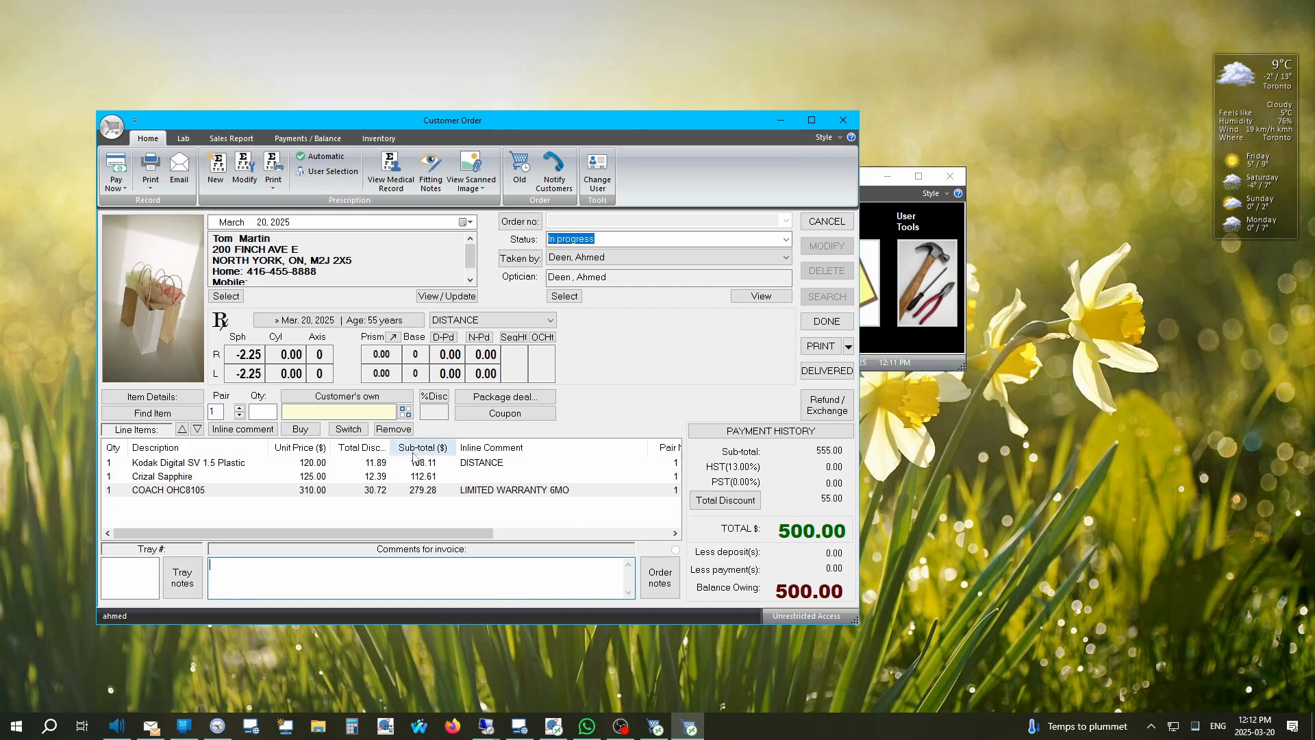
Step: Enter 320 in the order's Tray # field
left_click(130, 572)
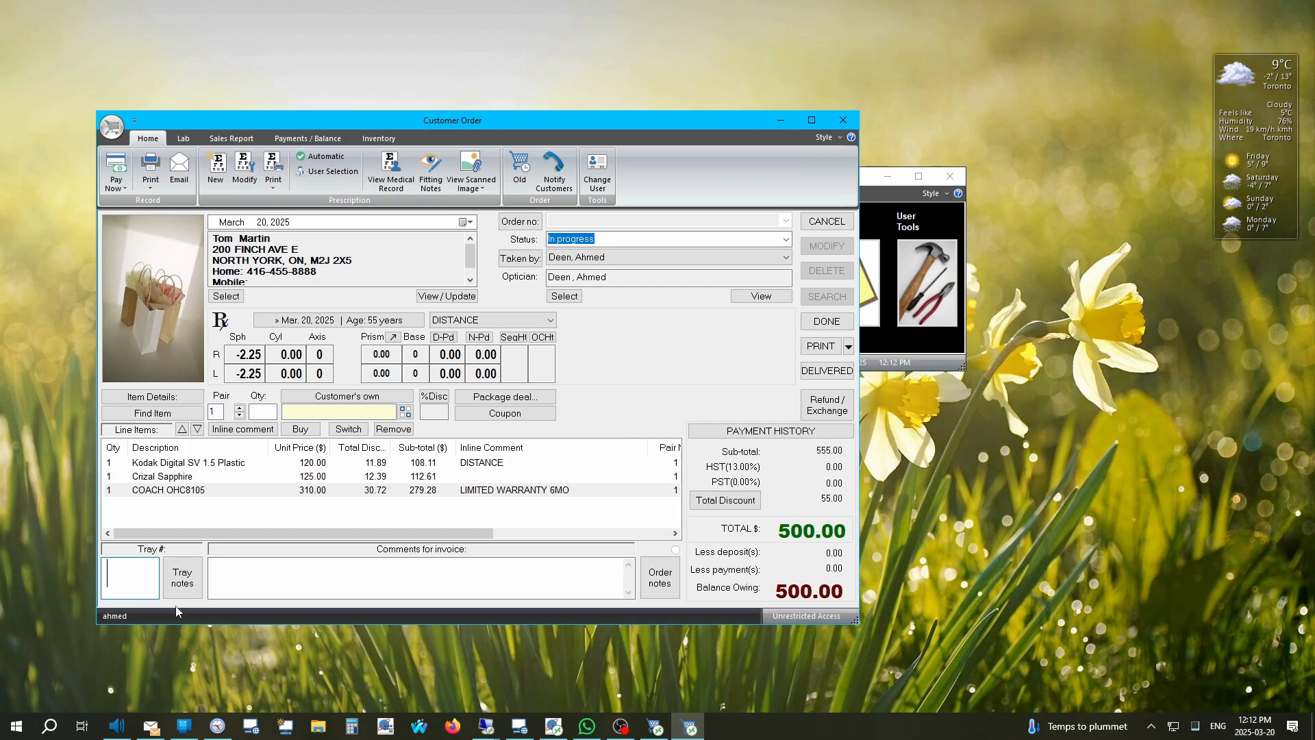
type("320")
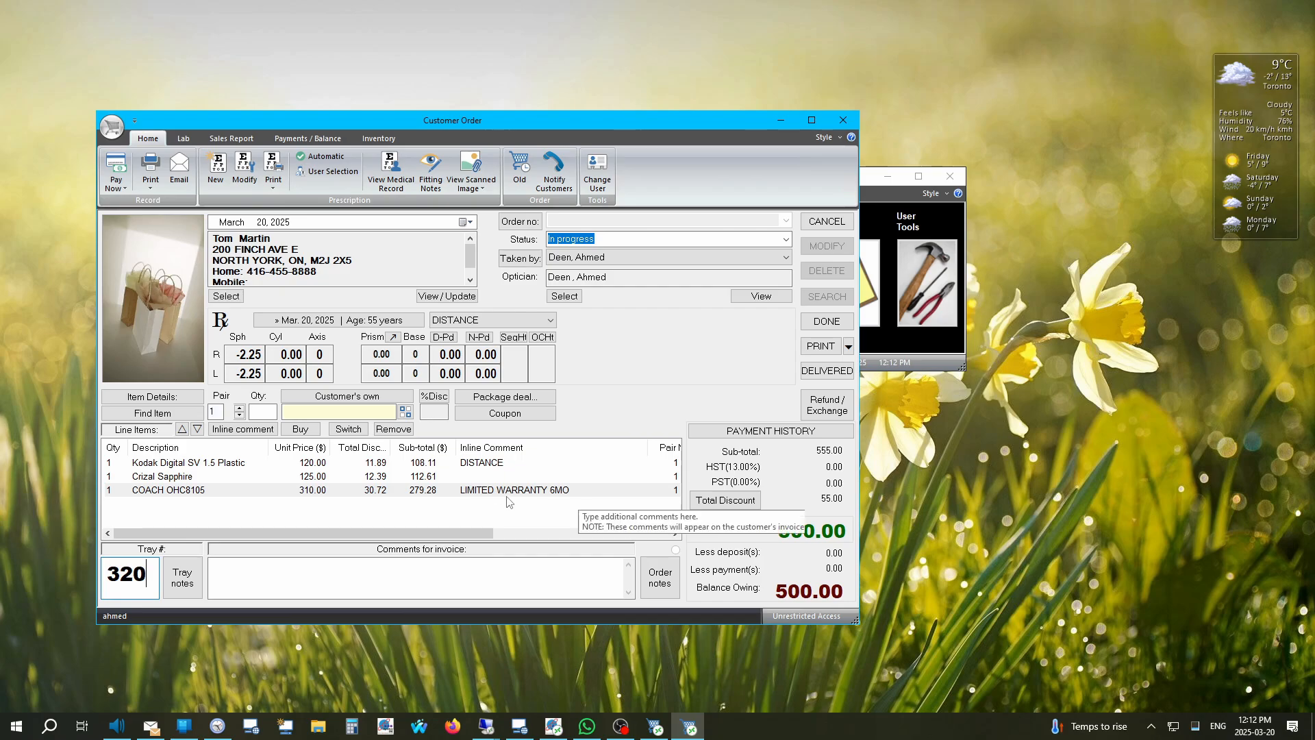
left_click(418, 577)
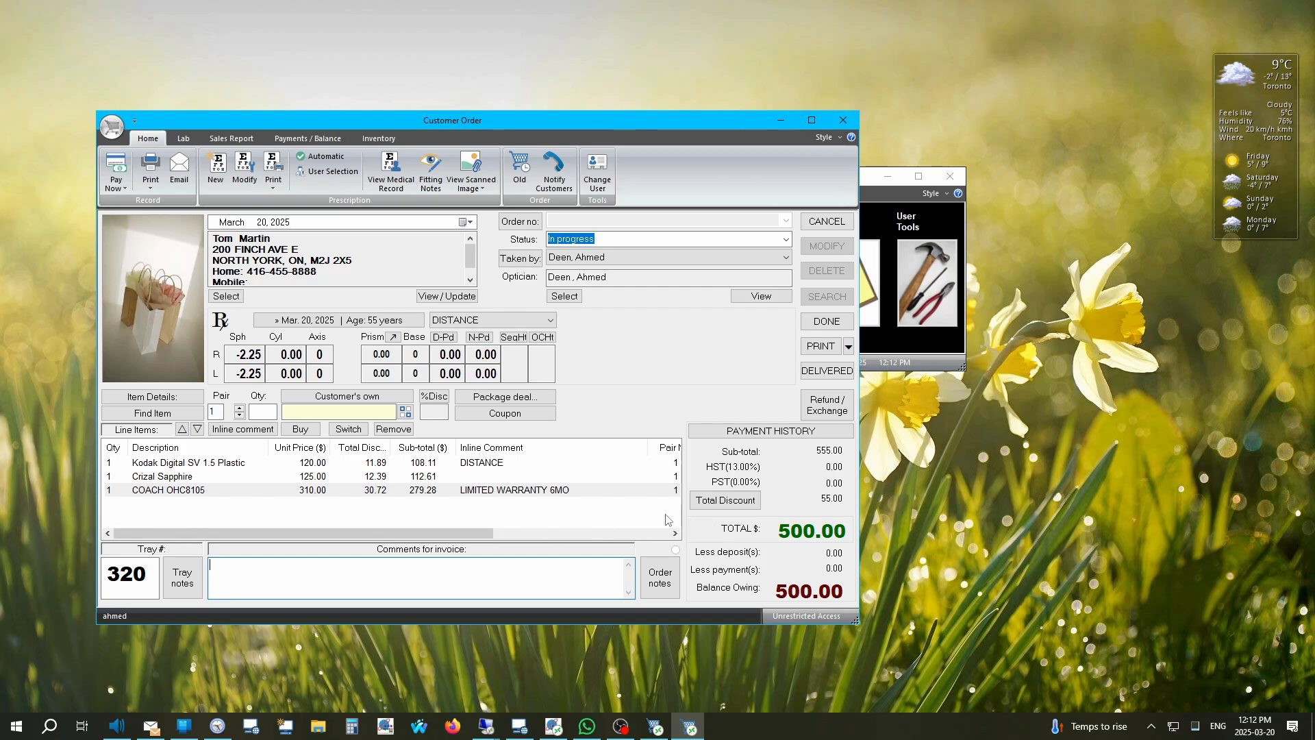
Step: Add a CUSTOMER COMPLAINT order note saying the customer is very picky about frame fit
left_click(670, 578)
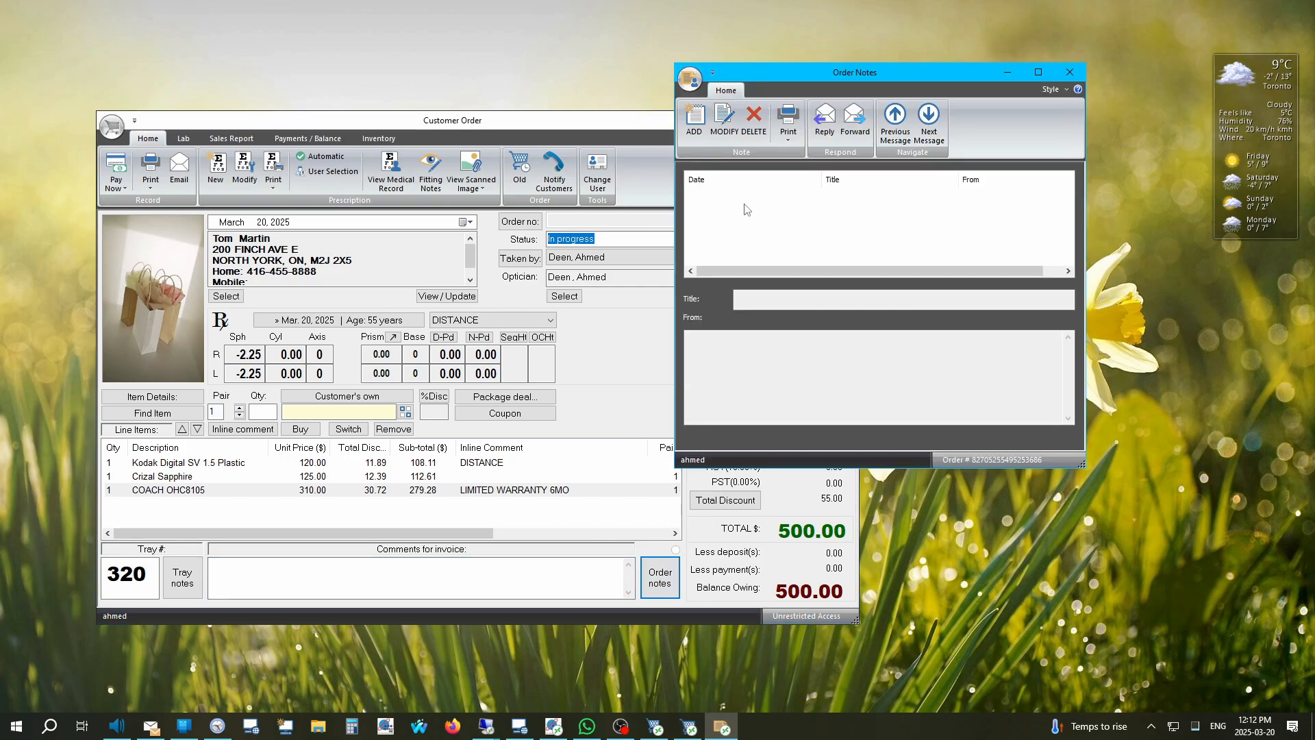
left_click(694, 118)
left_click(775, 300)
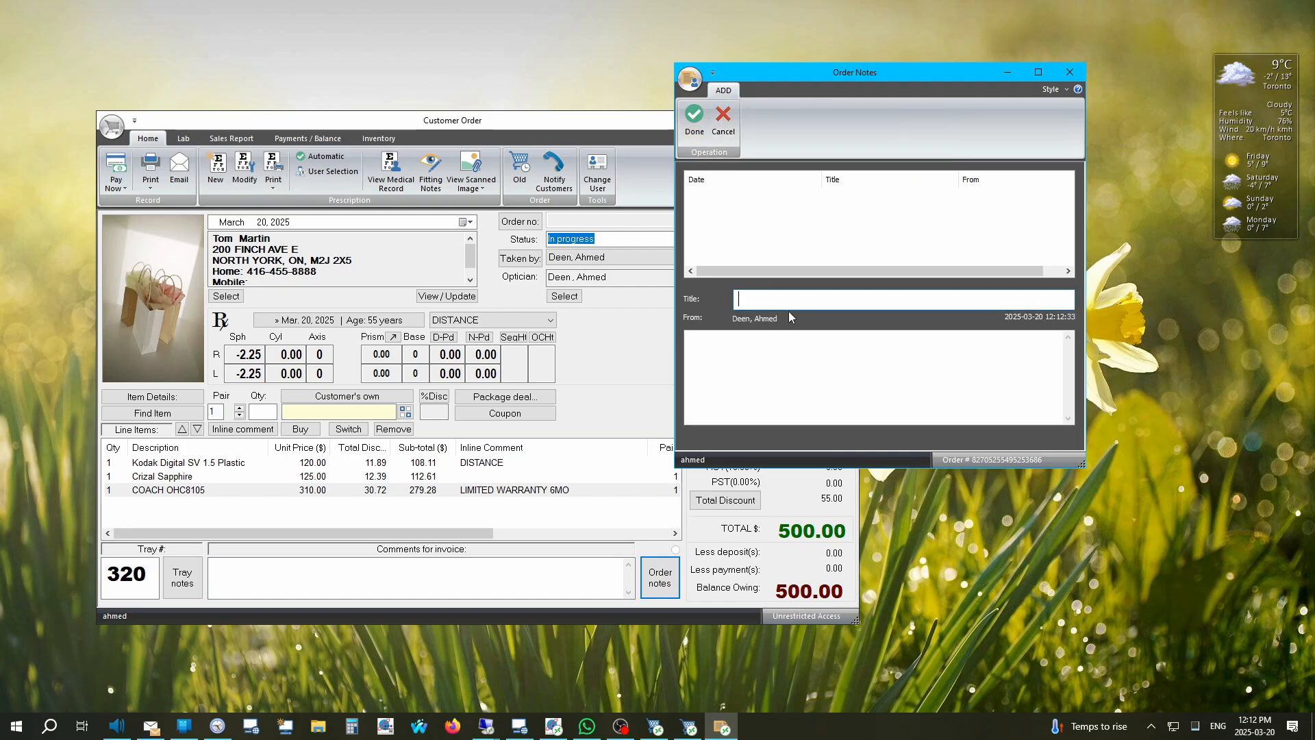
type("cUSTOM")
key("BackSpace")
key("BackSpace")
key("BackSpace")
key("BackSpace")
key("BackSpace")
key("BackSpace")
type("CUSTOMER COMPLAIUN")
key("BackSpace")
type("IN")
type("CUSTEOM")
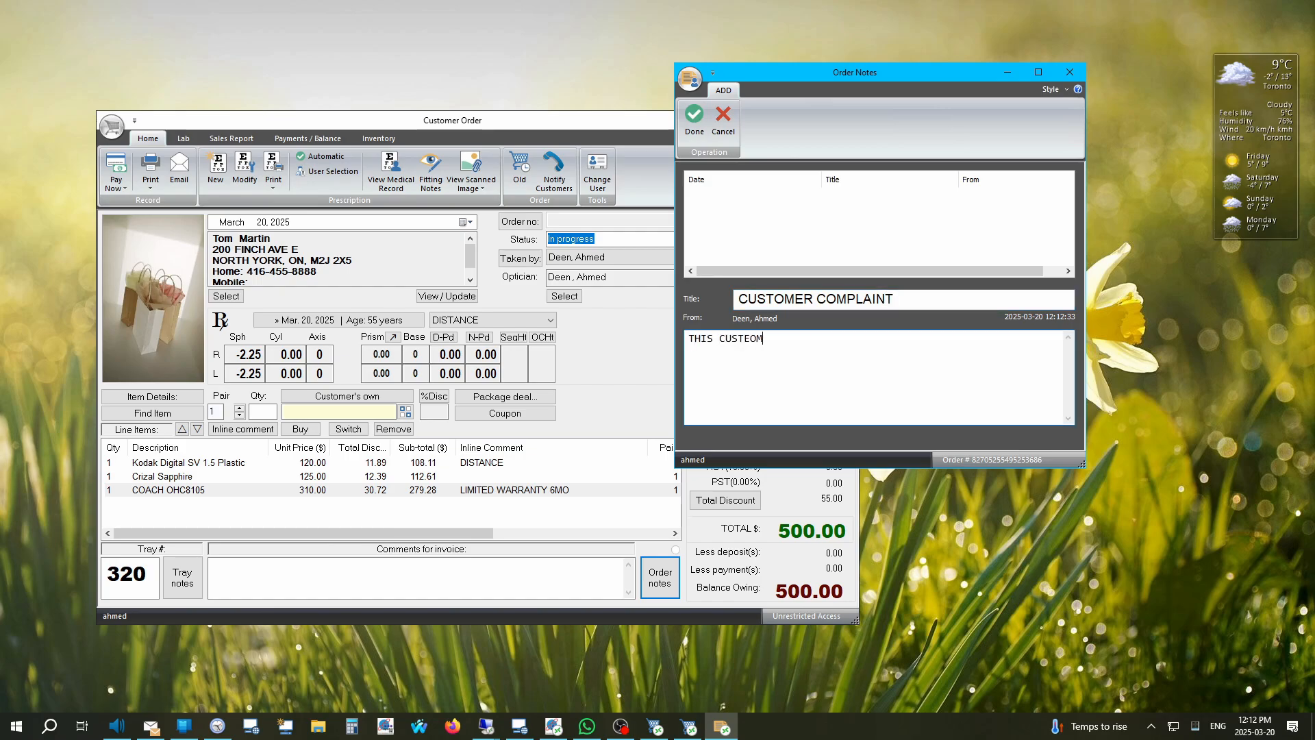
type("ER IS VERY PICKY ABOUT THE WAY THE FRAME SITS.")
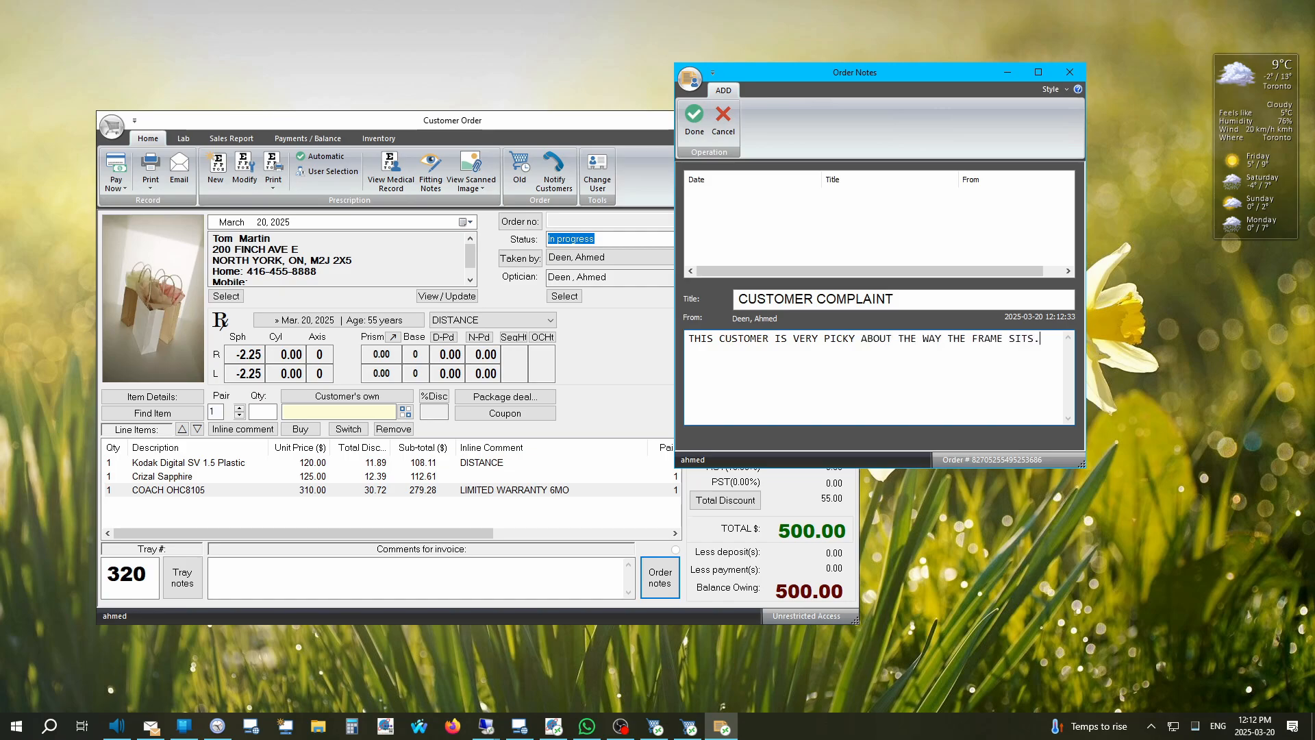
left_click(694, 120)
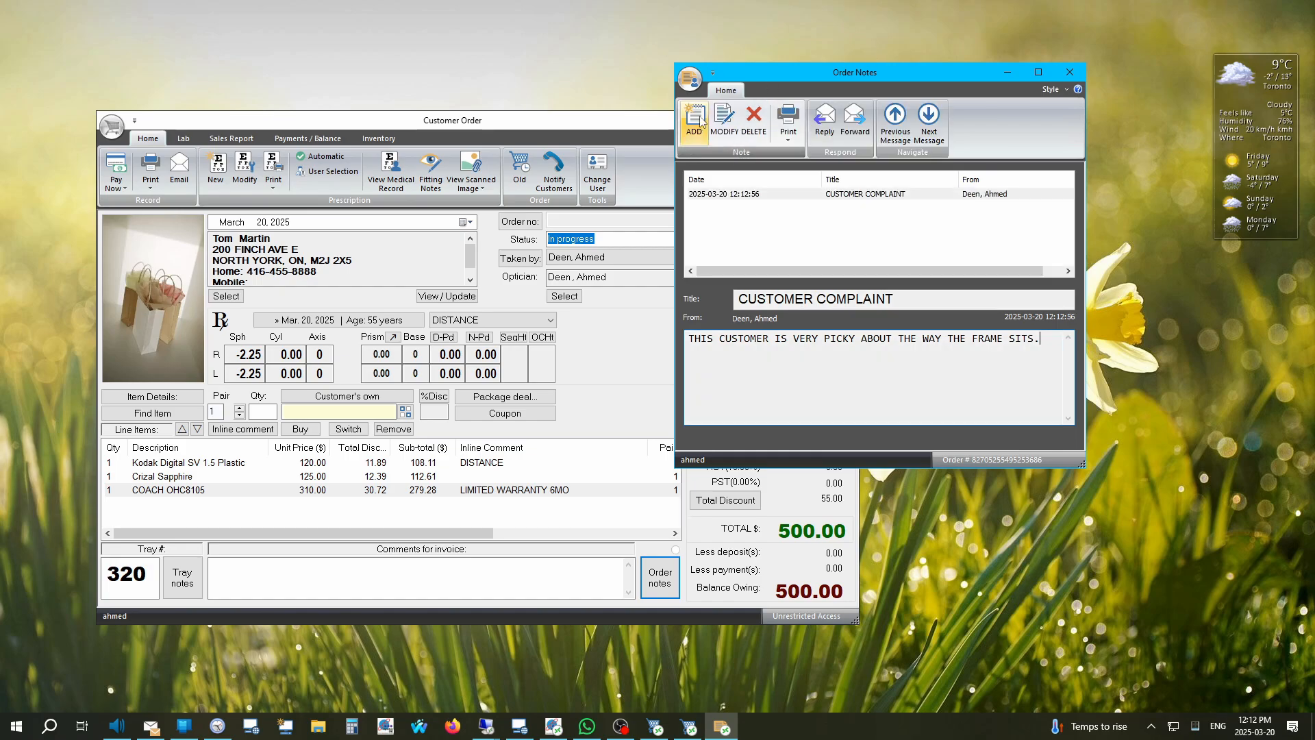
left_click(1072, 72)
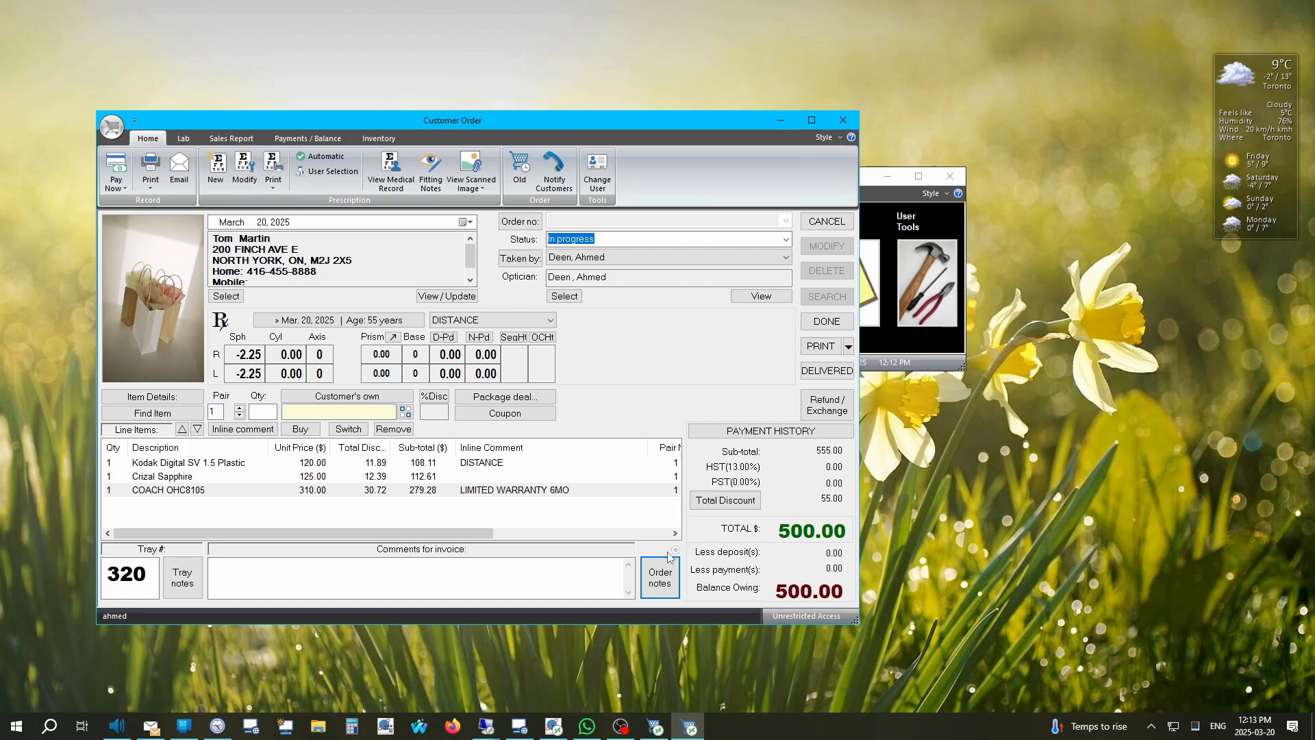
Step: Reopen the order notes to confirm the CUSTOMER COMPLAINT note was saved
left_click(660, 577)
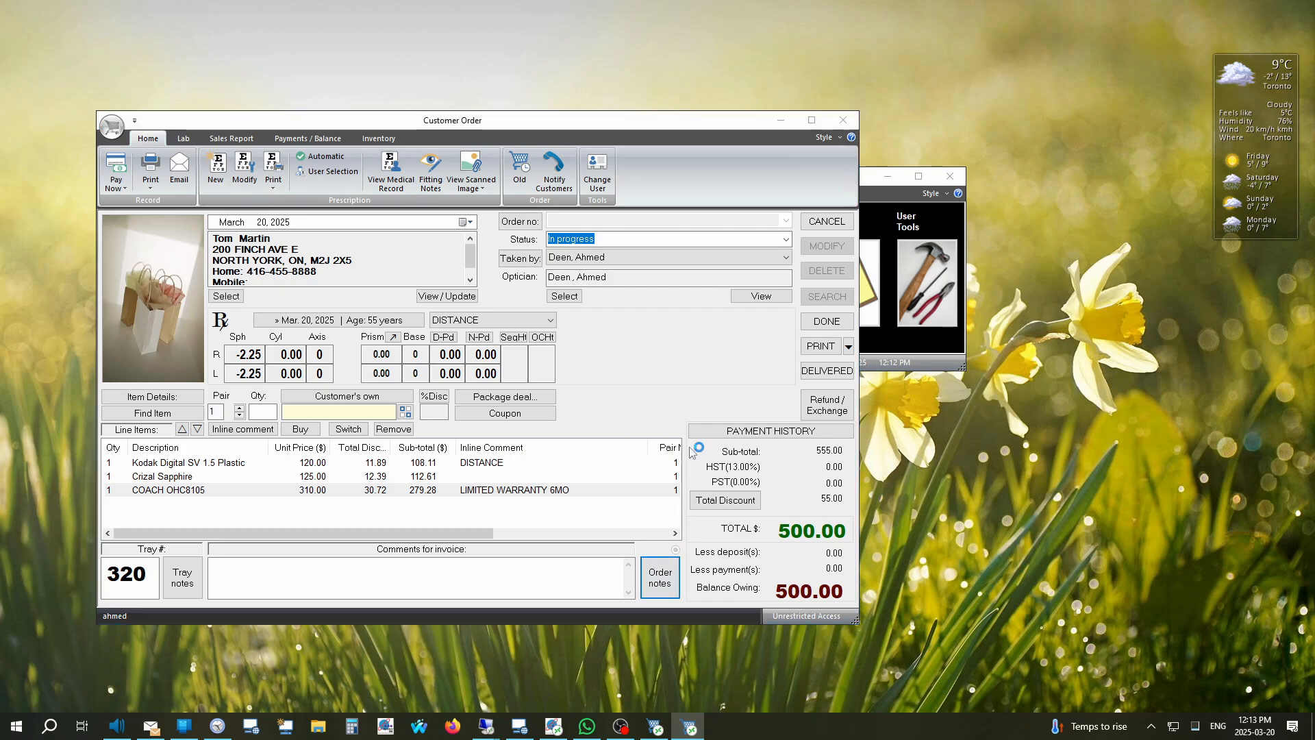
left_click(848, 195)
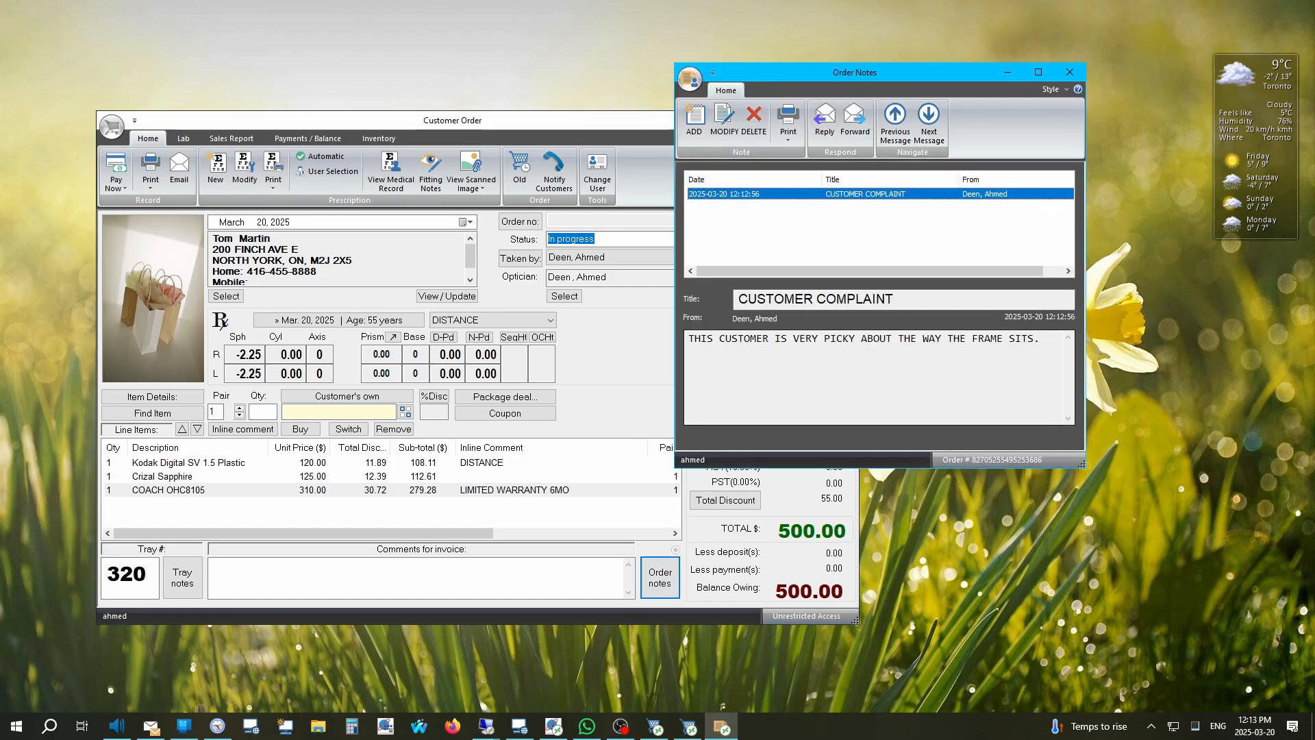
left_click(1070, 72)
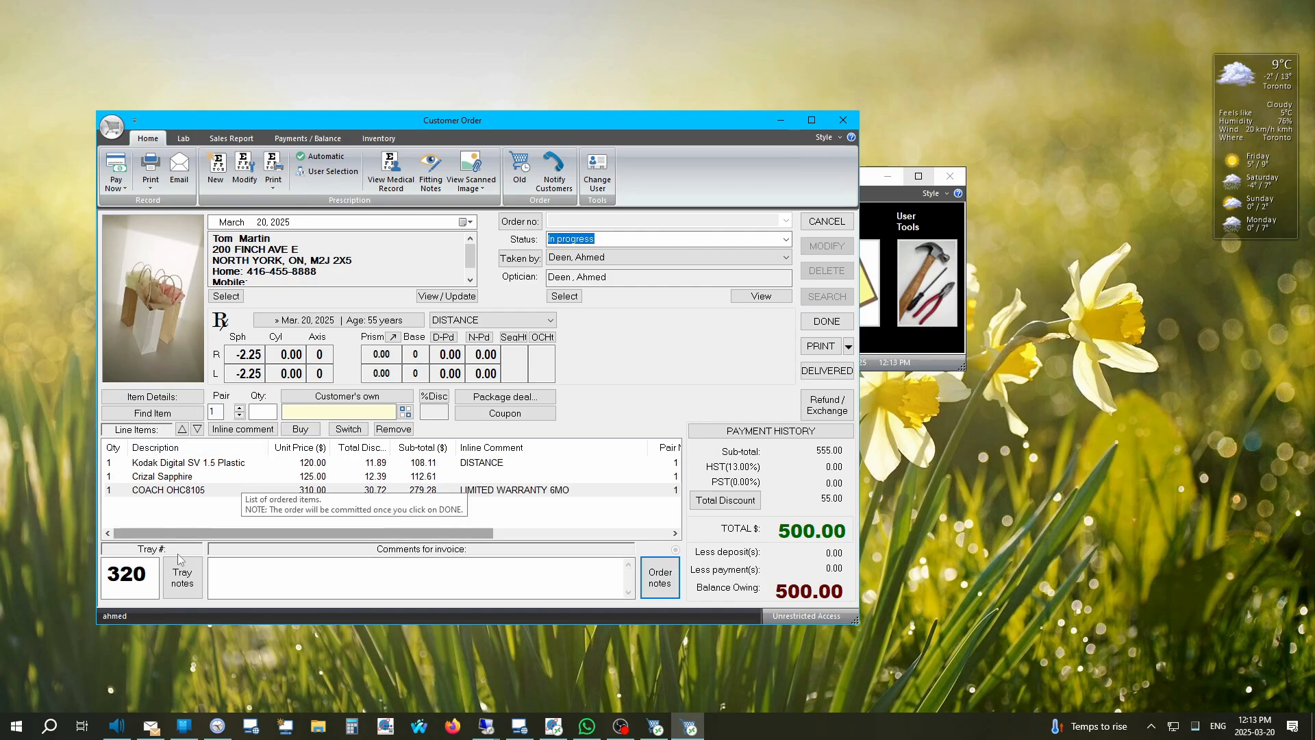
left_click(183, 579)
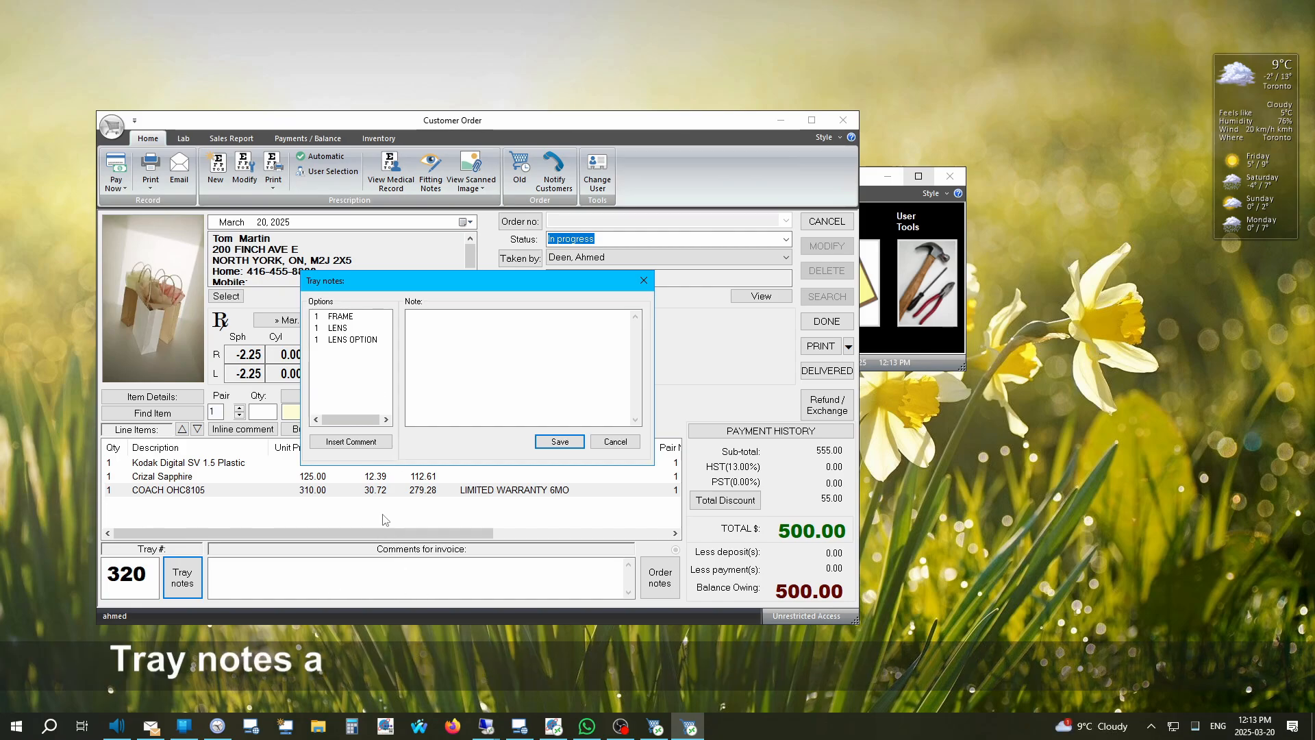
left_click(341, 316)
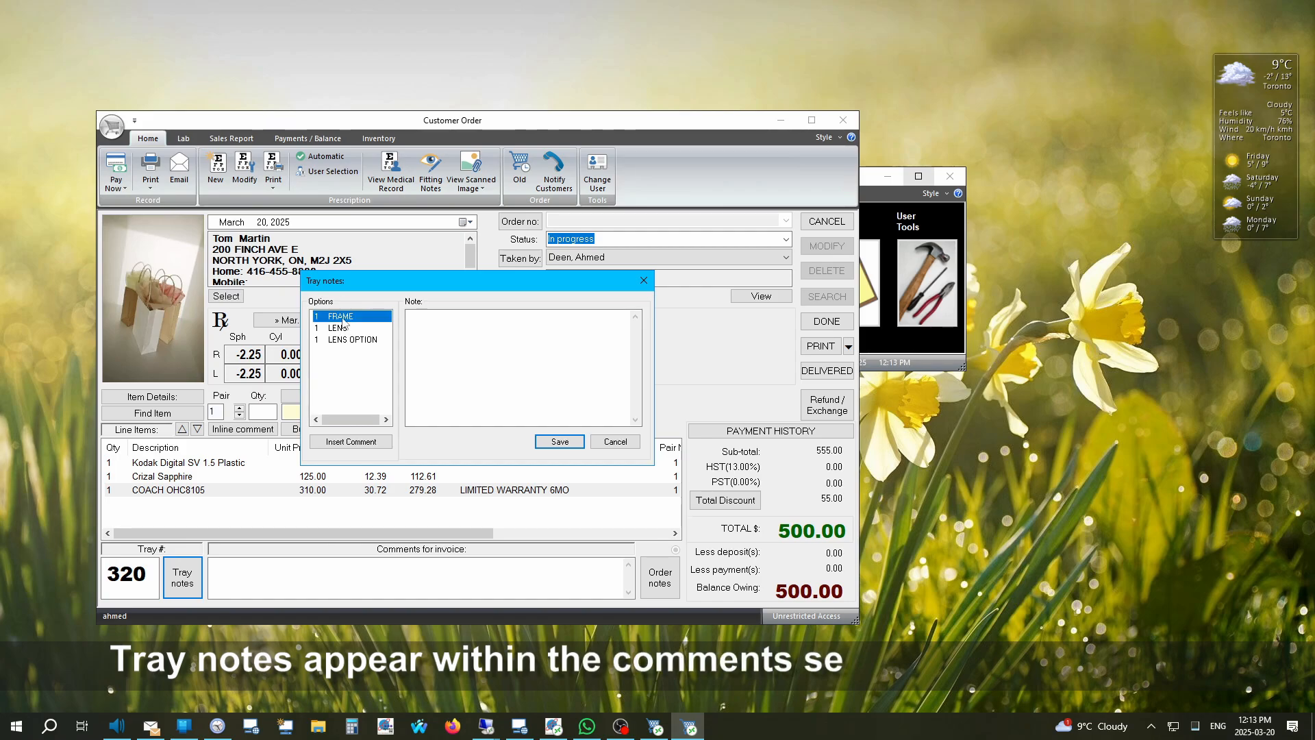
left_click(350, 441)
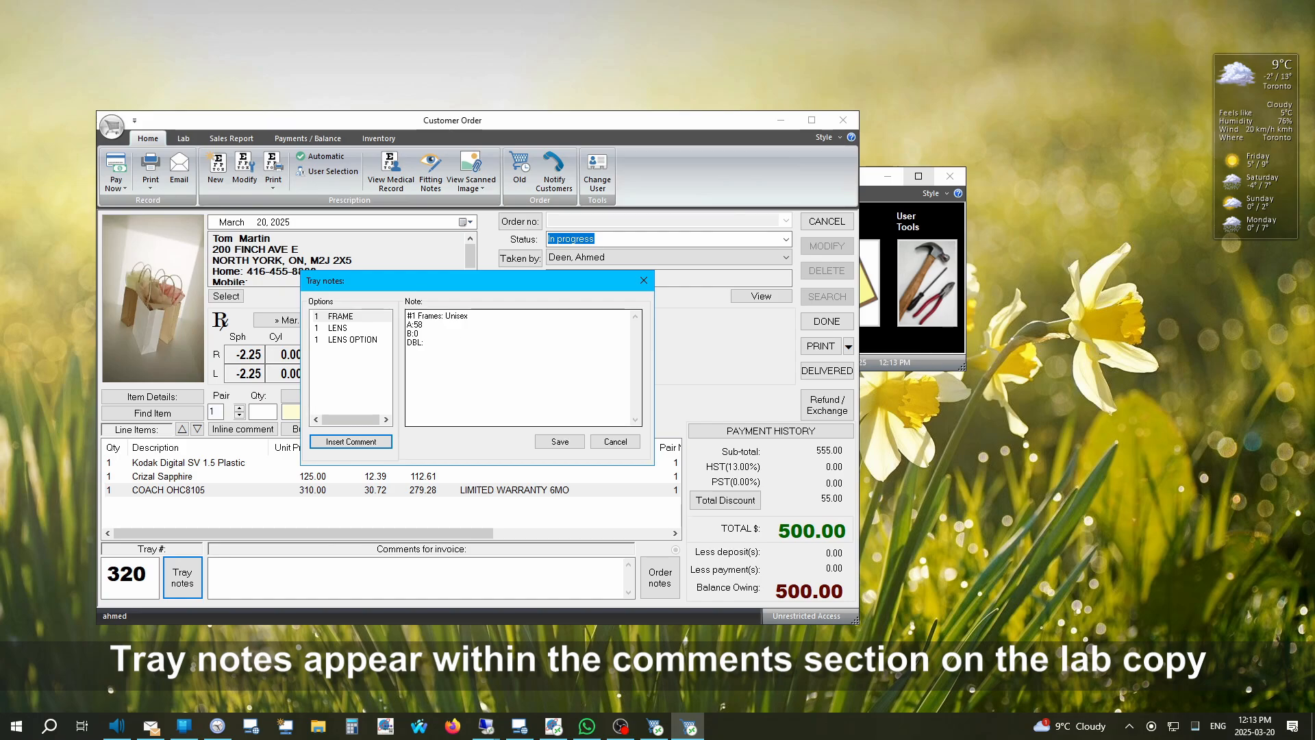
key("Tab")
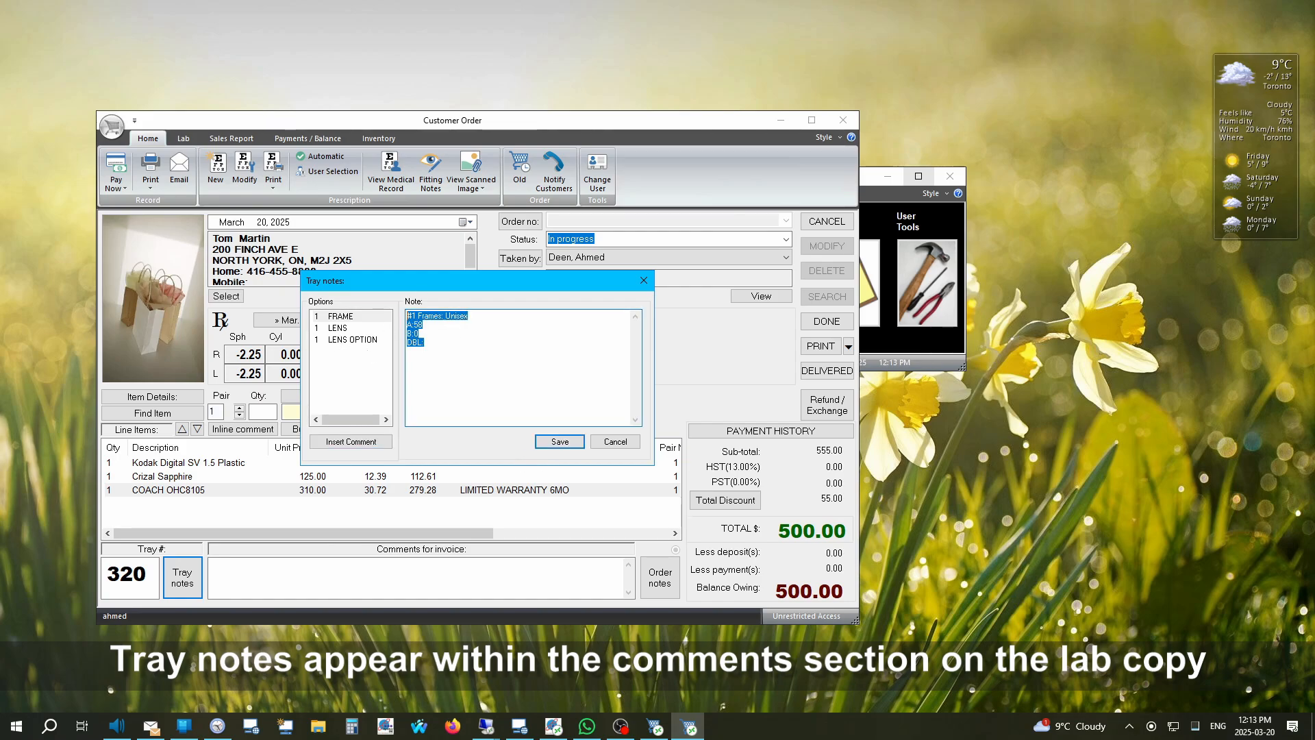
left_click(615, 441)
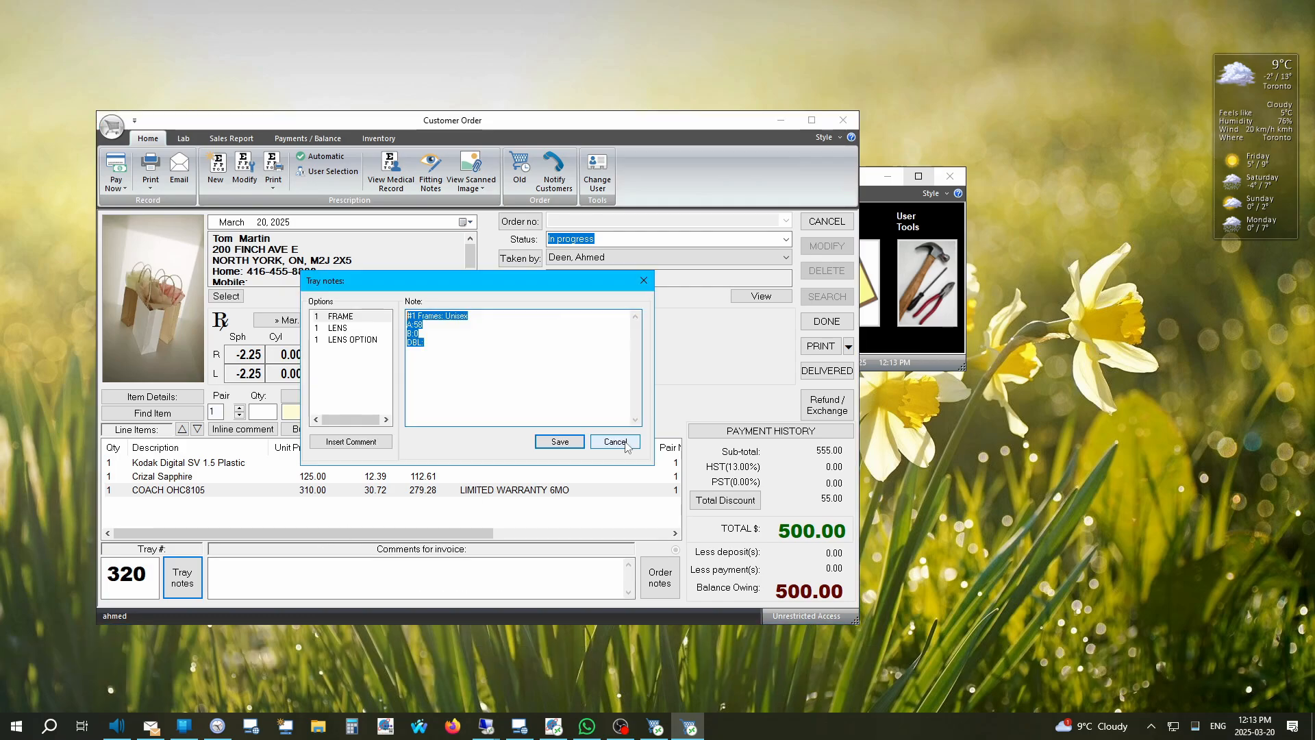
left_click(626, 446)
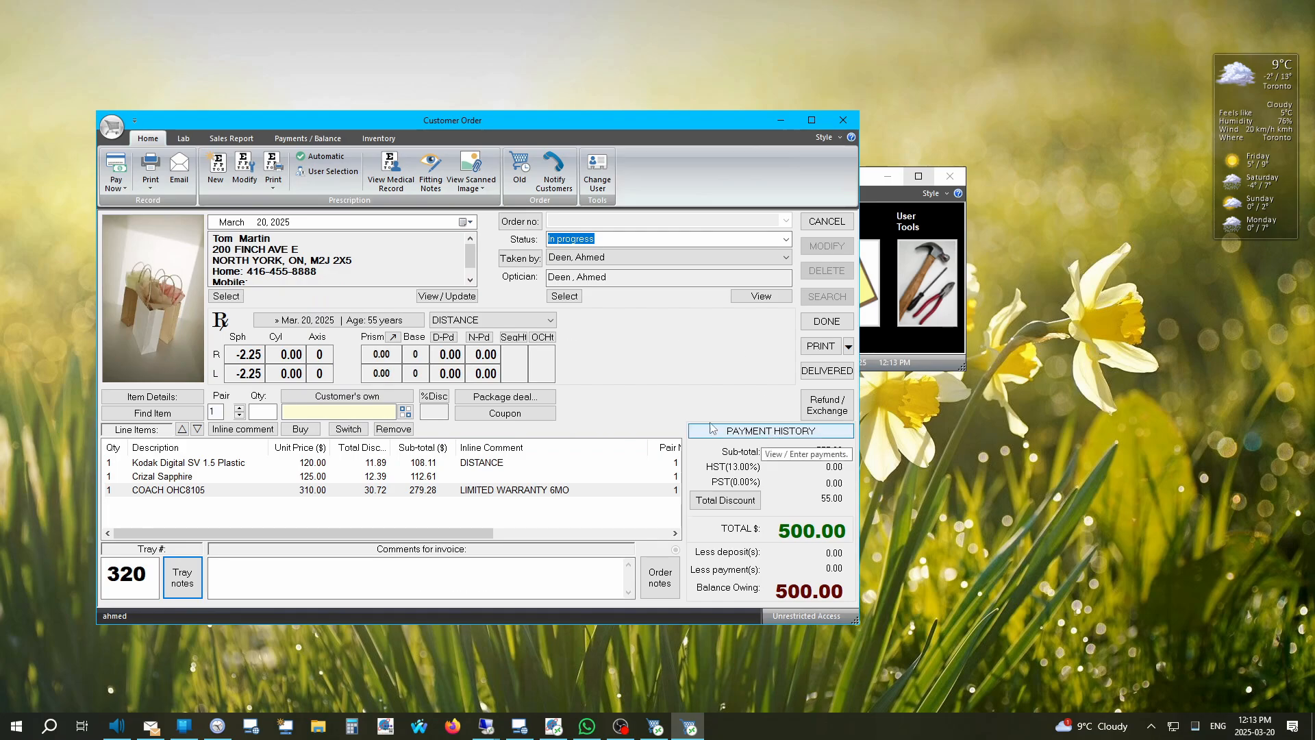
Step: Replace the suggested 250.00 with a 200.00 Visa deposit in Payment History, leaving 300.00 owing
left_click(743, 432)
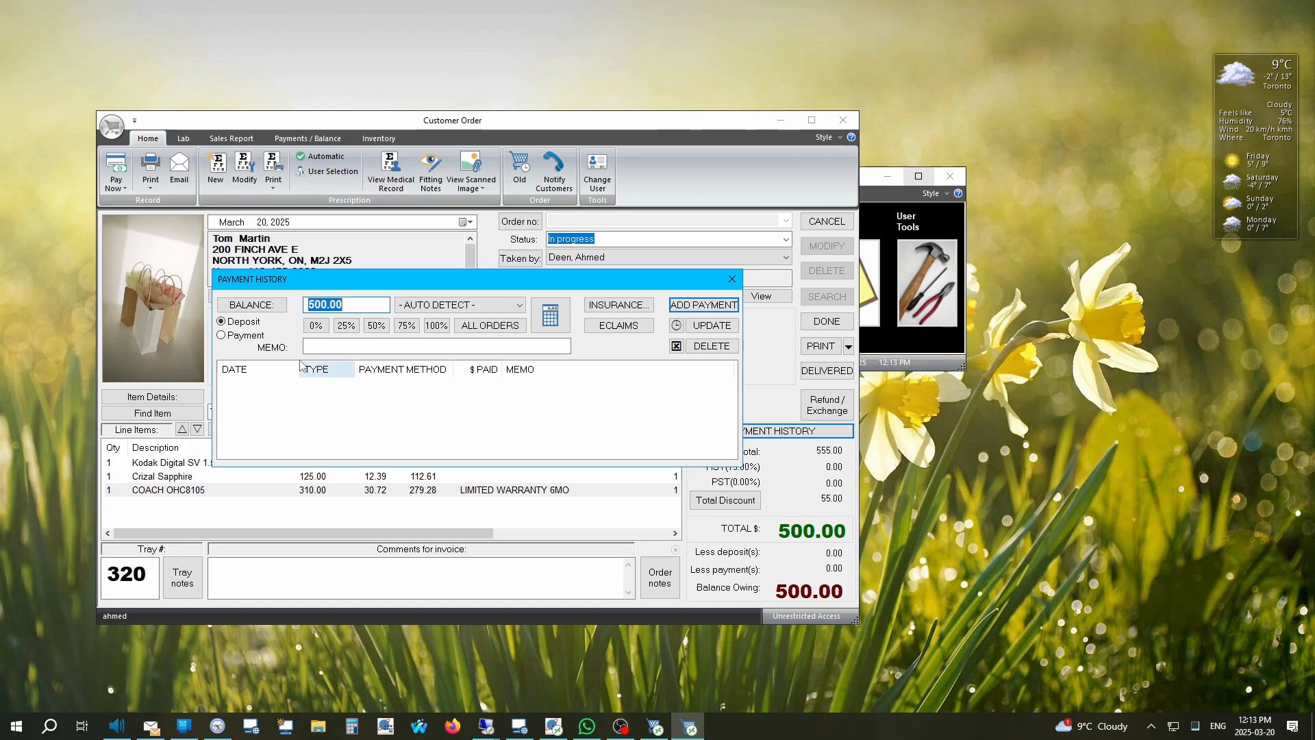
left_click(382, 324)
triple_click(360, 305)
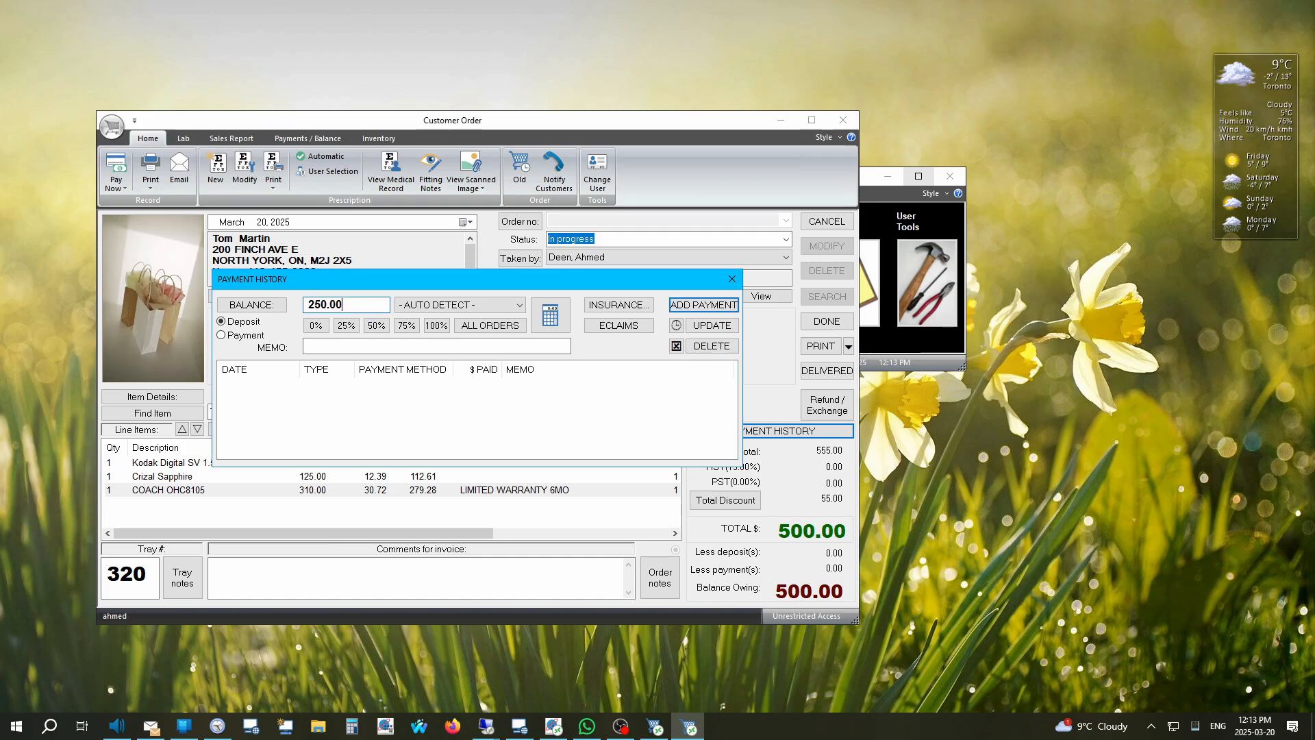
left_click_drag(343, 305, 281, 304)
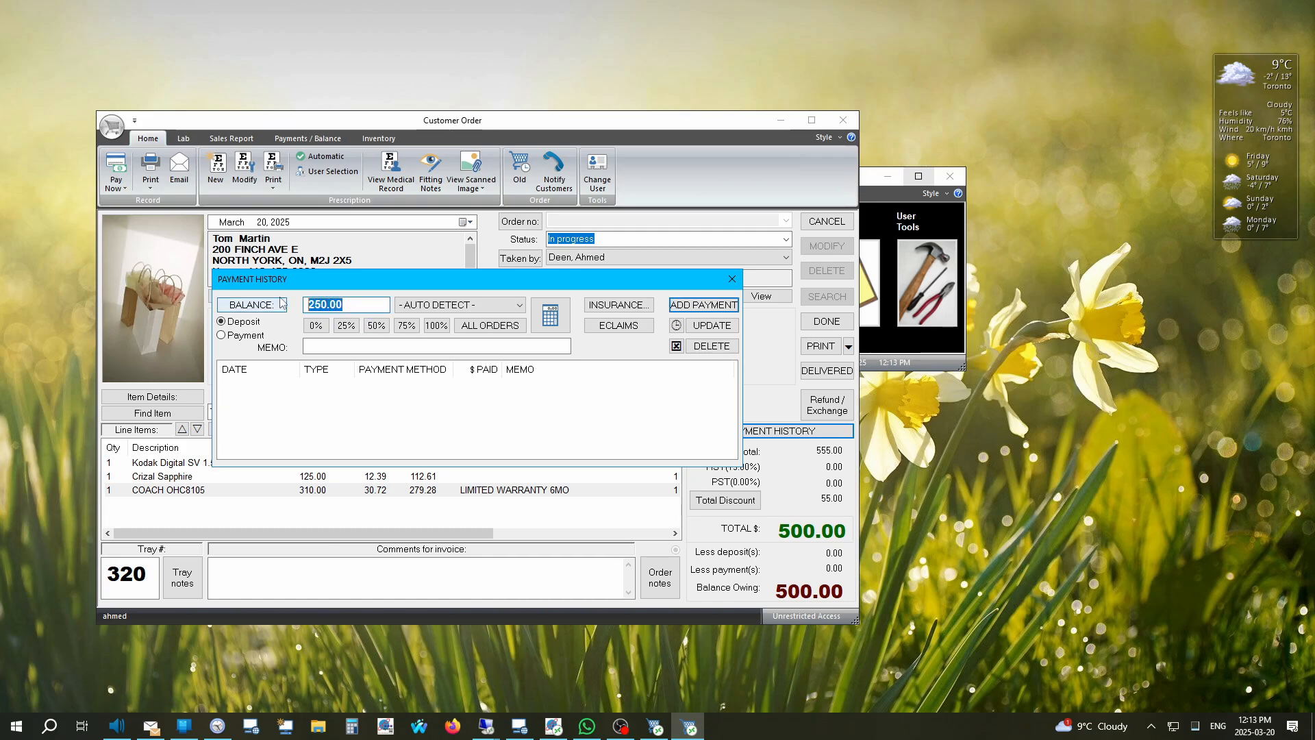
type("200")
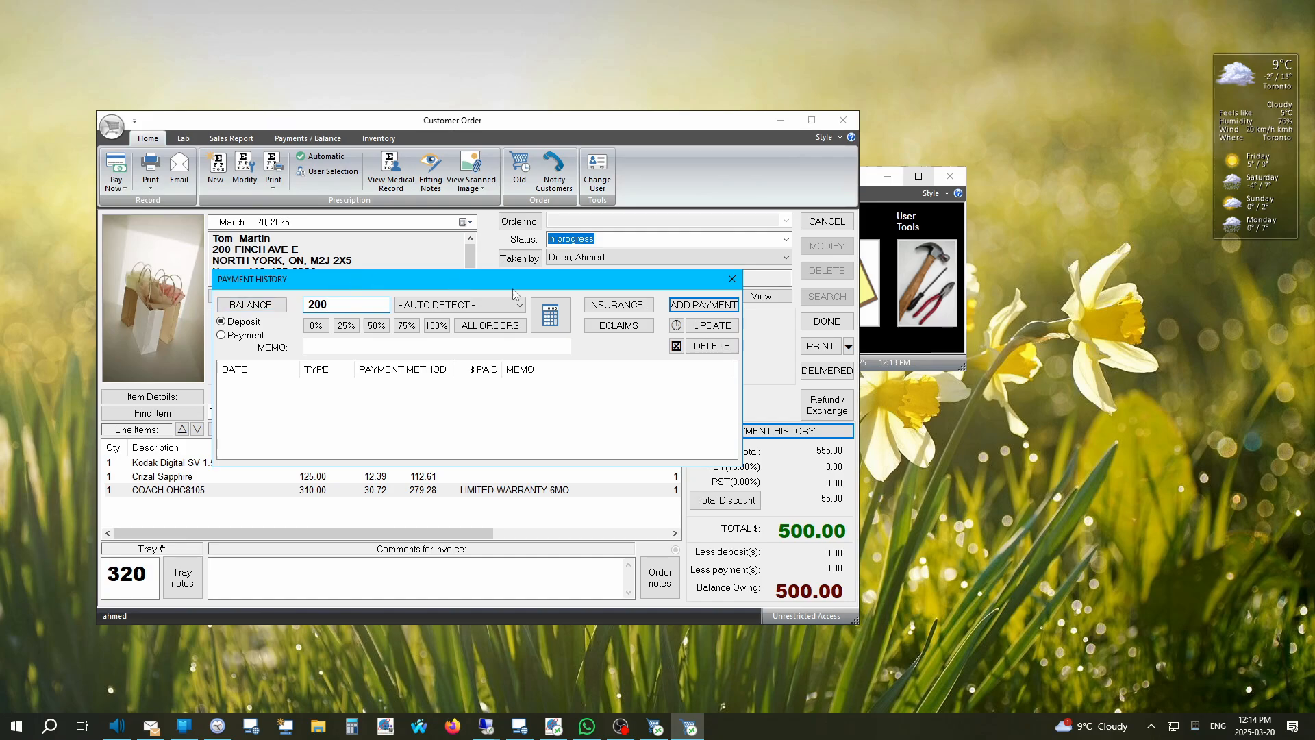
left_click(460, 310)
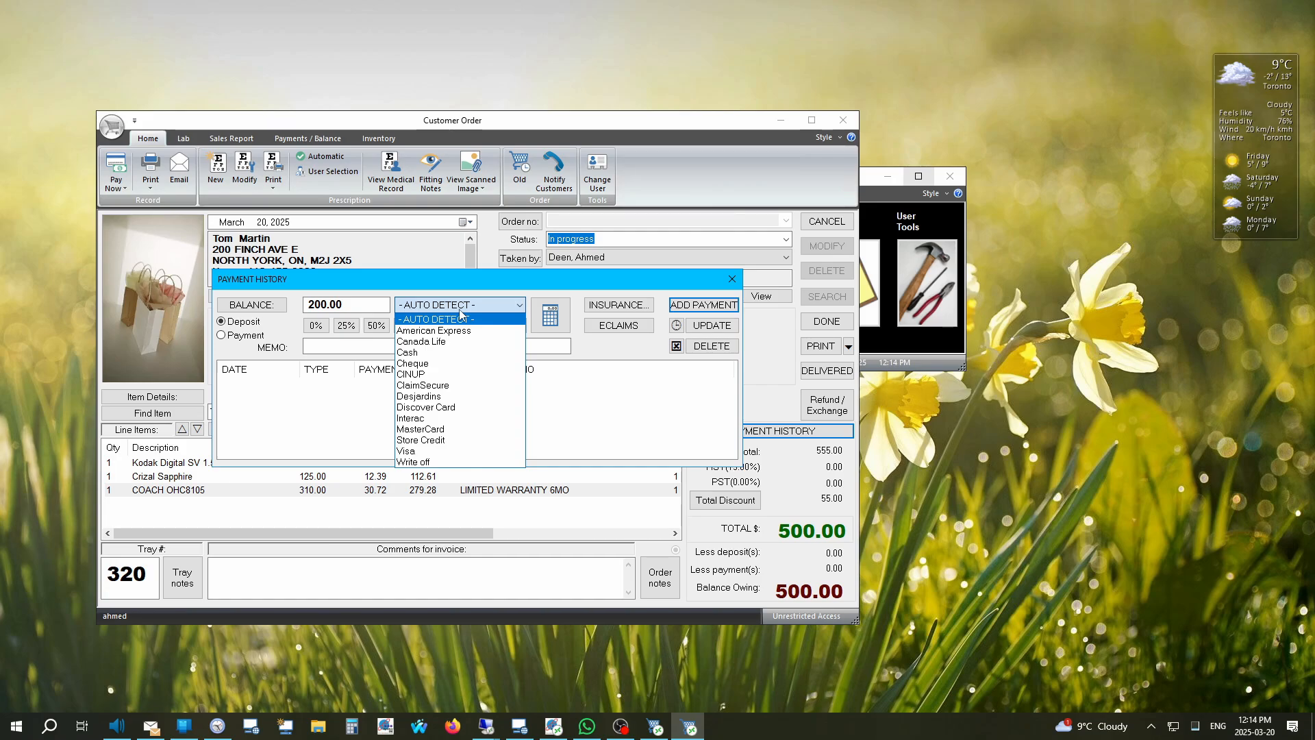
left_click(429, 418)
left_click(507, 305)
key("v")
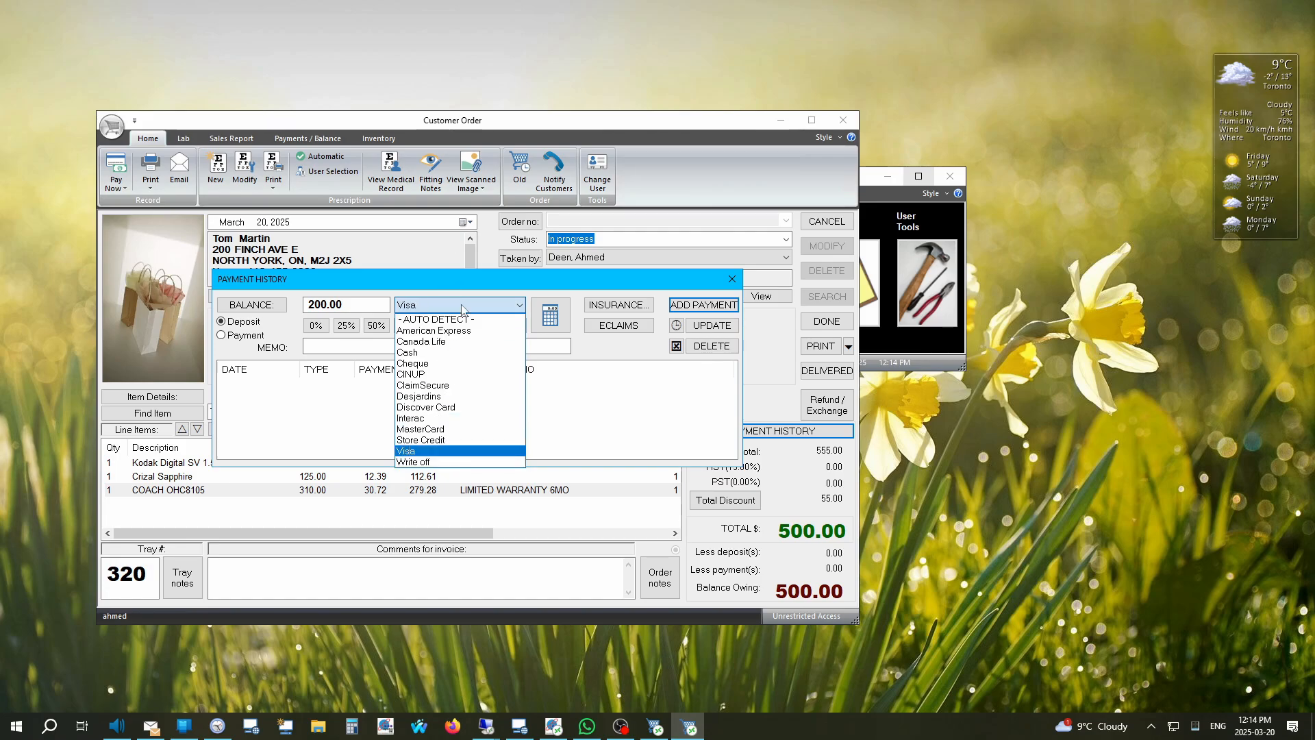
left_click(462, 307)
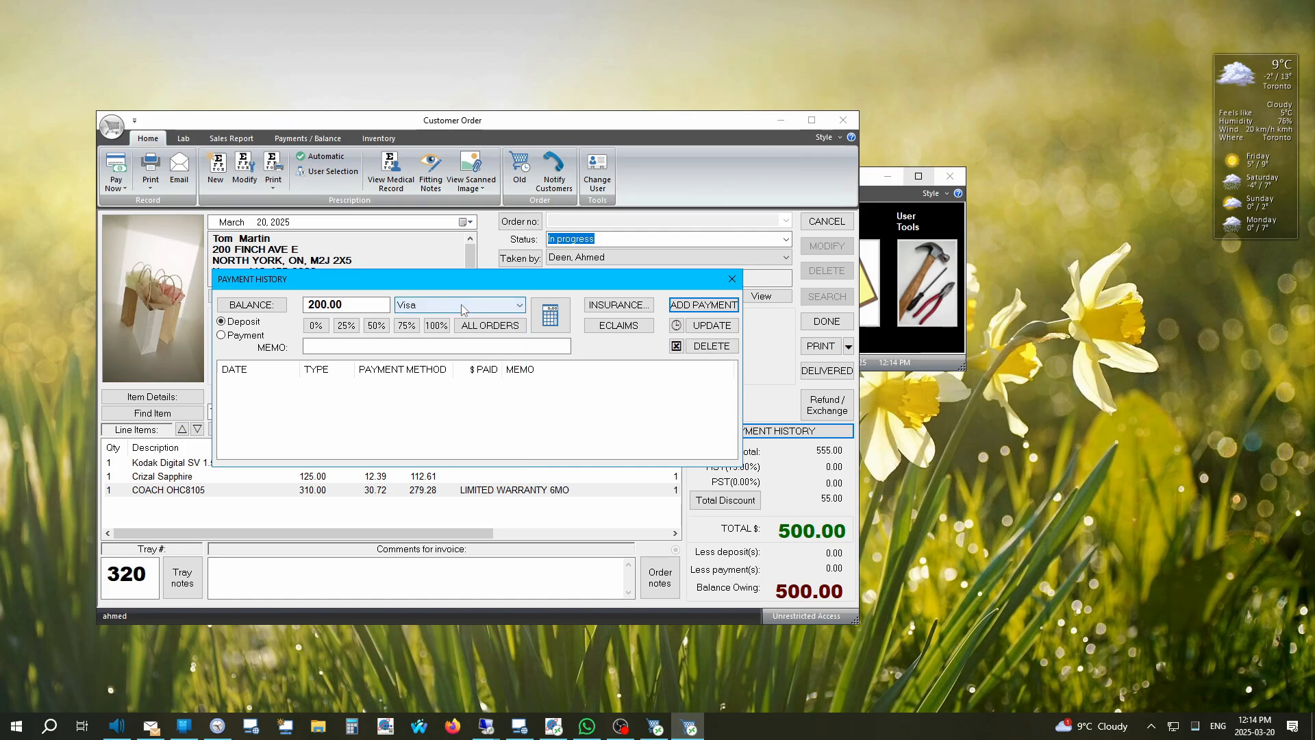
left_click(716, 310)
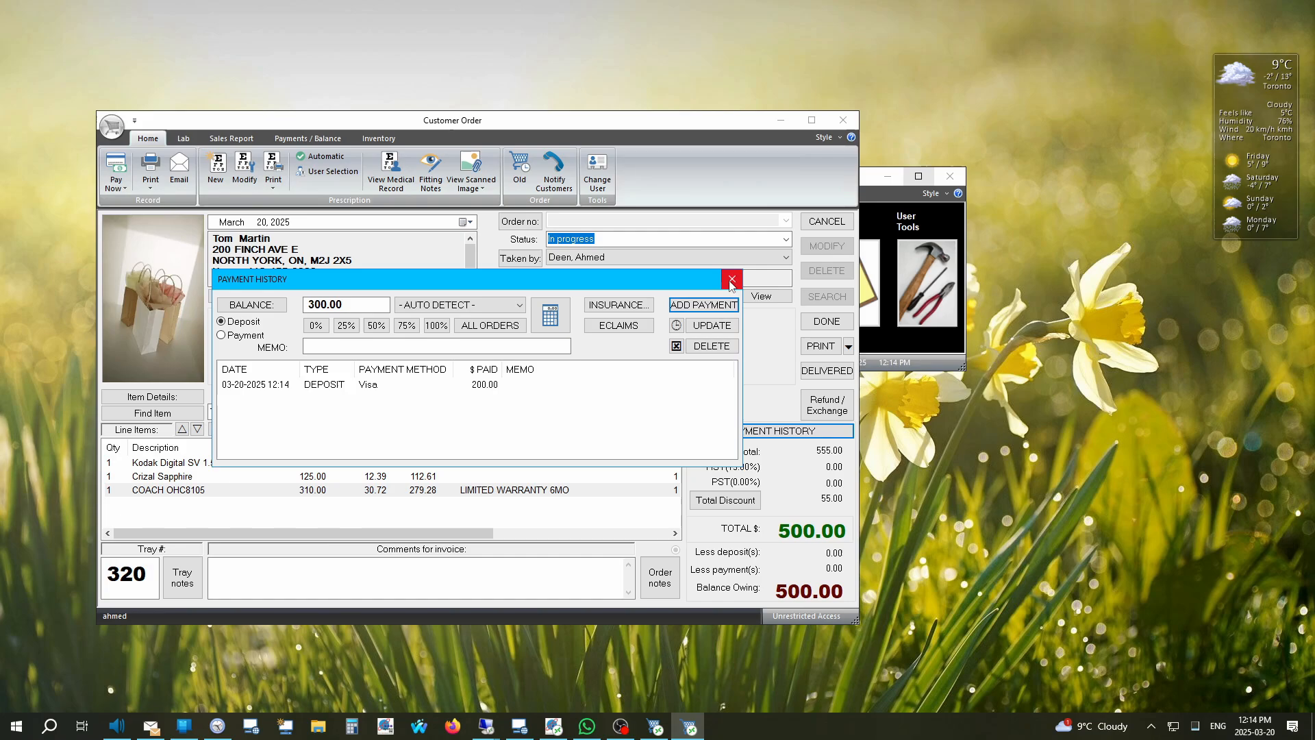
left_click(731, 280)
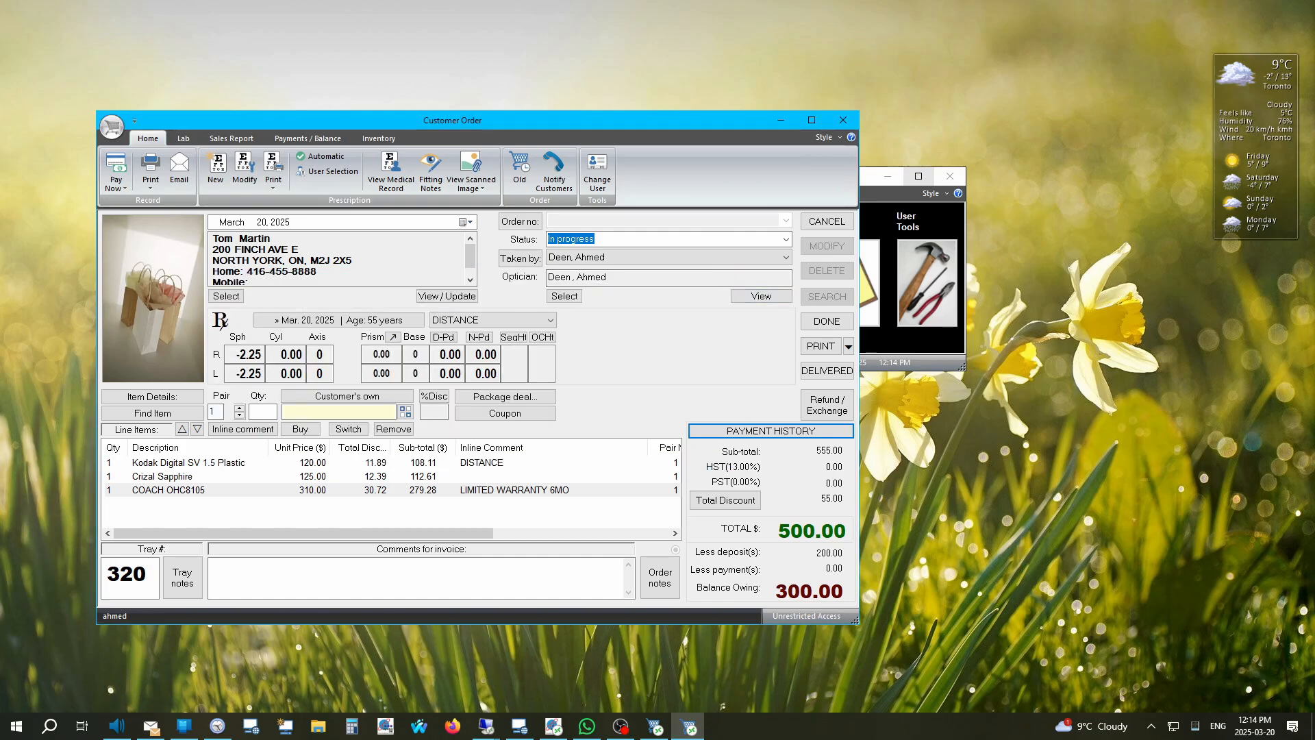
Step: Enter a distance PD of 62, split into 31.00 for each eye
left_click(810, 328)
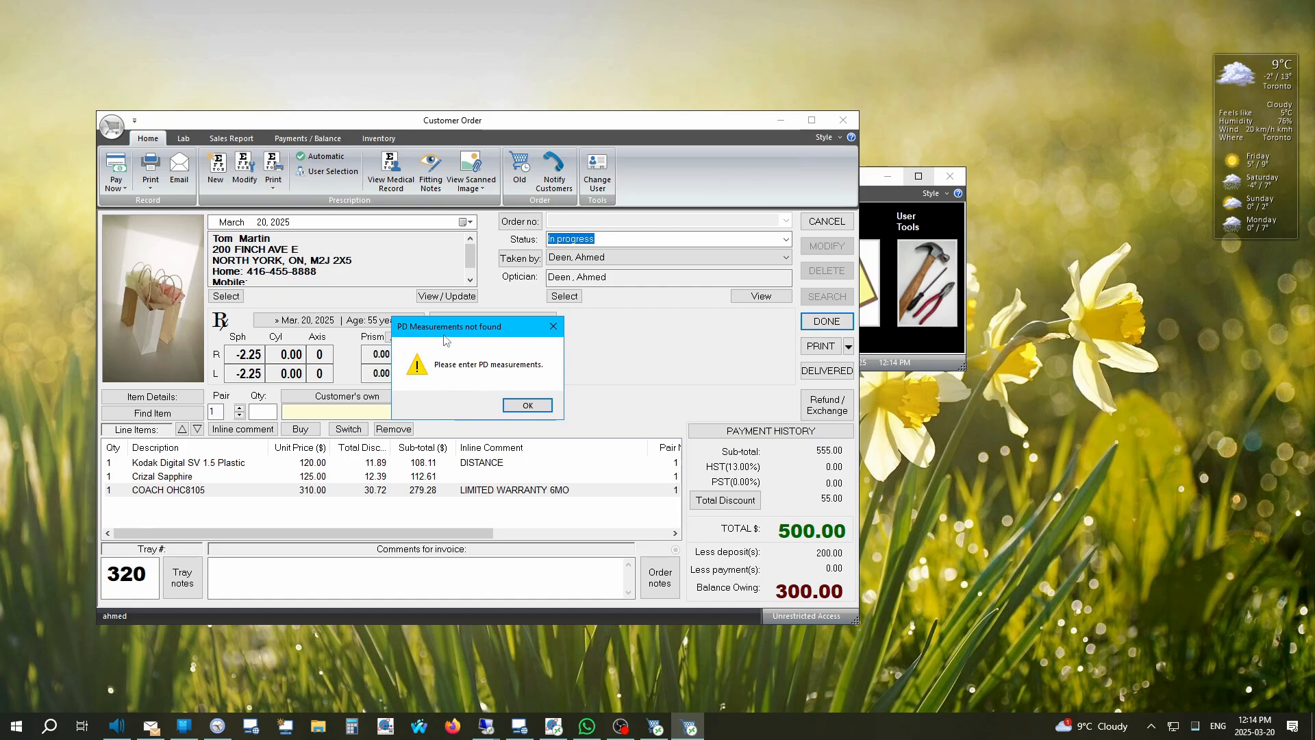
left_click(528, 405)
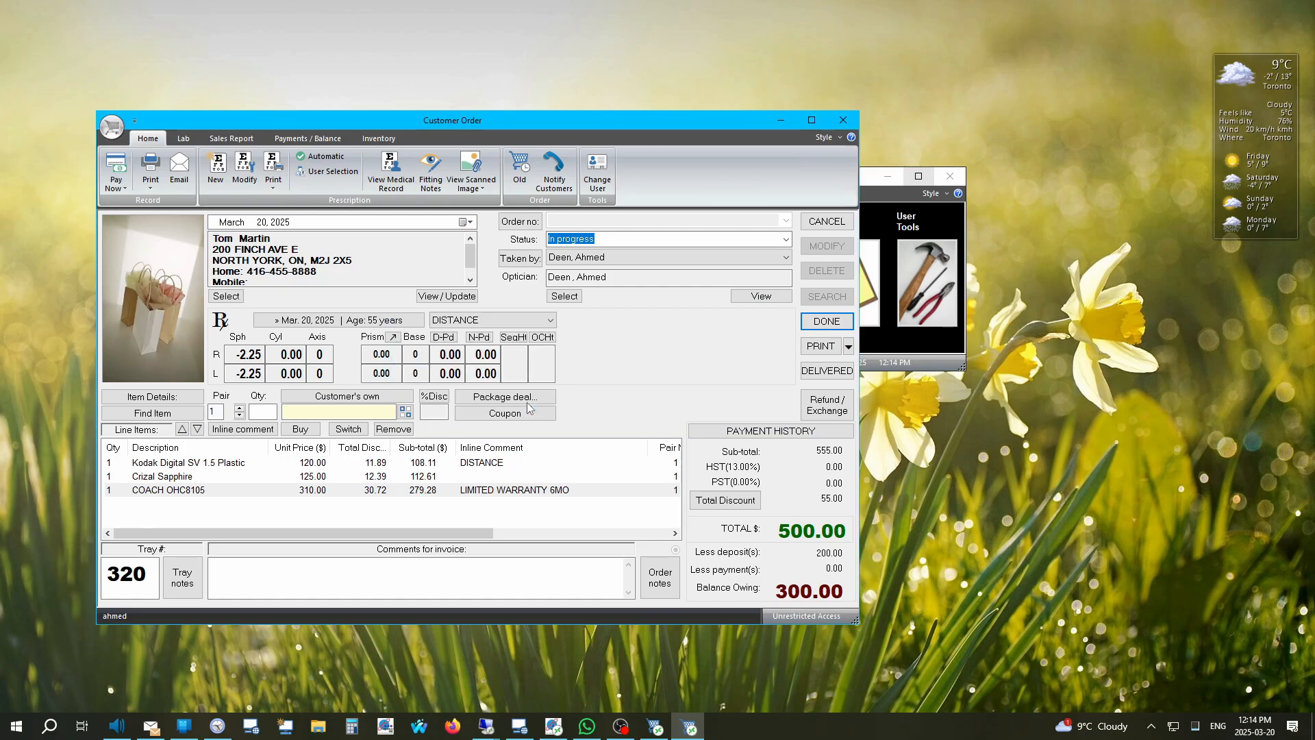
left_click(442, 337)
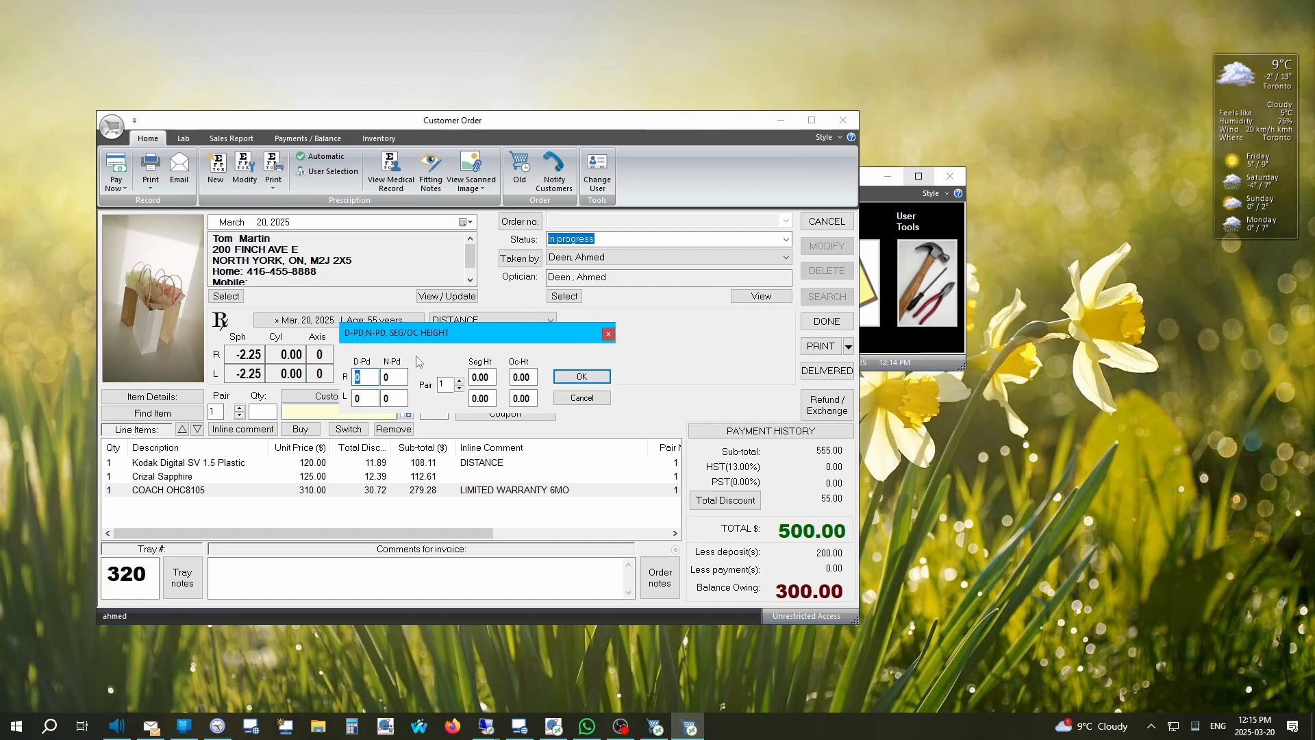
type("62")
key("Tab")
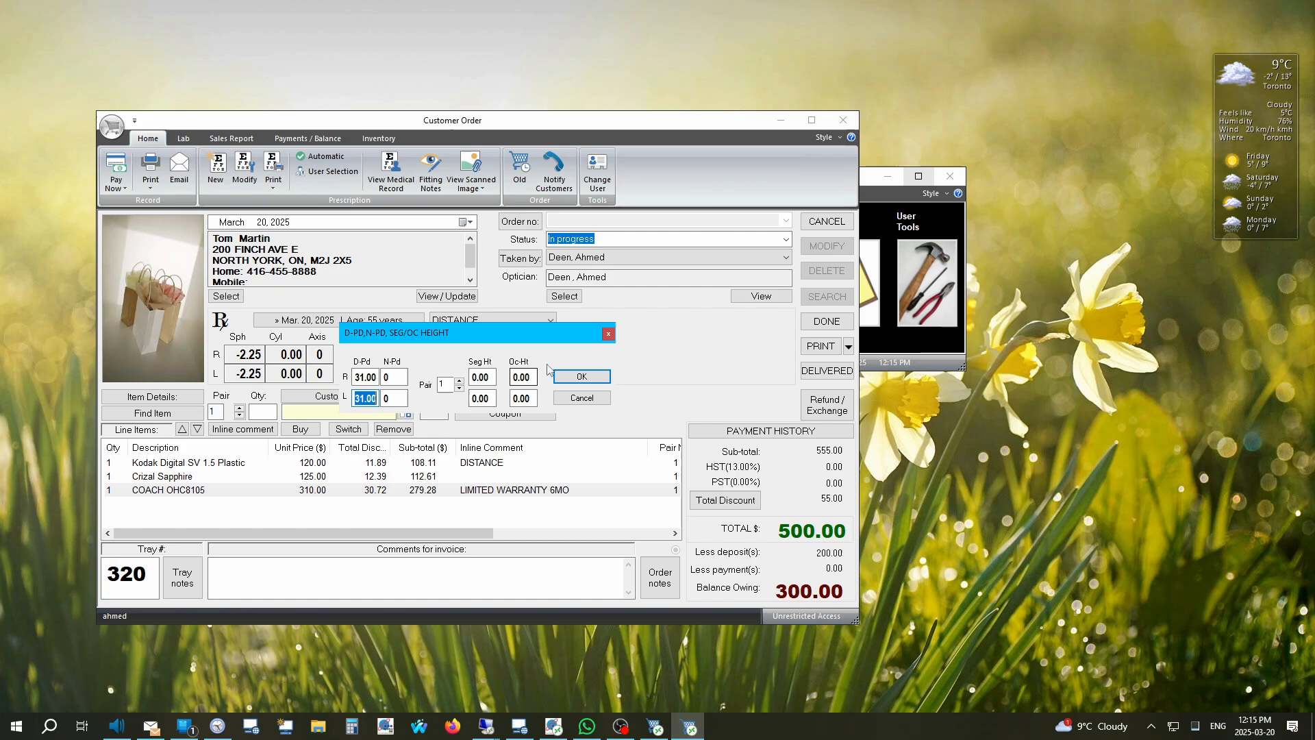
left_click_drag(450, 332, 679, 313)
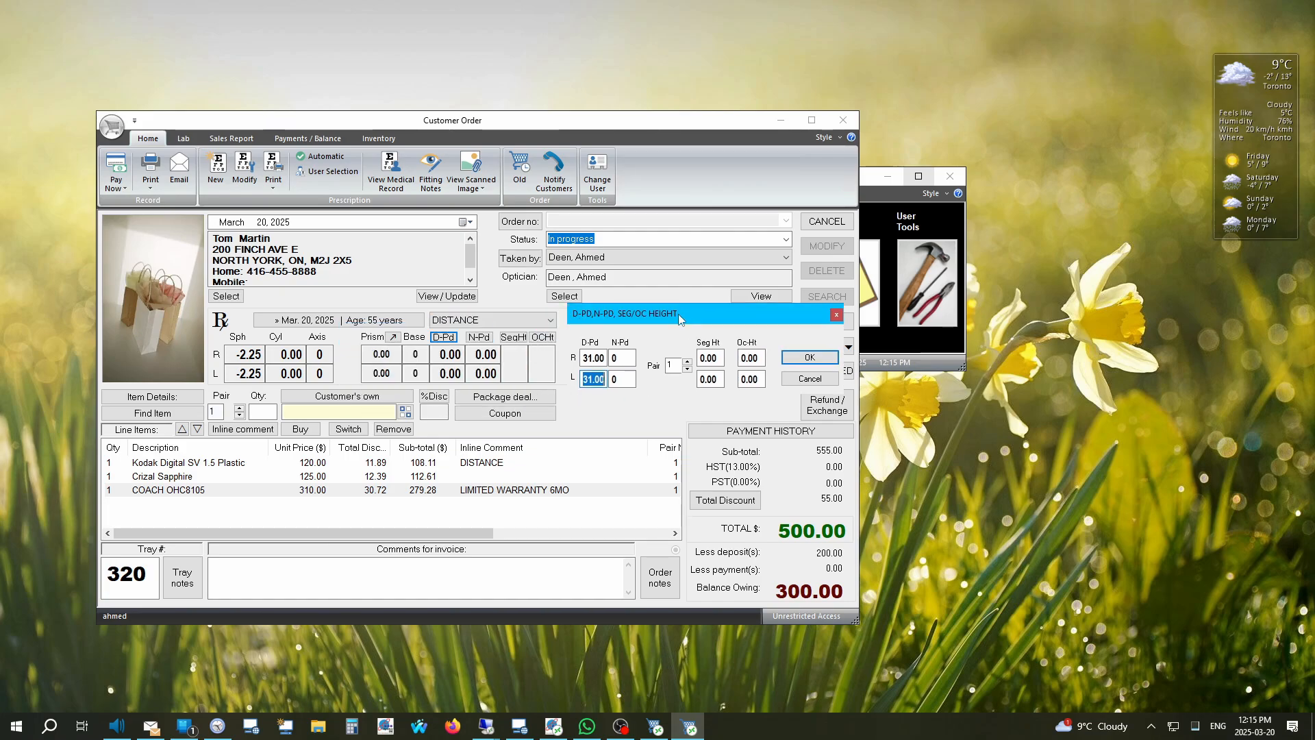
left_click(810, 357)
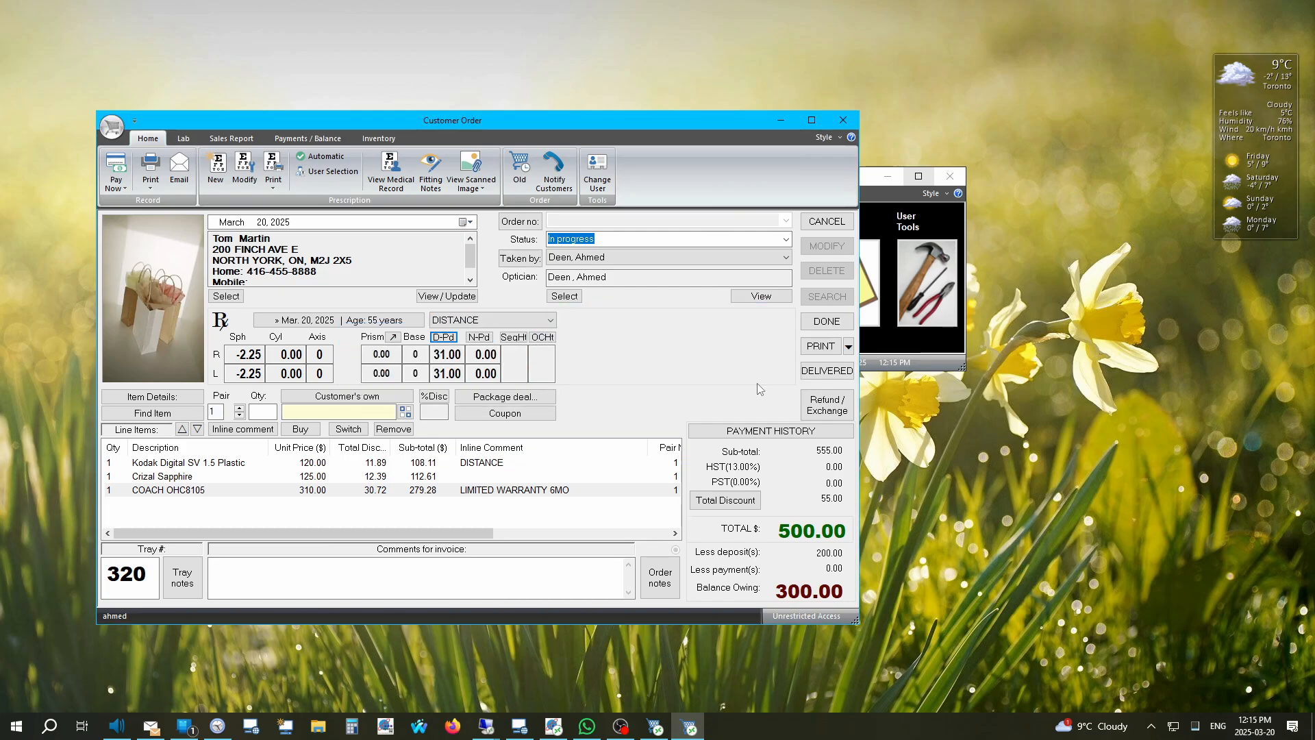
Step: Save the order and preview its invoice
left_click(826, 321)
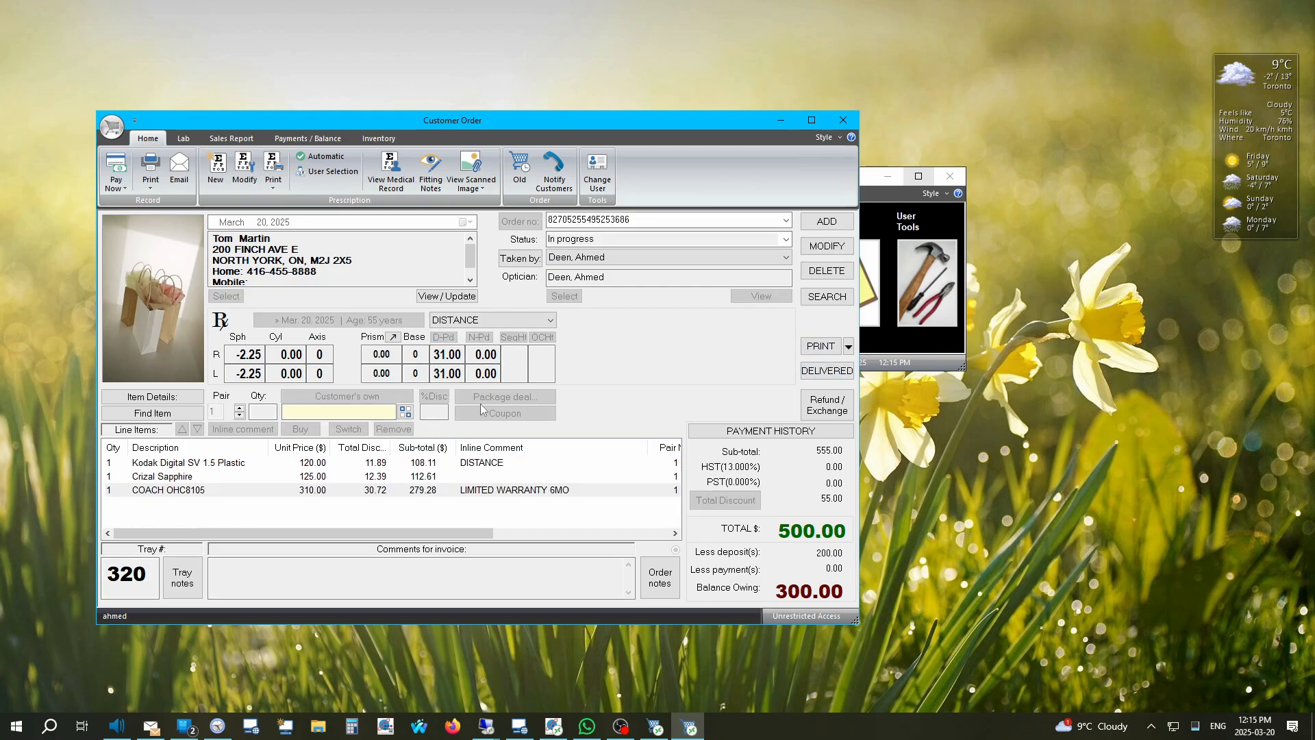
left_click(848, 347)
left_click(855, 355)
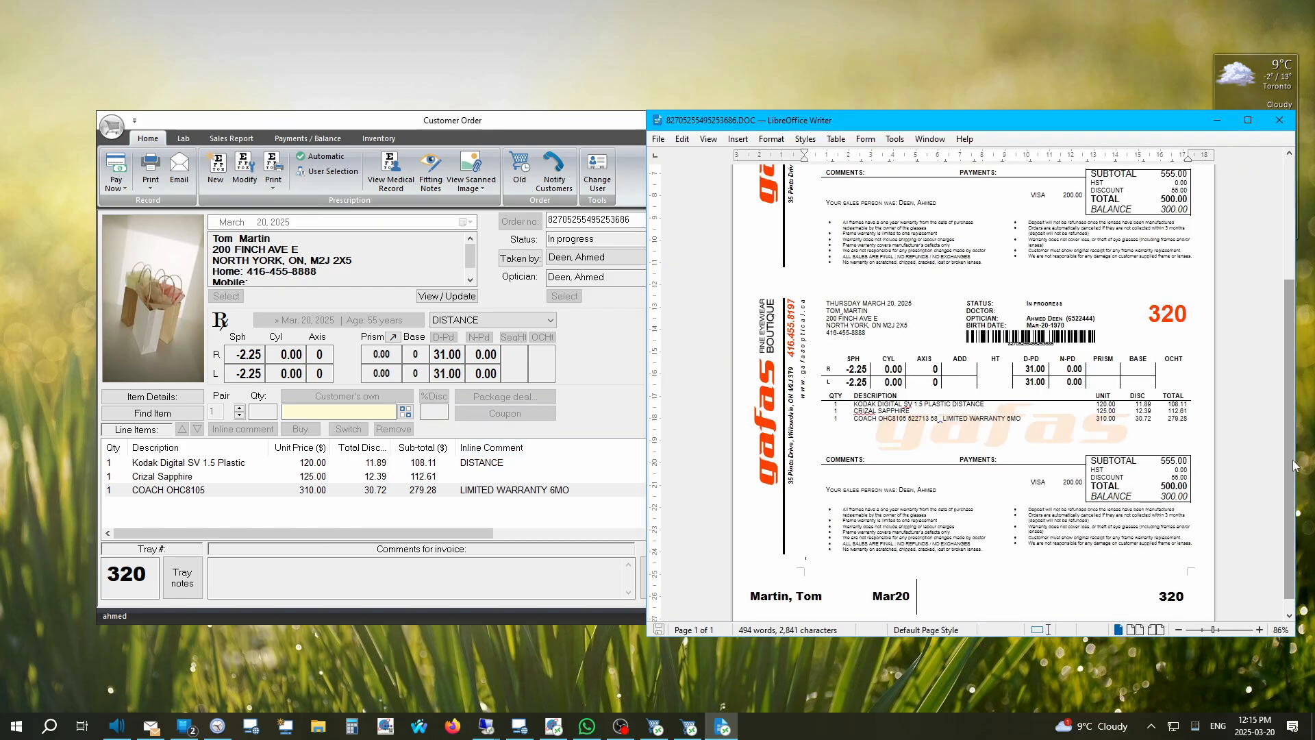
Step: Scroll through the tray-320 invoice copies in Writer, then close the preview
left_click_drag(1295, 465, 1291, 301)
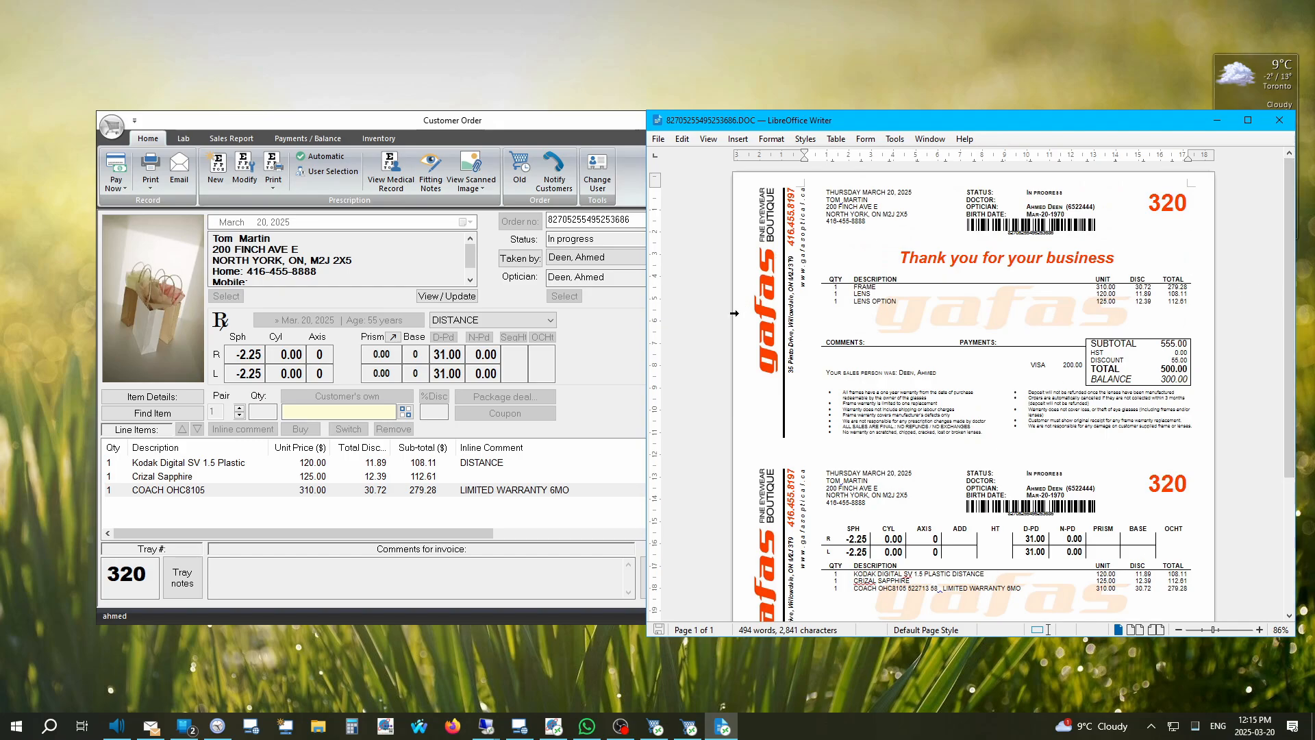
scroll(973, 394, "down", 3)
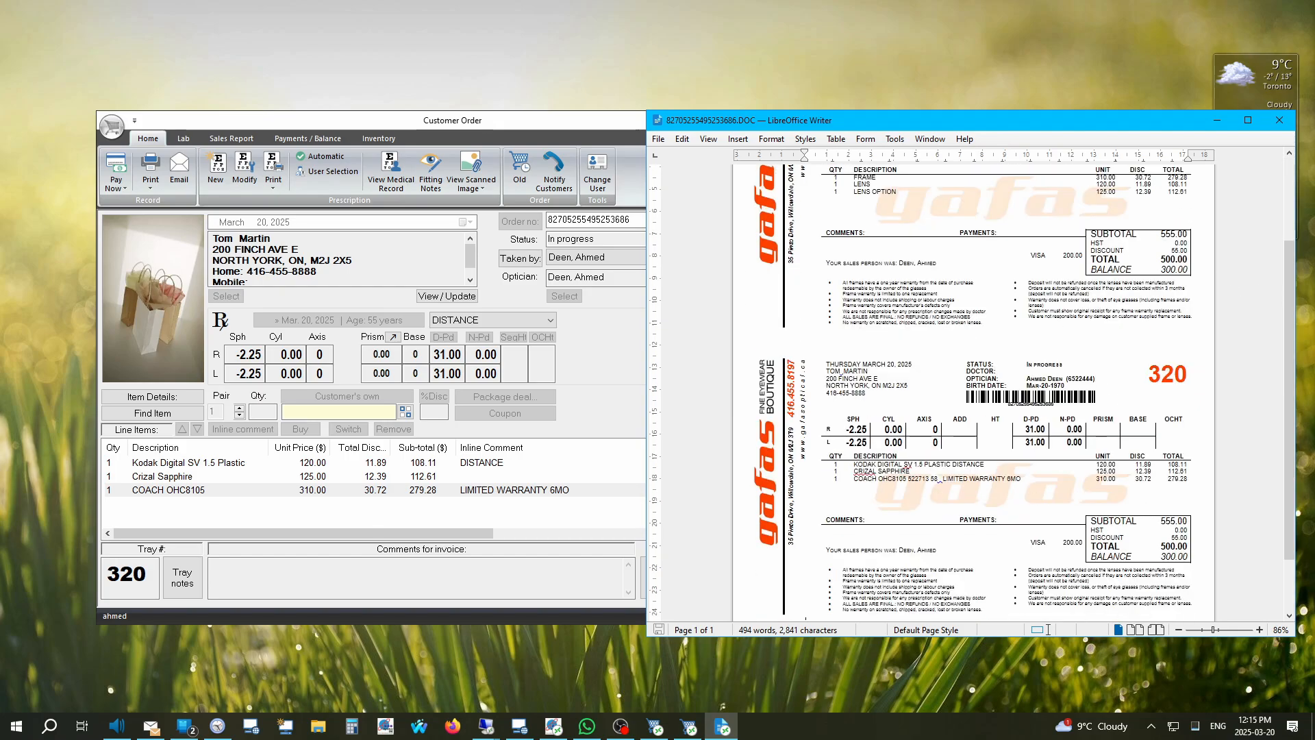
scroll(973, 394, "down", 1)
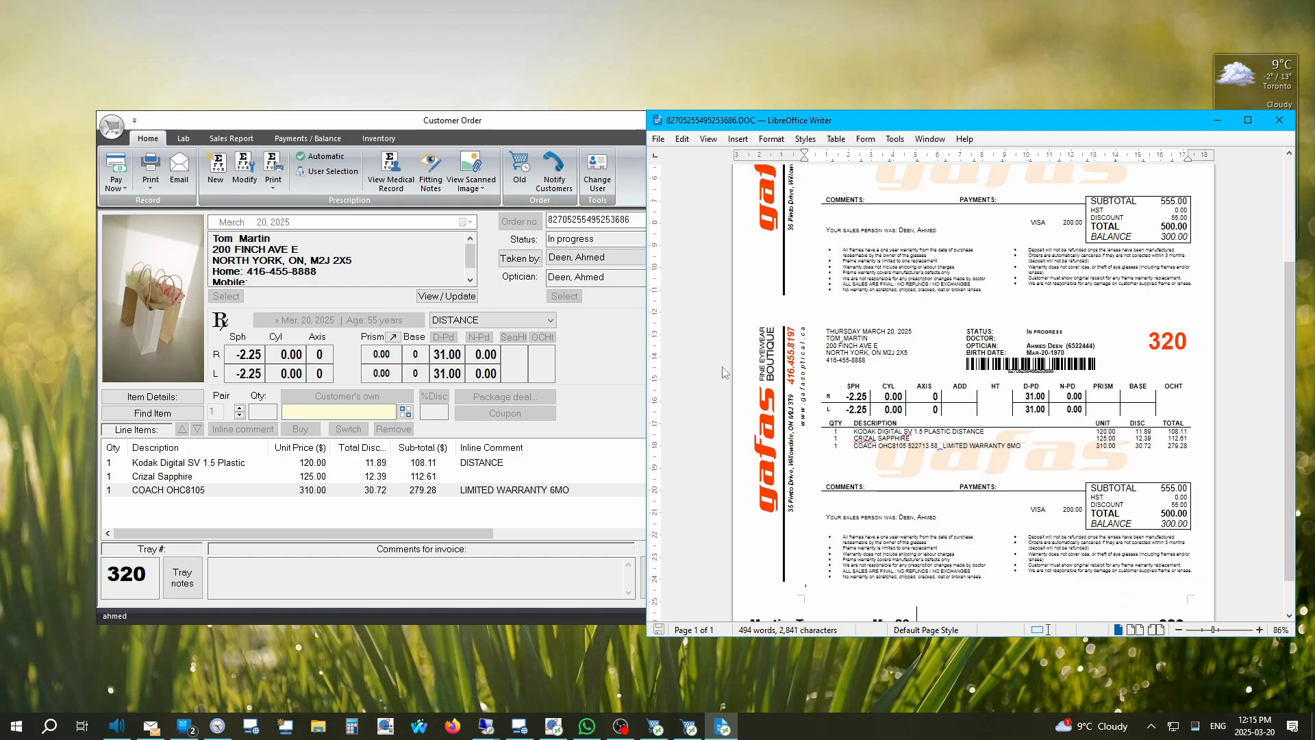
scroll(973, 394, "down", 1)
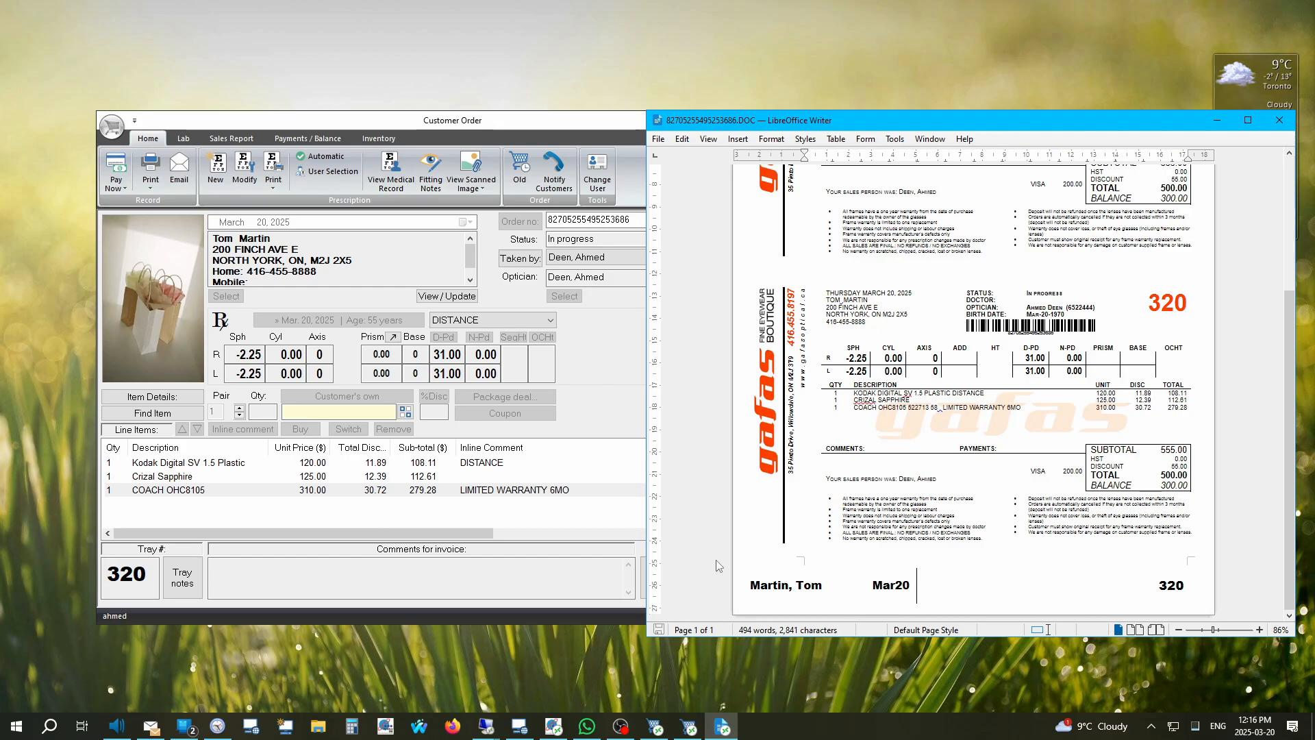
left_click(1279, 120)
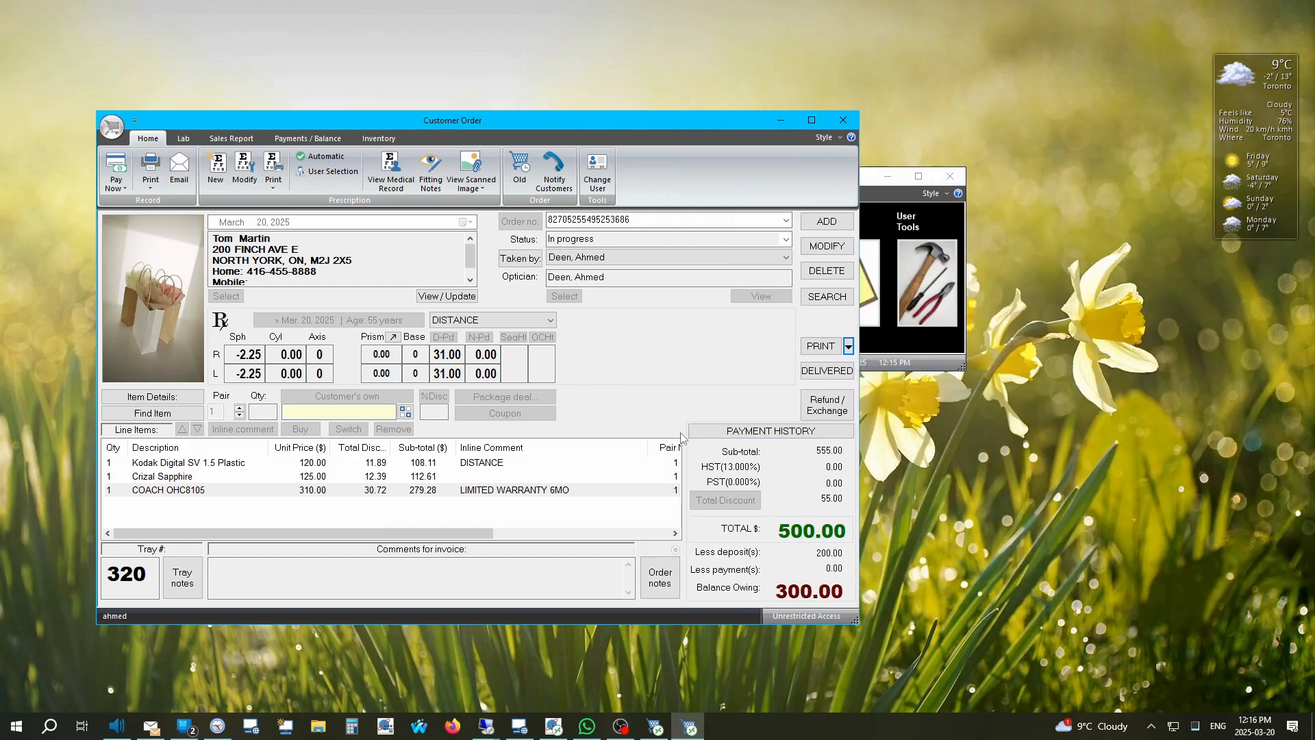
Step: Close the saved order and Order History, then start a new empty order for the same customer
left_click(520, 169)
left_click_drag(577, 270, 759, 313)
left_click(726, 378)
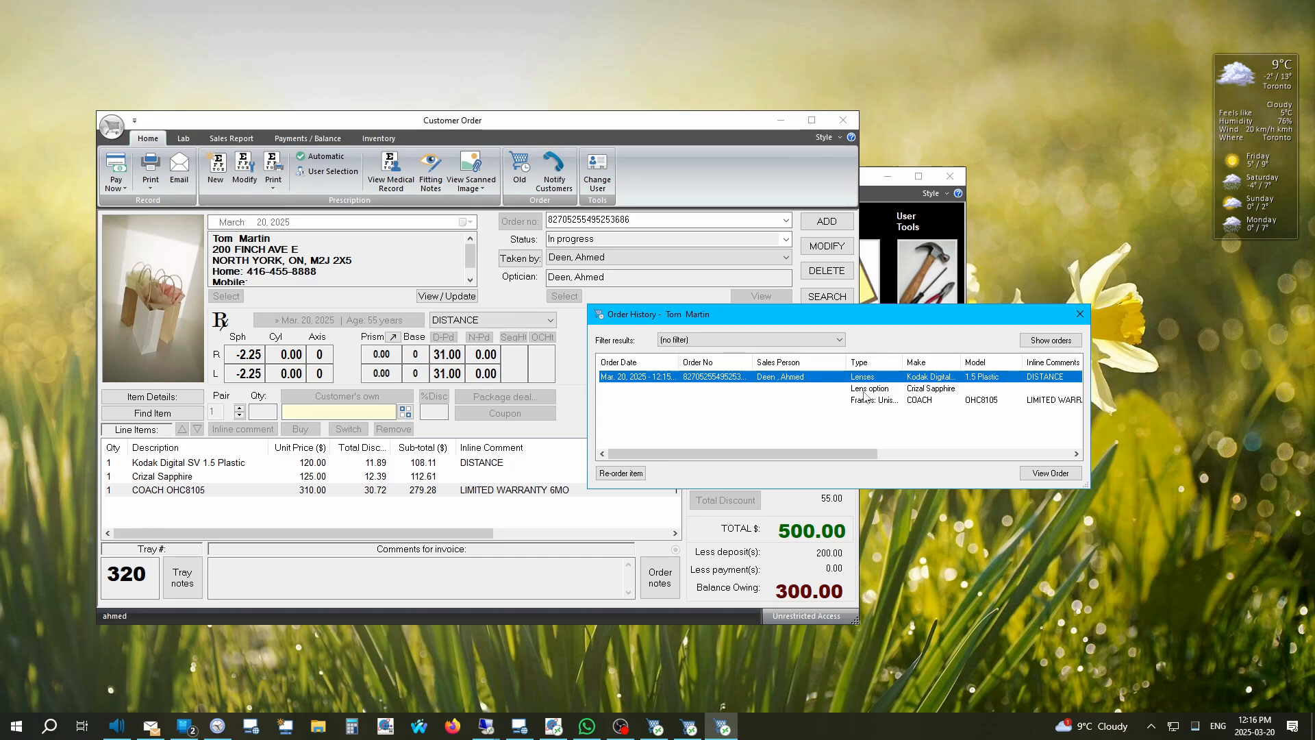
left_click_drag(819, 316, 902, 374)
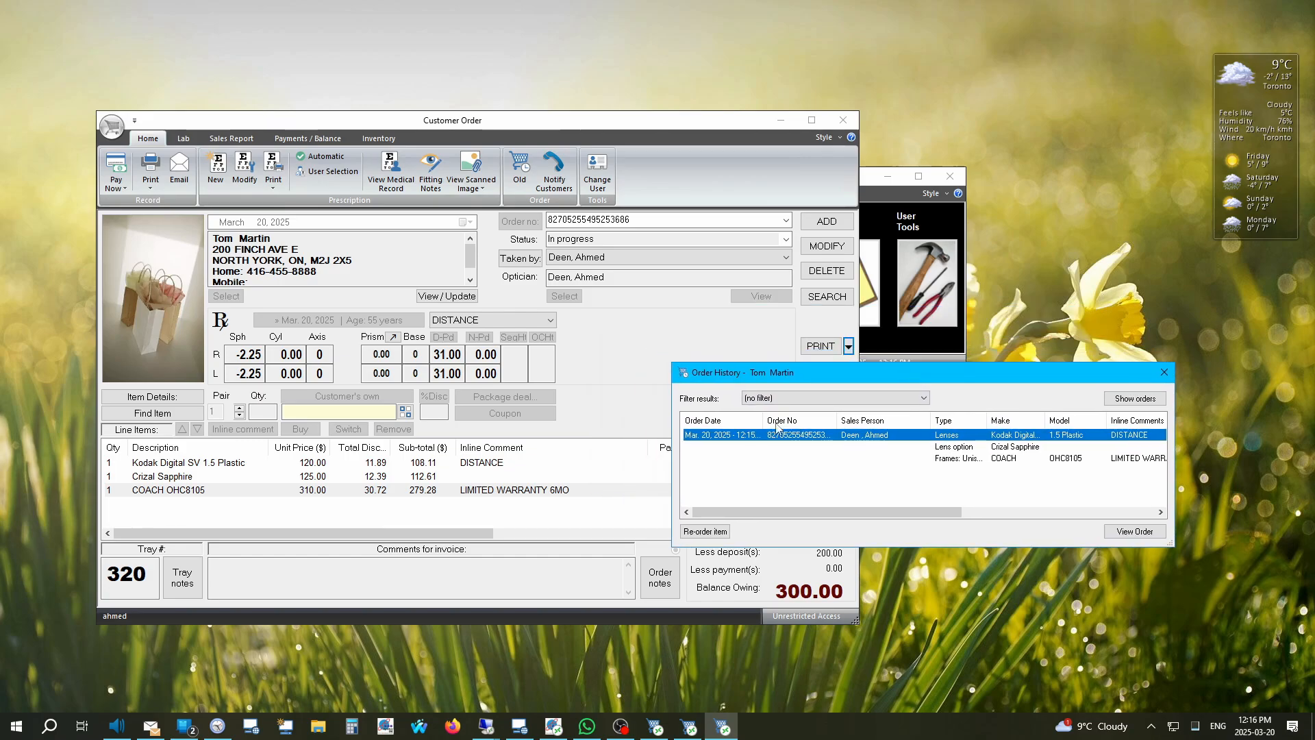
left_click(1165, 373)
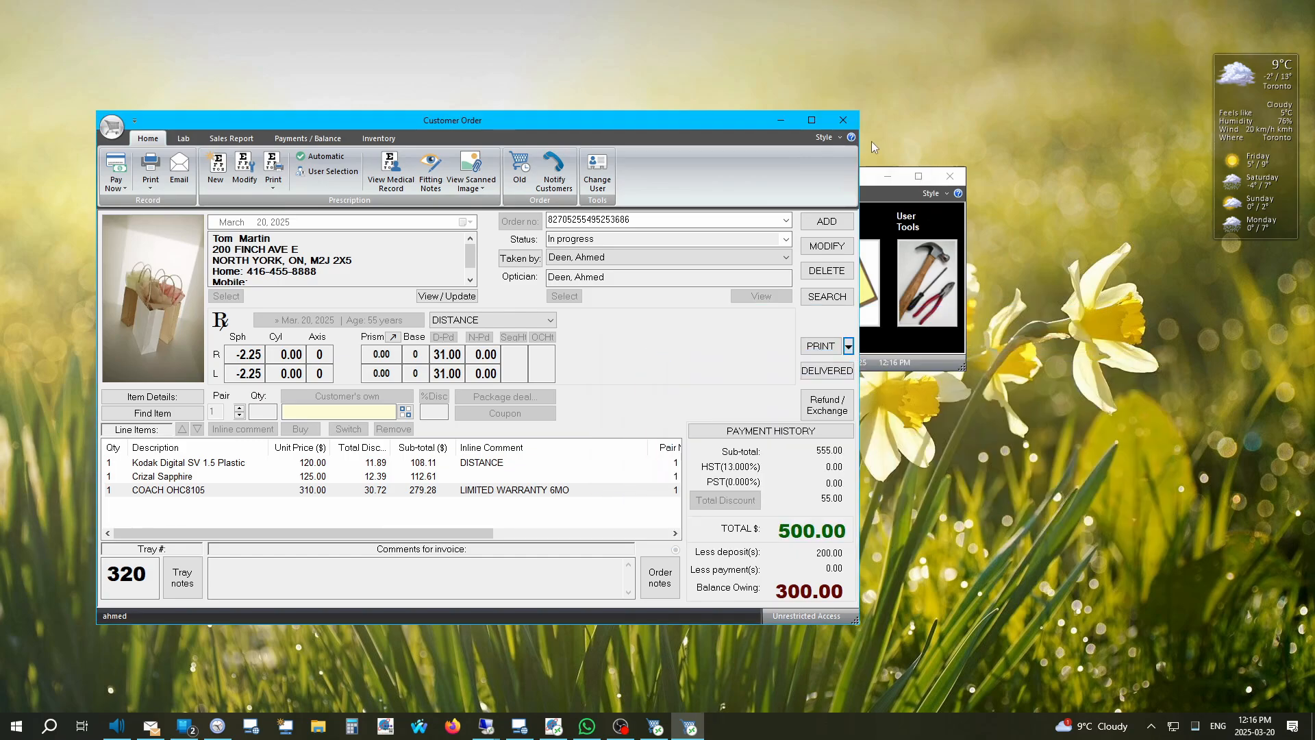
left_click(843, 121)
left_click(813, 461)
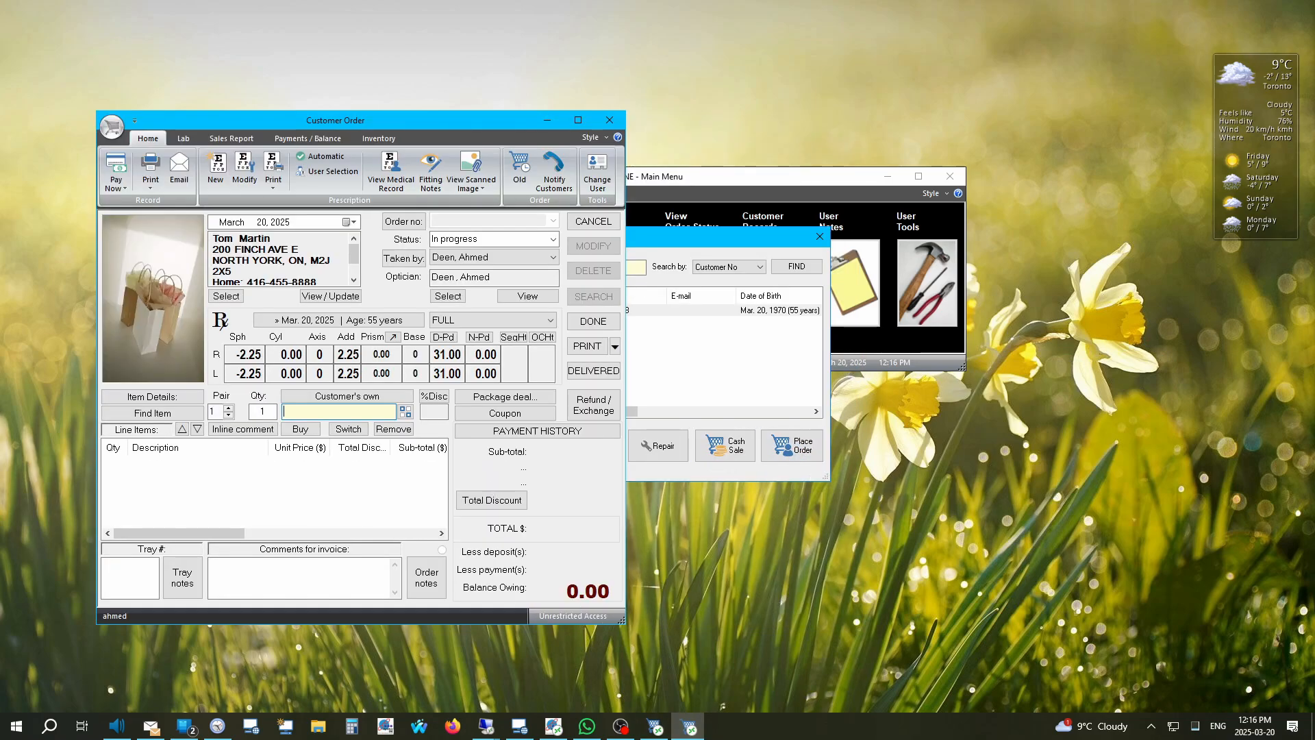
Step: Re-order the Kodak Digital SV 1.5 Plastic lens from the Mar. 20, 2025 order, marked Reading
left_click(519, 172)
left_click_drag(568, 278, 893, 331)
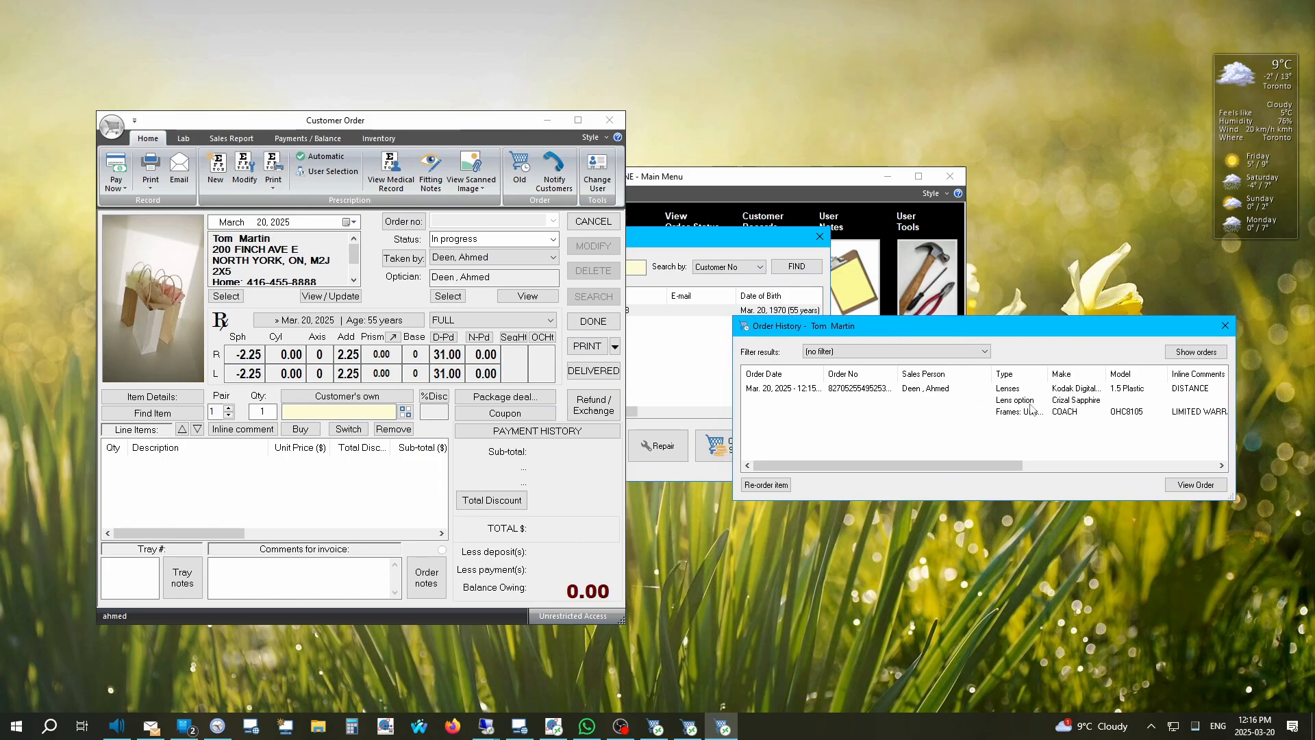
left_click(1076, 396)
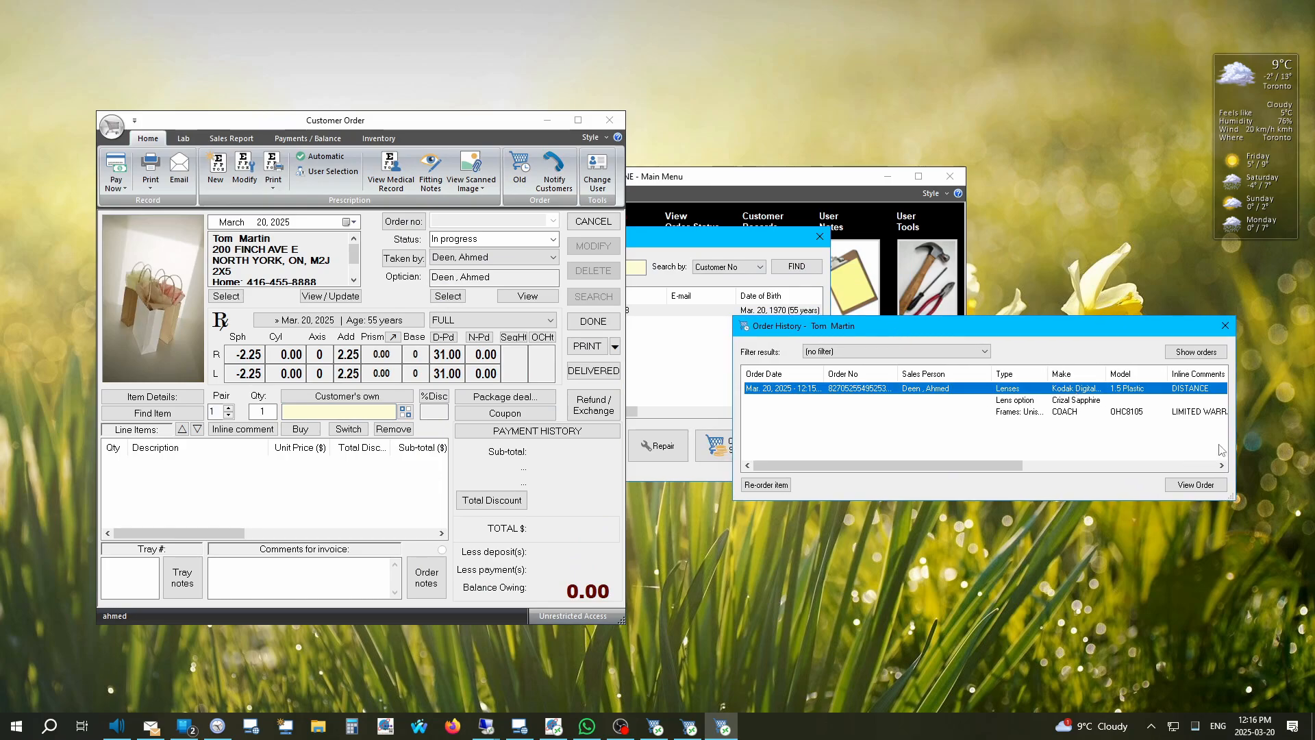
left_click(779, 491)
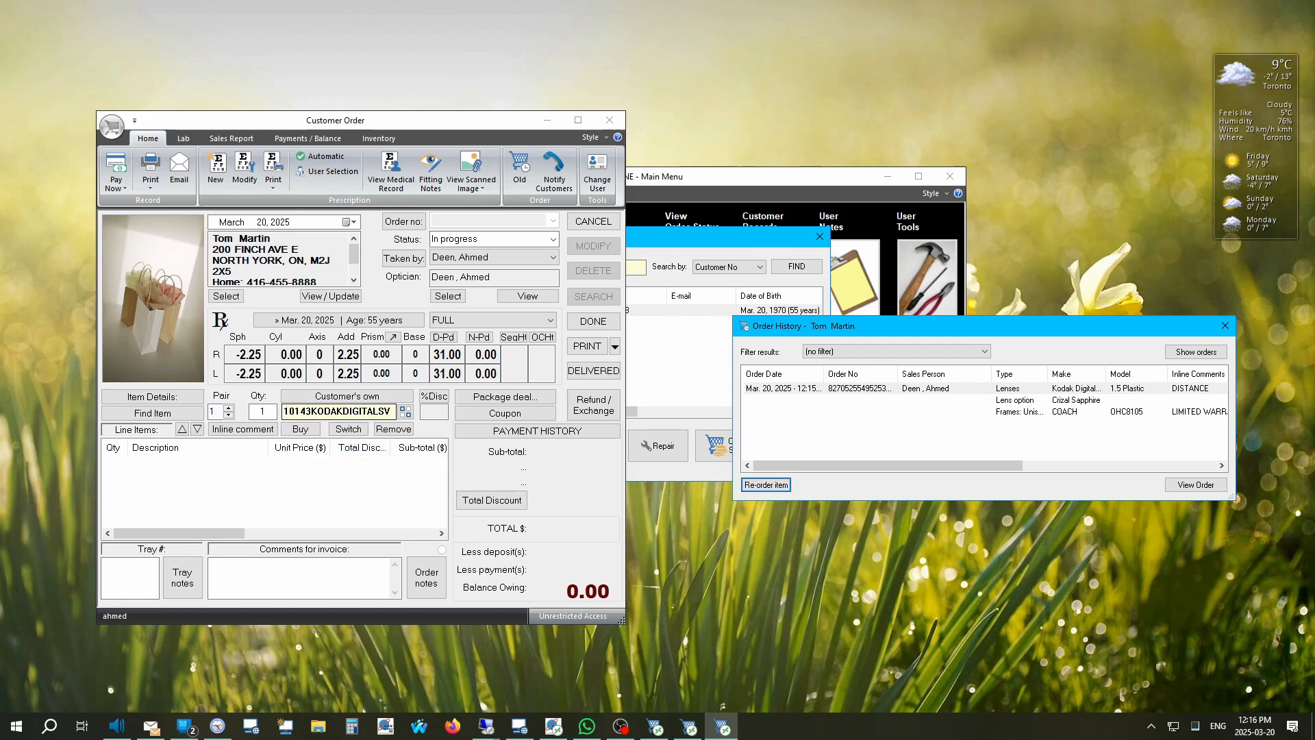
left_click(302, 429)
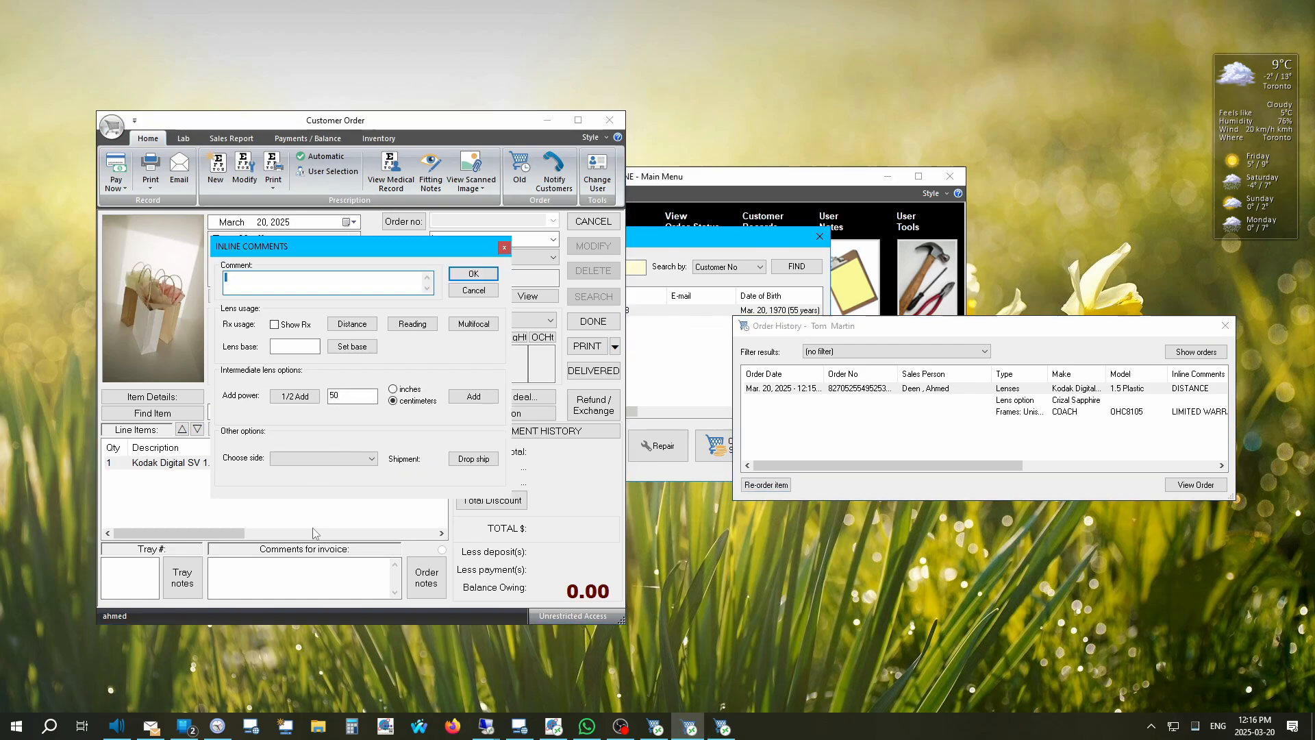
left_click(409, 327)
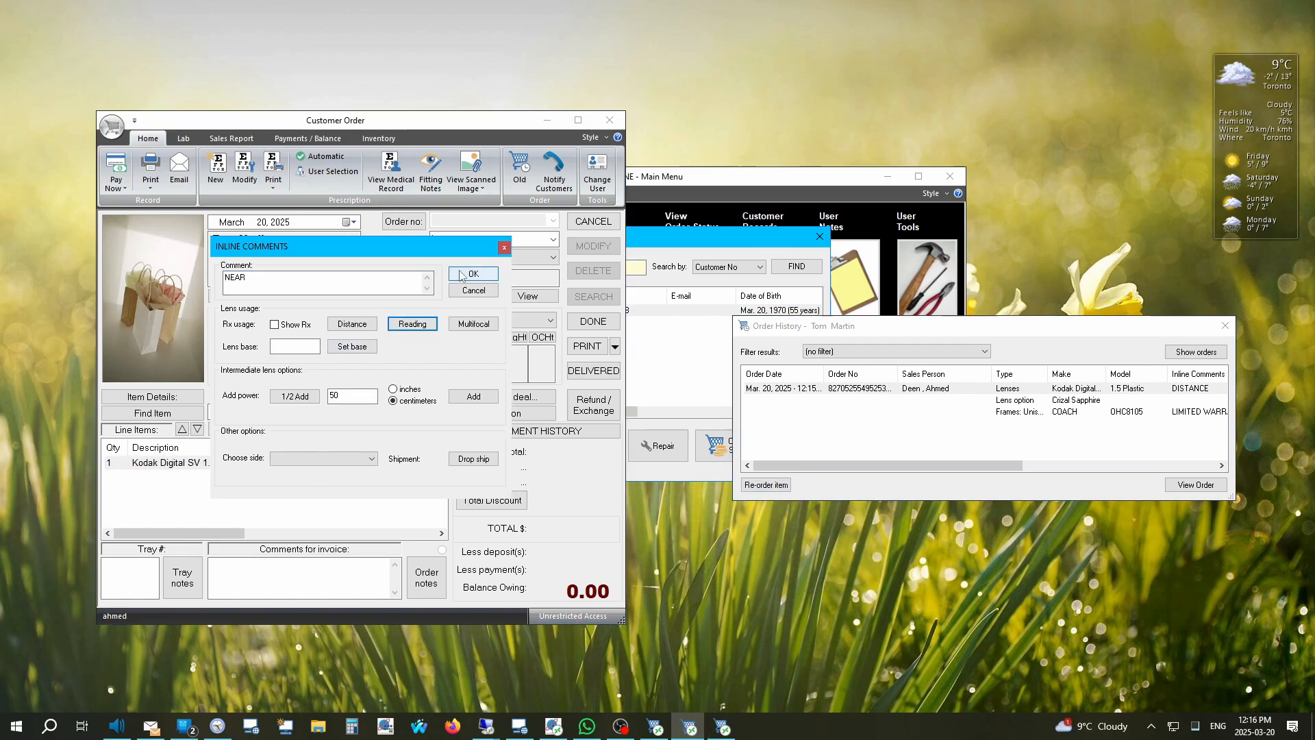
left_click(472, 274)
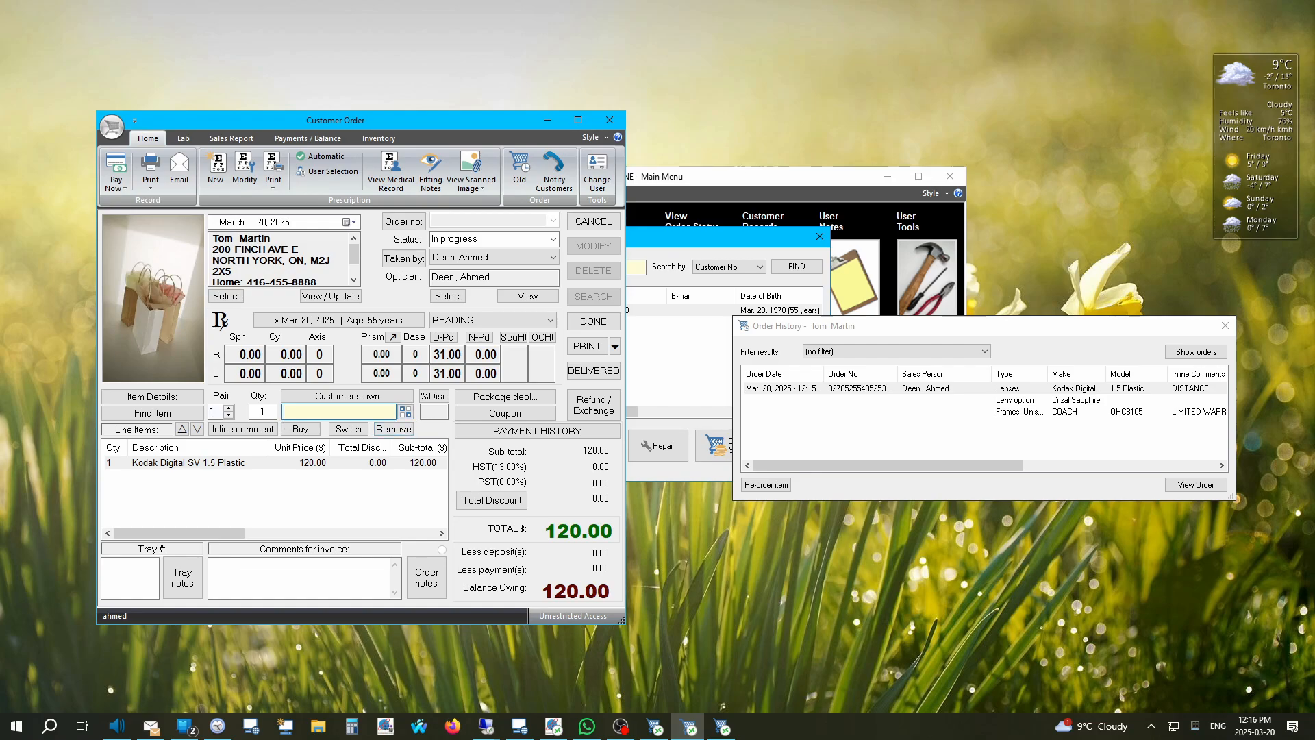
left_click(405, 411)
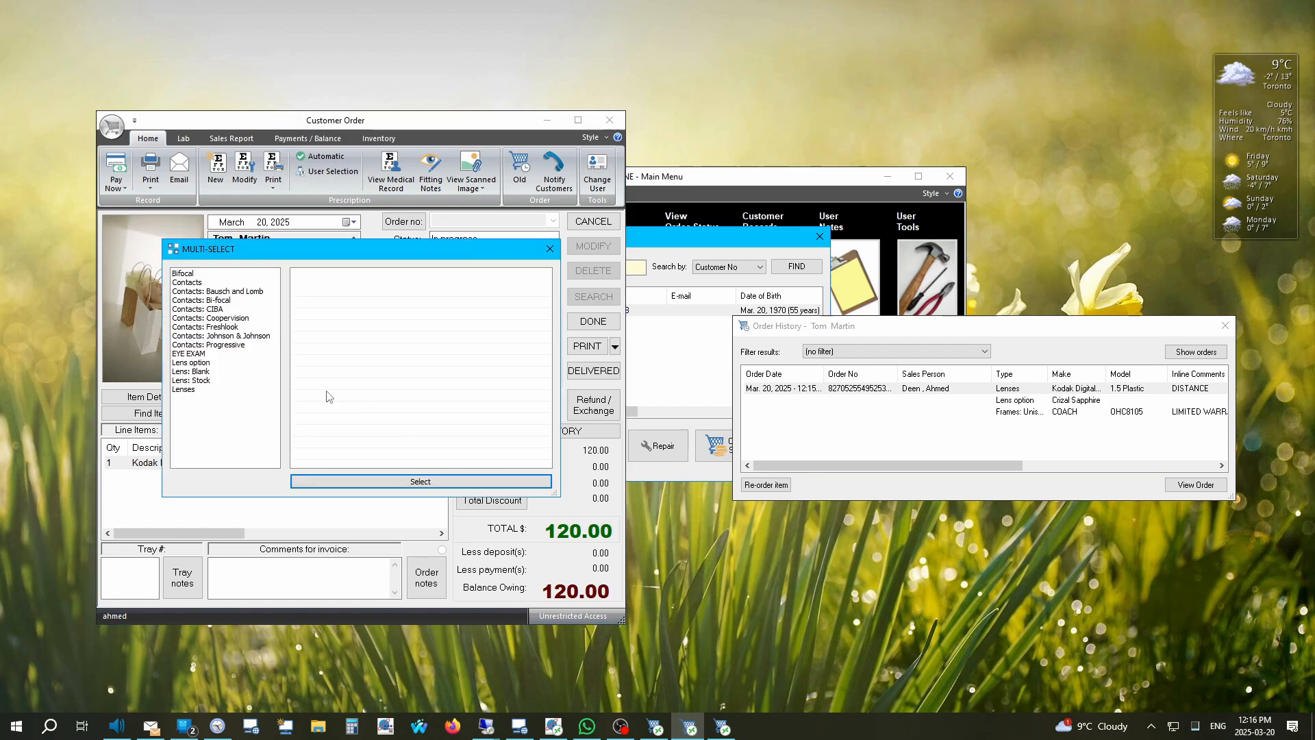
Step: Add the AR Tint UV package and Crizal Sapphire lens options, then remove every line item
left_click_drag(209, 256, 373, 319)
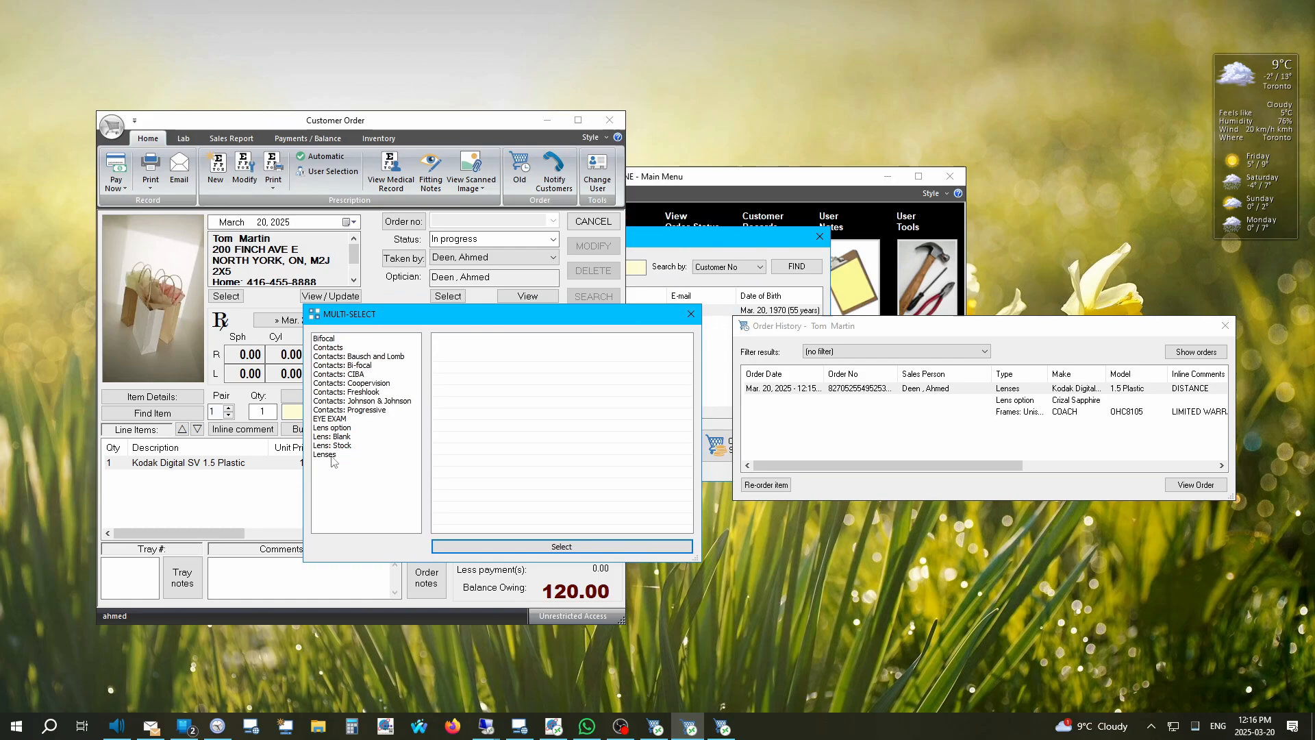
left_click(337, 427)
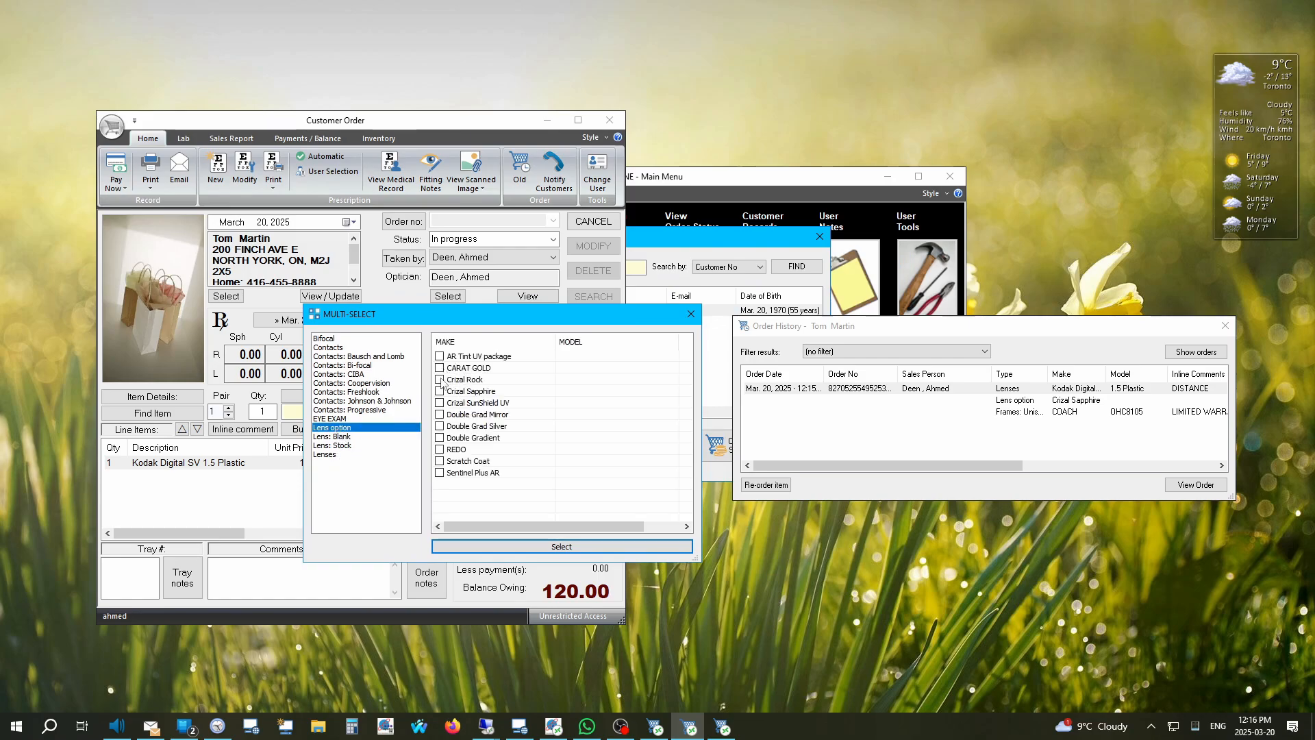
left_click(439, 356)
left_click(570, 547)
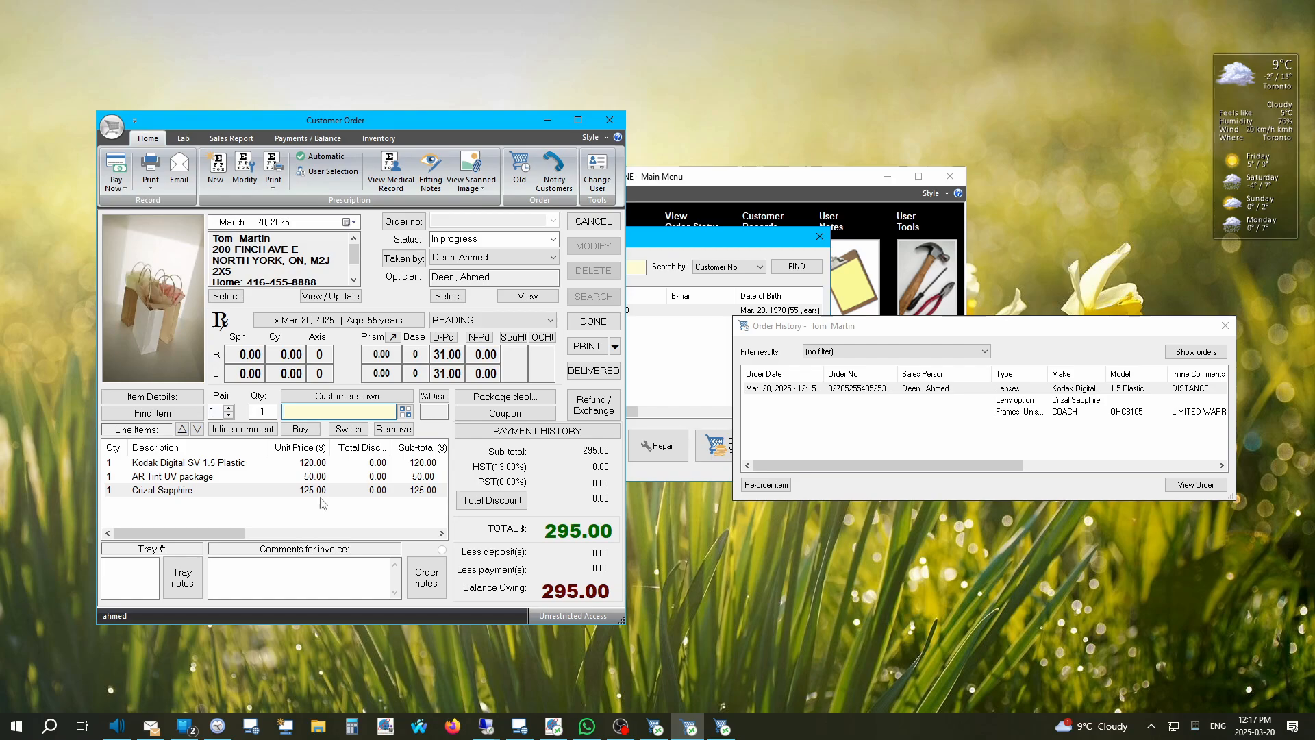
left_click(393, 429)
left_click(394, 429)
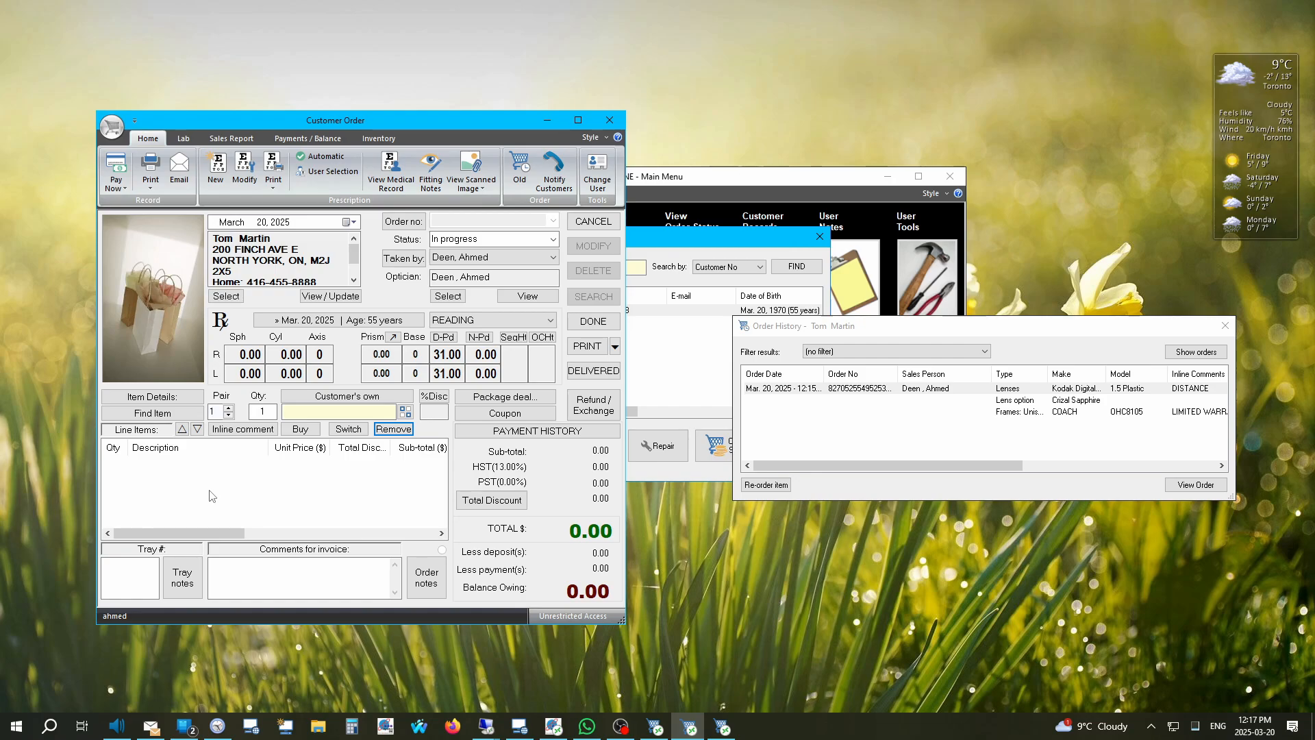
Step: Add the SV1.50 single vision package deal with its lenses marked for reading
left_click(505, 397)
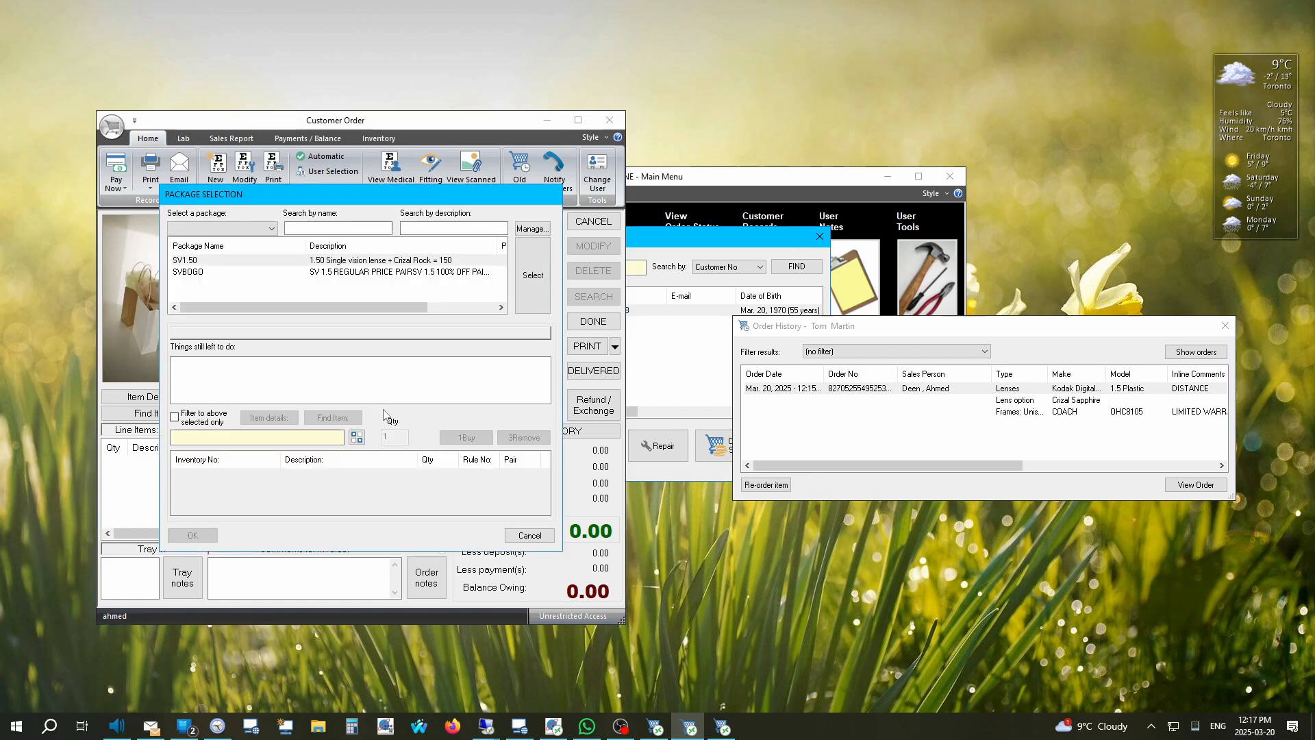
left_click(191, 263)
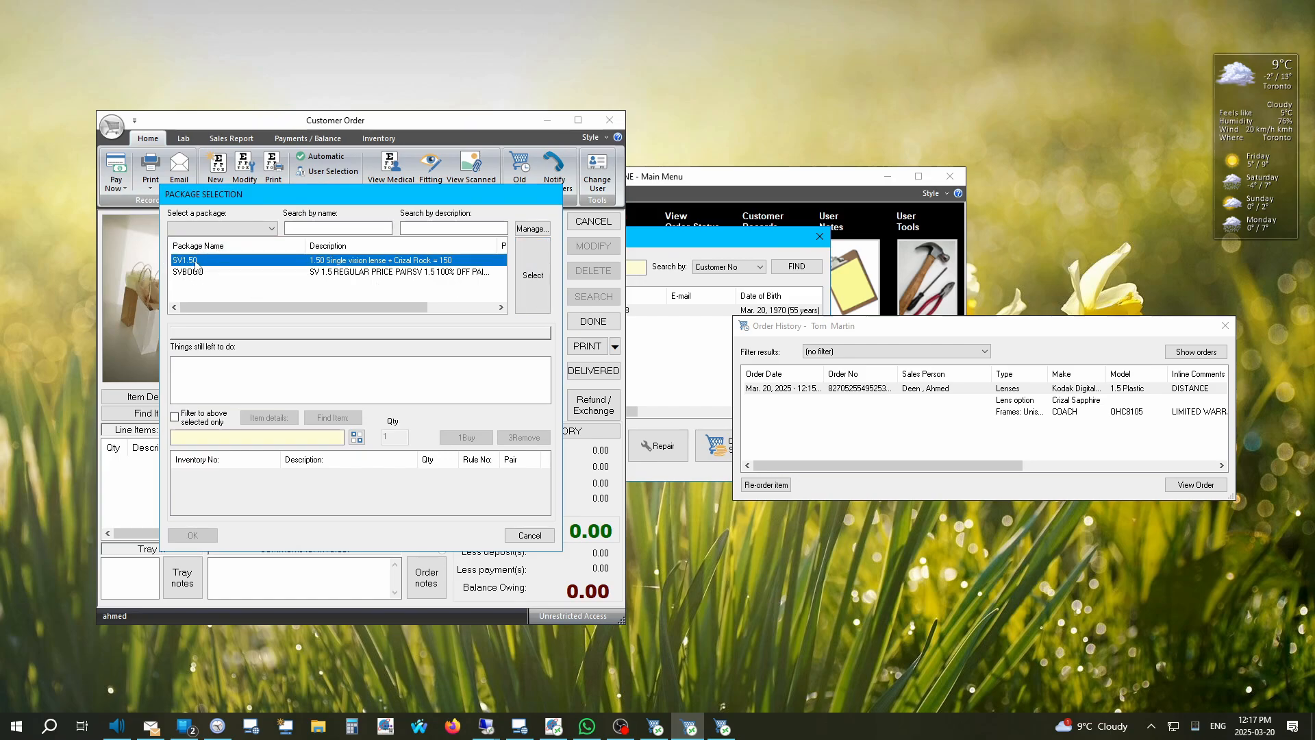
left_click(528, 276)
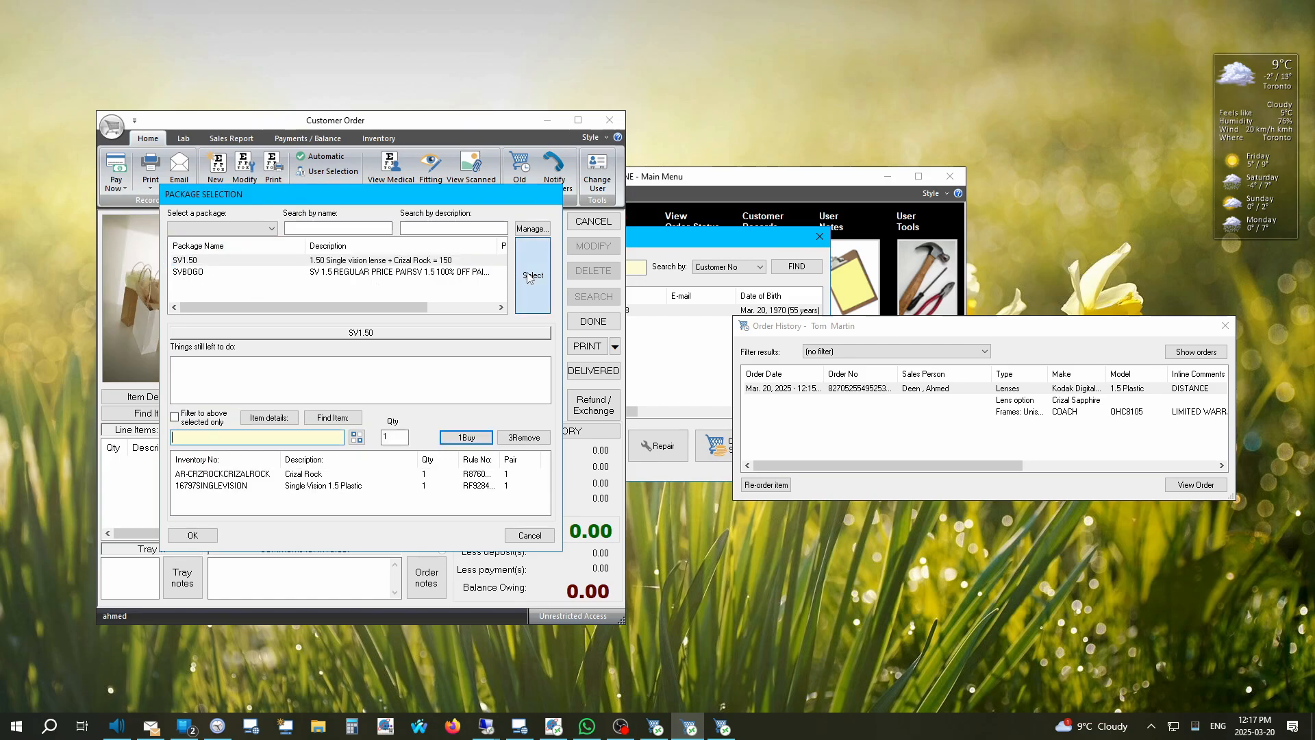
left_click(193, 535)
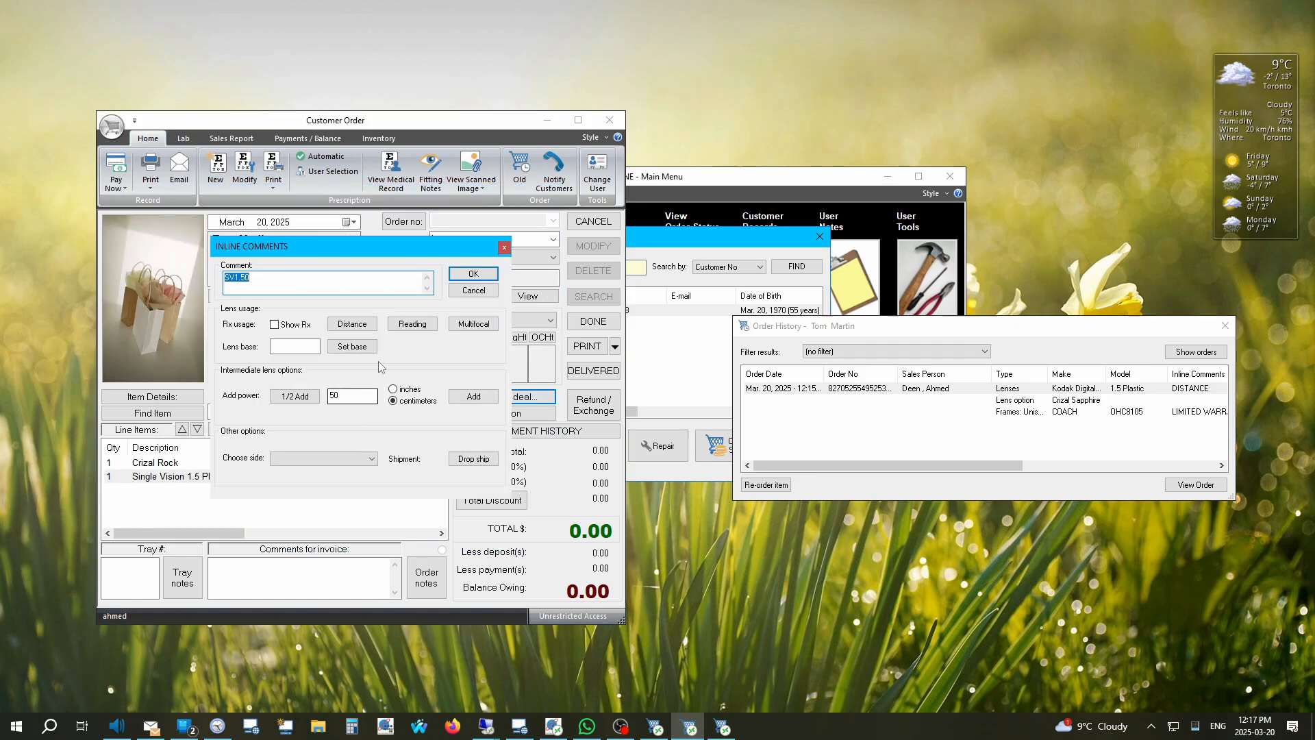
left_click_drag(268, 250, 469, 377)
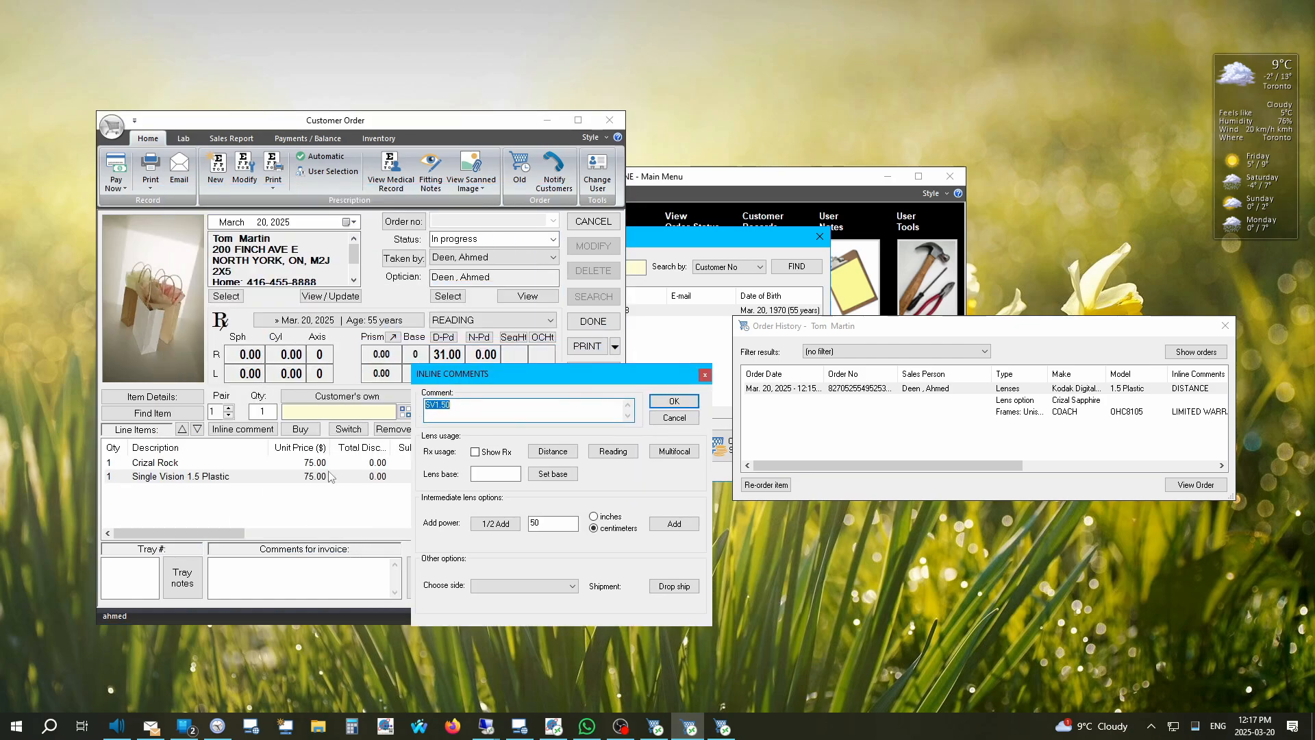
left_click(614, 451)
left_click(674, 401)
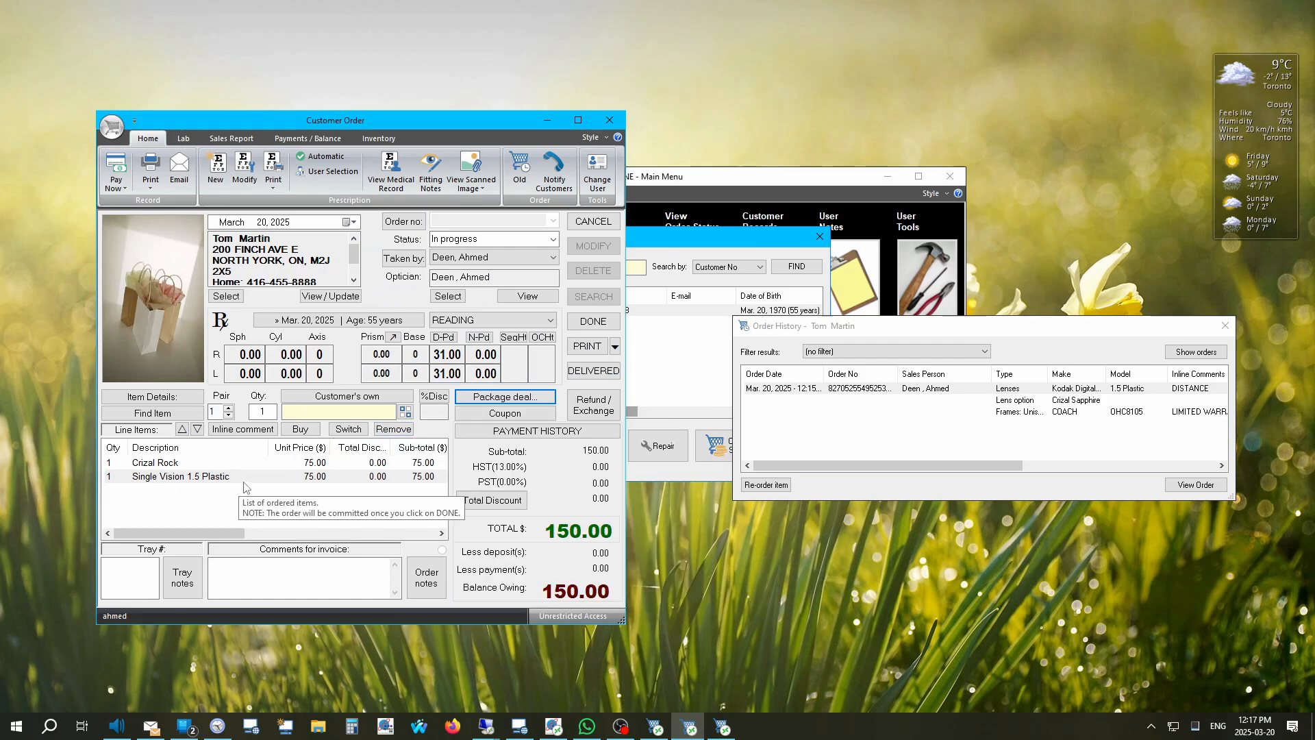
Step: Remove both lines, re-add SV1.50 set to Reading, and save the 150.00 order
left_click(393, 430)
left_click(389, 432)
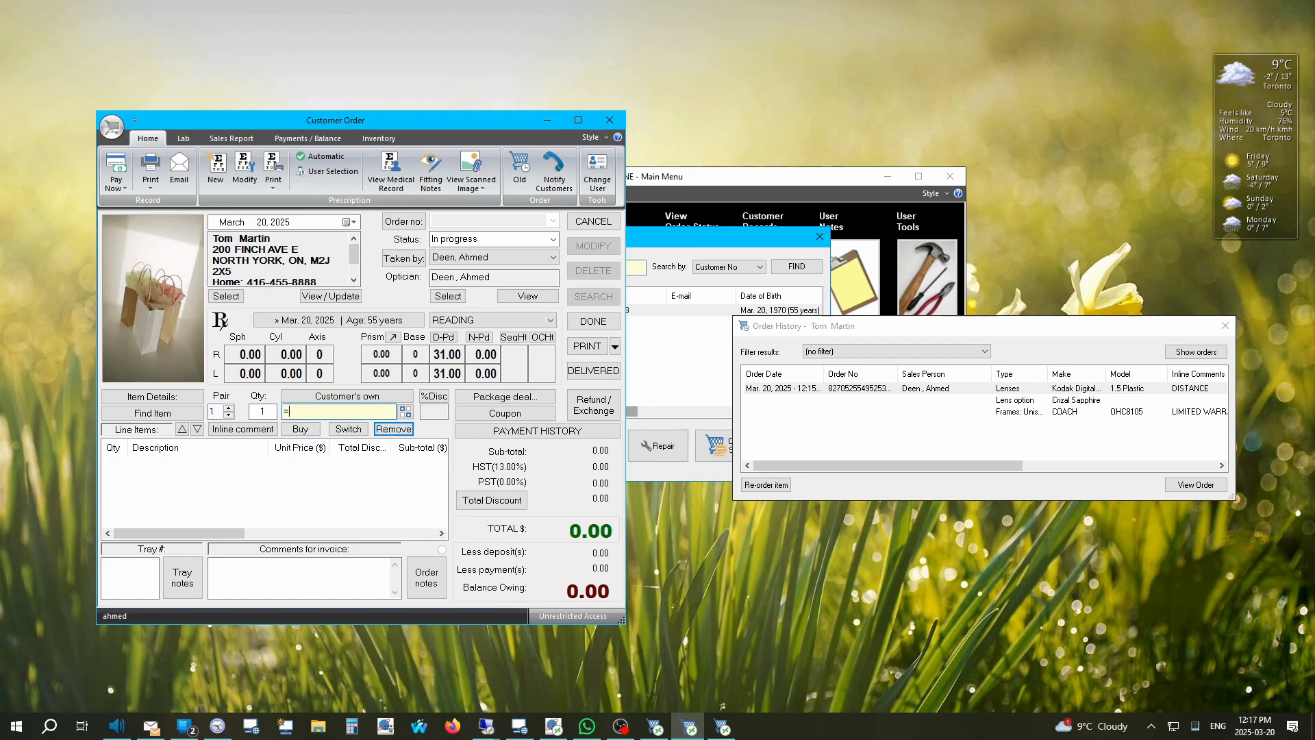
type("SV1")
key("Return")
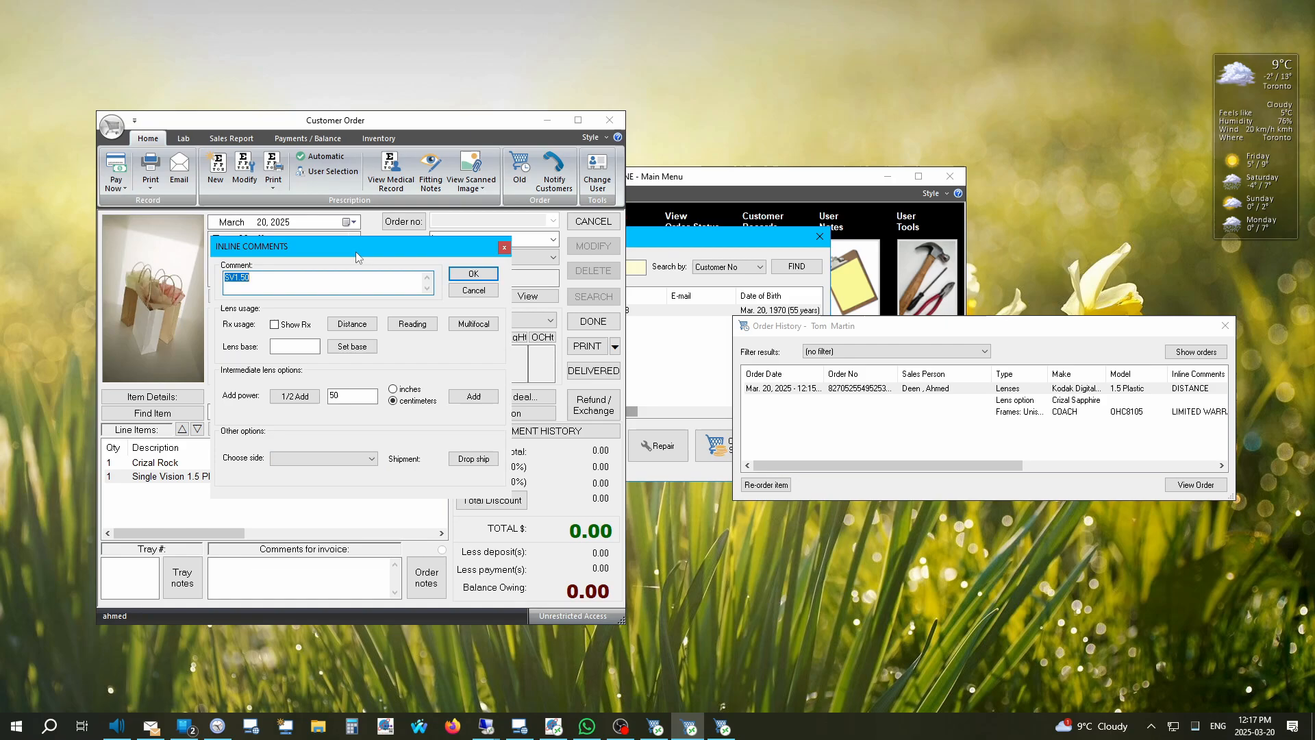
left_click_drag(430, 248, 634, 299)
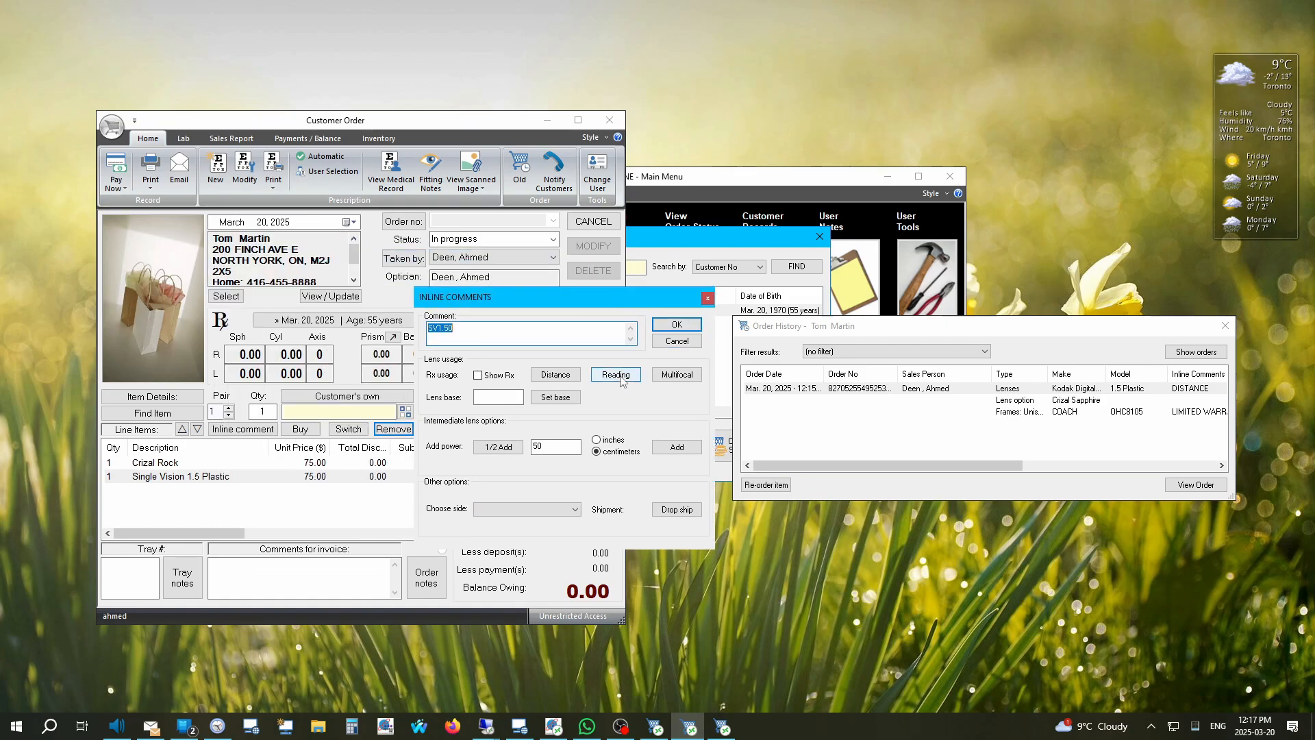
left_click(616, 374)
left_click(677, 324)
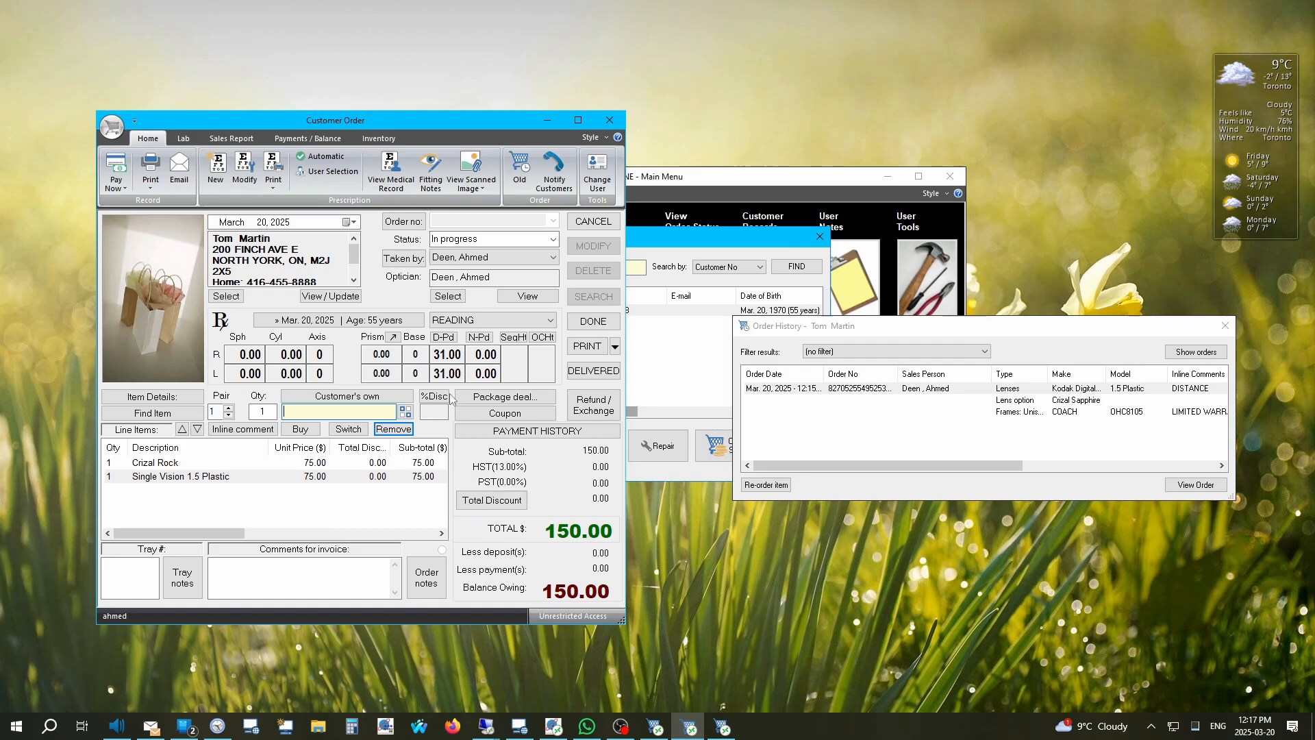
left_click(593, 321)
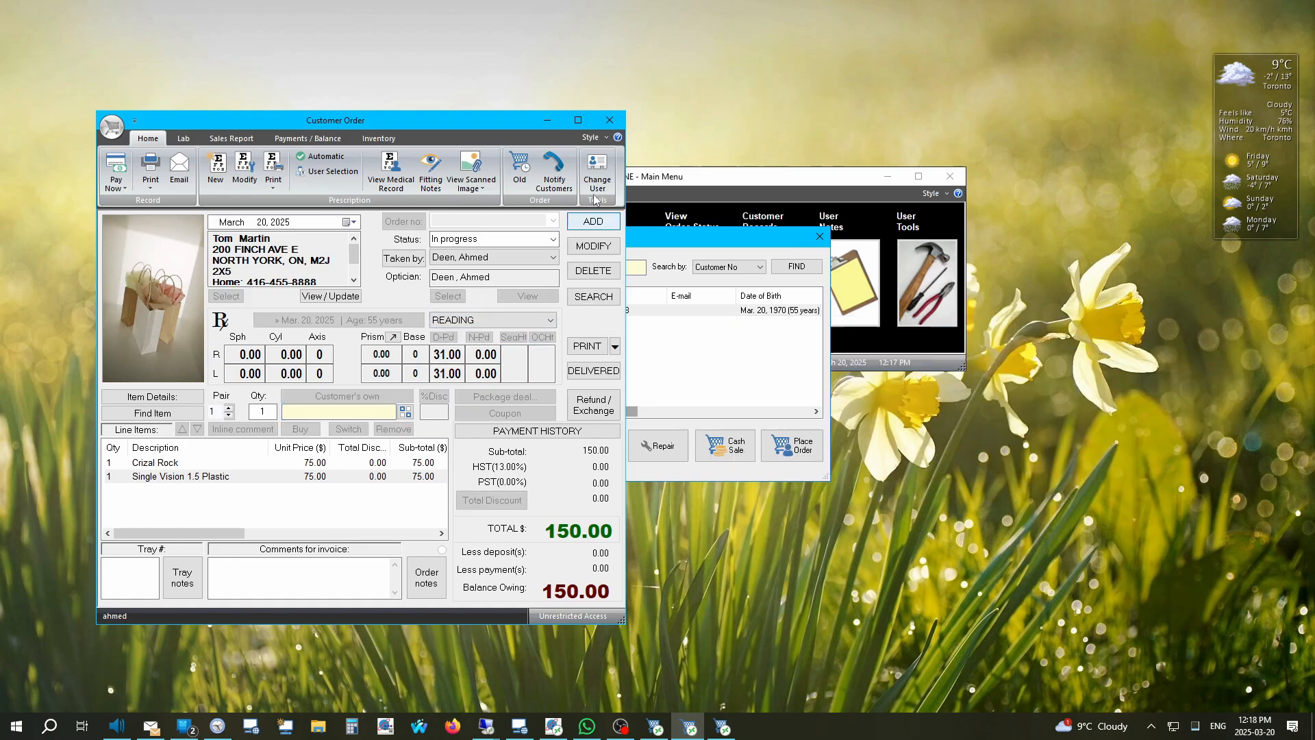
Step: Look up tray 320 in Order Status and open its order showing 300.00 owing
left_click(614, 126)
left_click(820, 237)
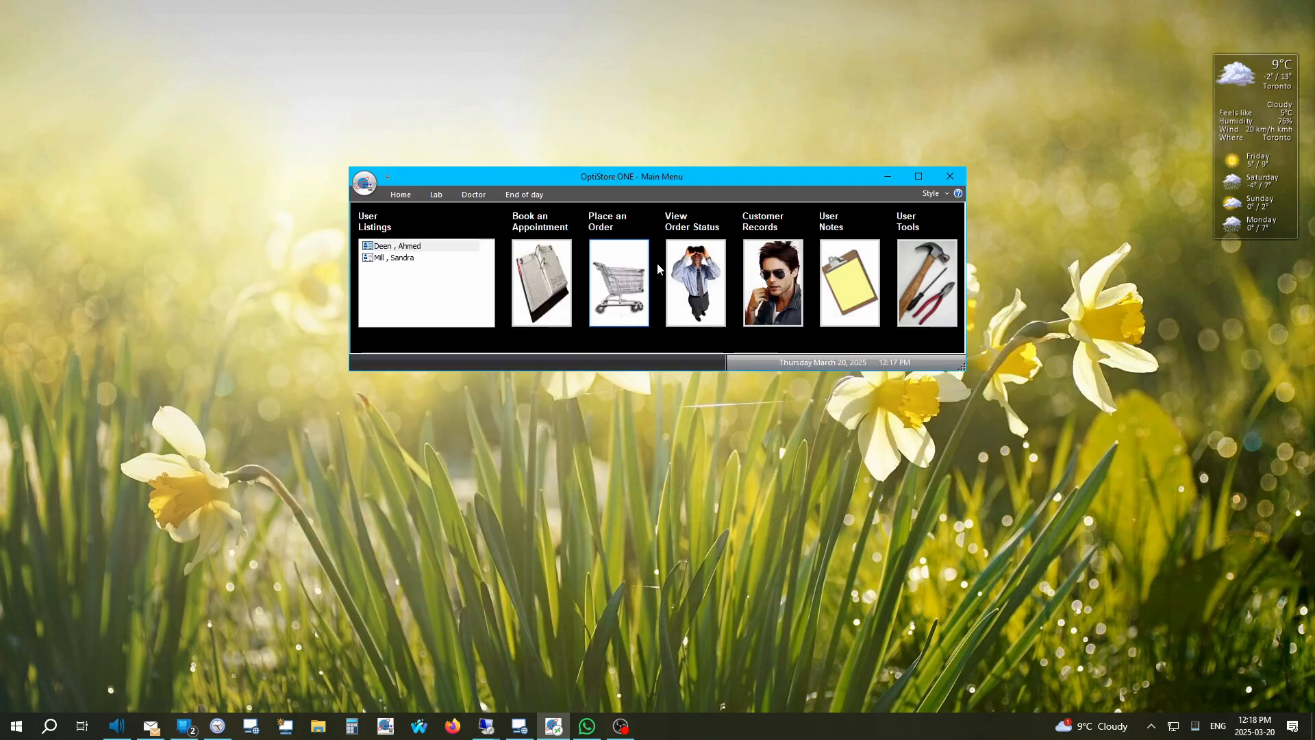
left_click(684, 298)
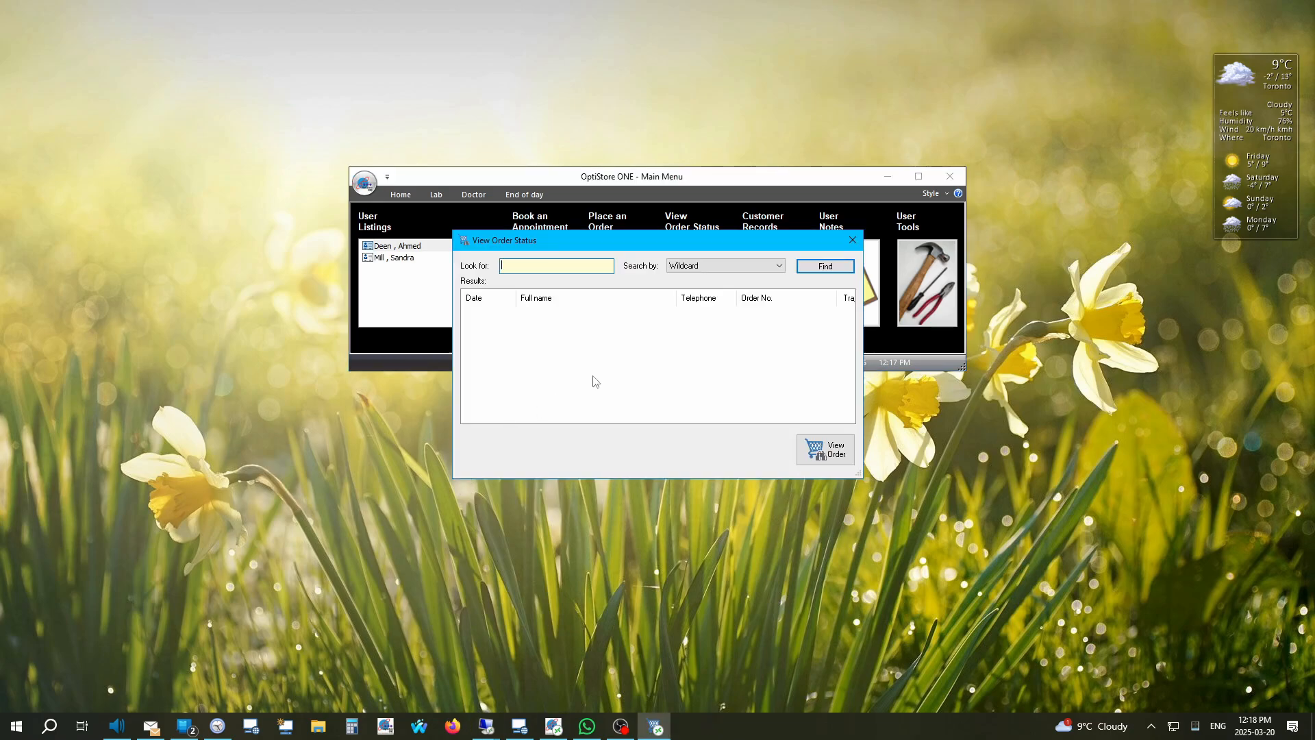
type("320")
key("Return")
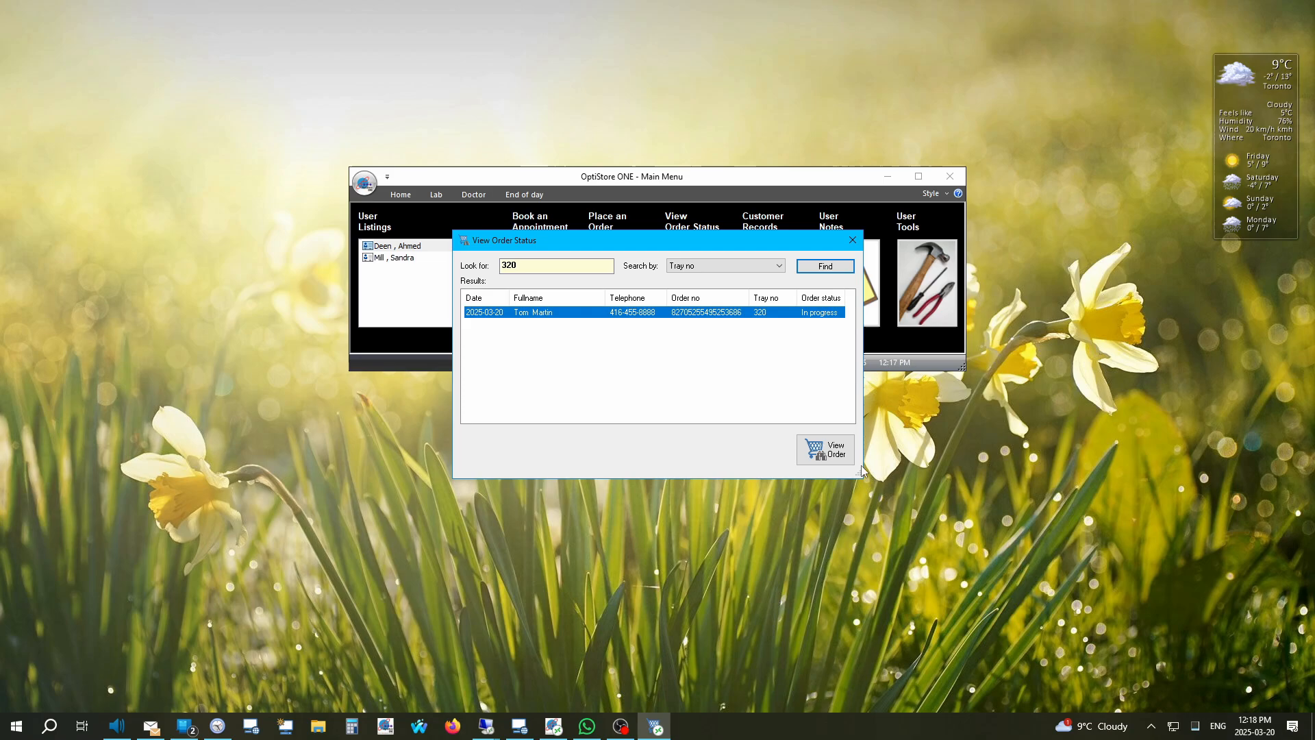
left_click(826, 450)
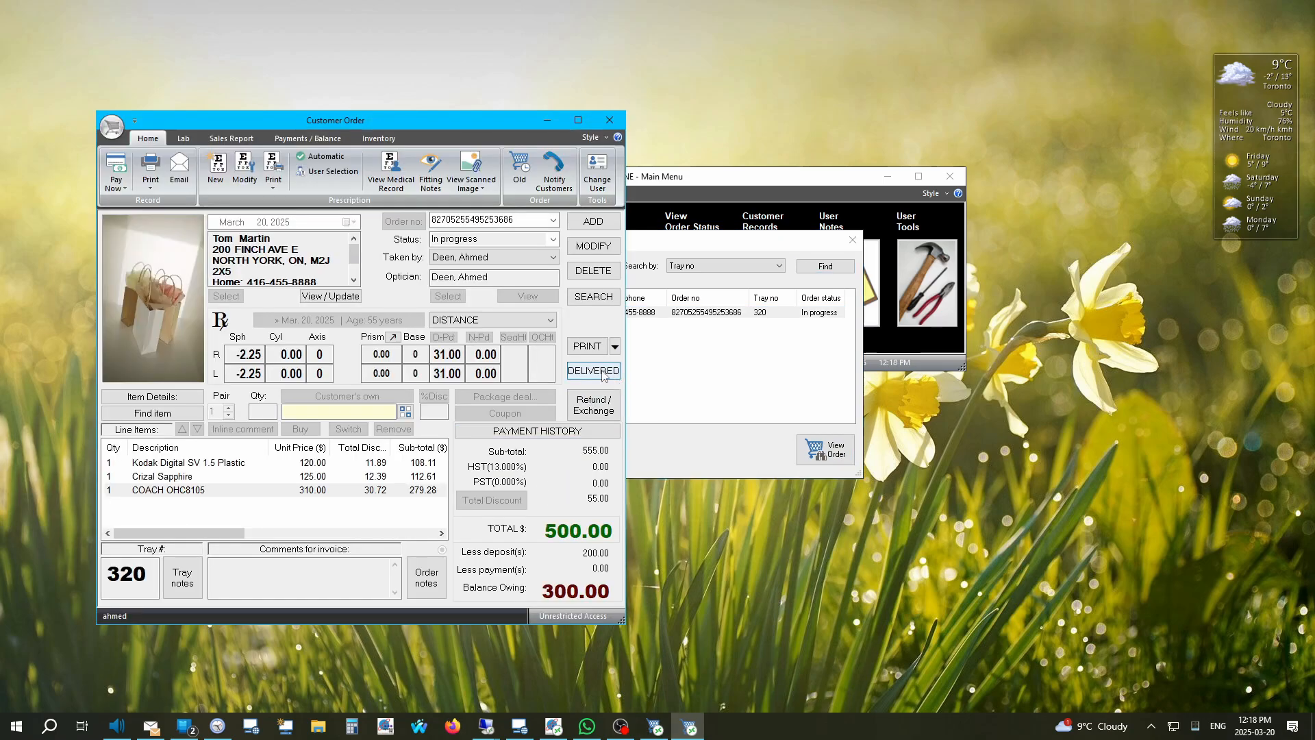
Step: Pay the remaining 300.00 by Visa in Payment History, clearing the balance to 0.00
left_click(478, 433)
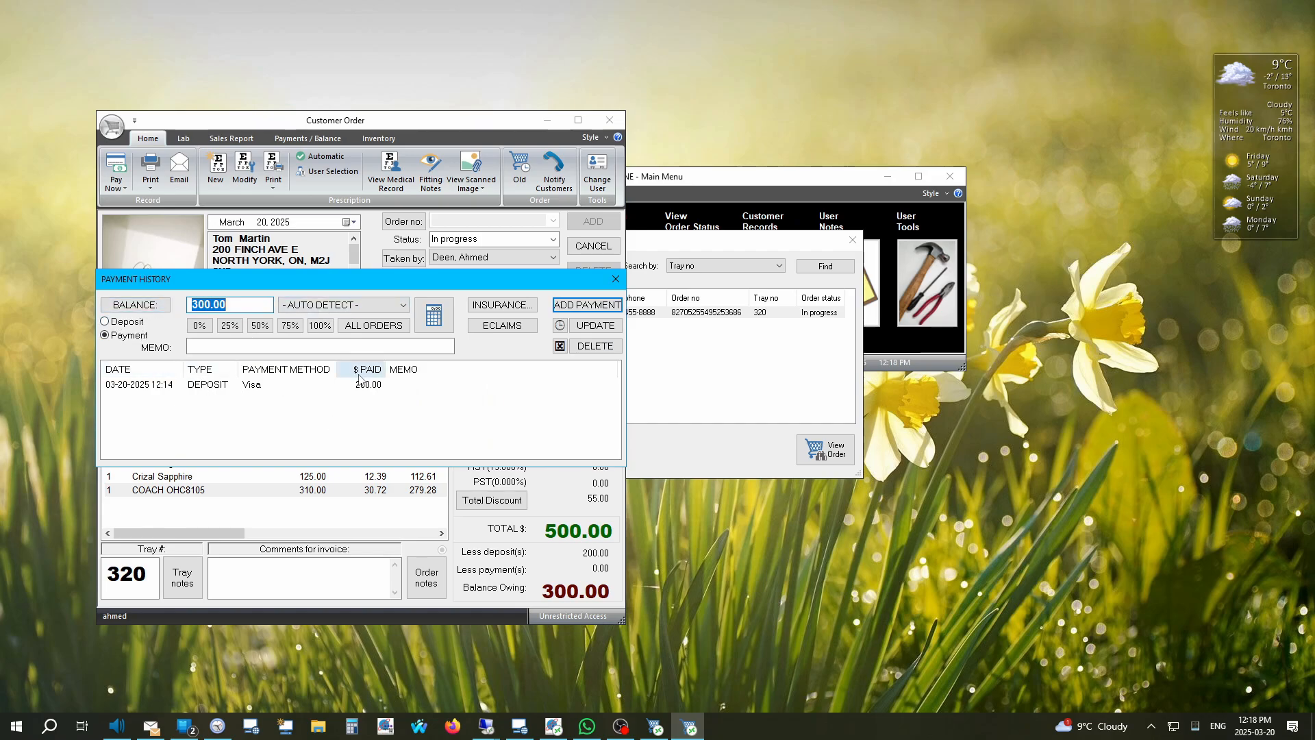
left_click(343, 305)
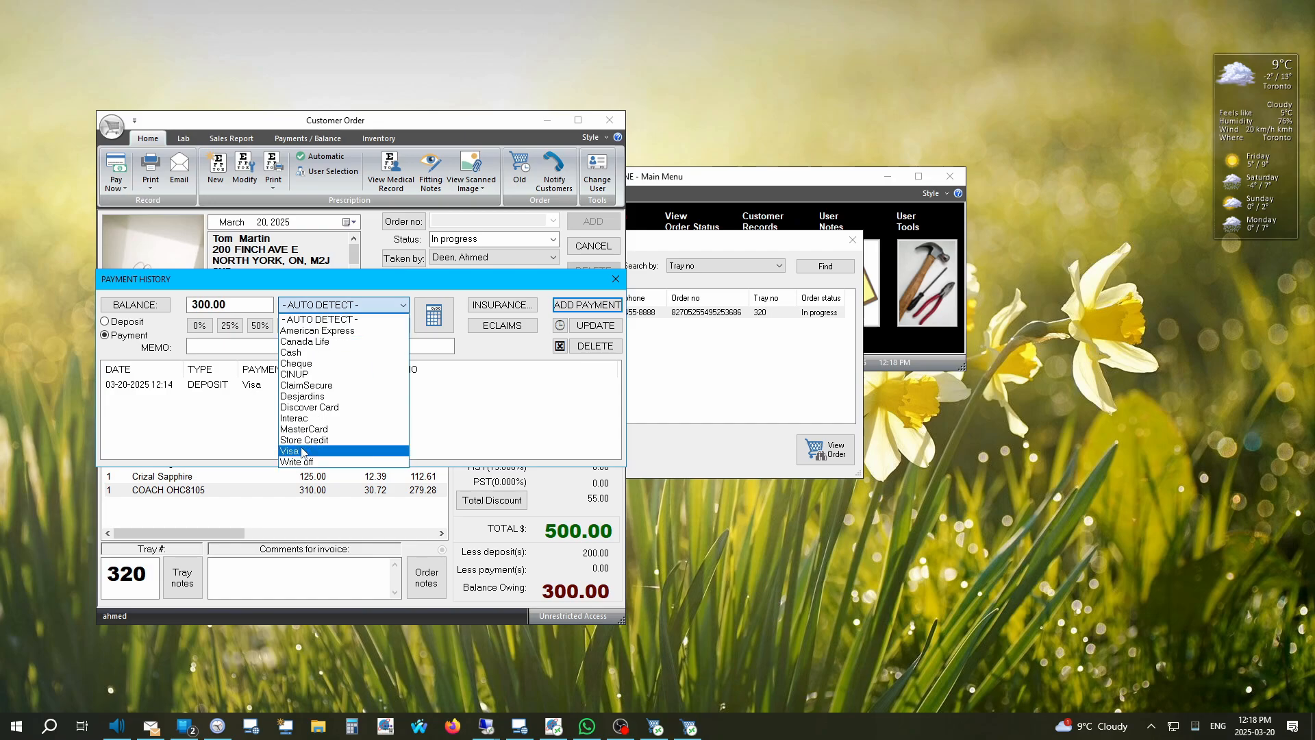
left_click(301, 451)
left_click(587, 305)
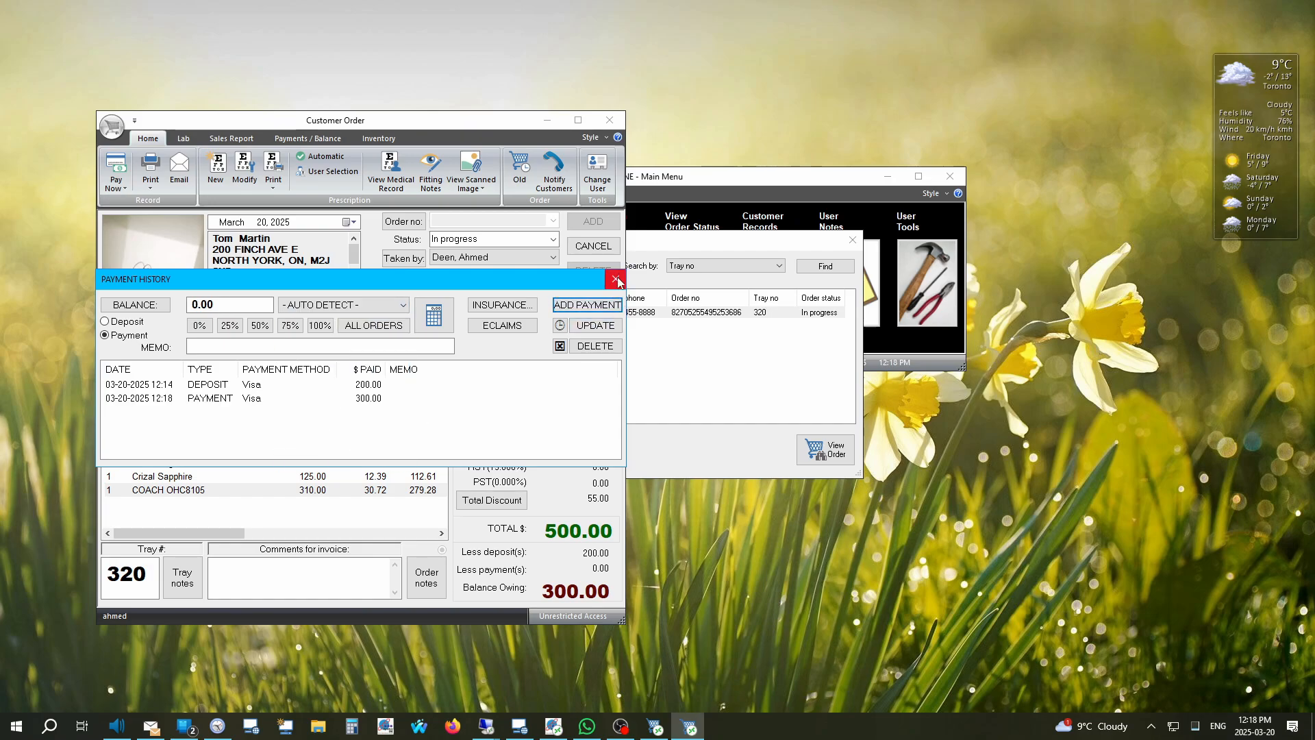
left_click(616, 279)
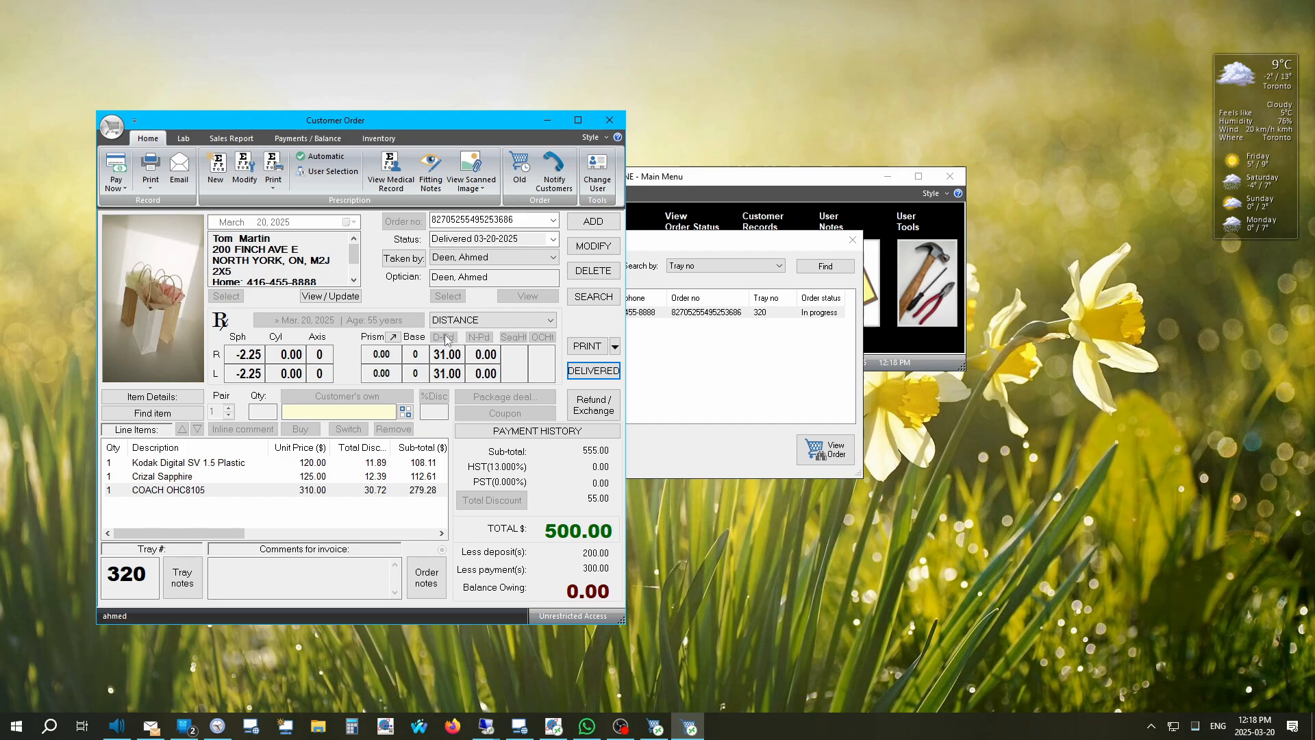
Step: Refund the COACH OHC8105 frame line from the ordered items, leaving a -279.28 balance
left_click(593, 405)
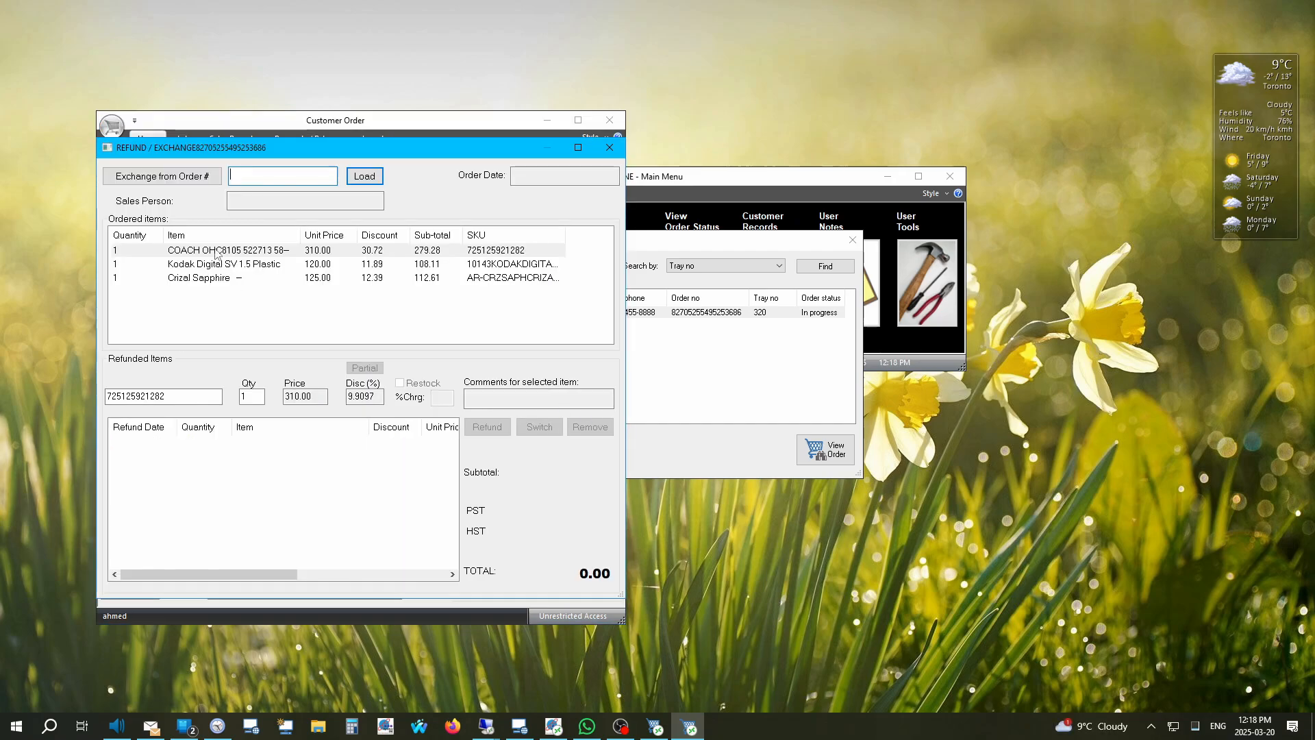
left_click(209, 263)
left_click(210, 251)
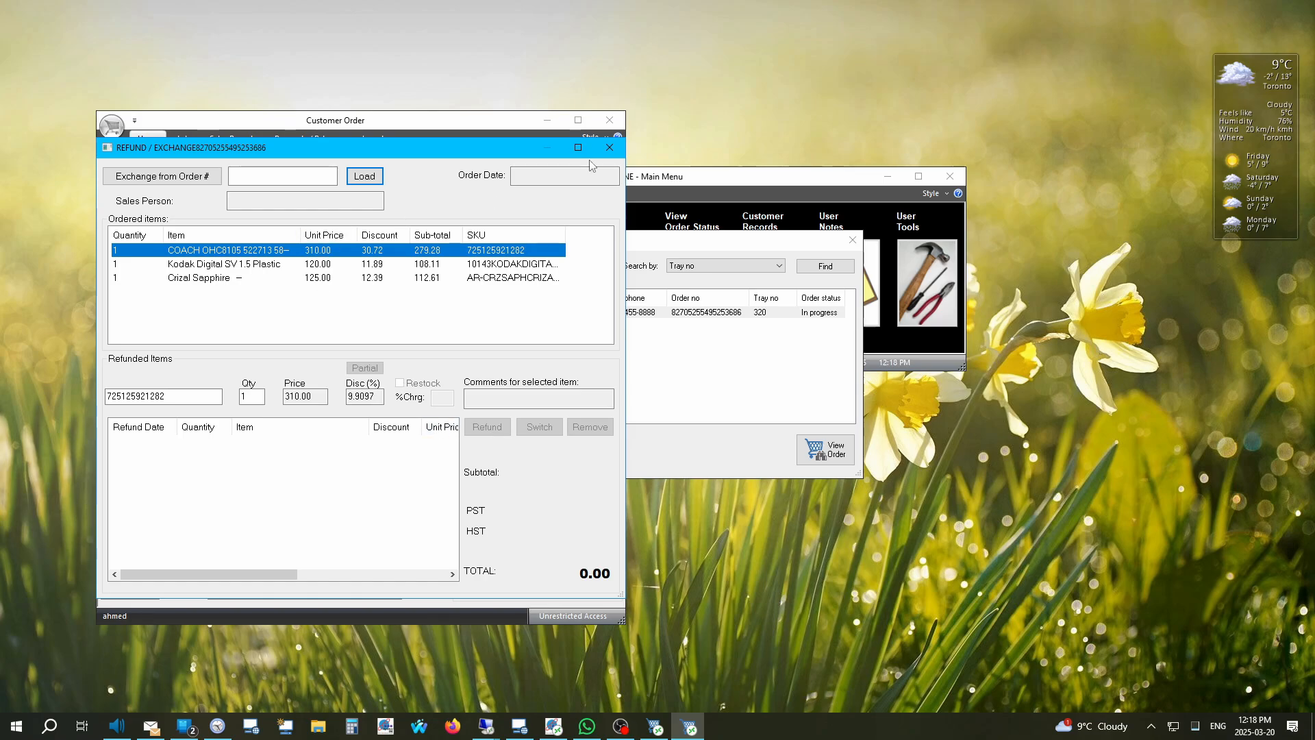
left_click(609, 147)
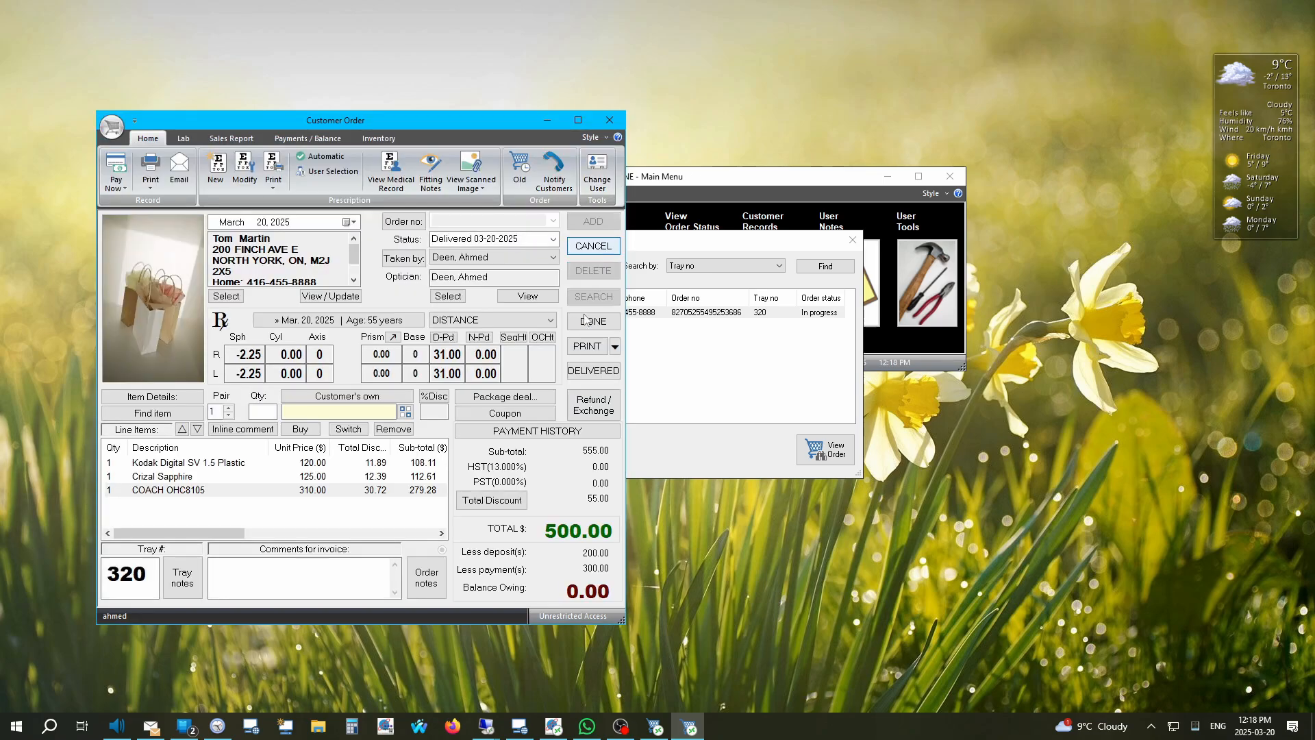
left_click(579, 409)
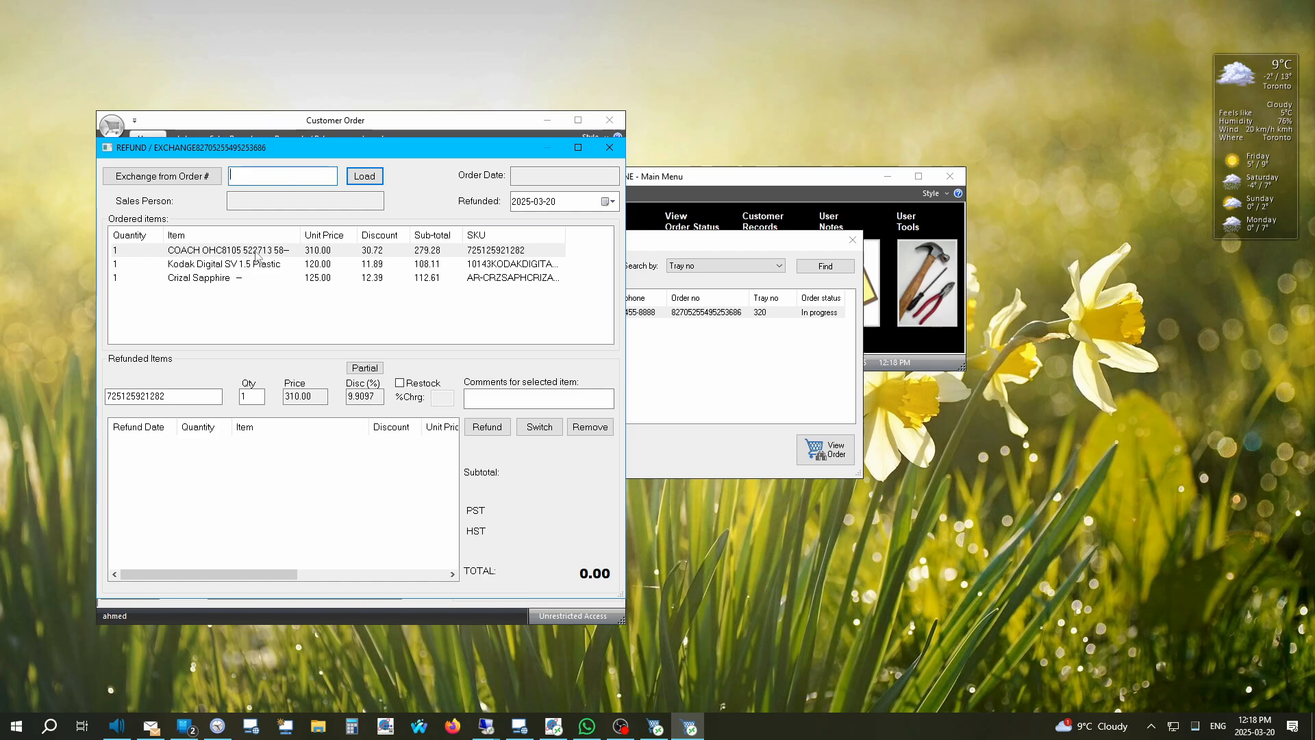
left_click(245, 252)
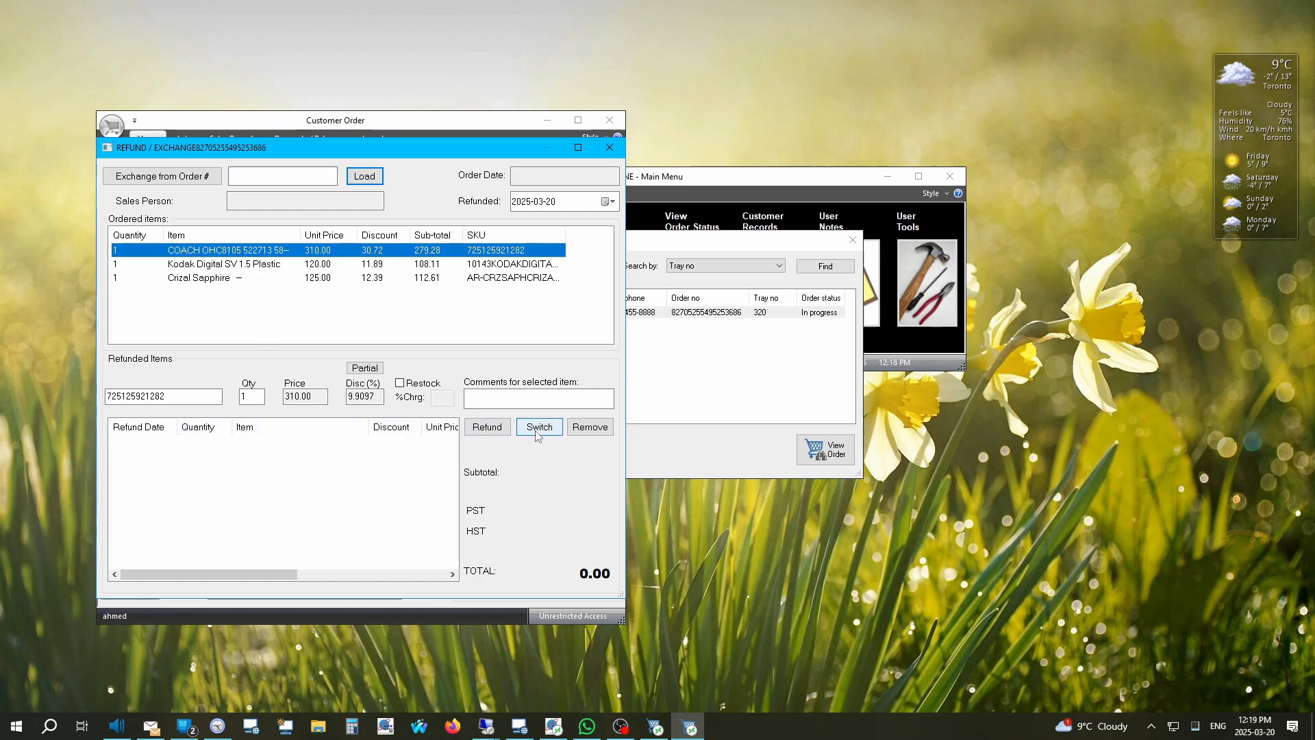
left_click(487, 428)
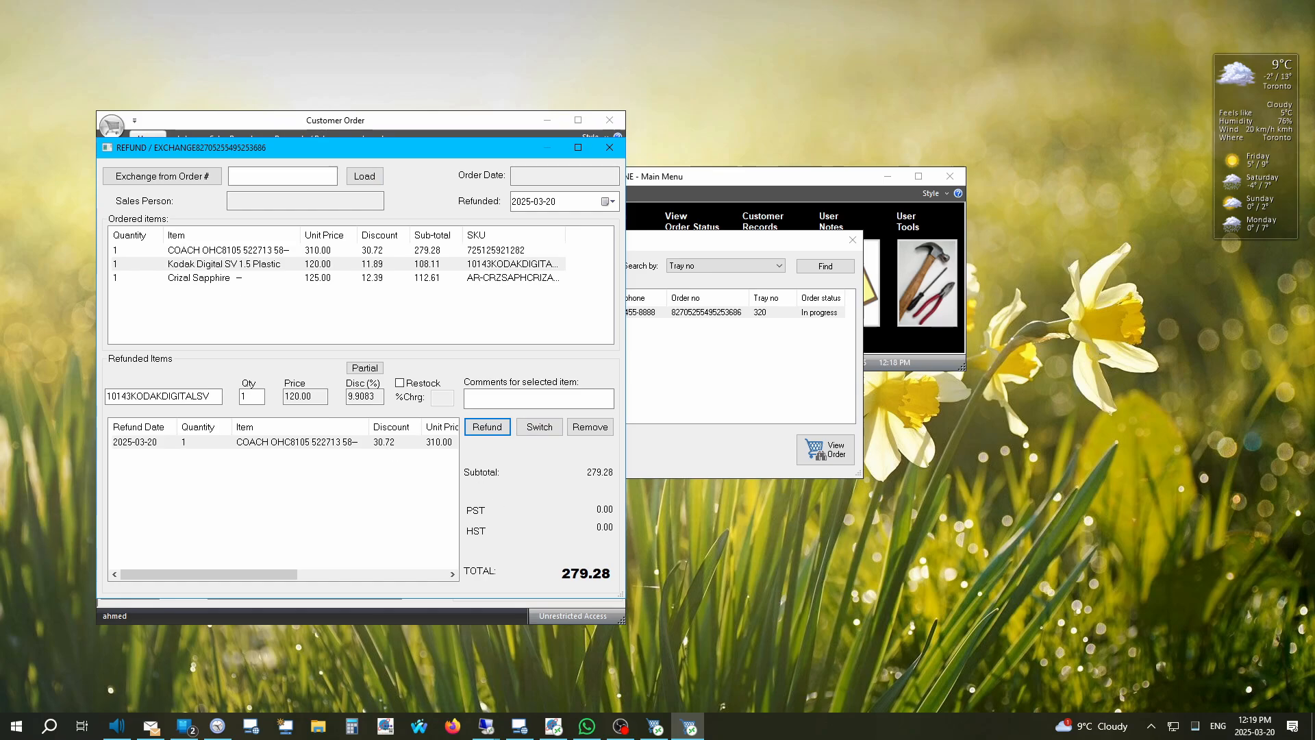
left_click(609, 147)
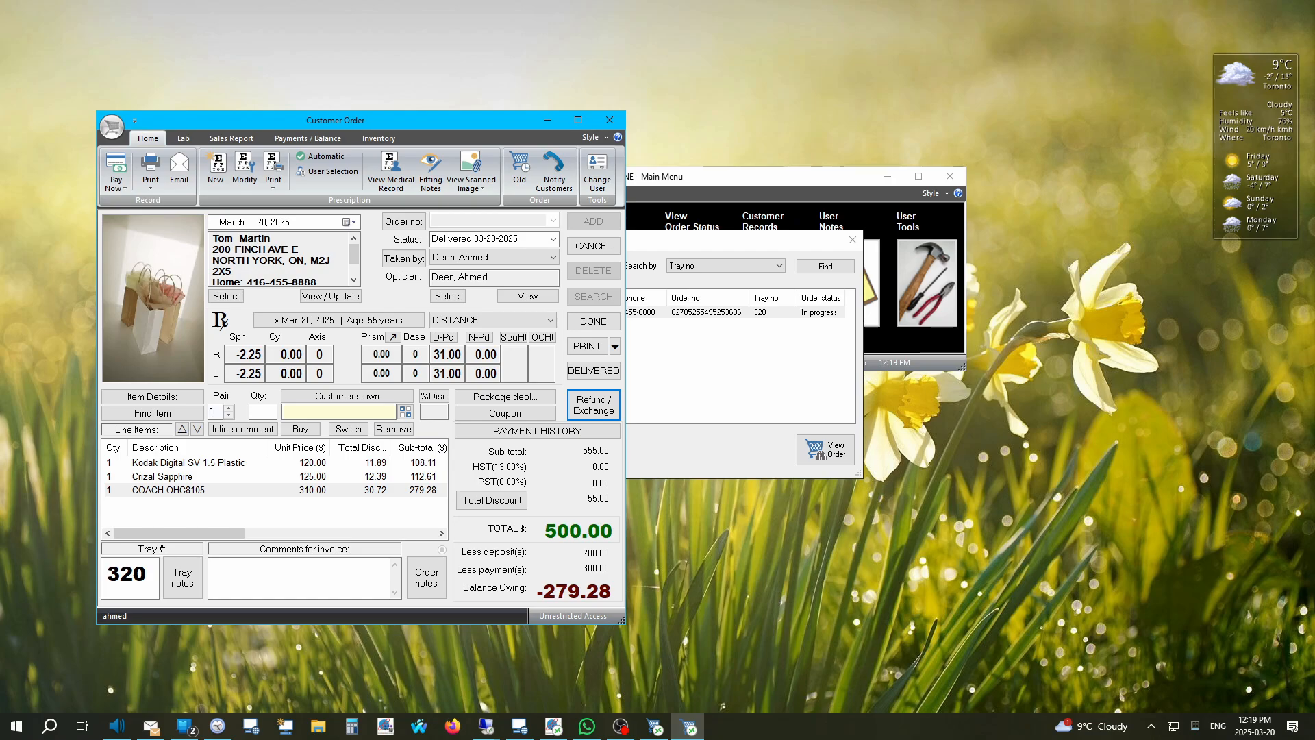
Step: Record a -279.28 Visa refund payment to zero the balance, then save the order
left_click(541, 431)
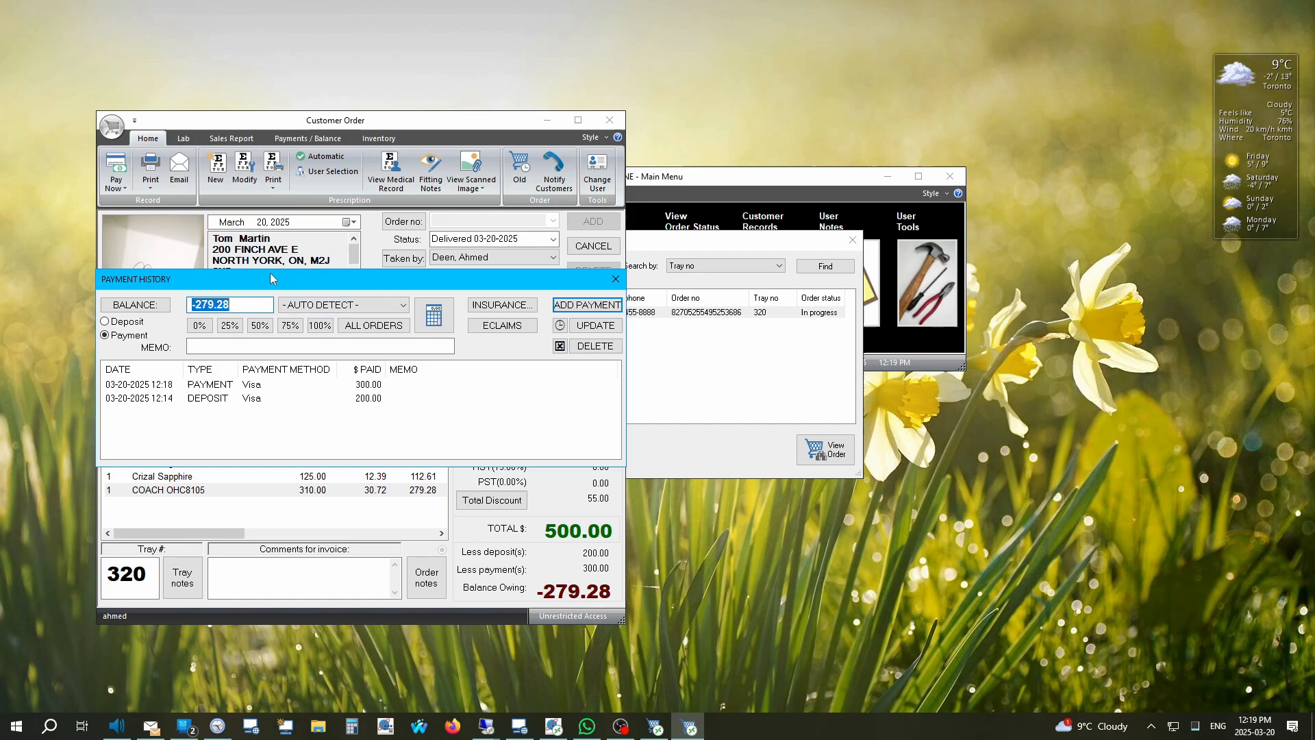
left_click(336, 310)
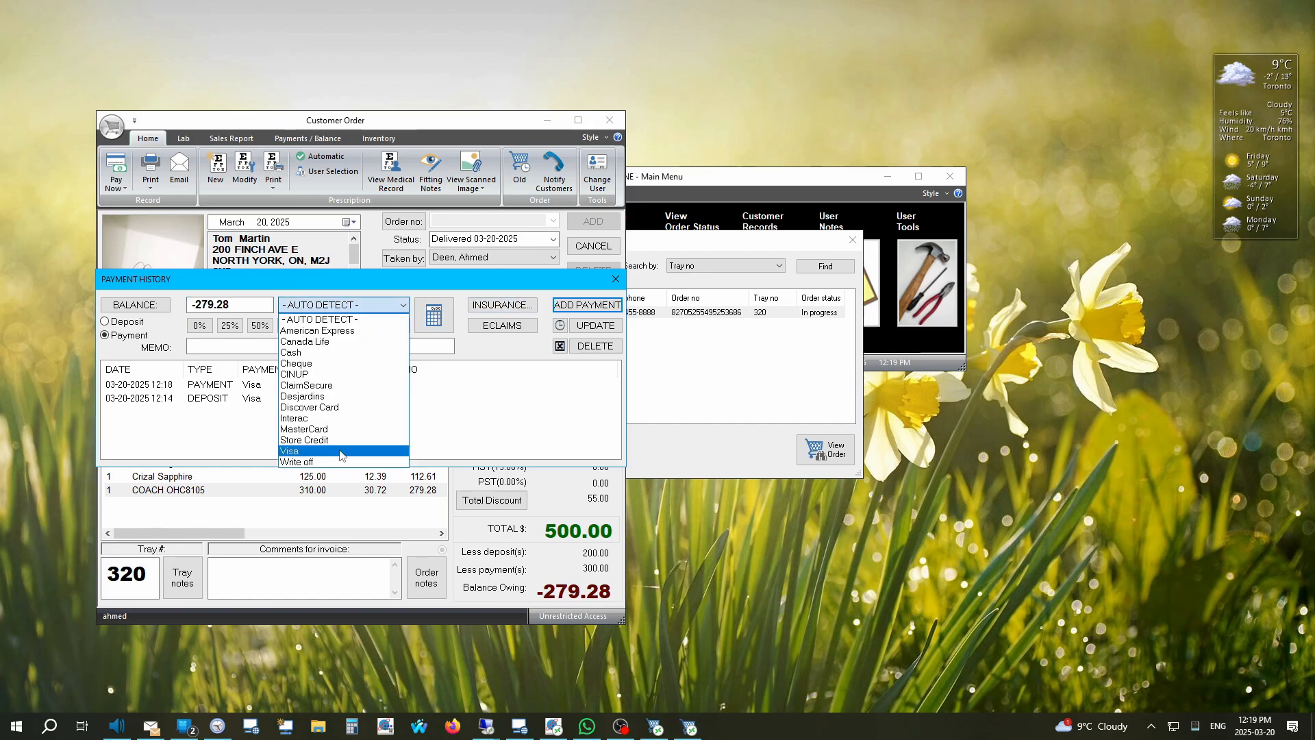
left_click(341, 451)
left_click(580, 308)
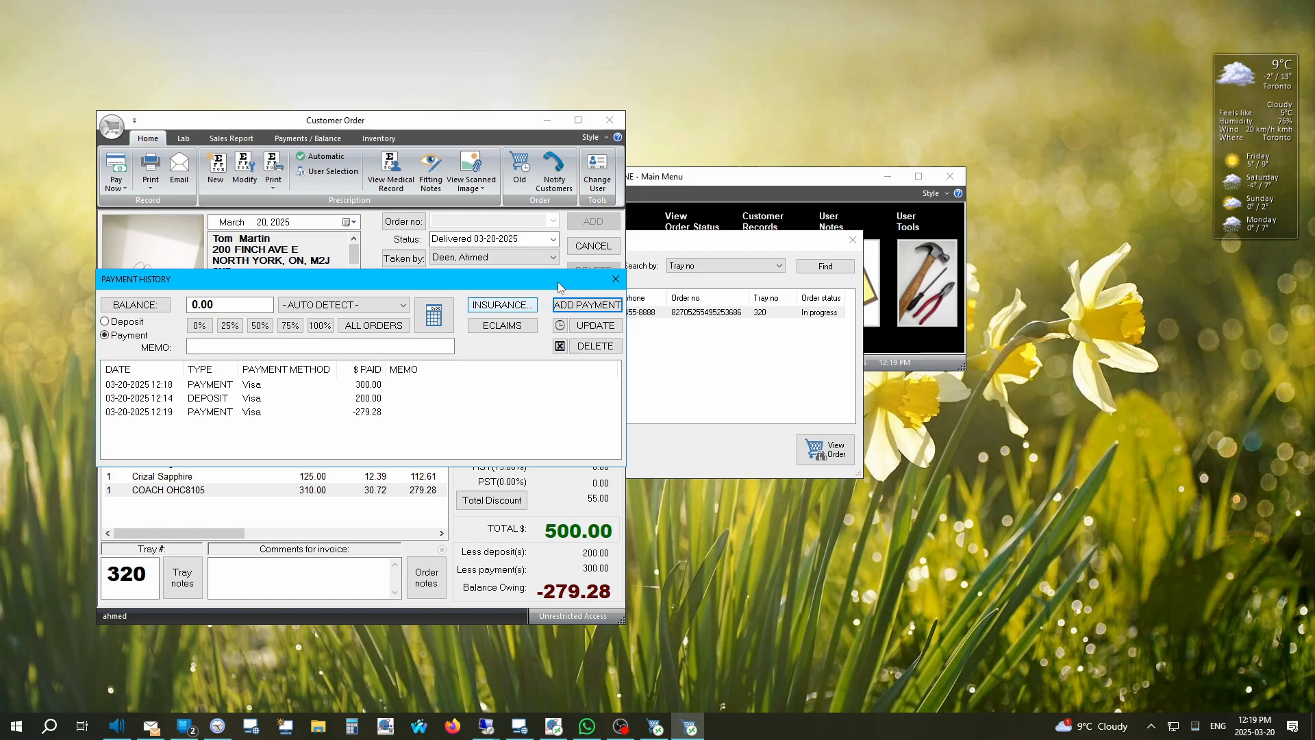
left_click(615, 279)
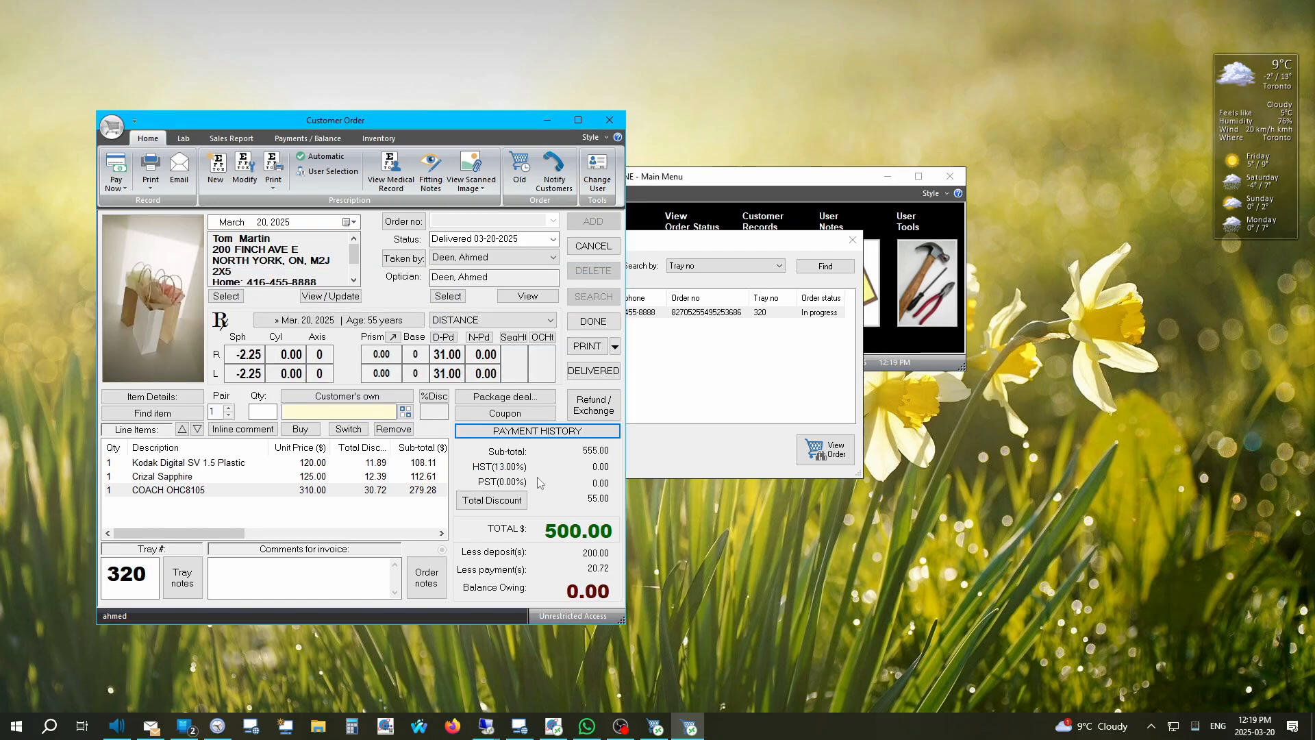
left_click(612, 321)
Step: Preview the order's invoice in LibreOffice Writer
left_click(615, 347)
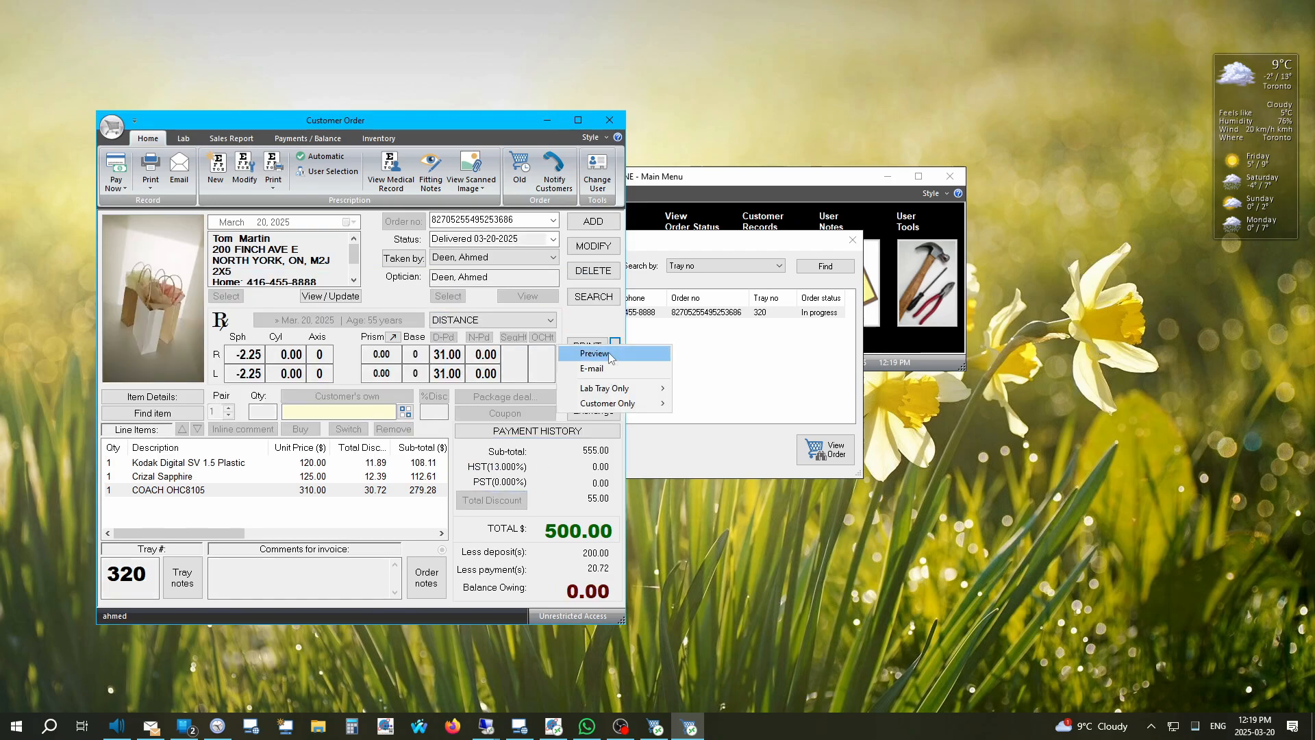
left_click(611, 355)
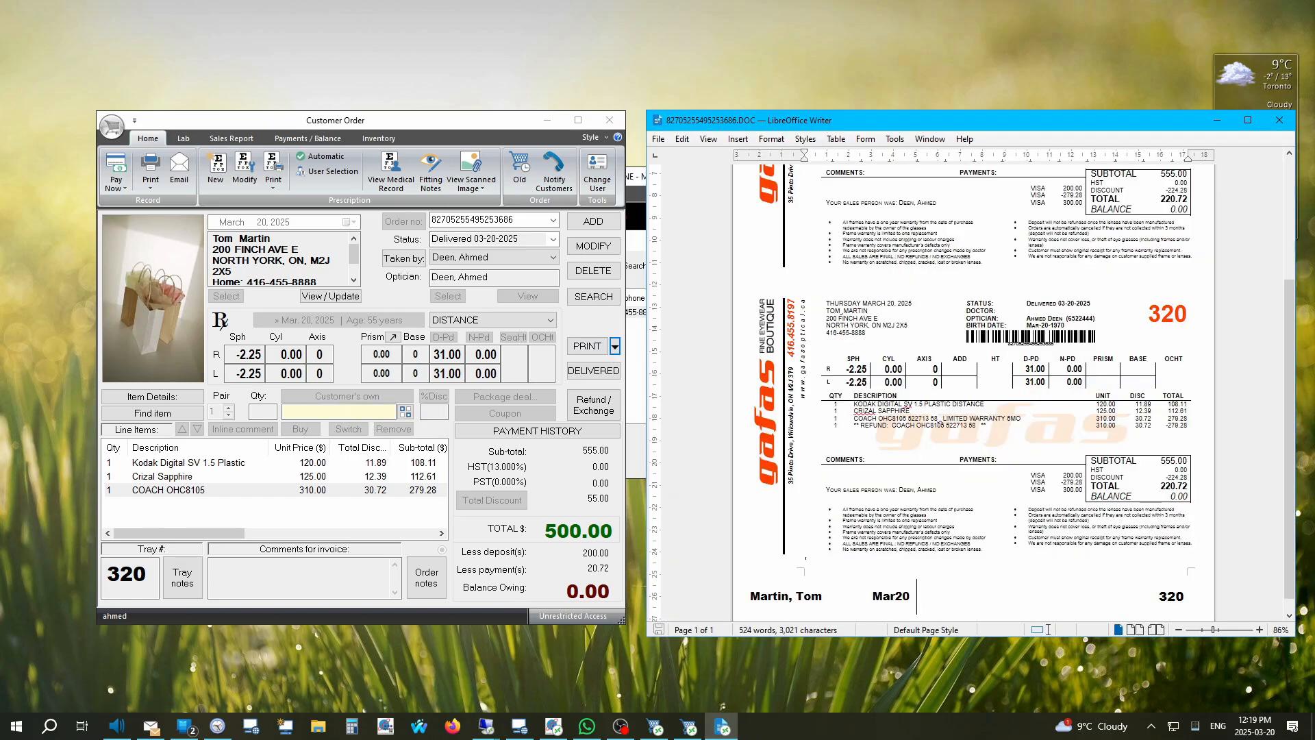
scroll(927, 438, "up", 5)
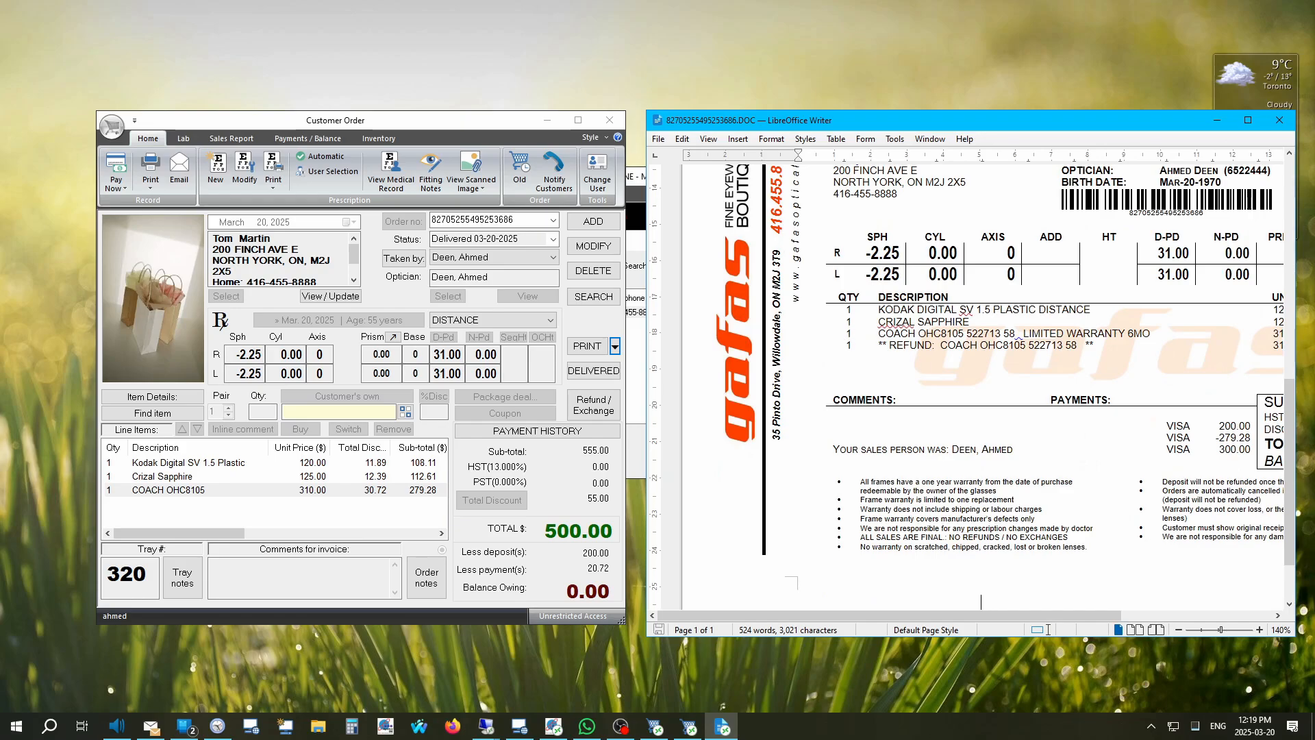
Step: Check the invoice's COACH refund line and Visa payment amounts, then close the preview
left_click_drag(852, 346, 911, 345)
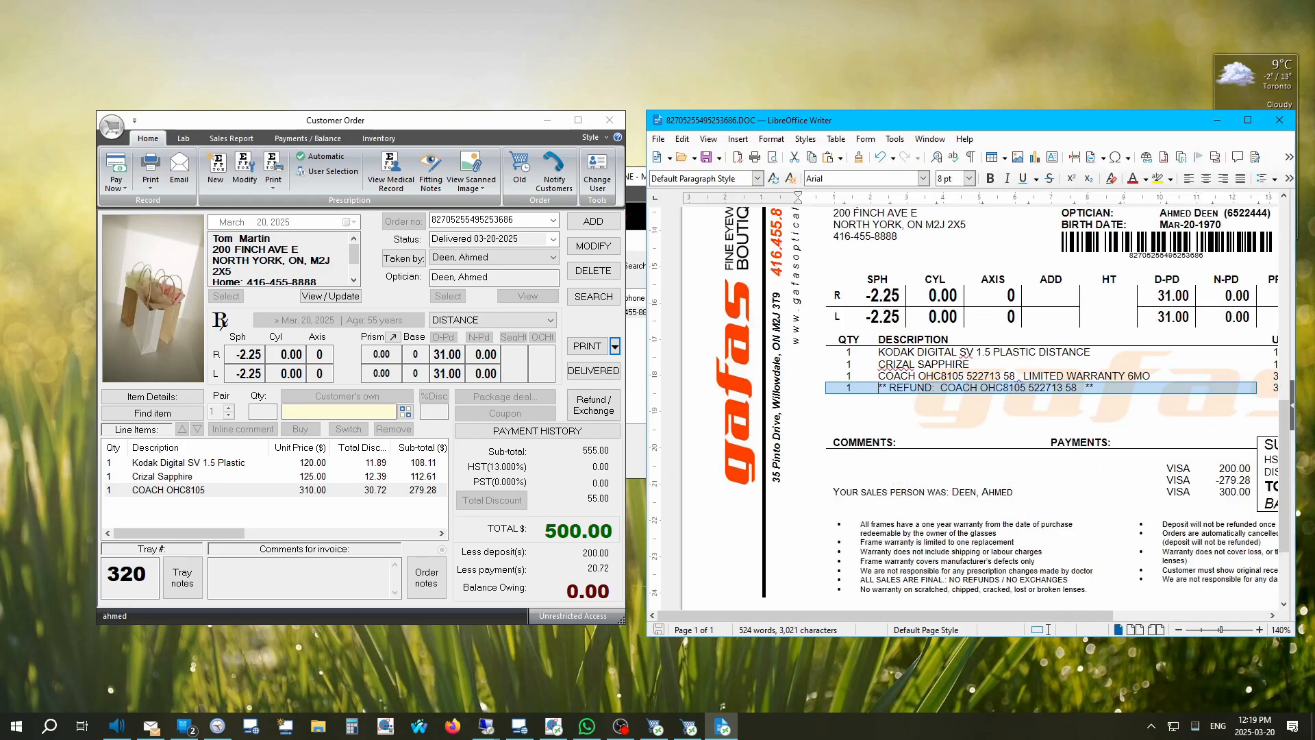
scroll(959, 404, "down", 3)
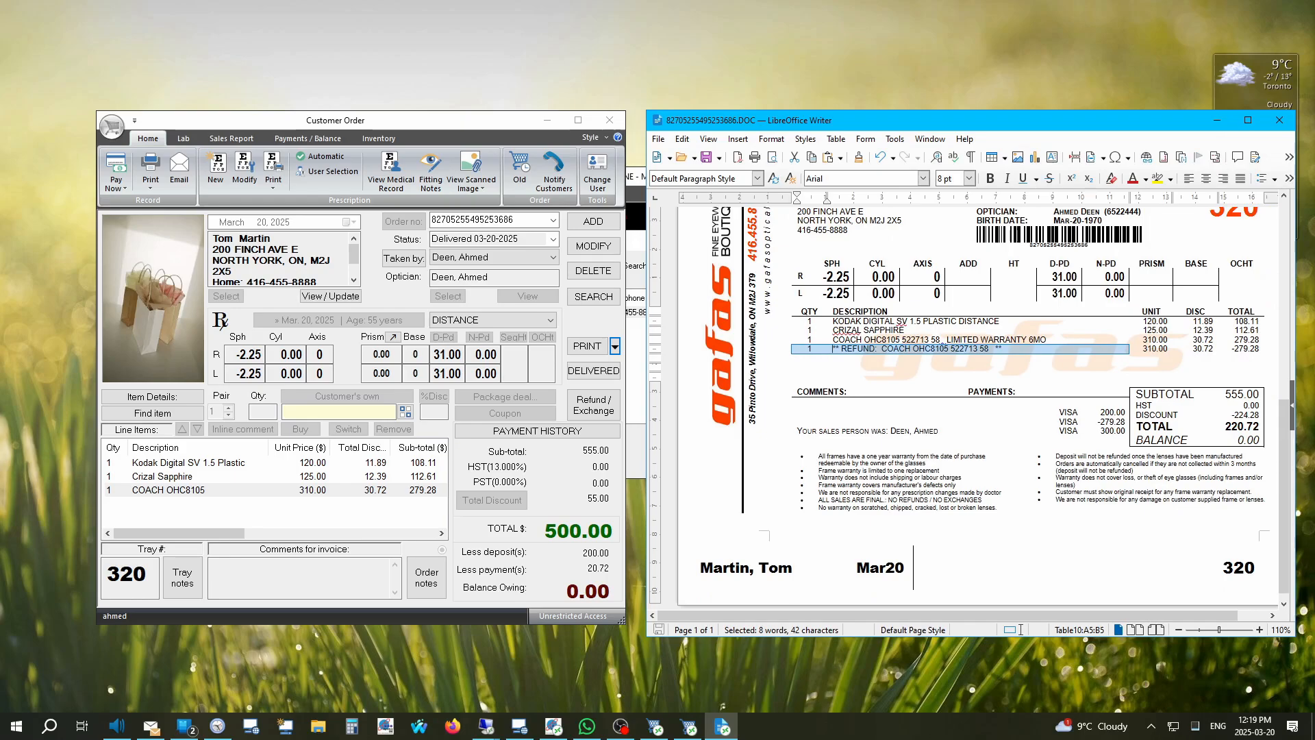
left_click_drag(972, 408, 1100, 431)
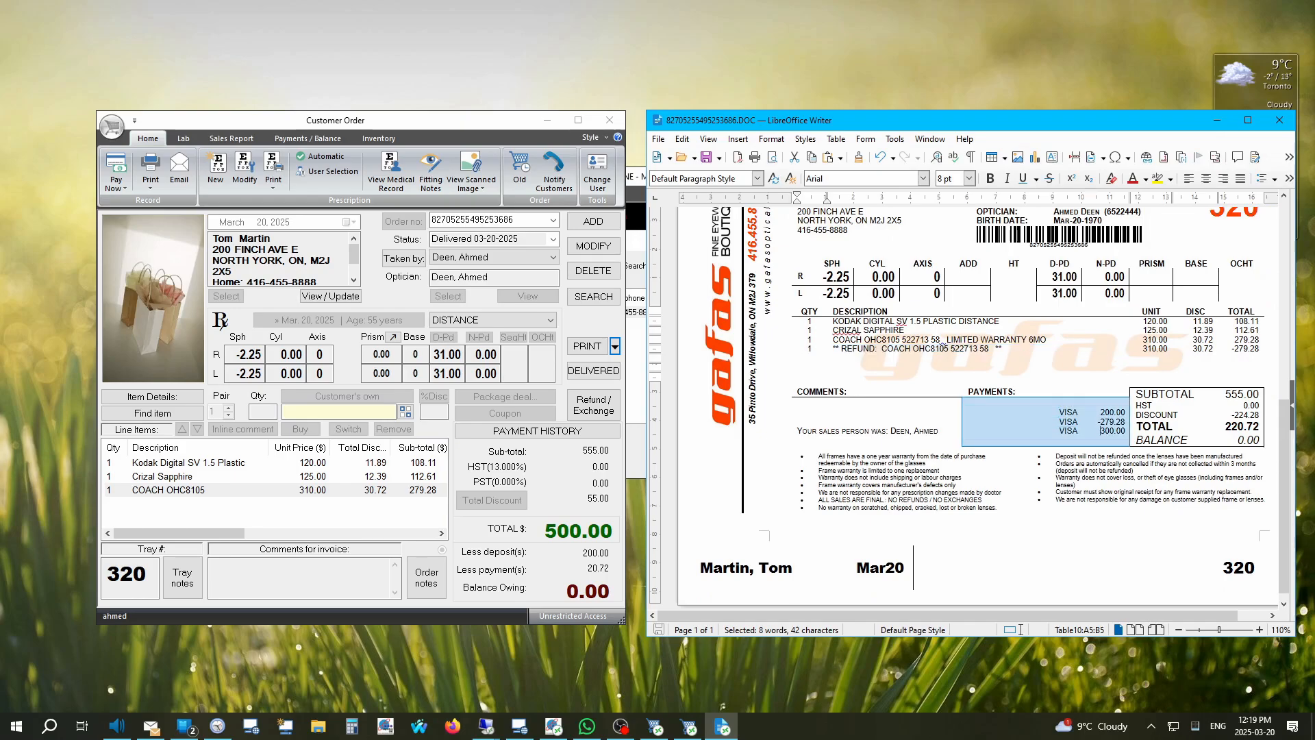
left_click(1101, 431)
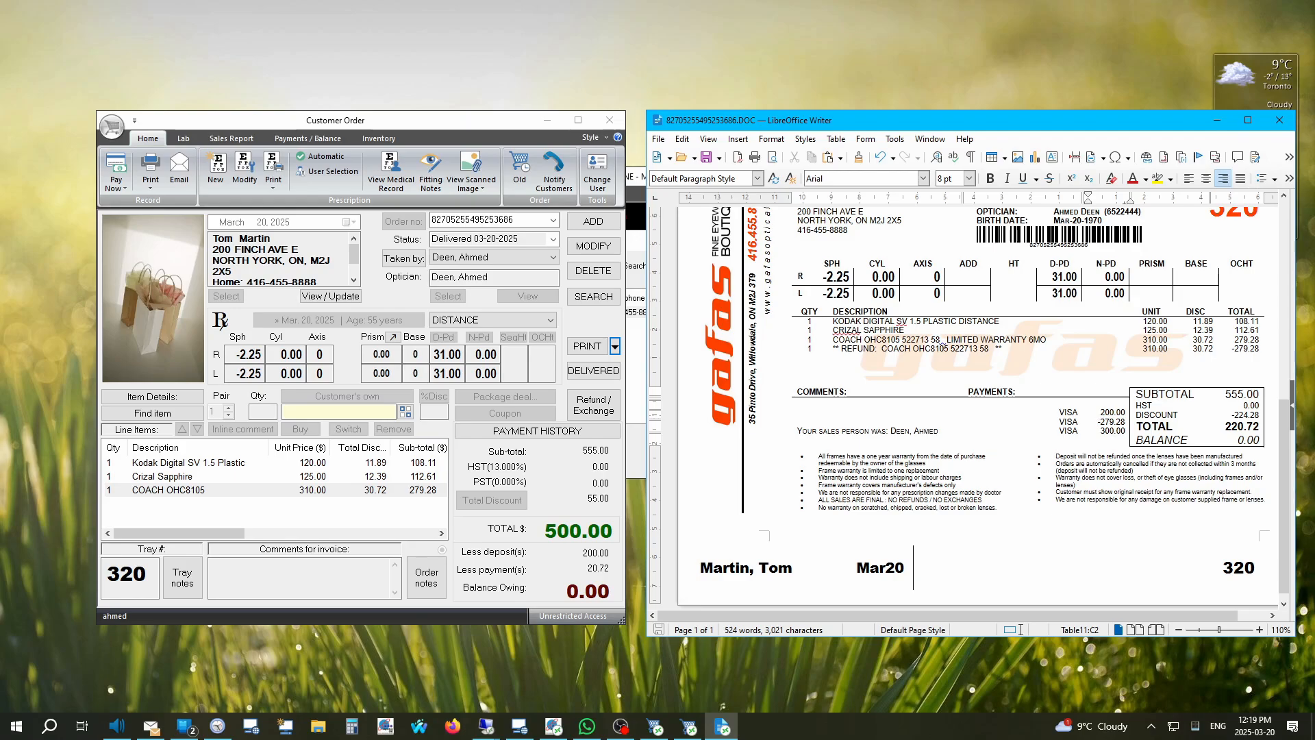
scroll(1097, 421, "up", 5)
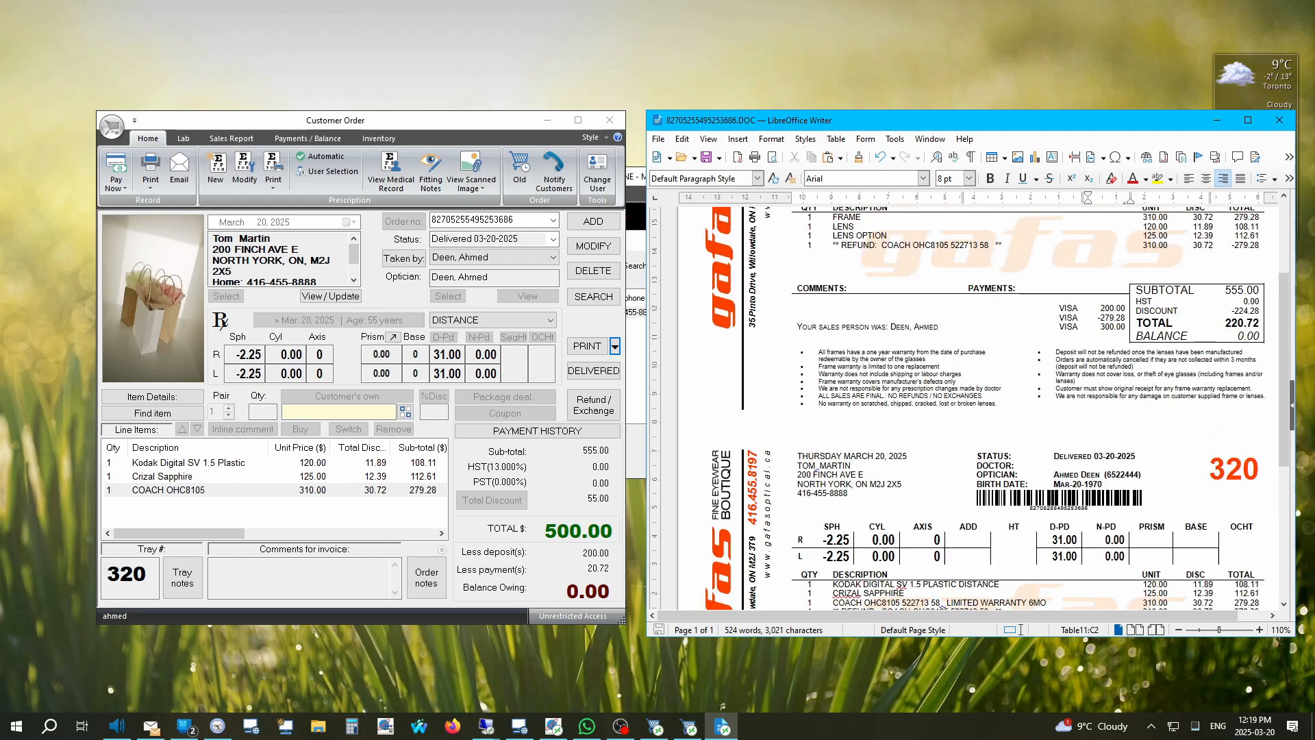
left_click(1280, 121)
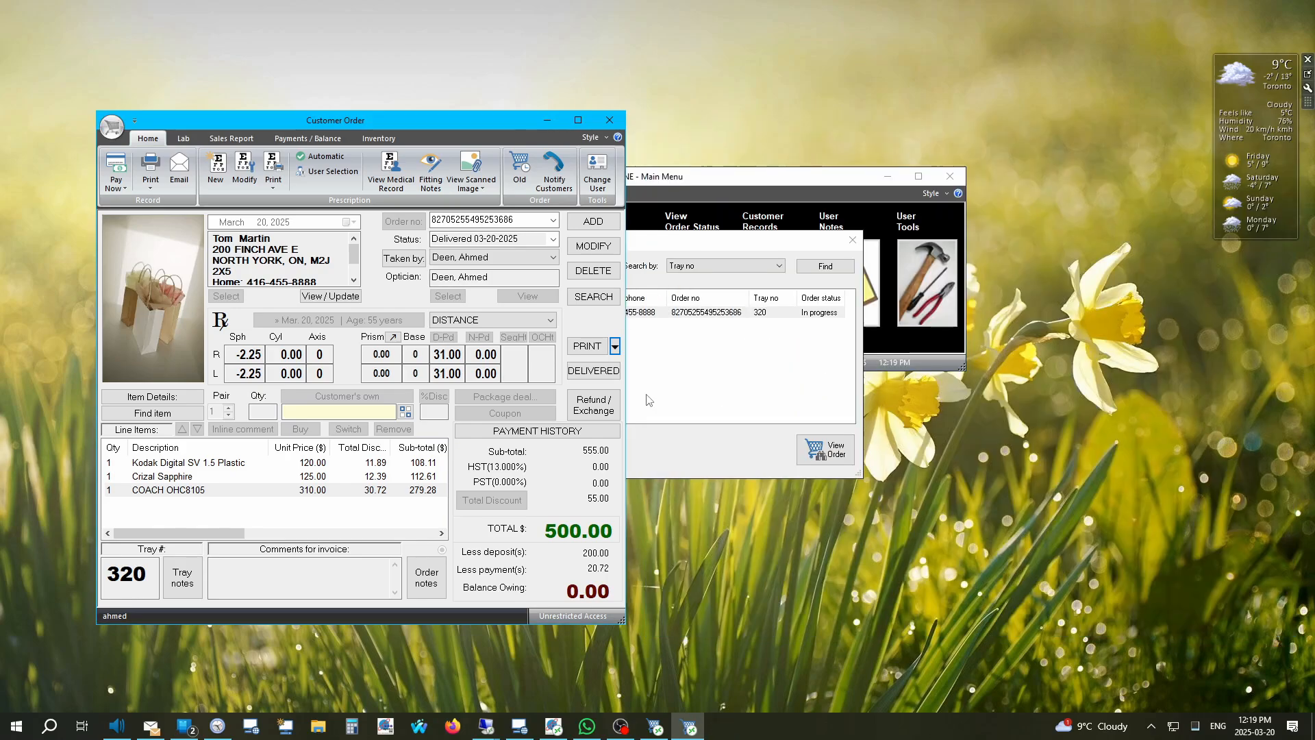
left_click(603, 257)
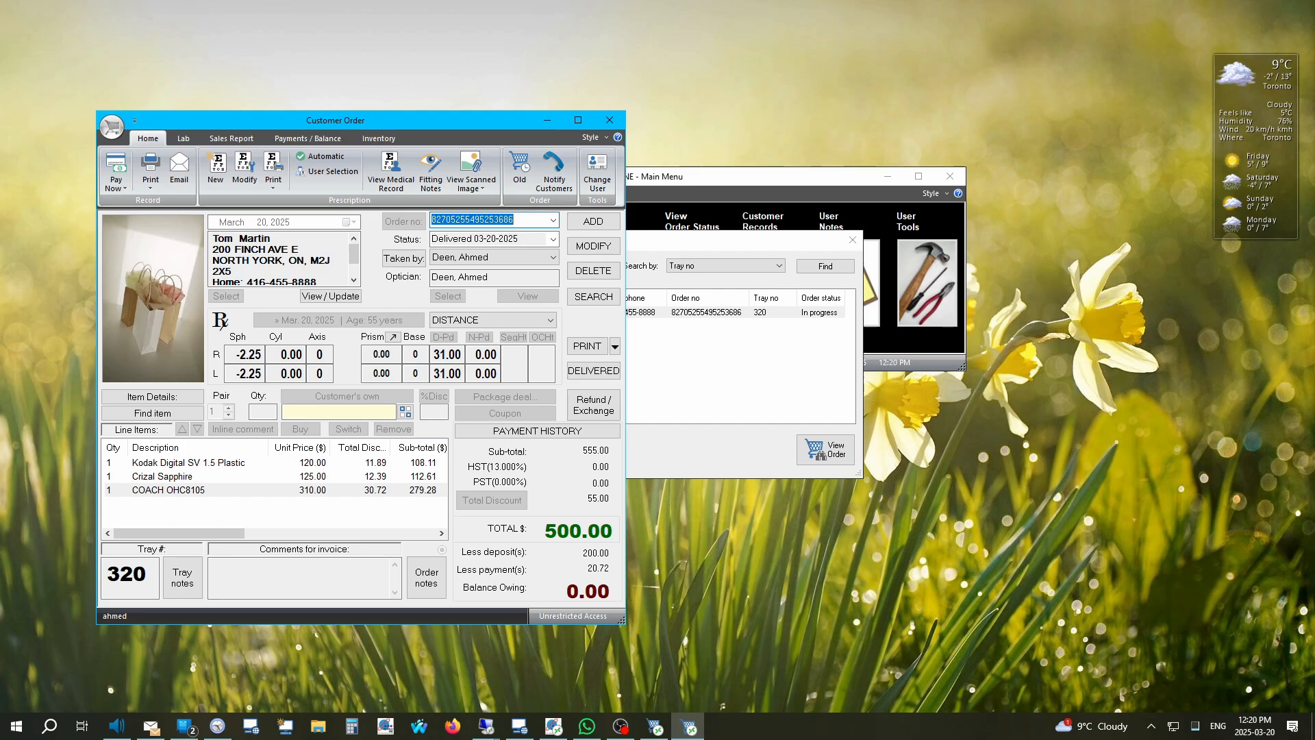
left_click(593, 404)
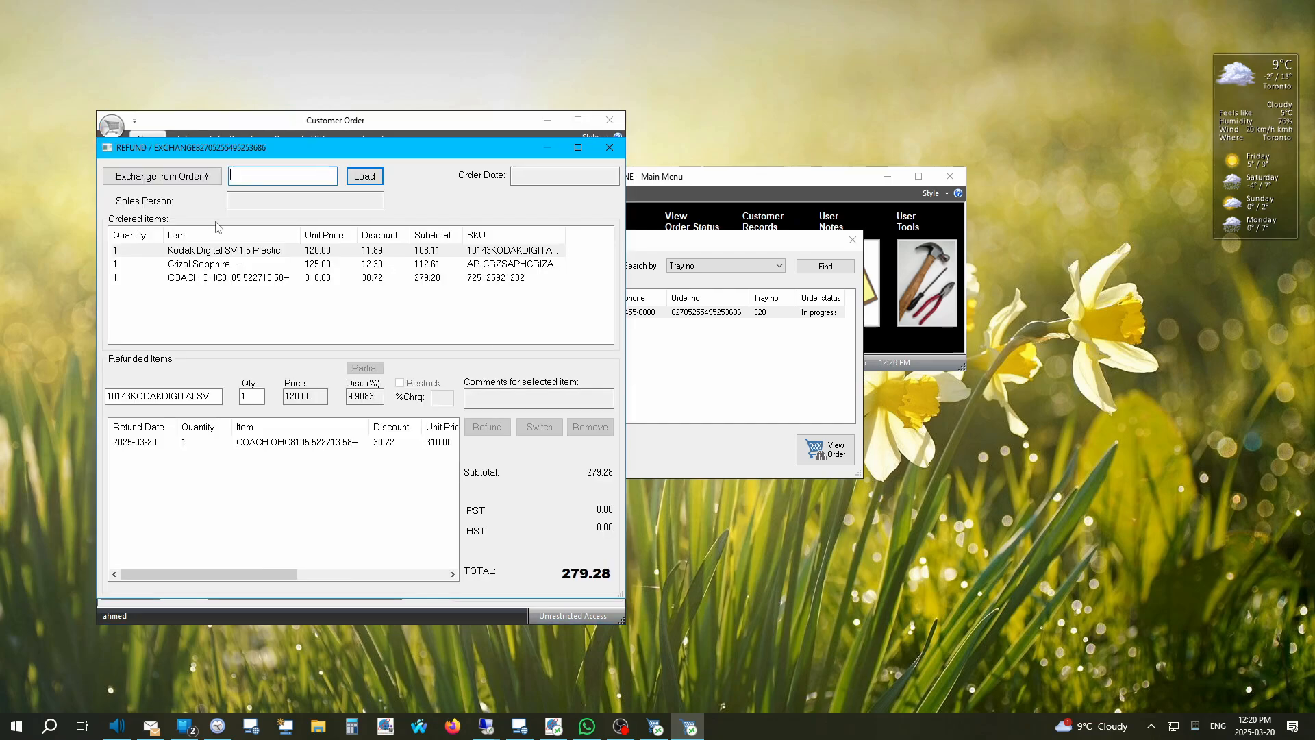
left_click_drag(226, 117, 793, 193)
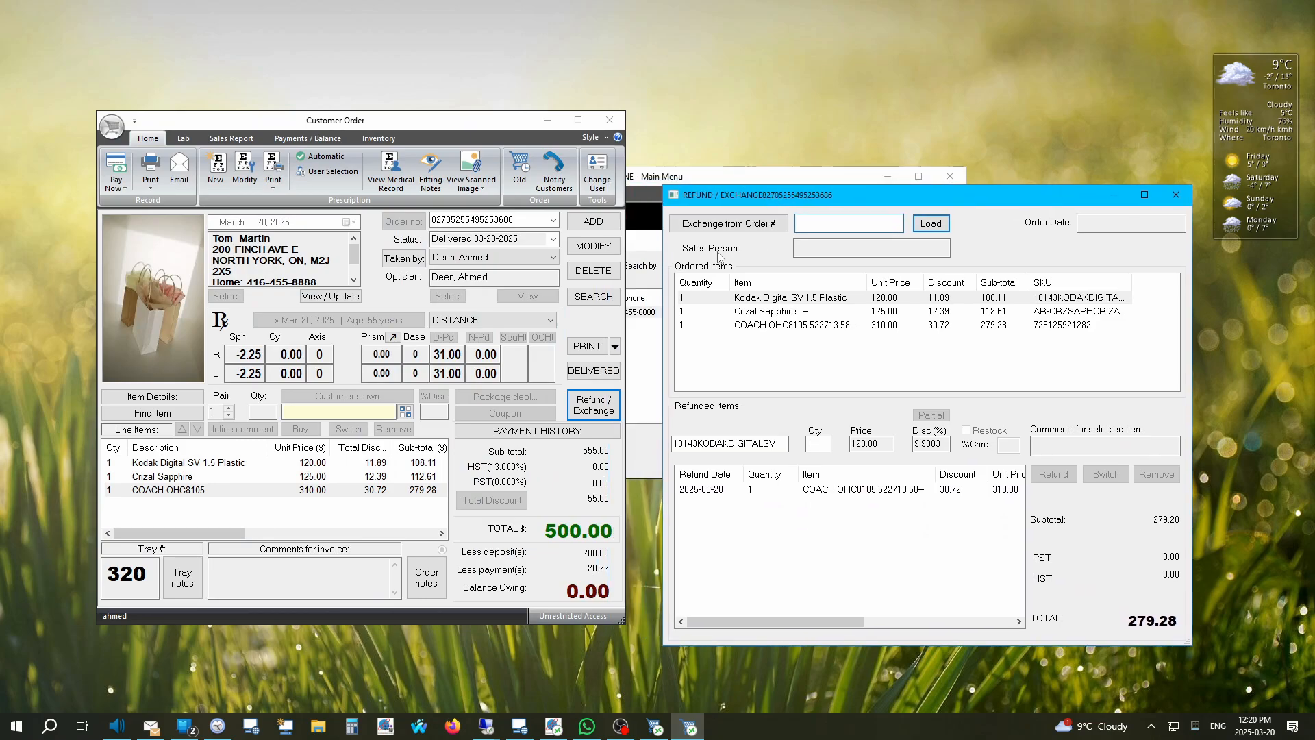
left_click(465, 220)
left_click(728, 224)
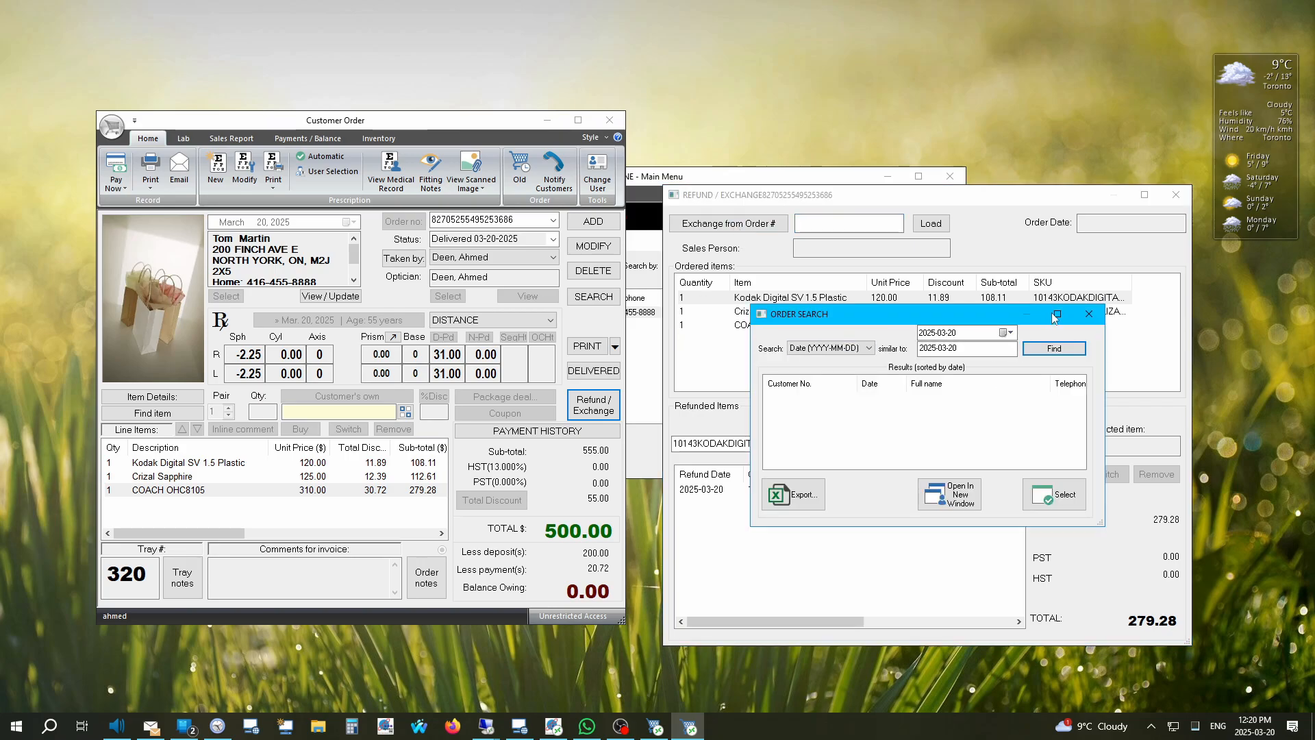
left_click(1089, 313)
left_click(863, 224)
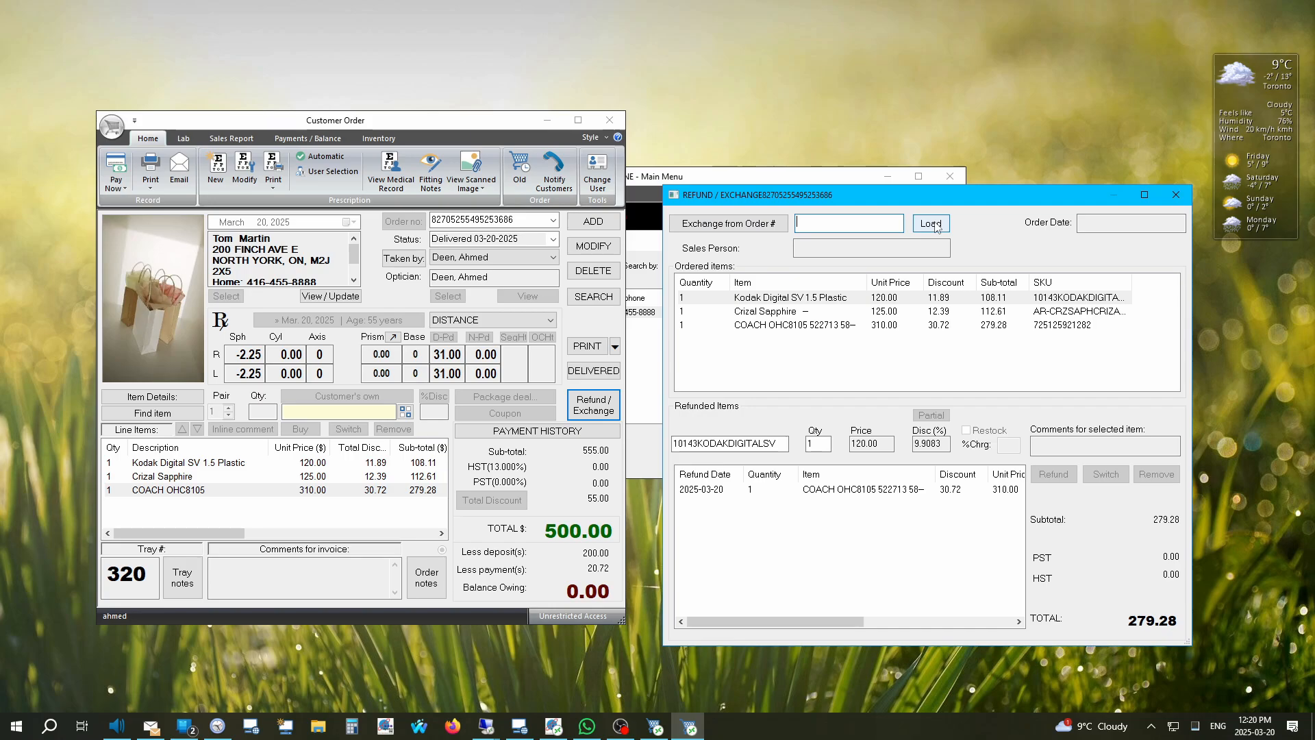
left_click(1179, 197)
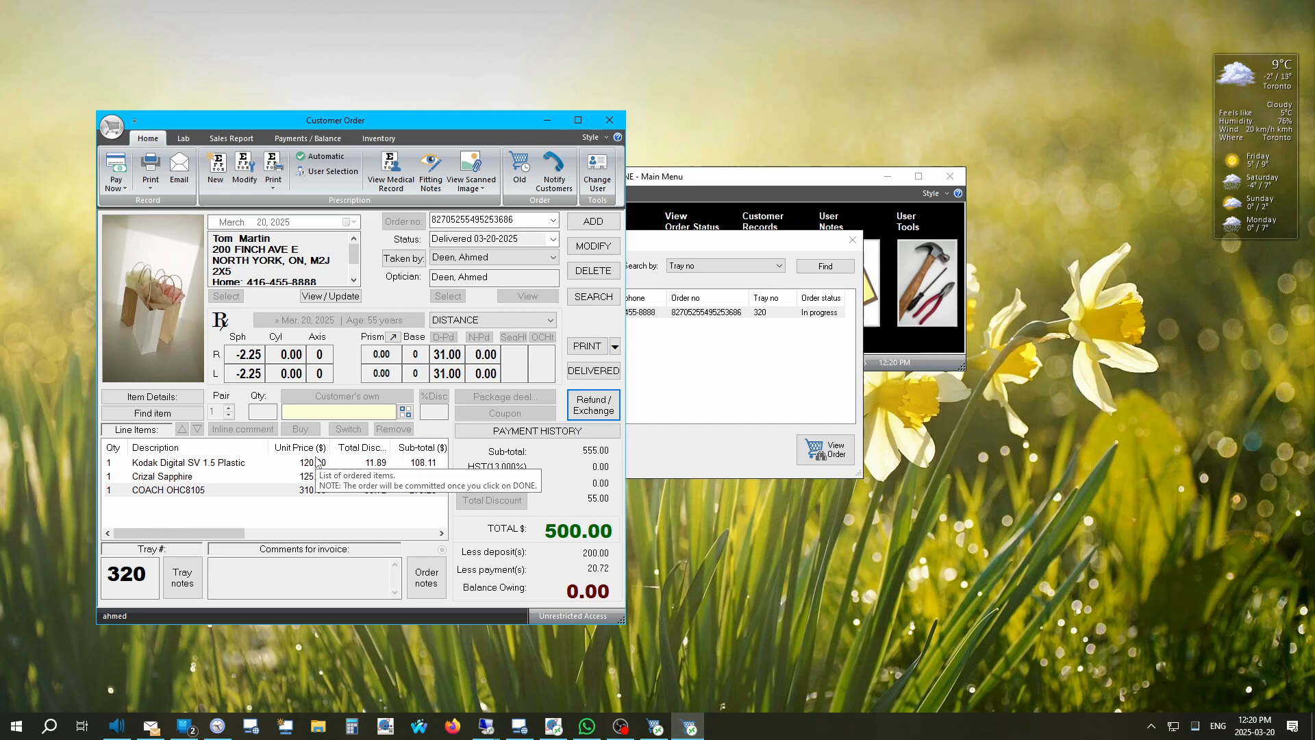
Step: Modify the order and remove the COACH OHC8105 refund, restoring the 279.28 balance owing
left_click(586, 248)
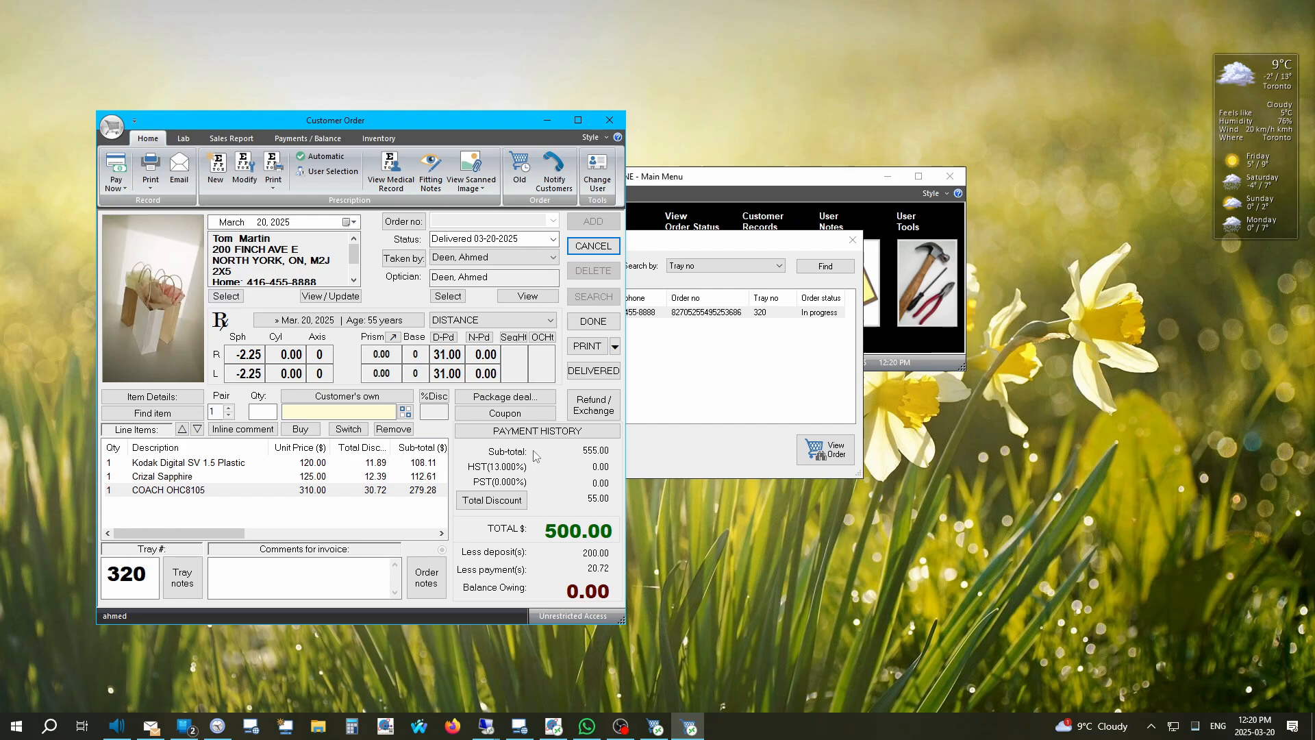
left_click(593, 405)
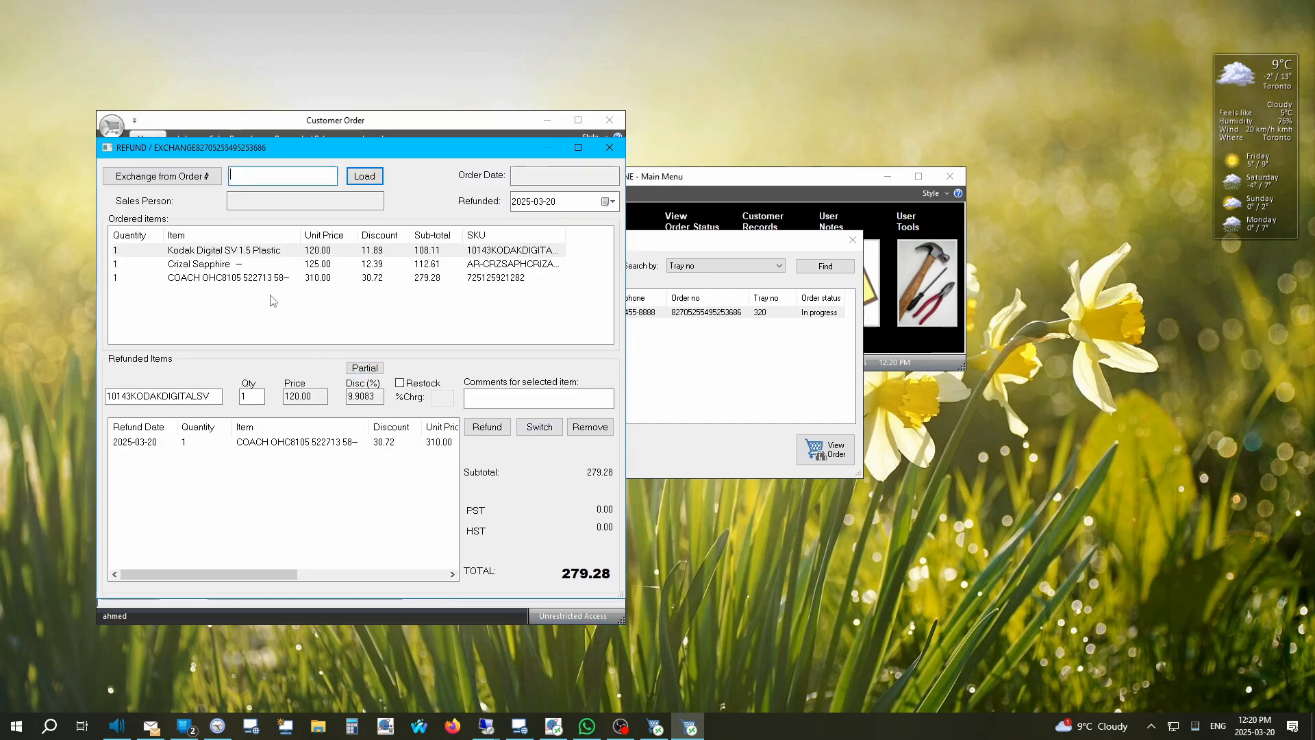
left_click(173, 443)
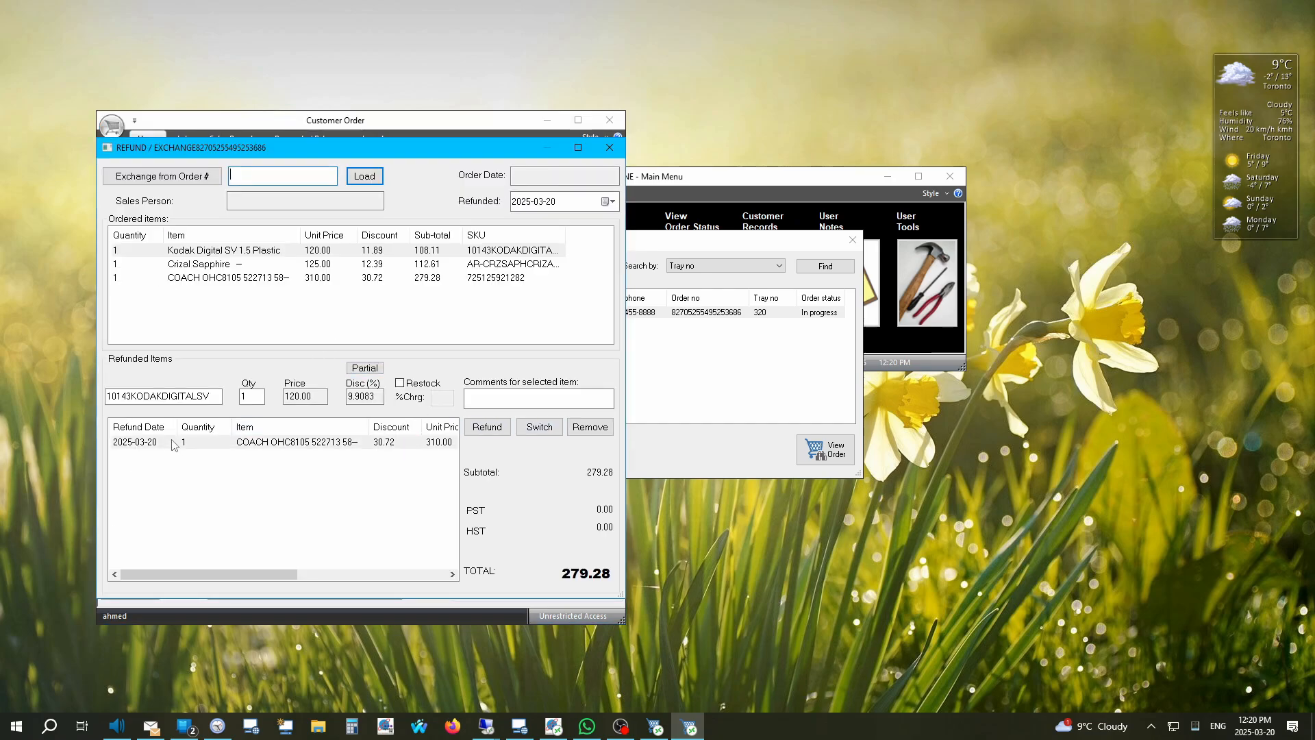
left_click(590, 427)
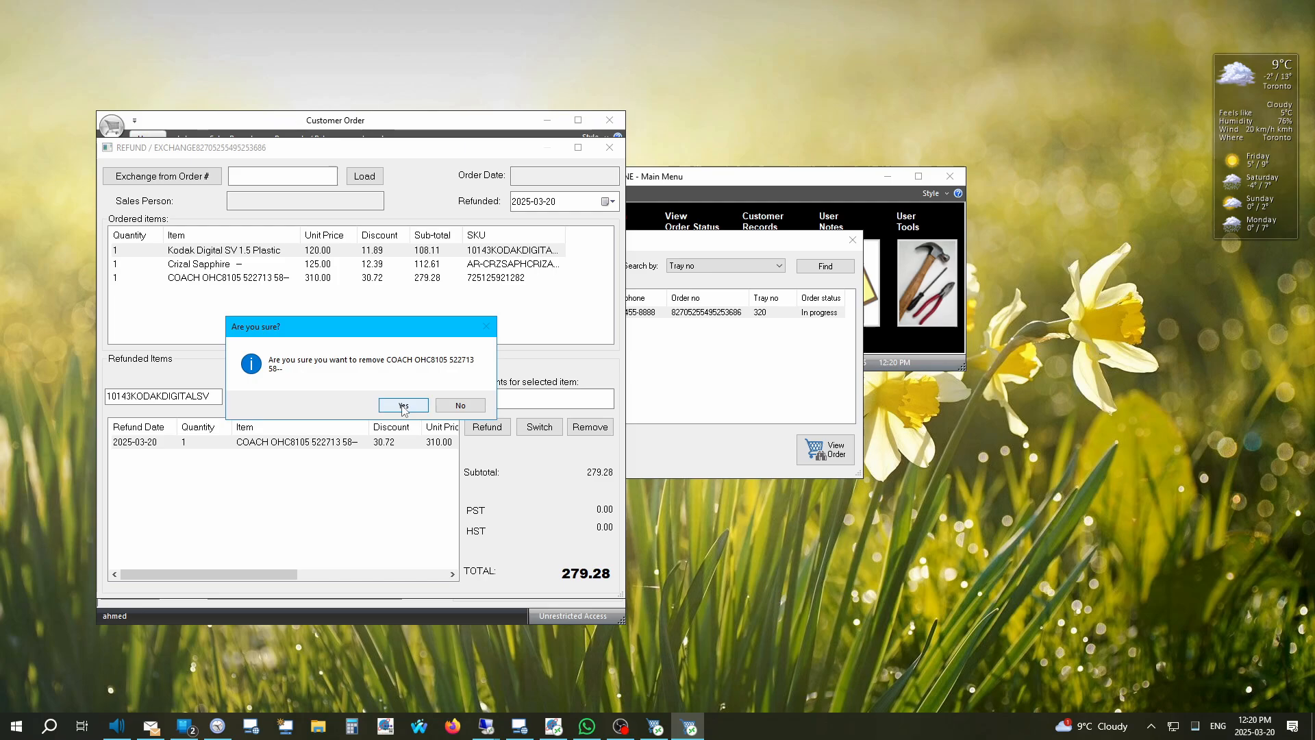
left_click(404, 406)
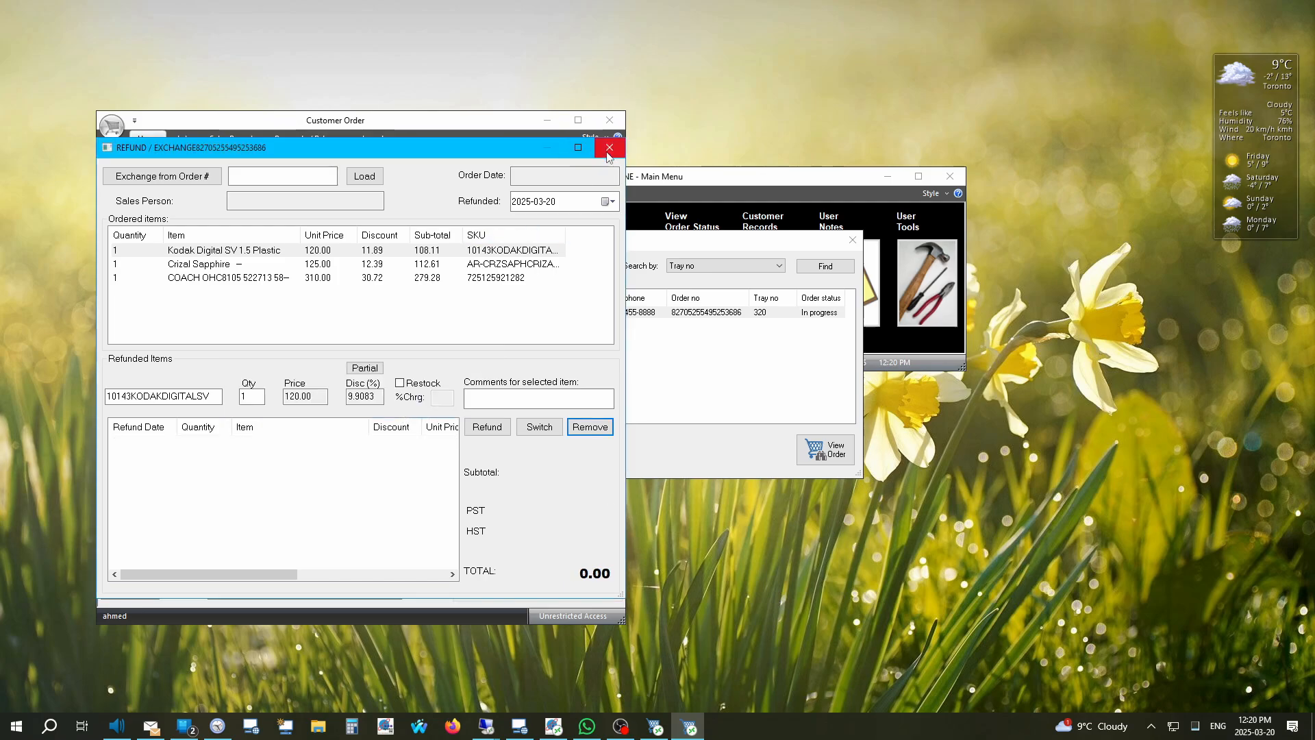
left_click(609, 148)
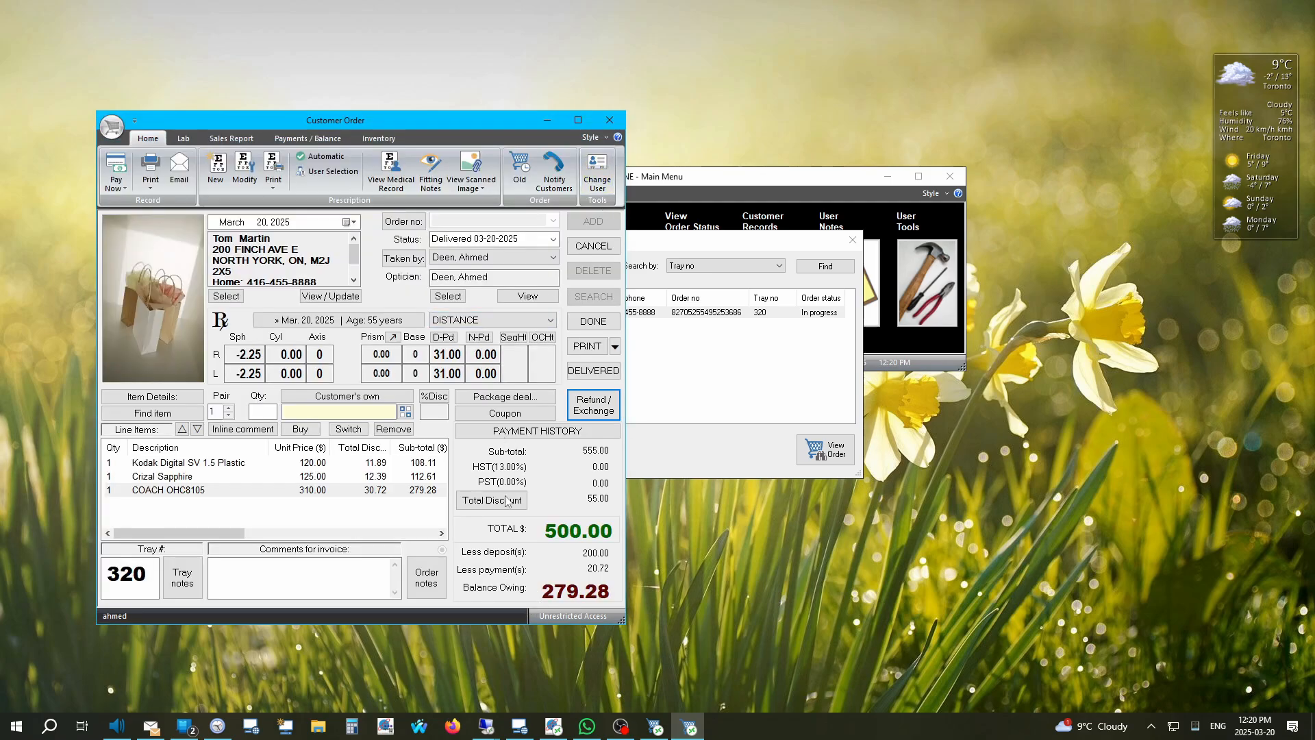
Step: Delete the -279.28 Visa payment from the order's payment history
left_click(574, 433)
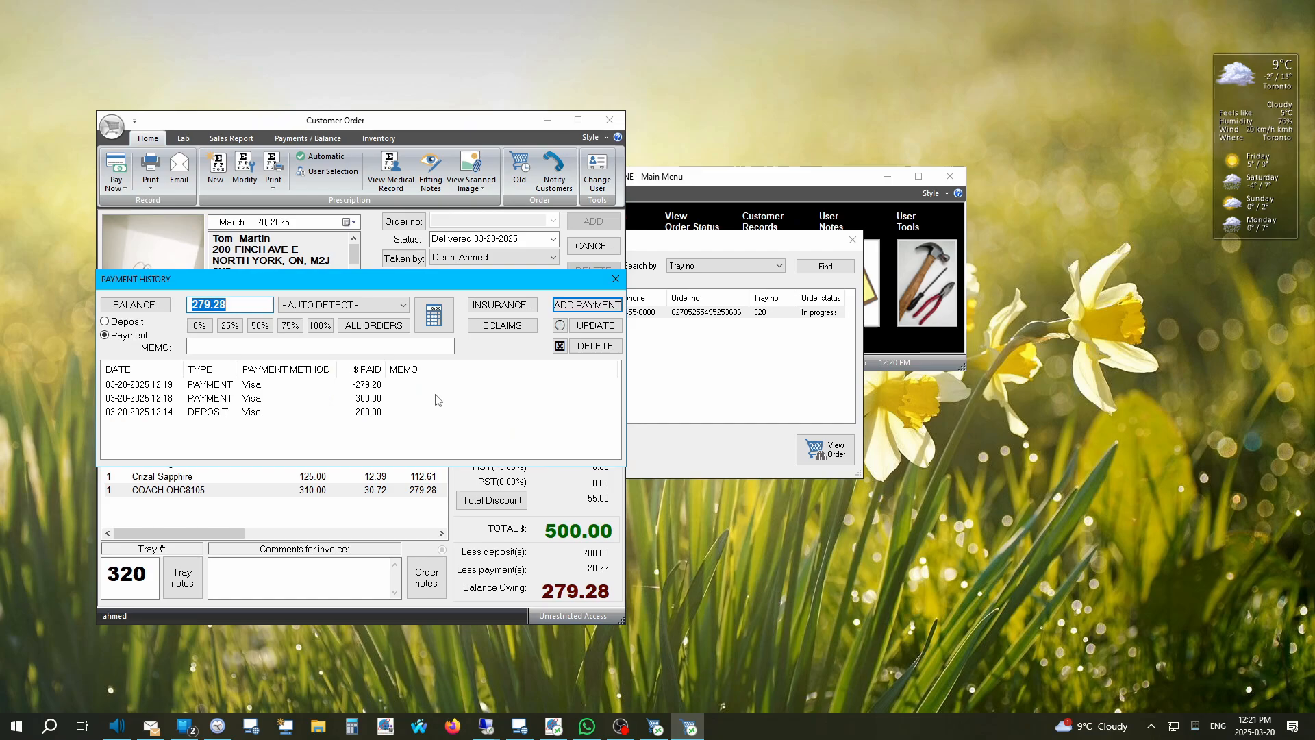
left_click(187, 388)
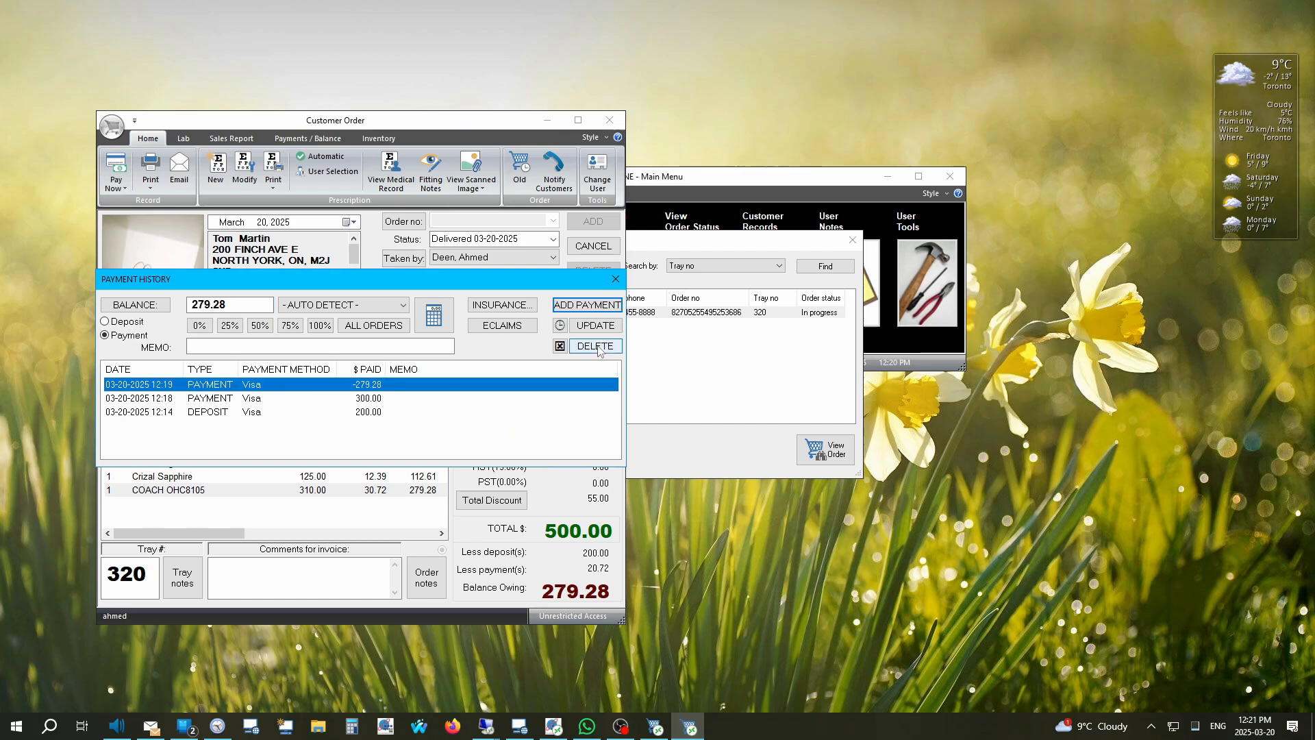
left_click(596, 346)
left_click(309, 409)
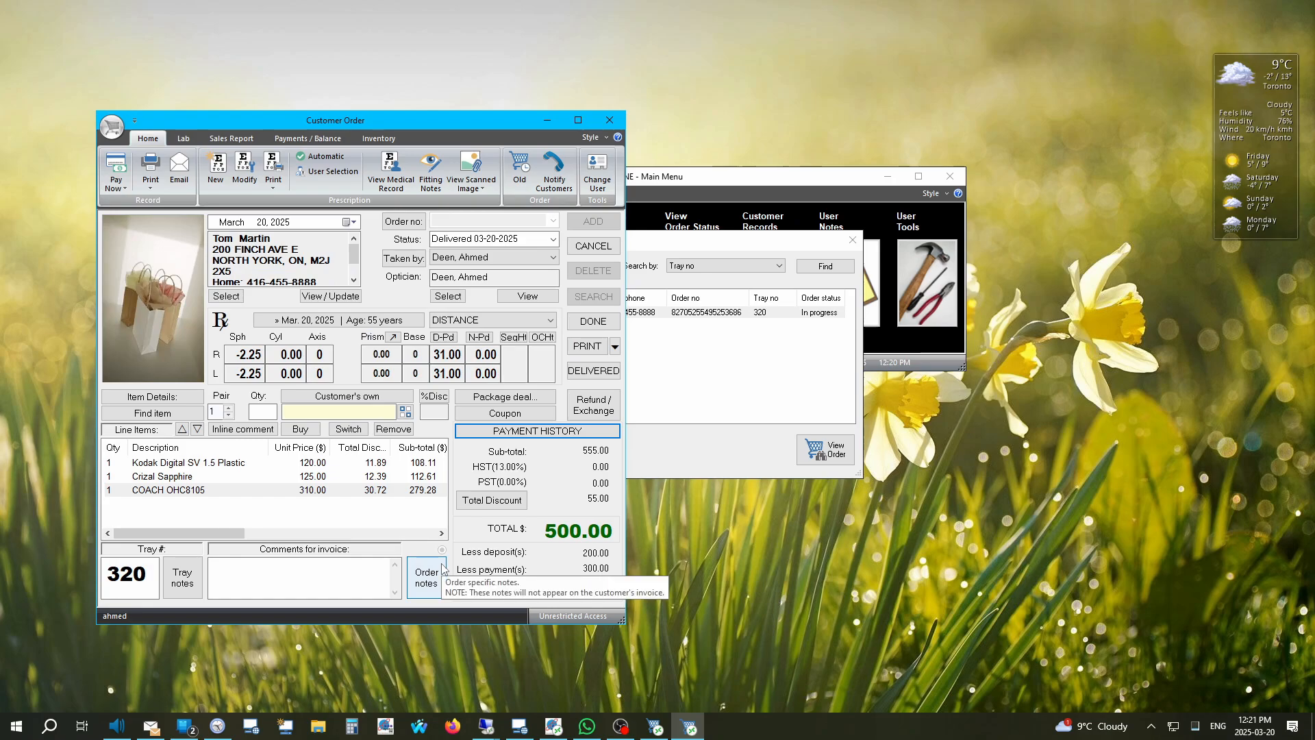
Step: Save the order and close it and the order status search, back to the Main Menu
left_click(596, 328)
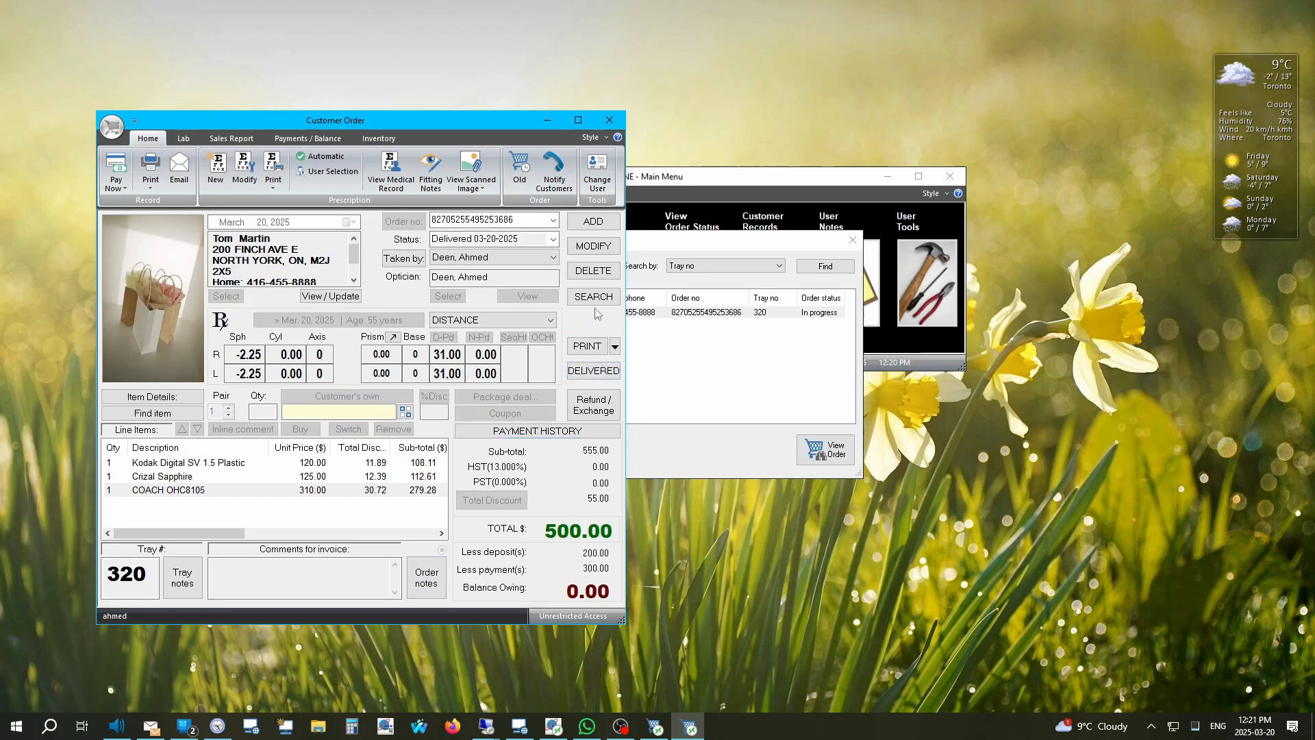
left_click(609, 120)
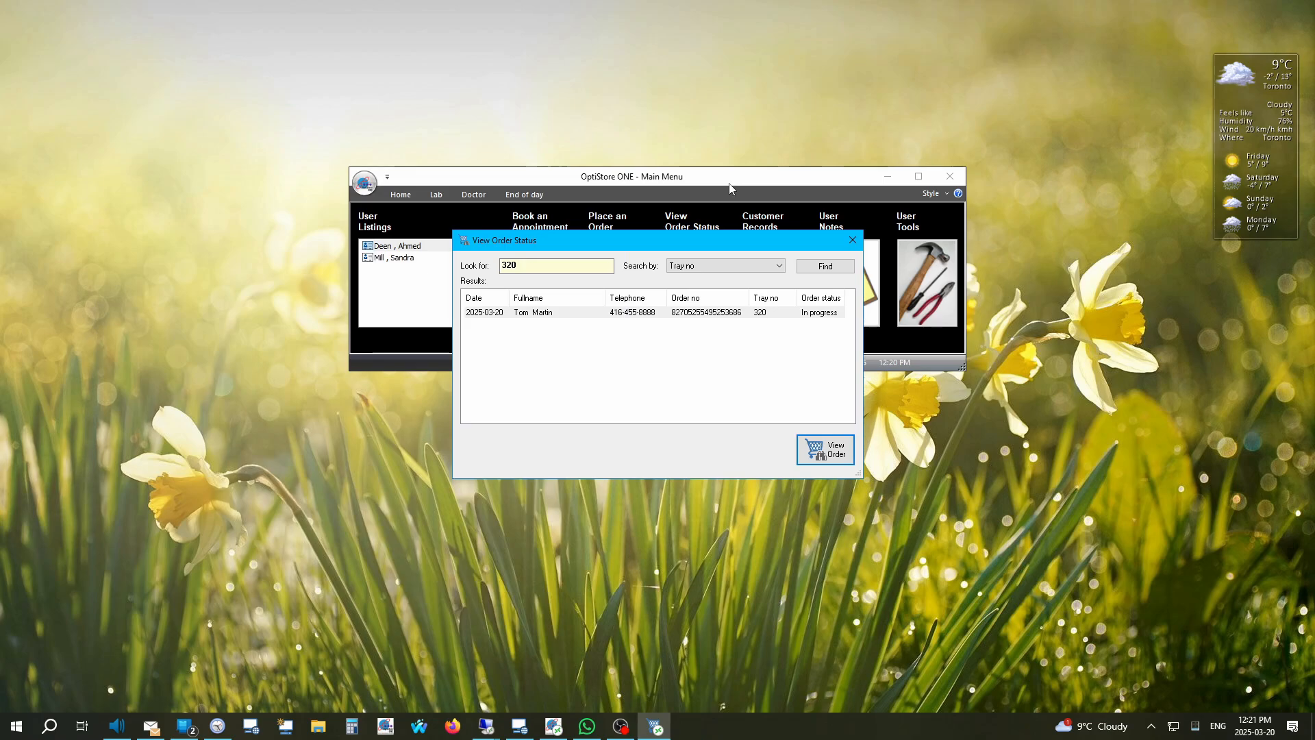
left_click(853, 240)
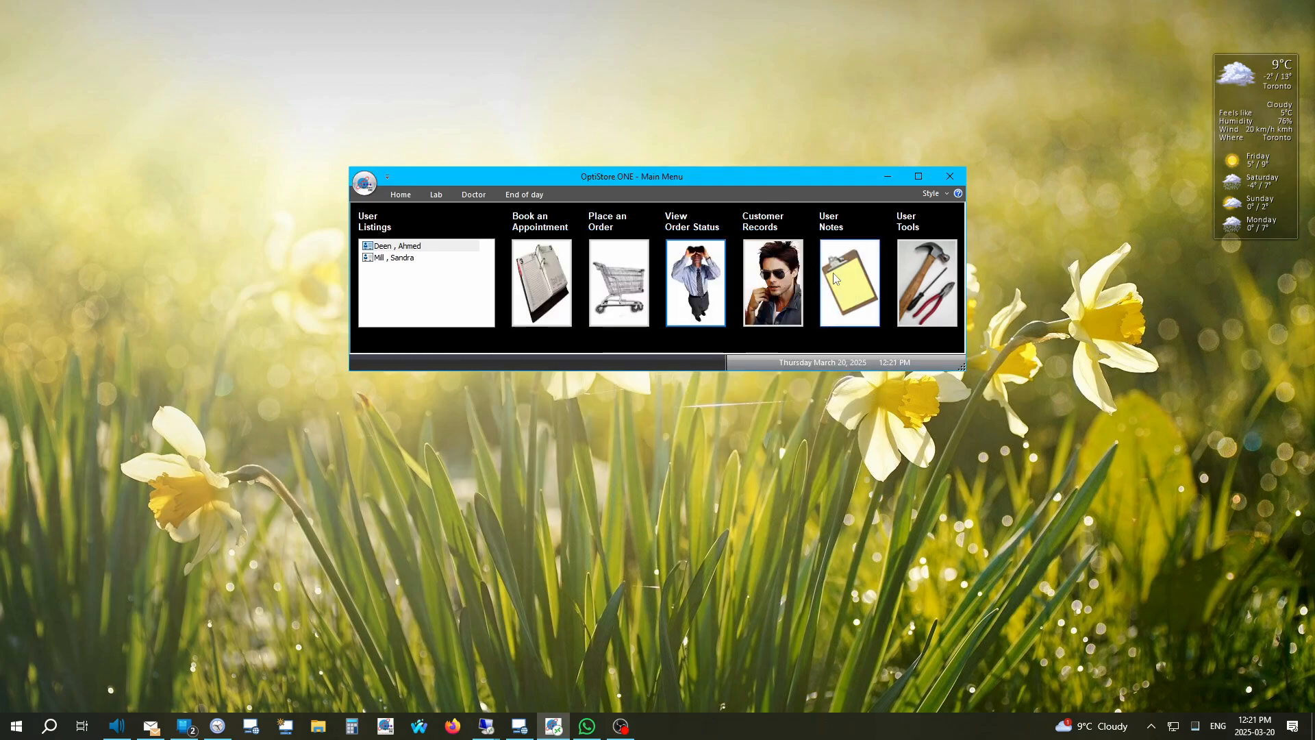